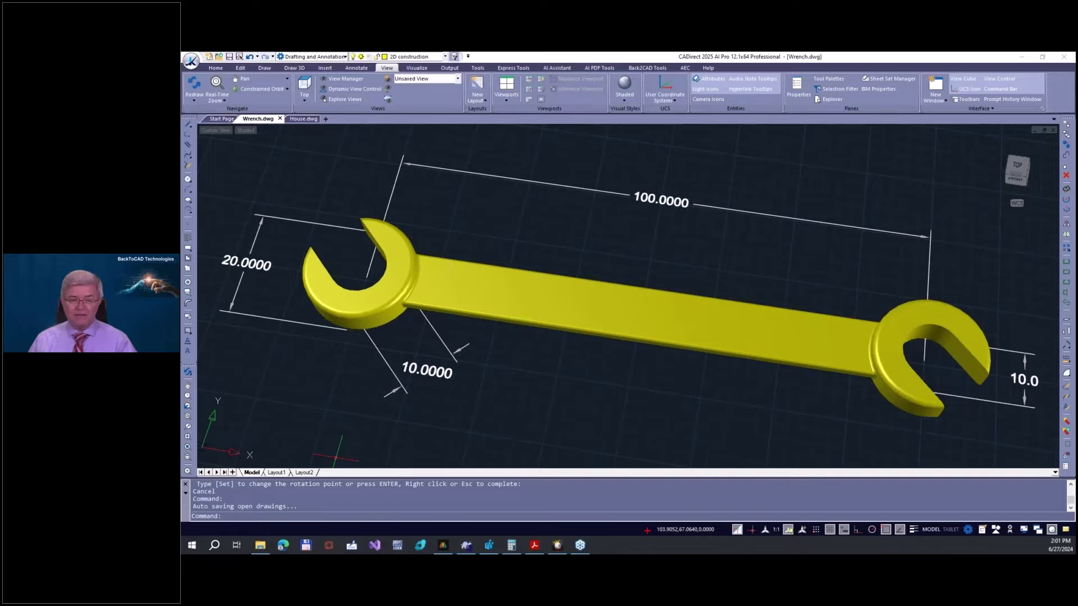
- Compare the 3D models in House.dwg and Wrench.dwg by switching between the two open drawings
{"action": "left_click", "coordinate": [295, 125]}
{"action": "left_click", "coordinate": [298, 121]}
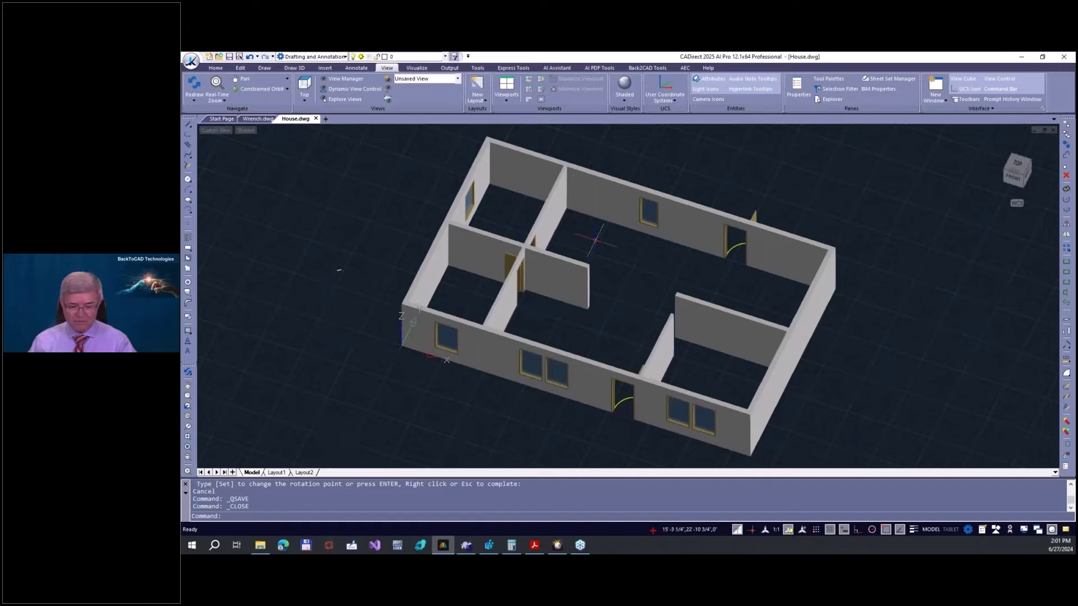
{"action": "left_click", "coordinate": [258, 120]}
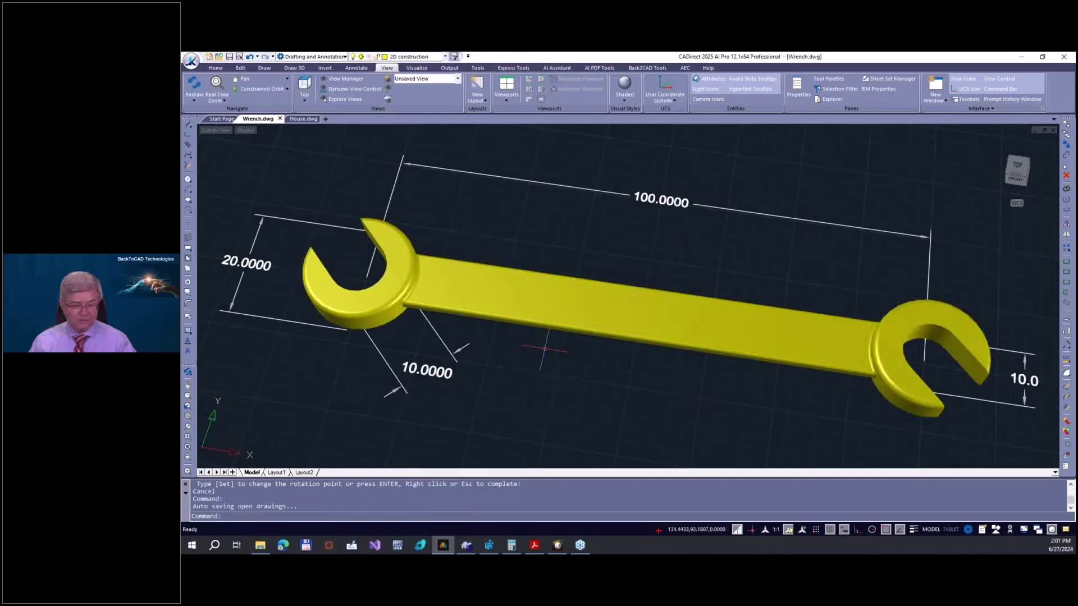
{"action": "left_click", "coordinate": [303, 119]}
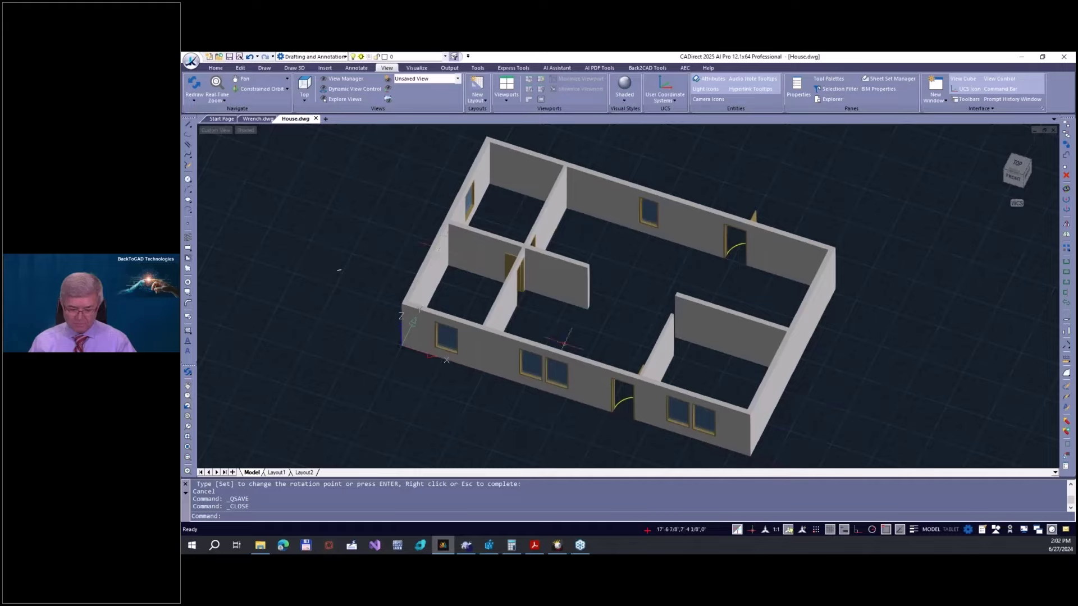
- View the AH101-A floor plan PDF in Adobe Acrobat, and return to the wrench drawing in CADirect
{"action": "left_click", "coordinate": [535, 548]}
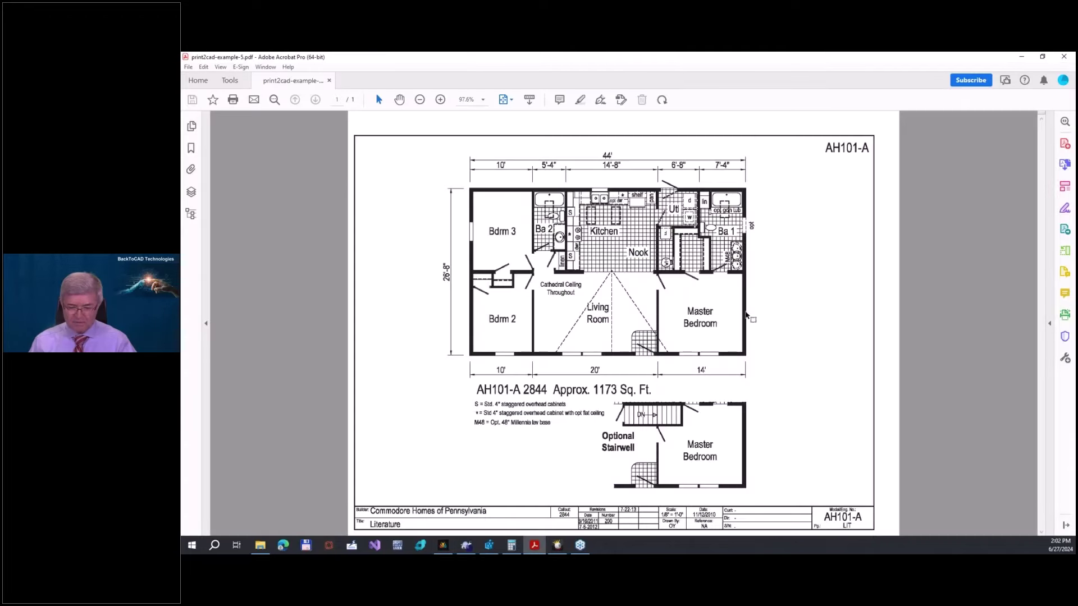
{"action": "left_click", "coordinate": [1028, 60]}
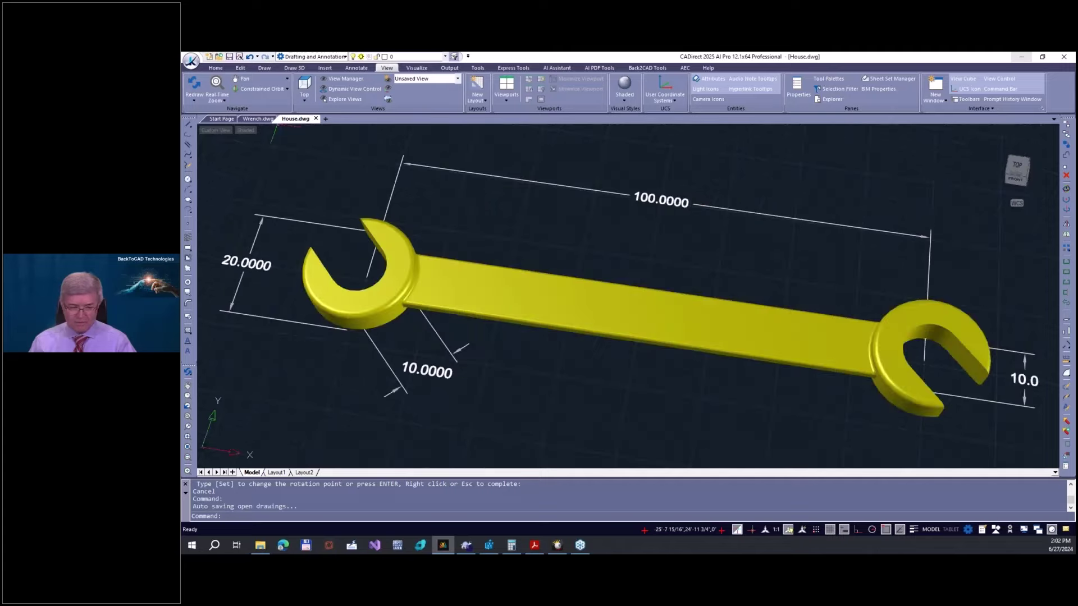
{"action": "key", "text": "ctrl+Tab"}
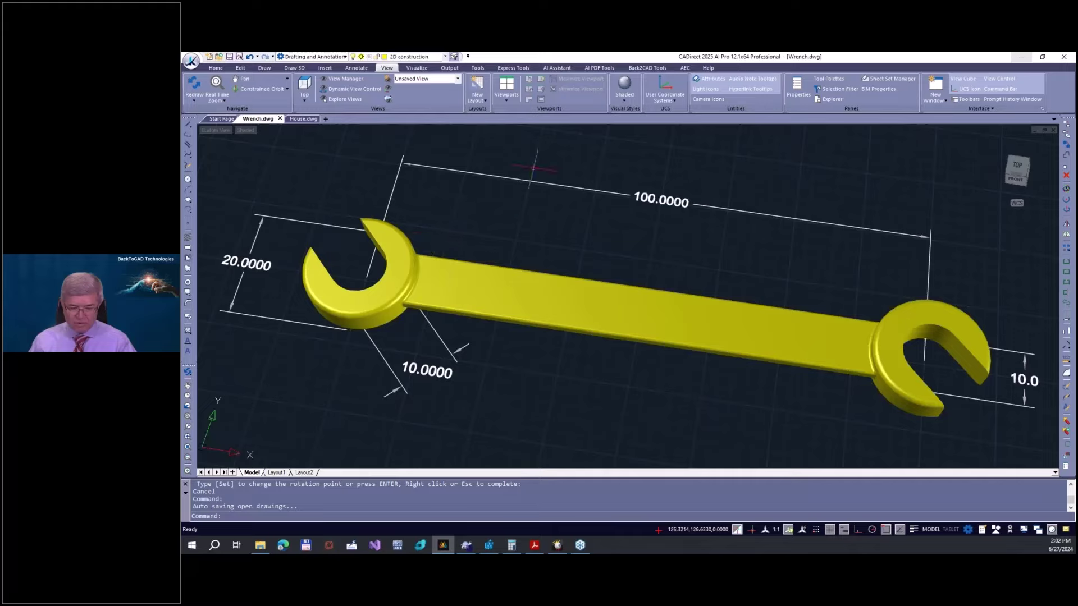
- Render the wrench model to preview its materials and background, and return to the shaded view
{"action": "left_click", "coordinate": [417, 68]}
{"action": "left_click", "coordinate": [400, 96]}
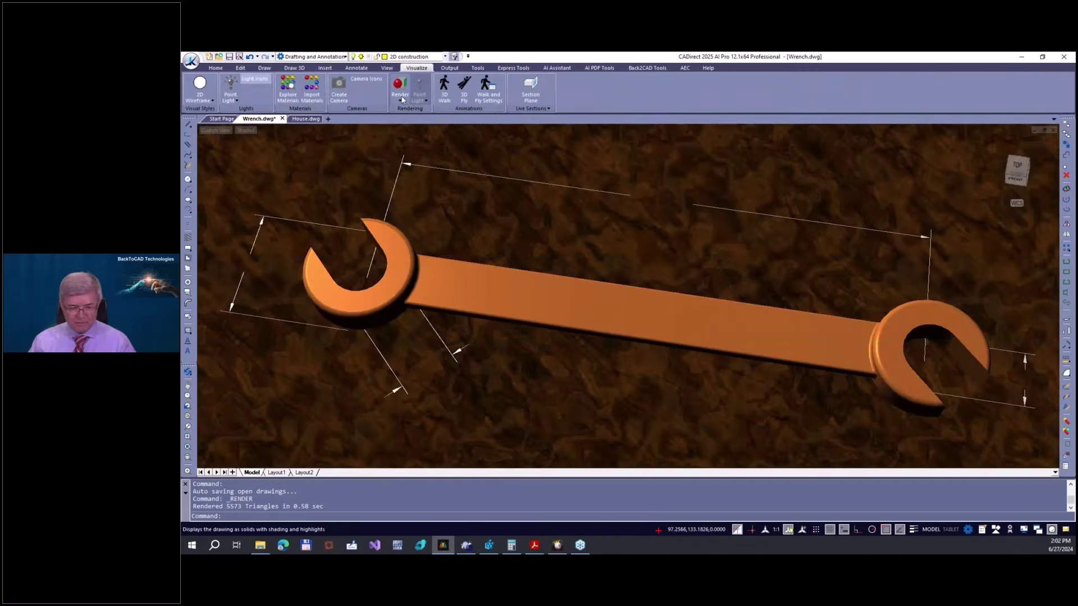
{"action": "key", "text": "Escape"}
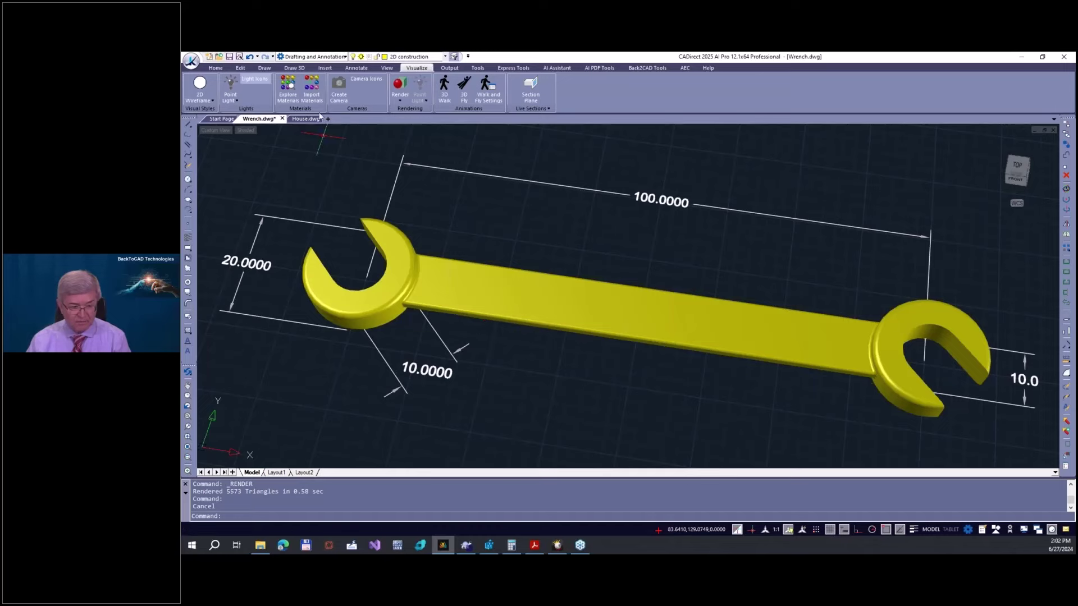
- Show the house and wrench models once more, and start a new blank drawing
{"action": "left_click", "coordinate": [306, 119]}
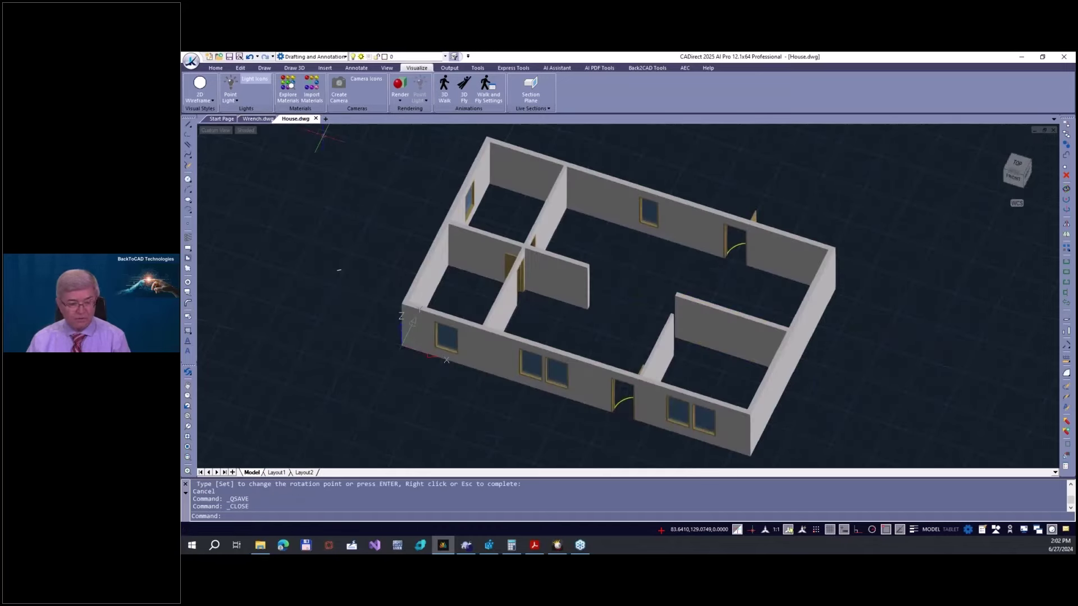
{"action": "left_click", "coordinate": [257, 118]}
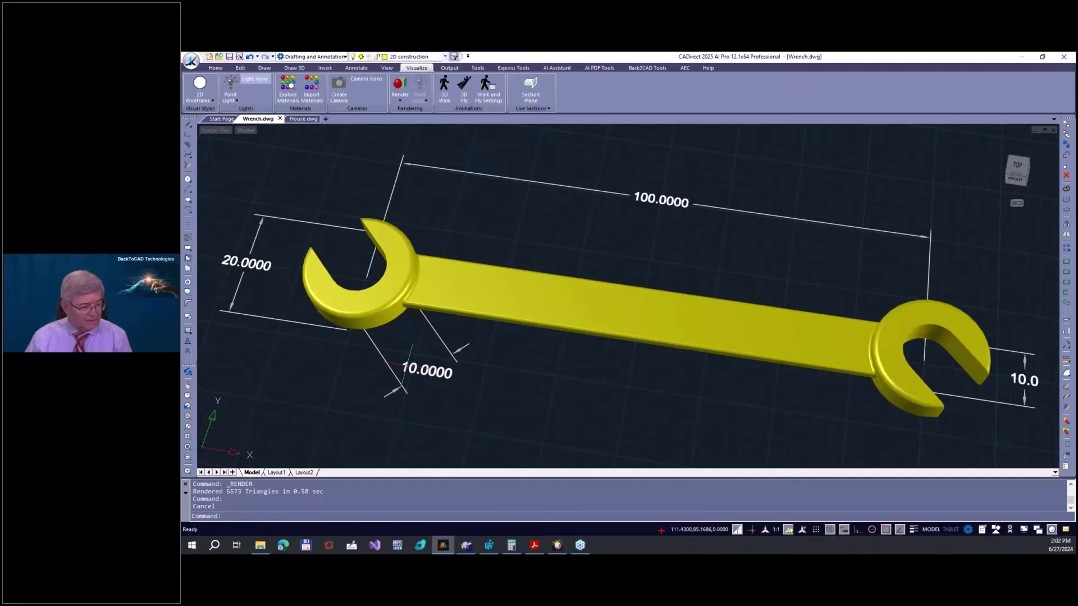
{"action": "left_click", "coordinate": [326, 119]}
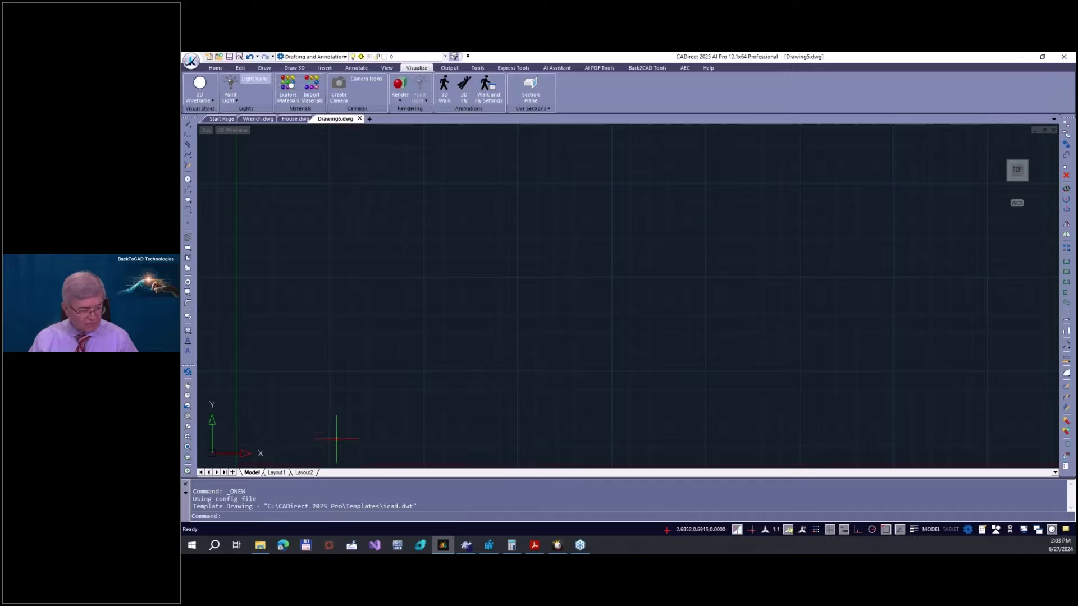
- Switch to the Edge browser, go to backtocad.com and open the CADirect 2025 Pro AI product page
{"action": "left_click", "coordinate": [284, 545]}
{"action": "type", "text": "ba"}
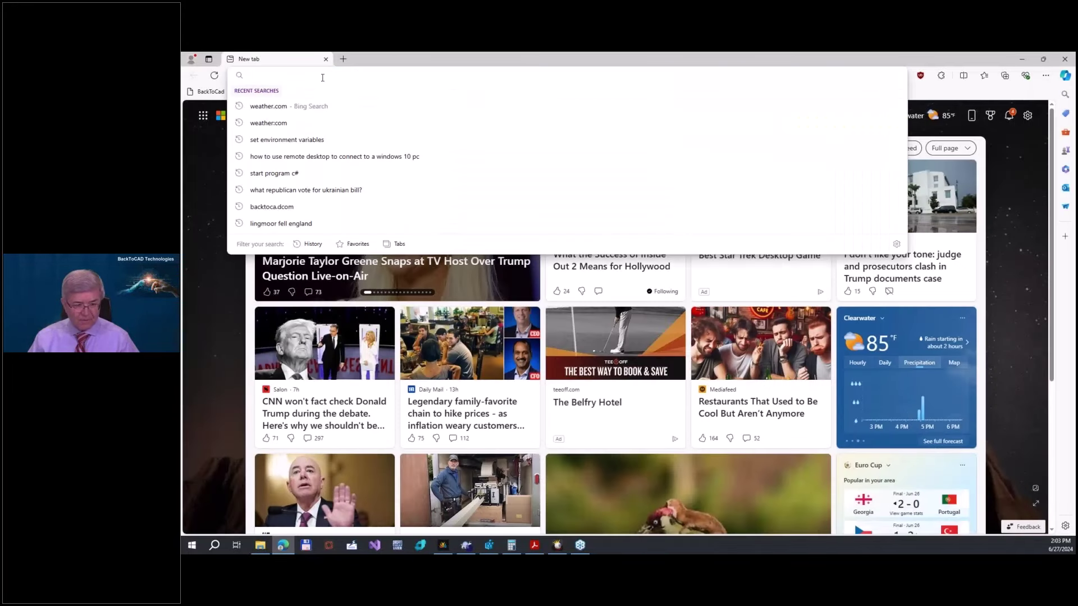
{"action": "type", "text": "cktocad.com"}
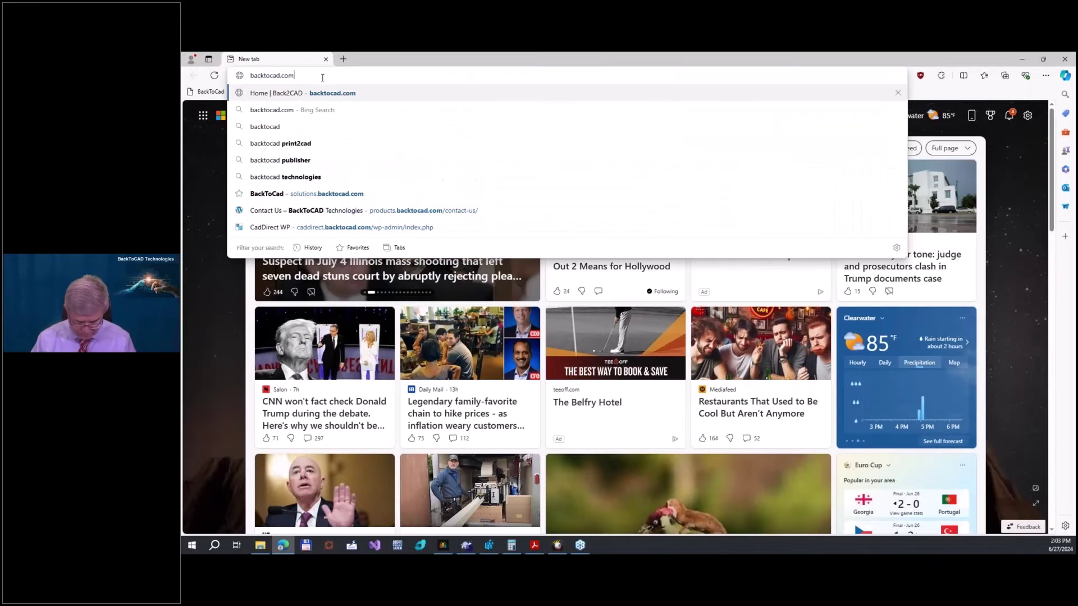
{"action": "key", "text": "Return"}
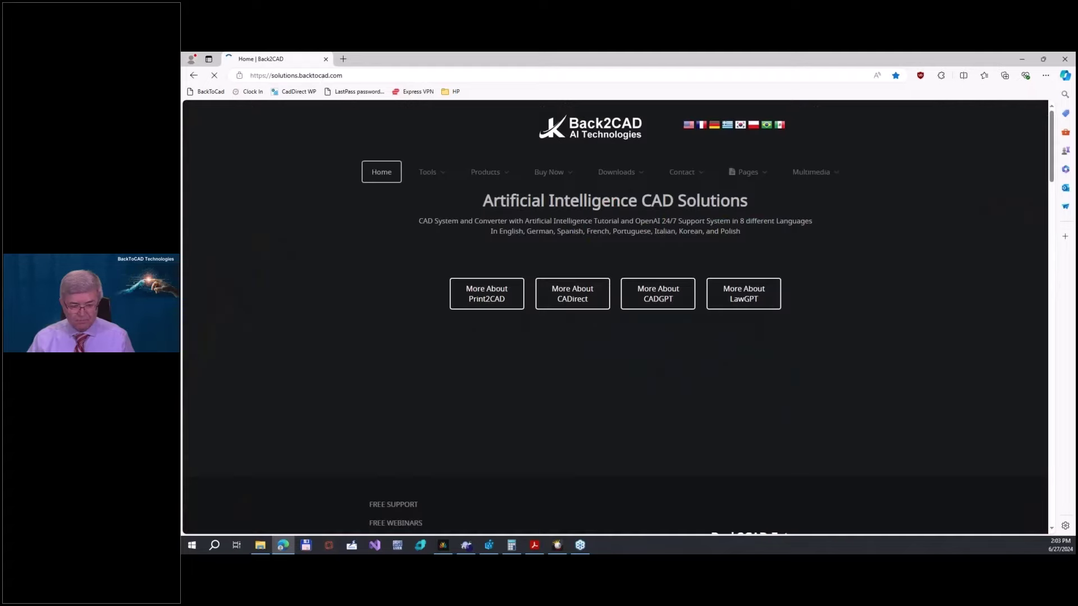
{"action": "mouse_move", "coordinate": [491, 175]}
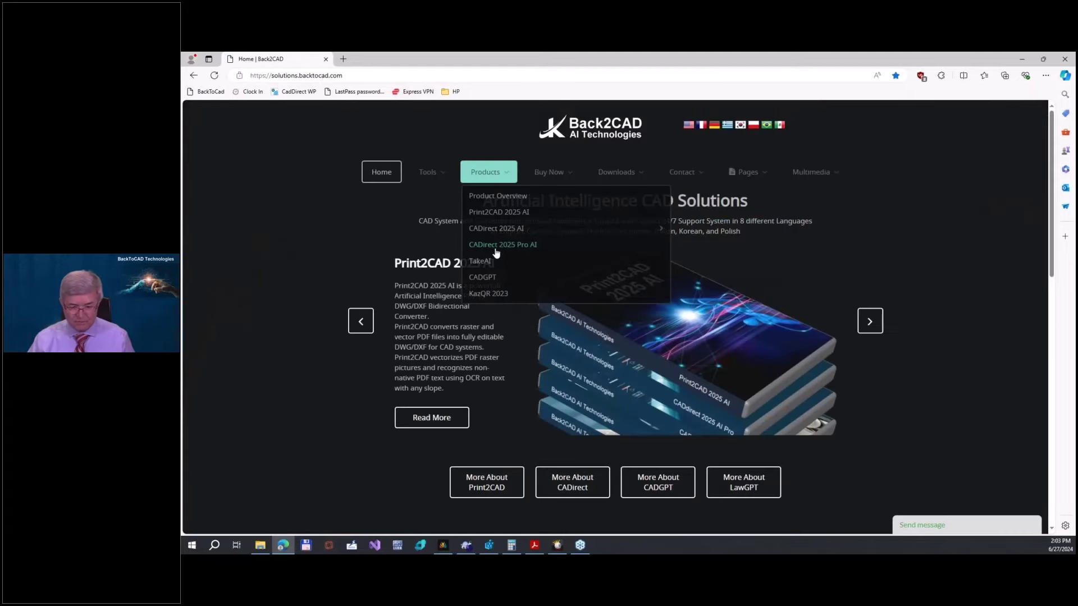
{"action": "mouse_move", "coordinate": [494, 227]}
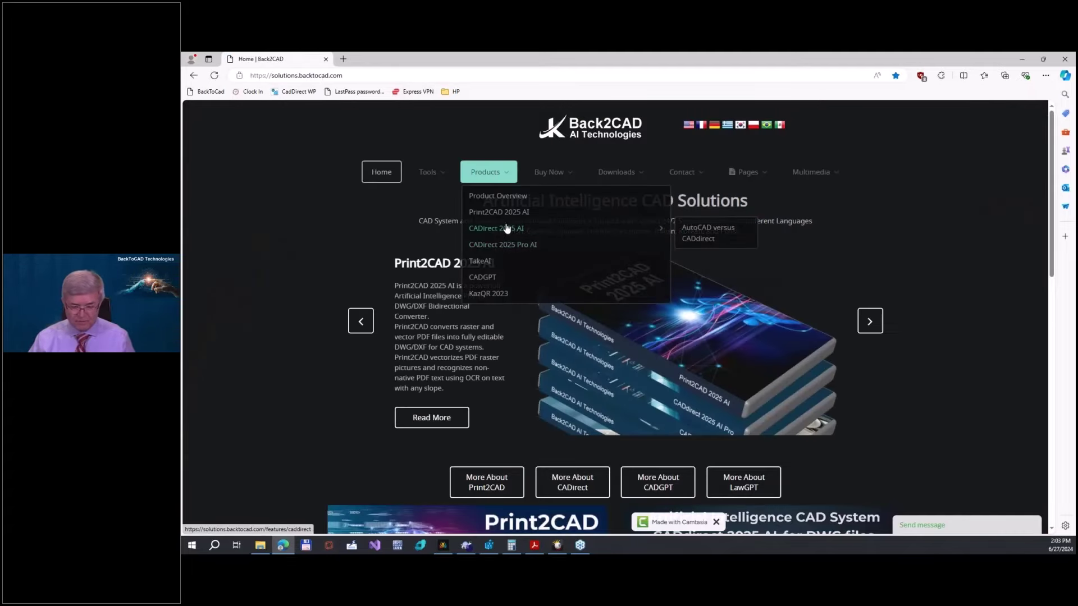
{"action": "left_click", "coordinate": [517, 246]}
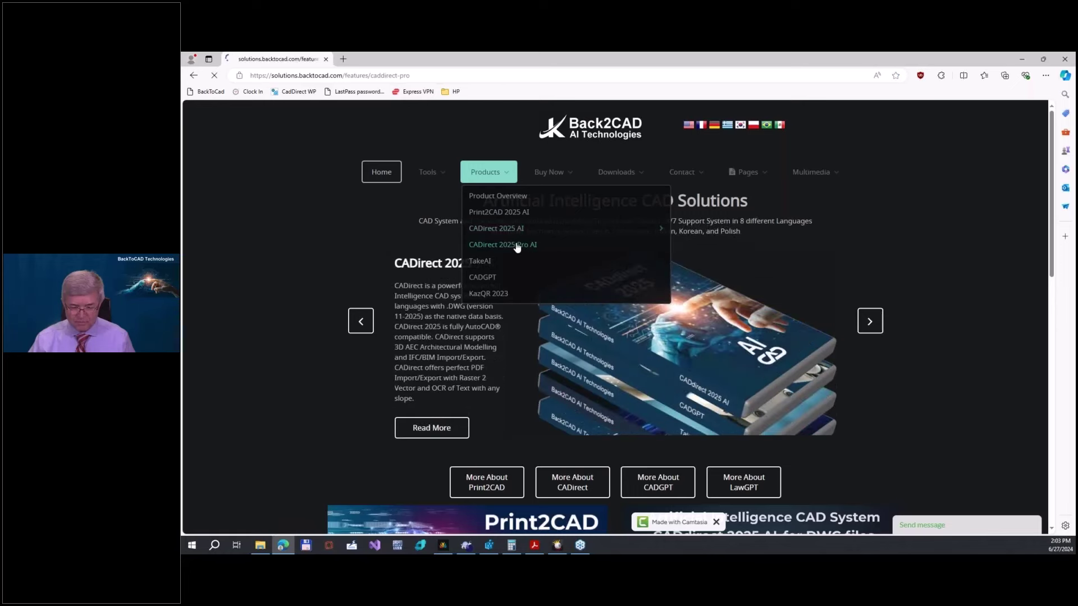
- Examine the product page's sections on IFC import, AEC modeling, AI functions, digital signatures and 3D solids, and return to CADirect
{"action": "scroll", "coordinate": [553, 263], "scroll_direction": "down", "scroll_amount": 2}
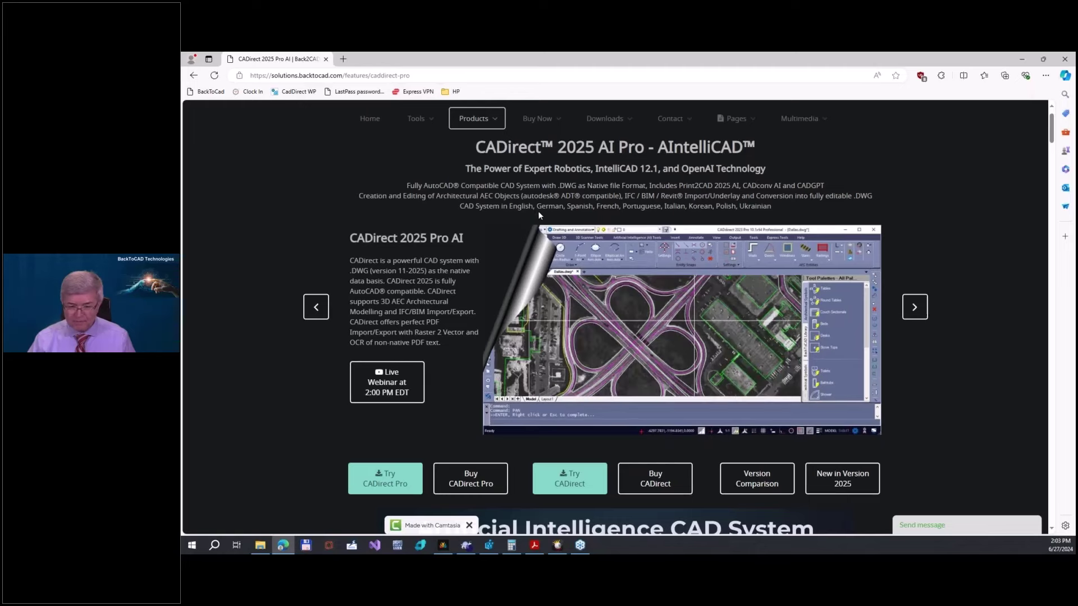
{"action": "scroll", "coordinate": [570, 265], "scroll_direction": "down", "scroll_amount": 3}
{"action": "scroll", "coordinate": [571, 265], "scroll_direction": "down", "scroll_amount": 15}
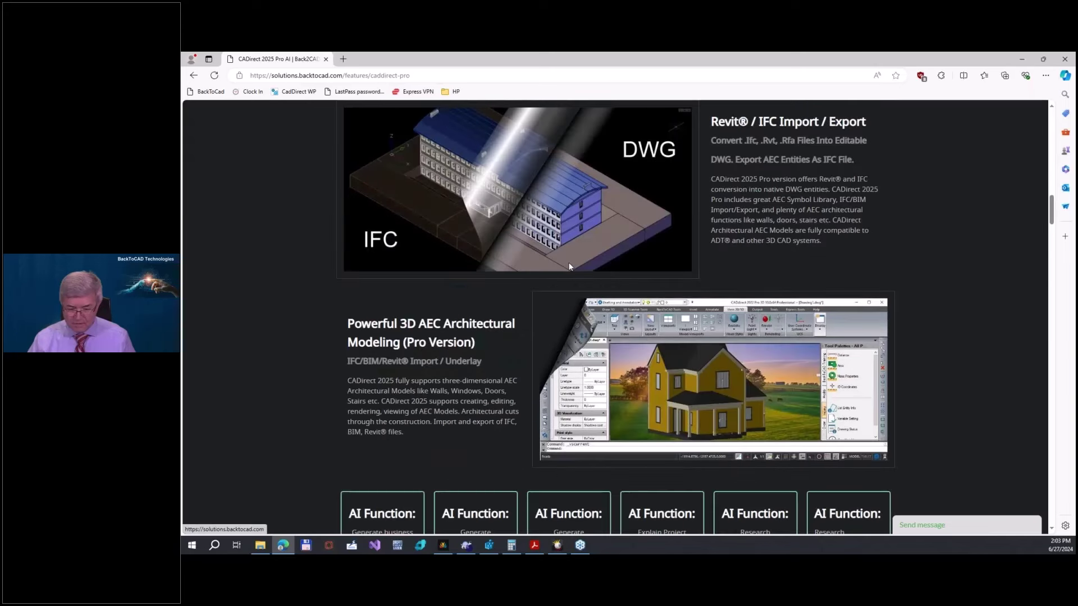
{"action": "scroll", "coordinate": [569, 266], "scroll_direction": "down", "scroll_amount": 3}
{"action": "scroll", "coordinate": [570, 266], "scroll_direction": "down", "scroll_amount": 3}
{"action": "scroll", "coordinate": [568, 262], "scroll_direction": "up", "scroll_amount": 5}
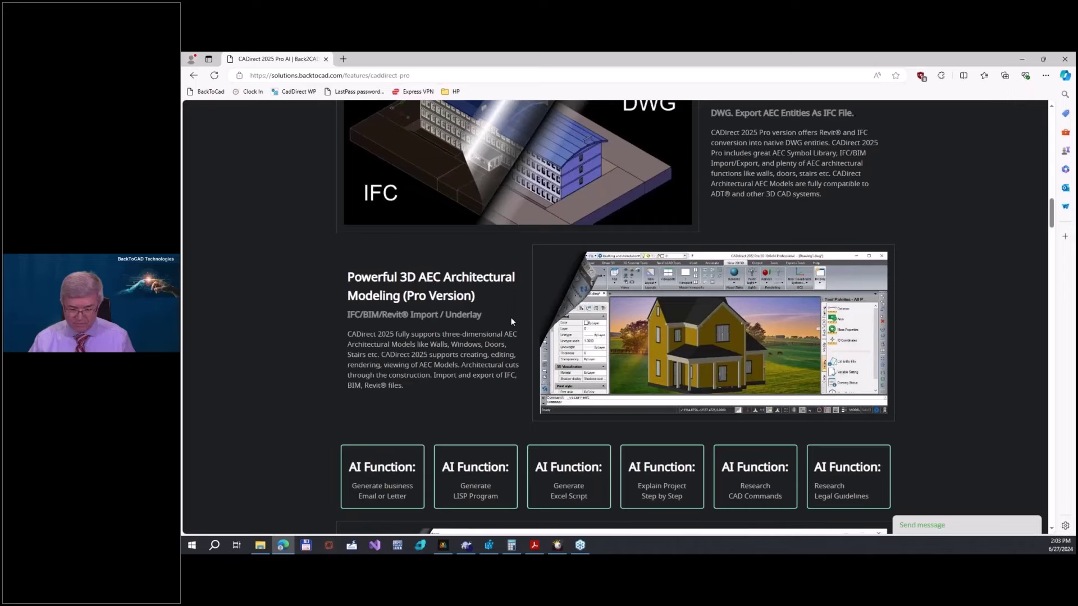
{"action": "scroll", "coordinate": [510, 321], "scroll_direction": "down", "scroll_amount": 15}
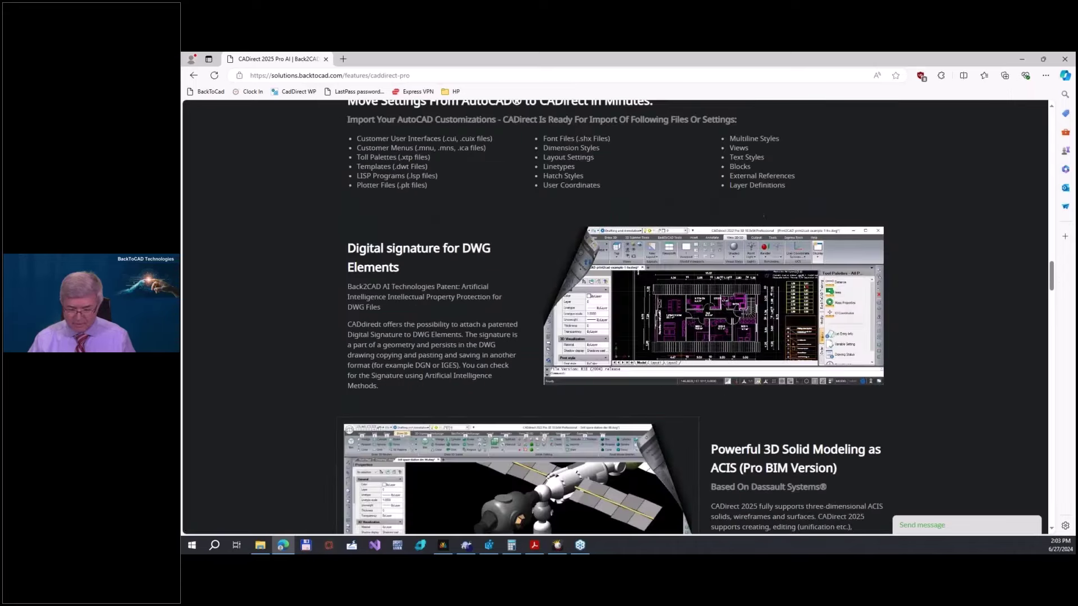
{"action": "scroll", "coordinate": [724, 327], "scroll_direction": "down", "scroll_amount": 3}
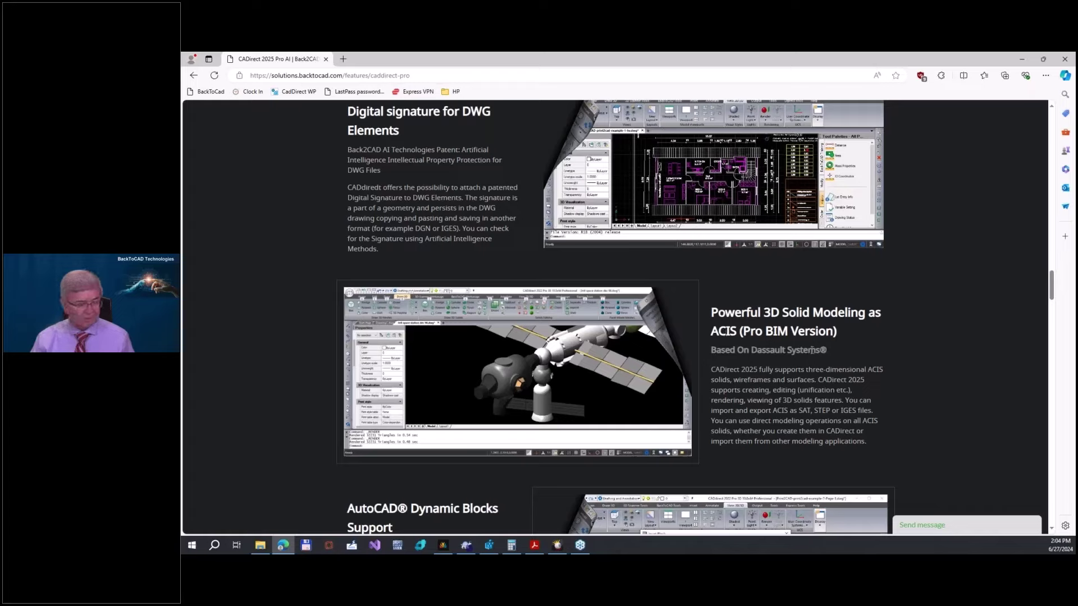
{"action": "left_click", "coordinate": [1025, 60]}
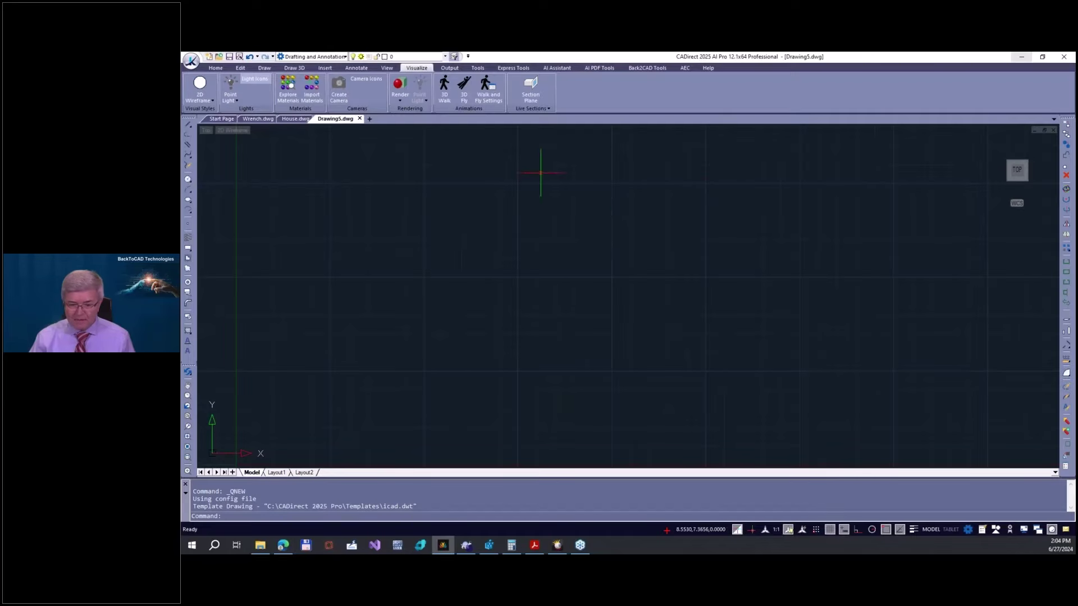
{"action": "left_click", "coordinate": [290, 68]}
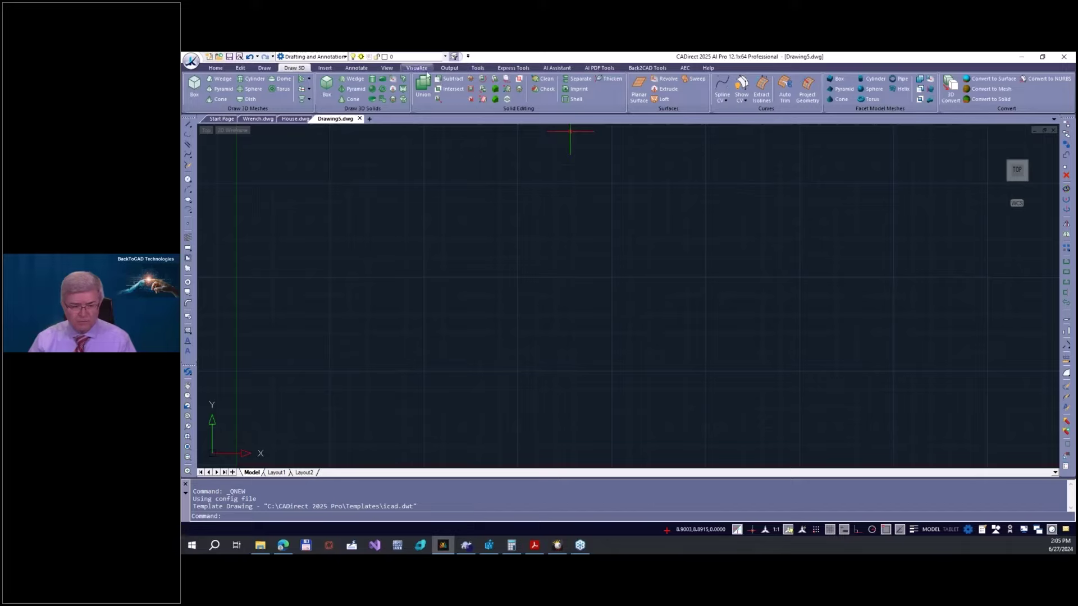
{"action": "left_click", "coordinate": [450, 68]}
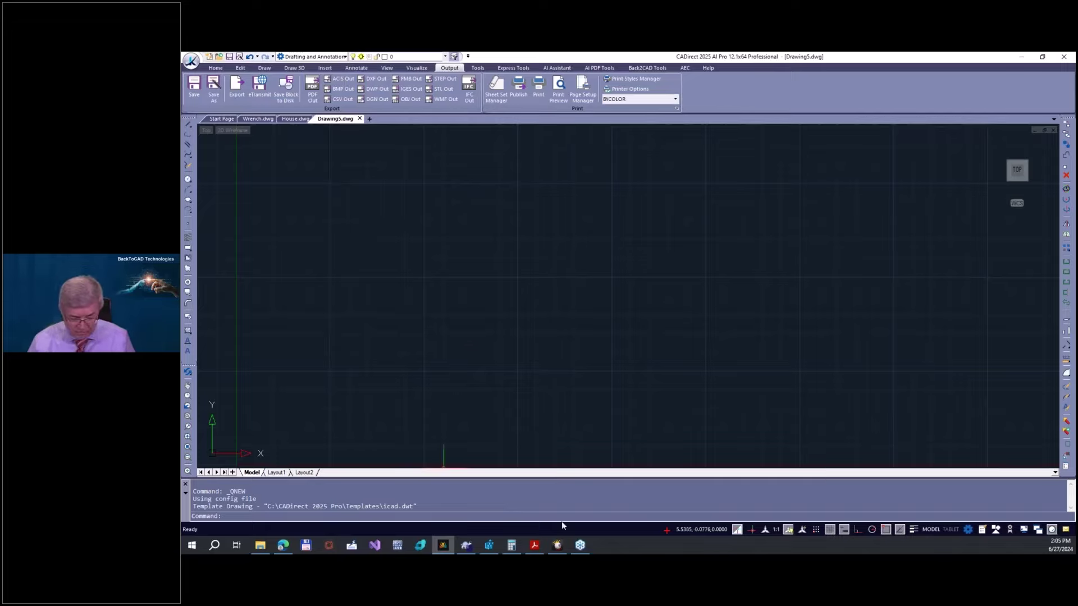
- Switch to the browser, view the purchase page for CADirect Std and Pro, and return to CADirect
{"action": "left_click", "coordinate": [283, 545]}
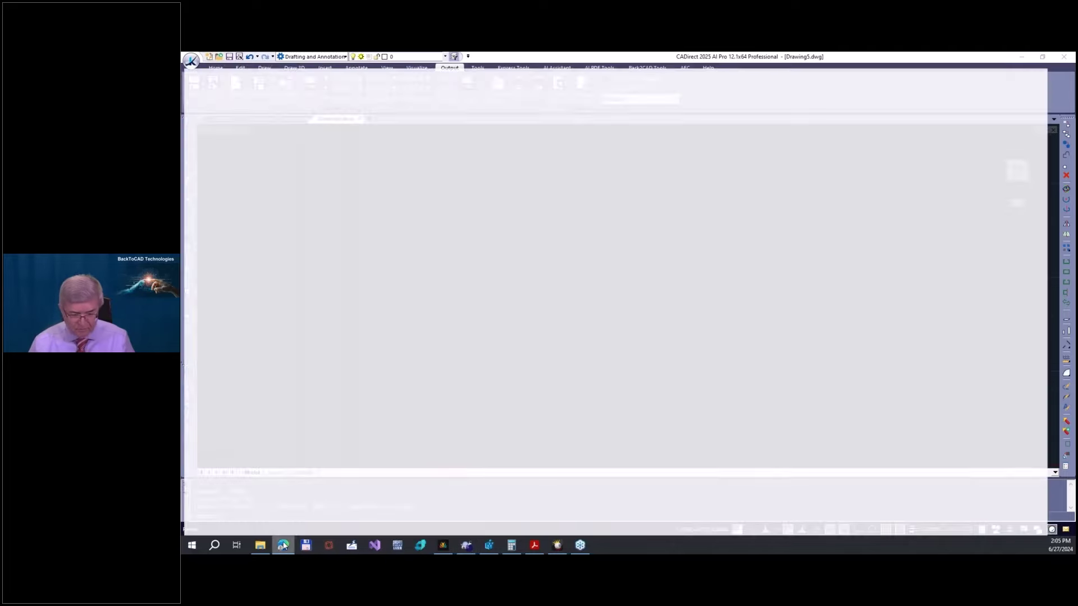
{"action": "scroll", "coordinate": [617, 314], "scroll_direction": "up", "scroll_amount": 10}
{"action": "scroll", "coordinate": [573, 303], "scroll_direction": "up", "scroll_amount": 15}
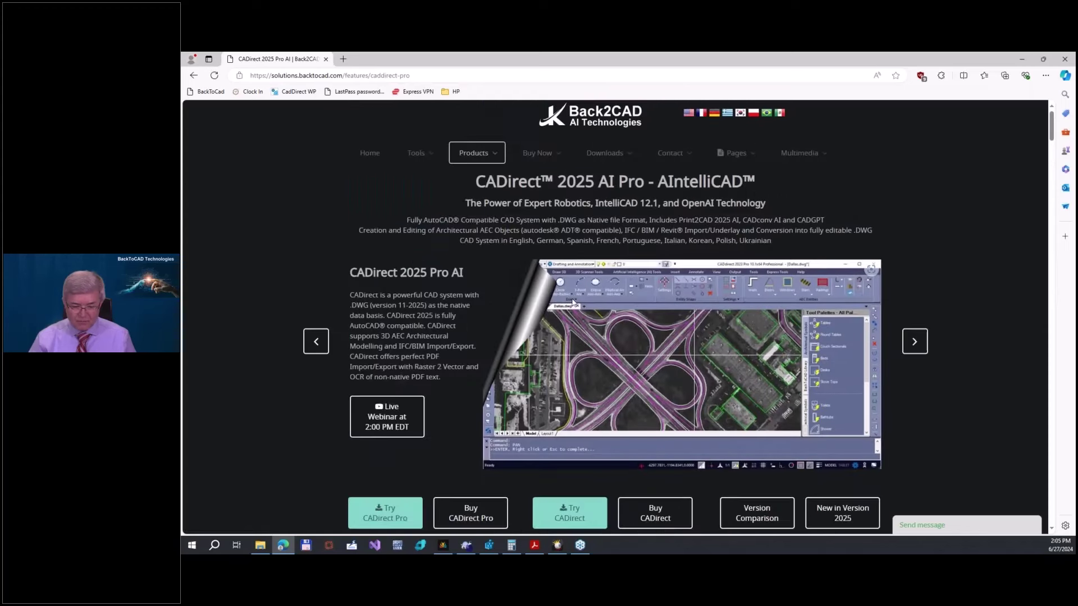
{"action": "scroll", "coordinate": [568, 303], "scroll_direction": "down", "scroll_amount": 3}
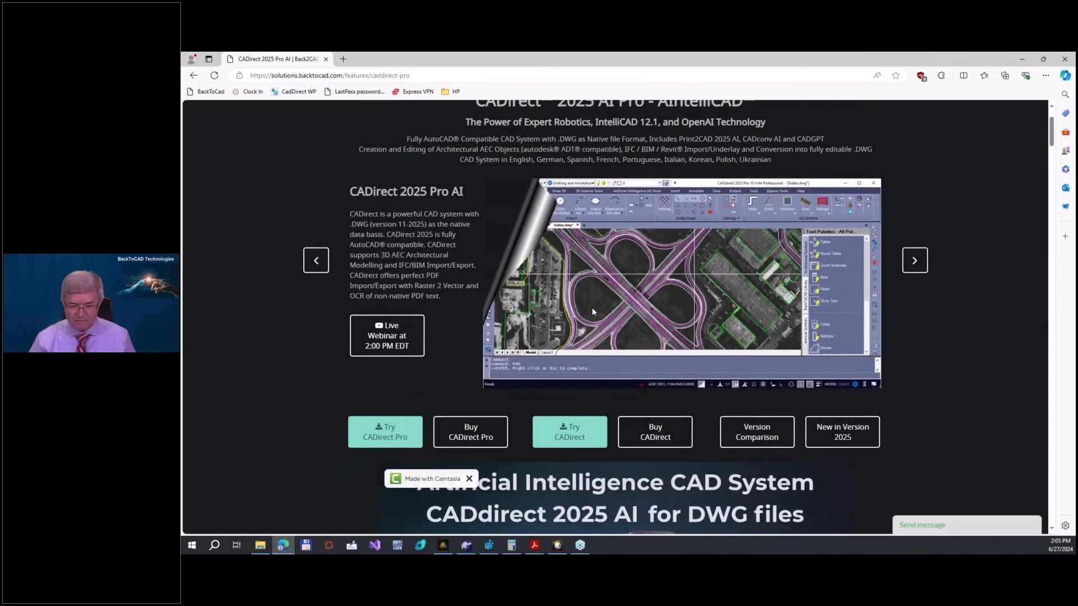
{"action": "scroll", "coordinate": [592, 307], "scroll_direction": "up", "scroll_amount": 3}
{"action": "mouse_move", "coordinate": [559, 168]}
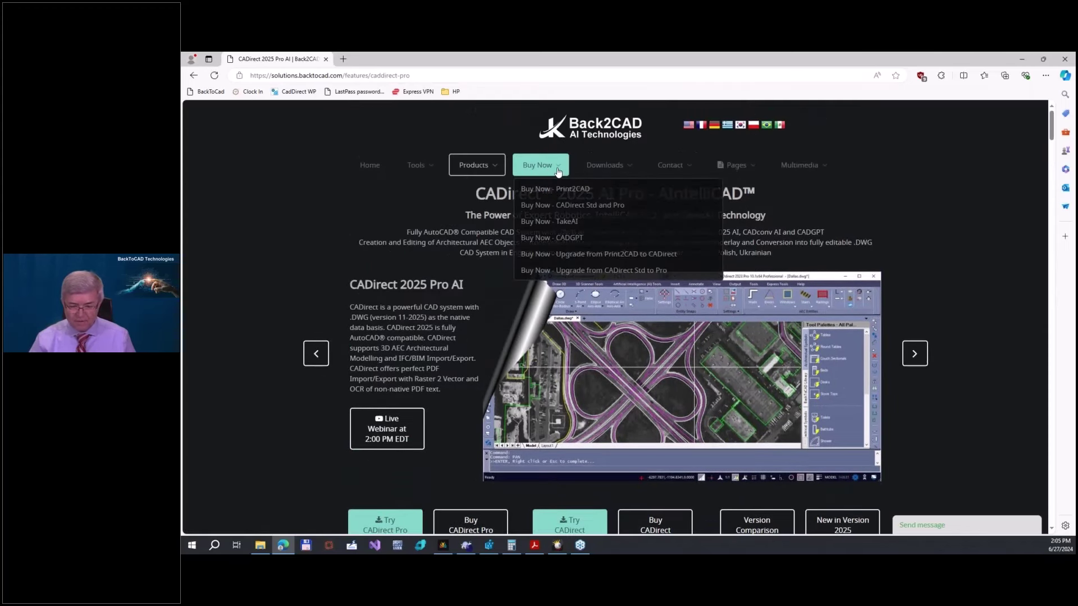
{"action": "left_click", "coordinate": [566, 207]}
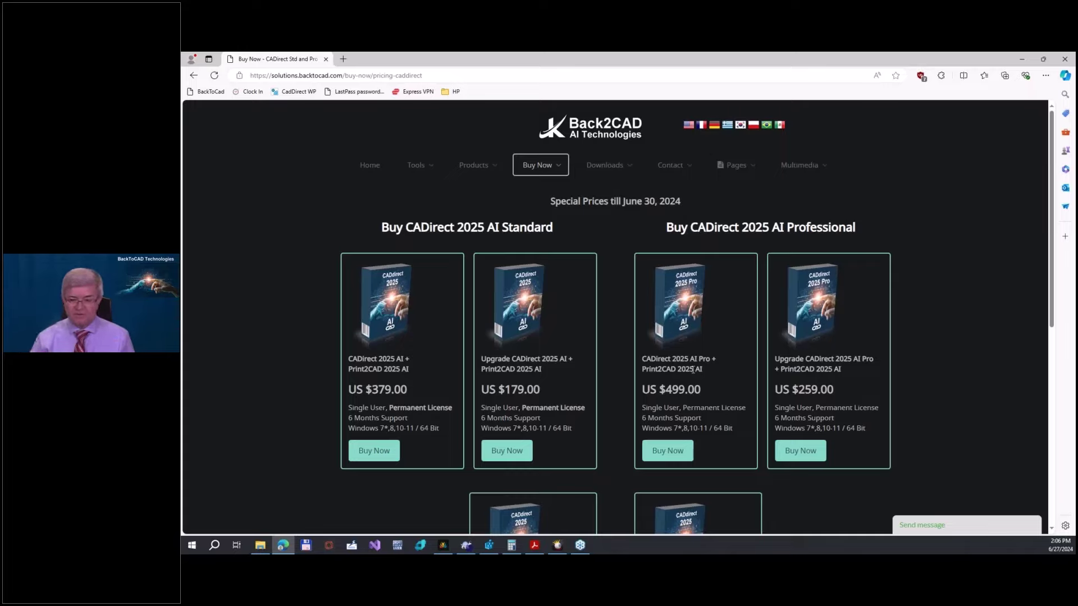
{"action": "left_click", "coordinate": [1022, 59]}
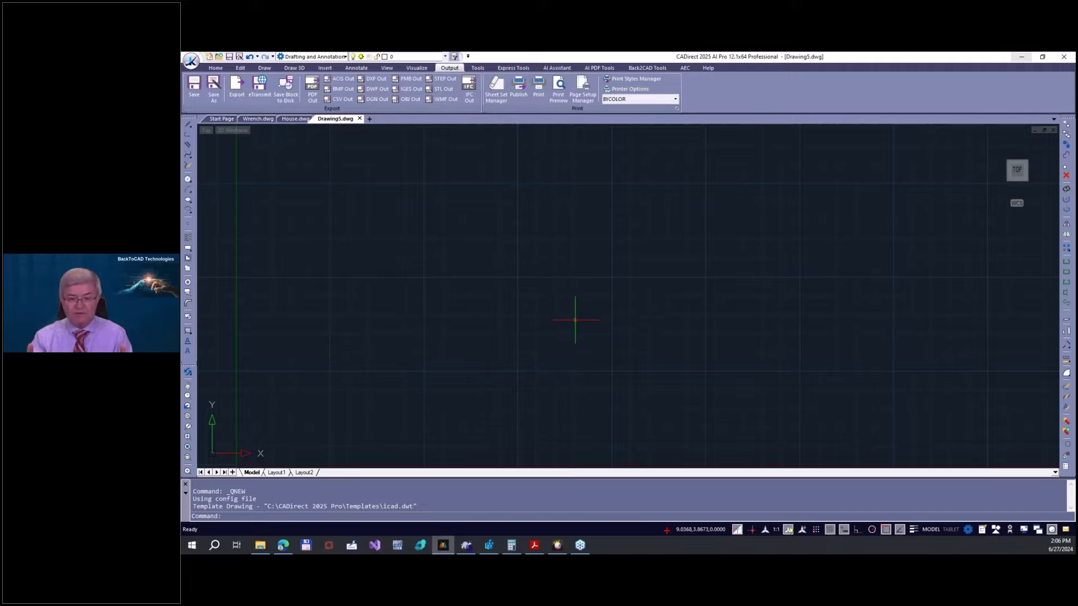
- Orbit the wrench model in Wrench.dwg towards a top view using Constrained Orbit
{"action": "left_click", "coordinate": [254, 118]}
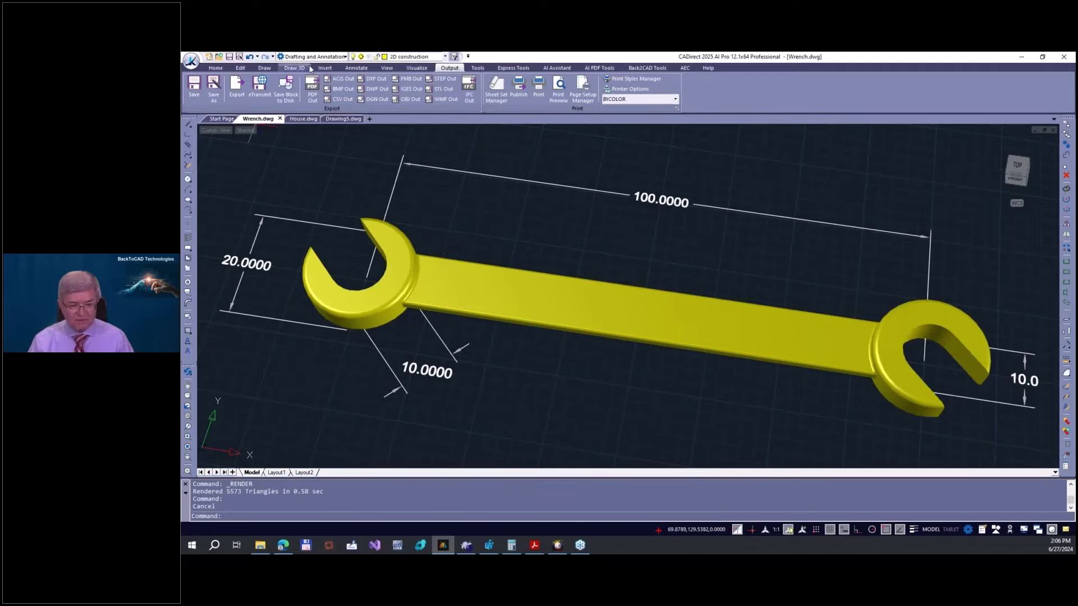
{"action": "left_click", "coordinate": [387, 68]}
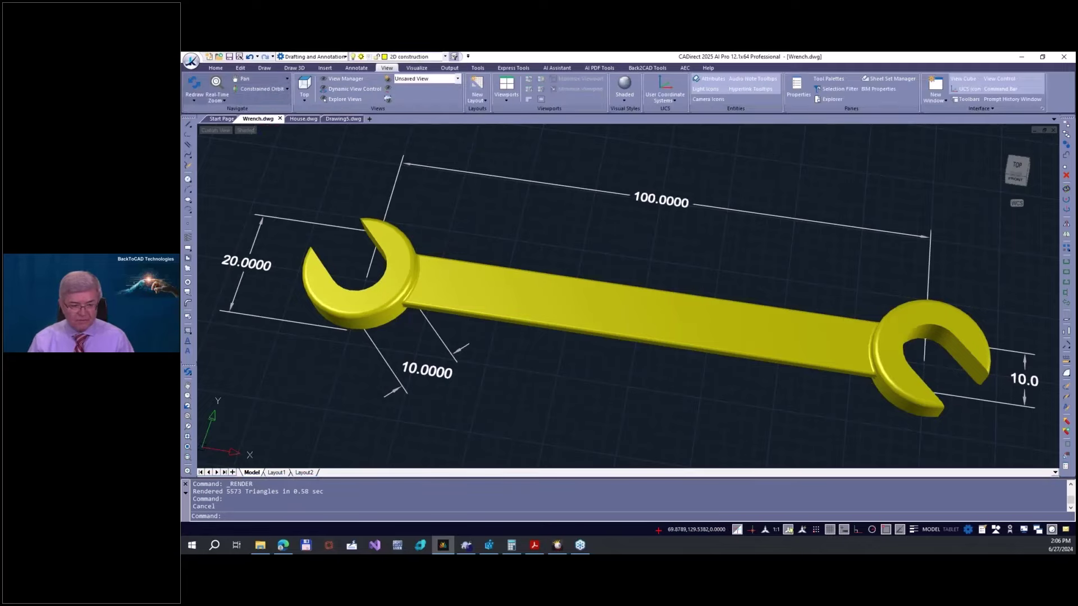
{"action": "left_click", "coordinate": [264, 89]}
{"action": "left_click_drag", "start_coordinate": [525, 242], "coordinate": [527, 267]}
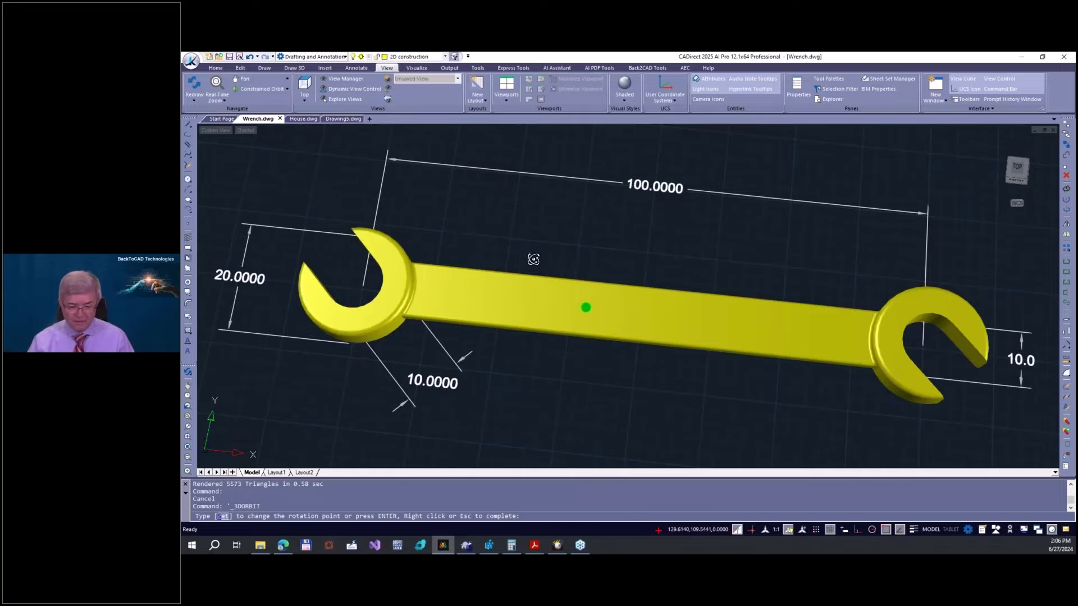
{"action": "mouse_move", "coordinate": [542, 277]}
{"action": "left_mouse_down"}
{"action": "mouse_move", "coordinate": [545, 284]}
{"action": "mouse_move", "coordinate": [544, 267]}
{"action": "mouse_move", "coordinate": [547, 279]}
{"action": "left_mouse_up"}
{"action": "scroll", "coordinate": [315, 99], "scroll_direction": "up", "scroll_amount": 4}
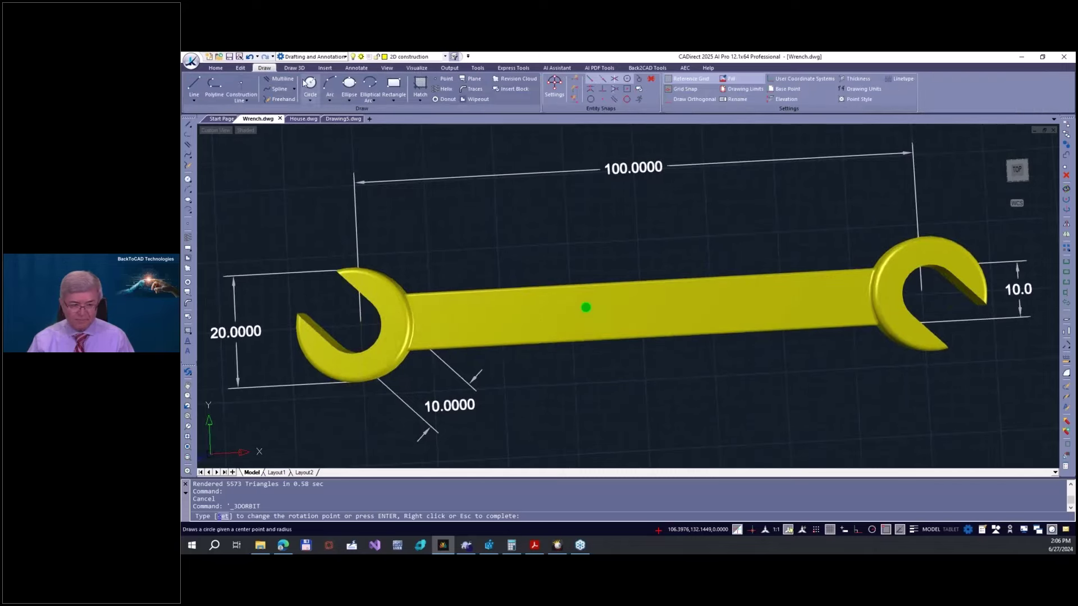
- Set the wrench model to the Top view and switch to the empty Drawing5.dwg
{"action": "left_click", "coordinate": [387, 68]}
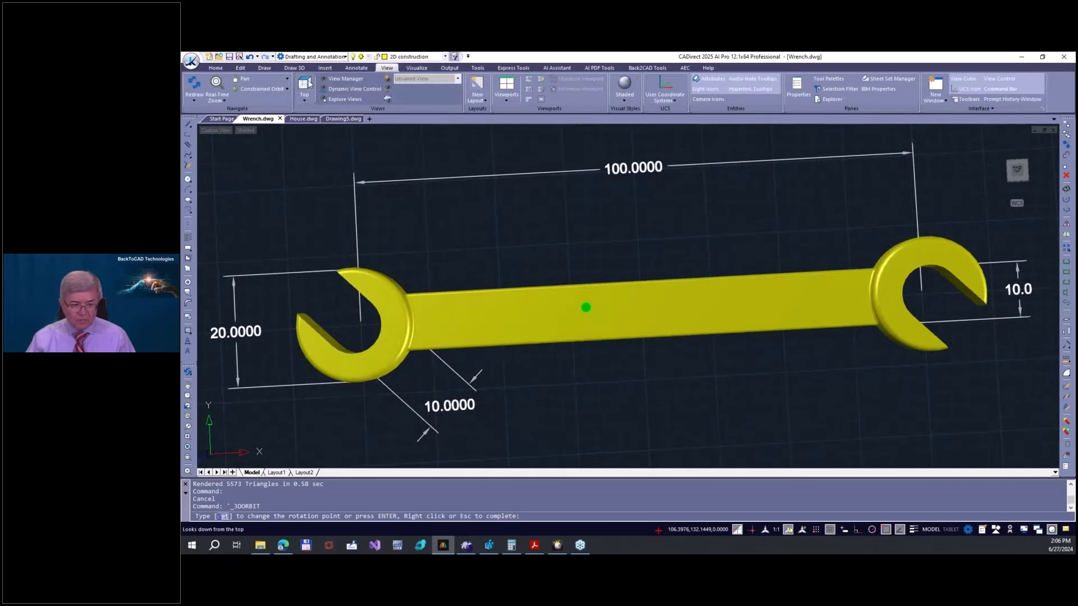
{"action": "left_click", "coordinate": [304, 85]}
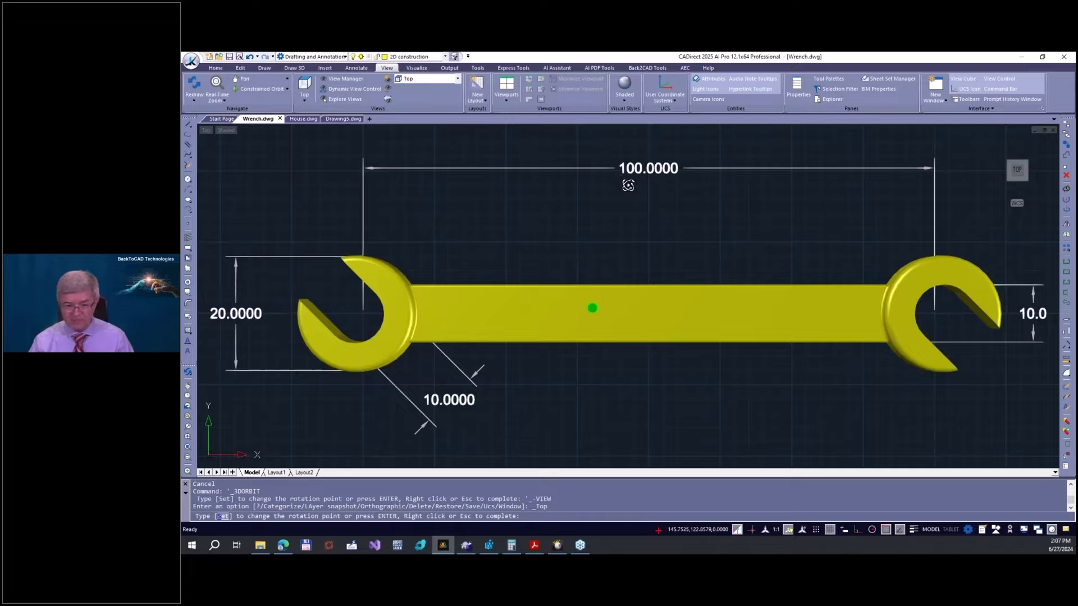
{"action": "left_click", "coordinate": [305, 119]}
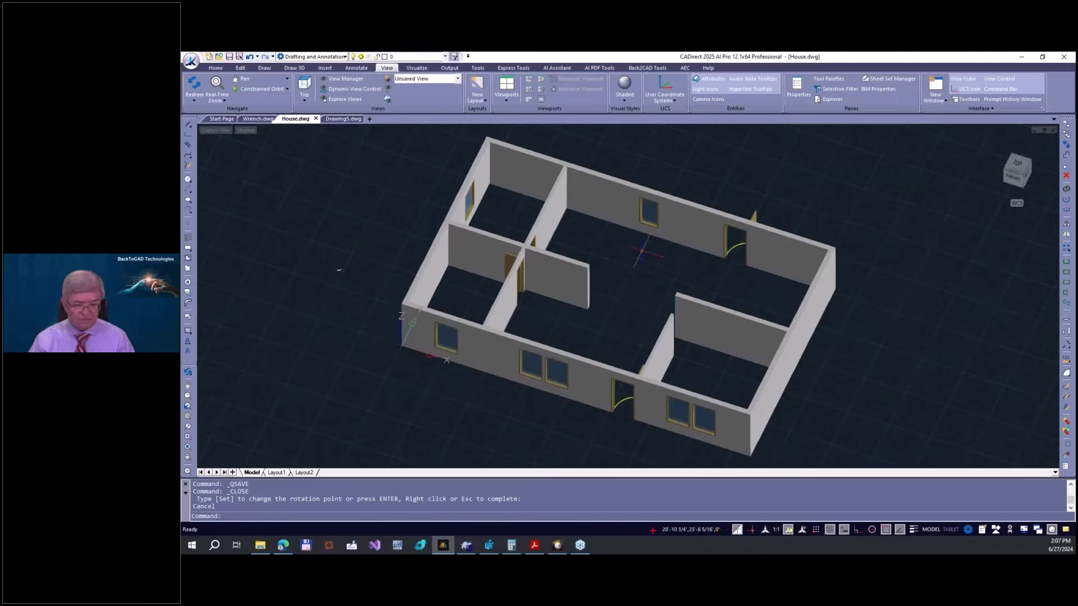
{"action": "key", "text": "ctrl+Tab"}
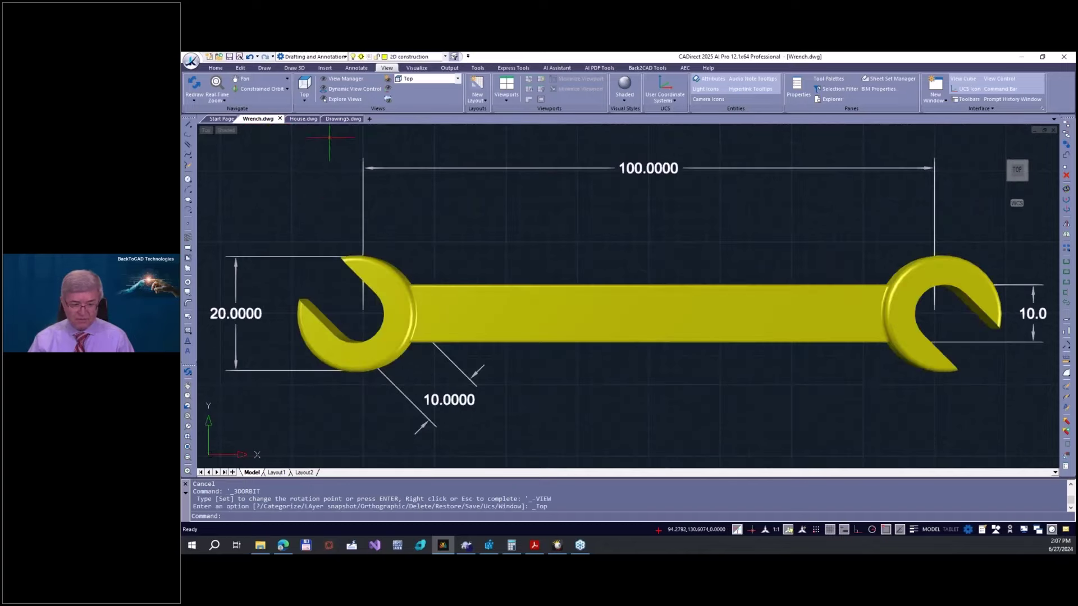
{"action": "left_click", "coordinate": [342, 119]}
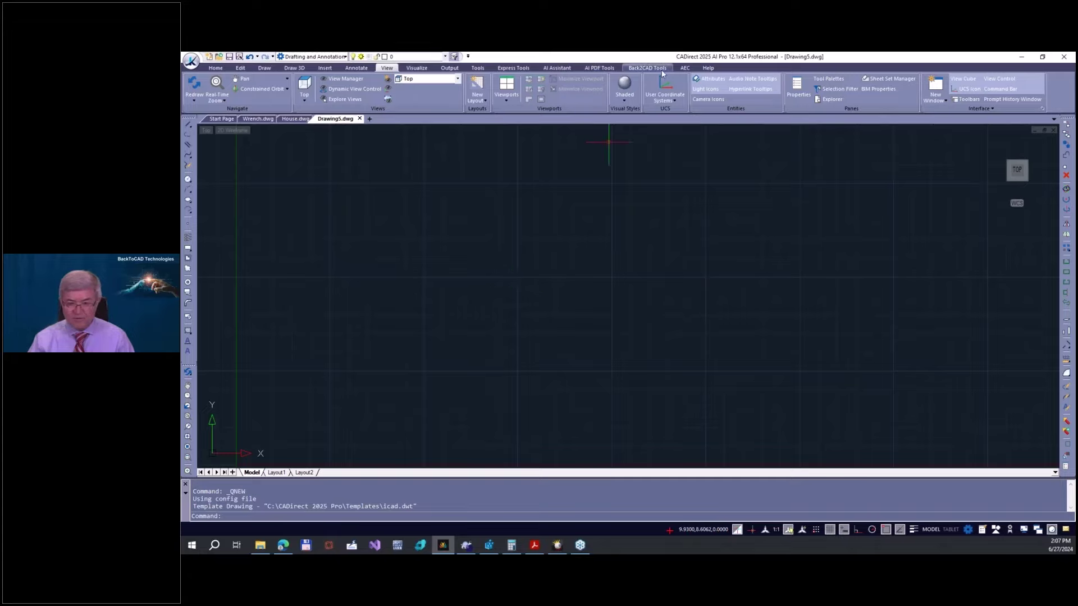
- Set the units for scaling inserted content to Millimeters in the drawing's unit settings and run the UNITS command again
{"action": "left_click", "coordinate": [601, 68]}
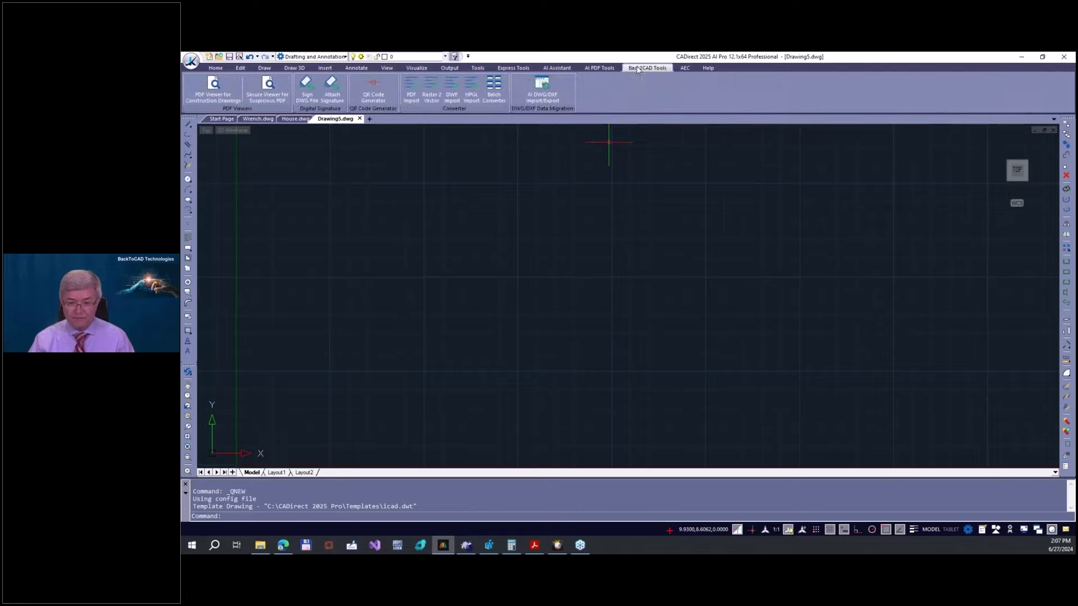
{"action": "left_click", "coordinate": [601, 68]}
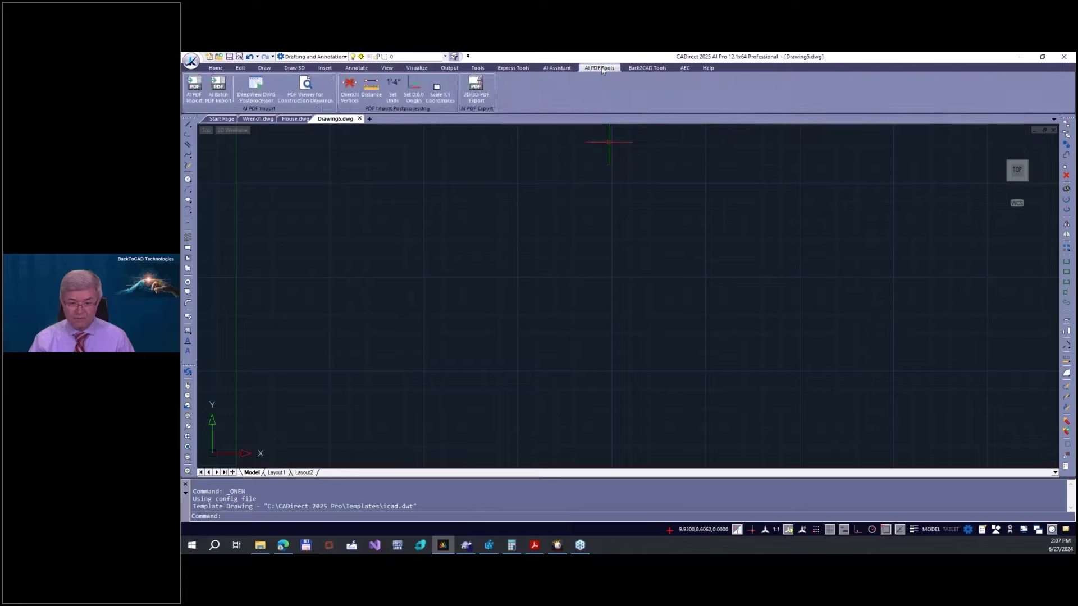
{"action": "left_click", "coordinate": [410, 91]}
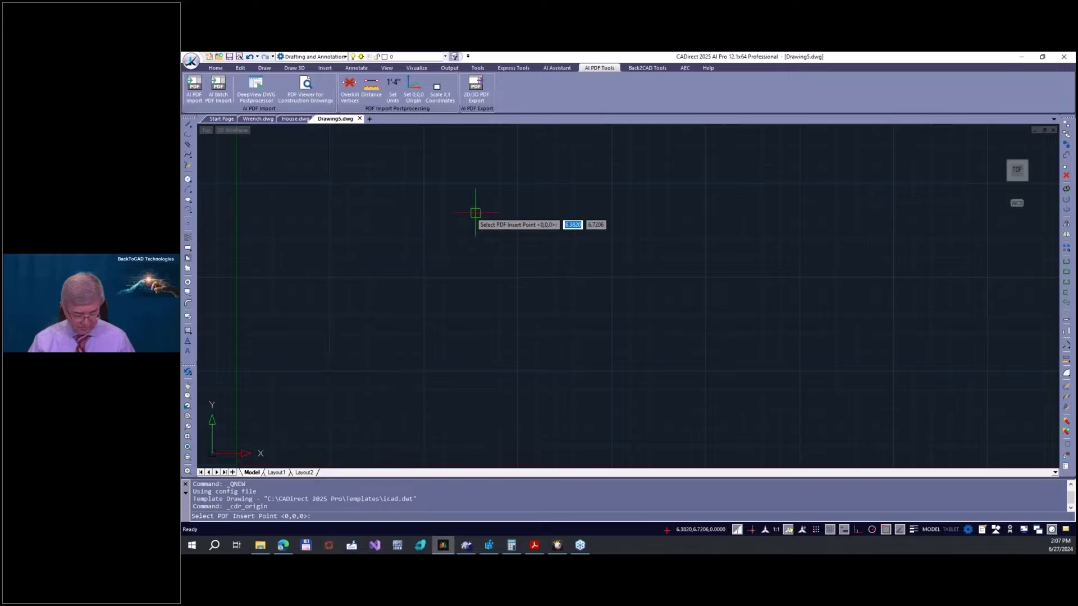
{"action": "key", "text": "Escape"}
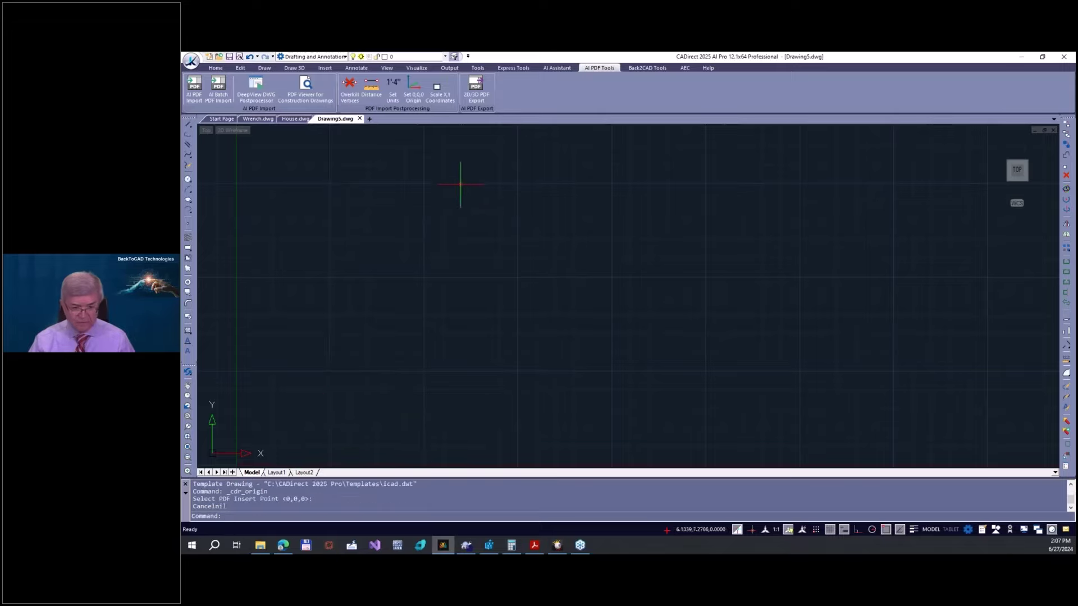
{"action": "left_click", "coordinate": [392, 97]}
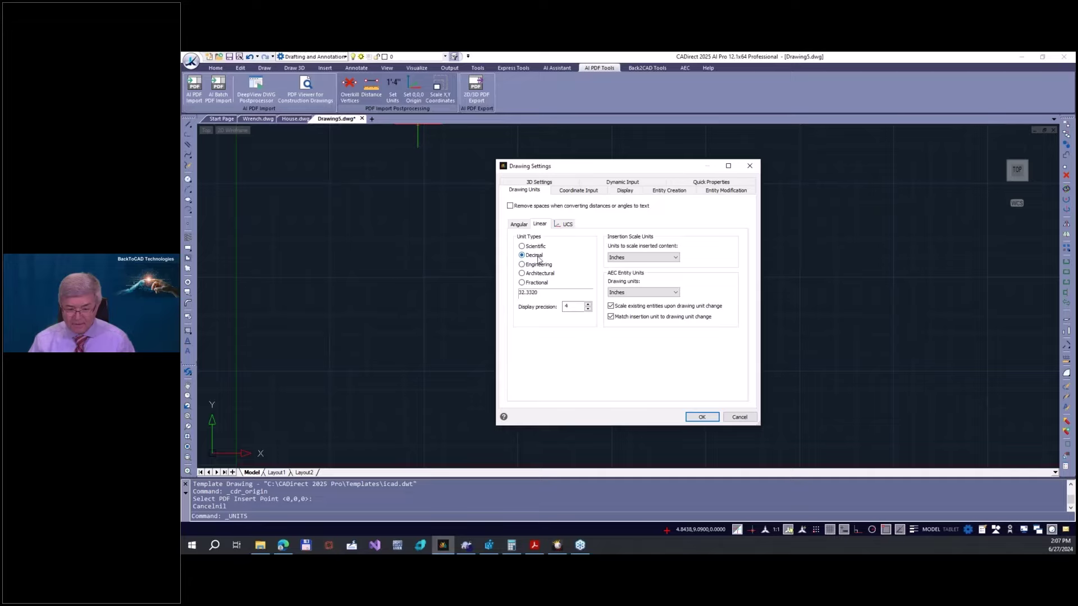
{"action": "left_click", "coordinate": [676, 258]}
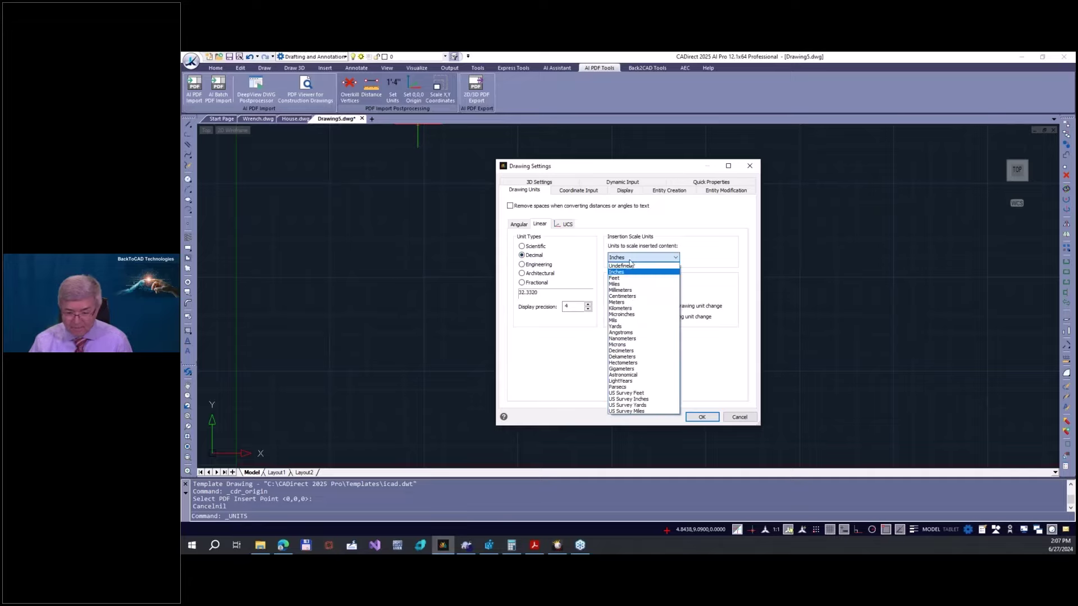
{"action": "left_click", "coordinate": [620, 290]}
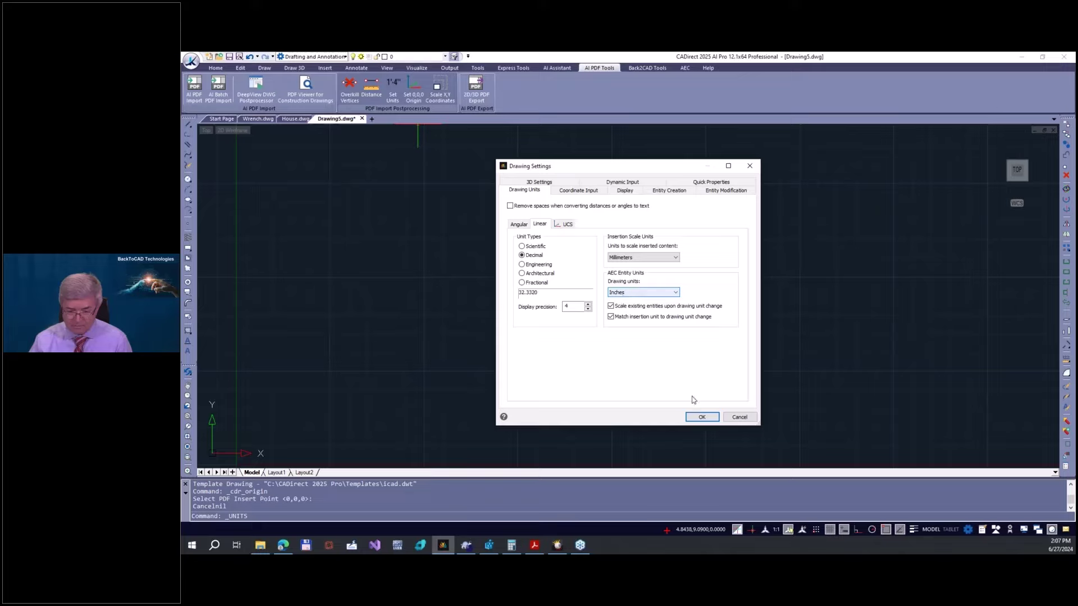
{"action": "left_click", "coordinate": [702, 417]}
{"action": "type", "text": "unit"}
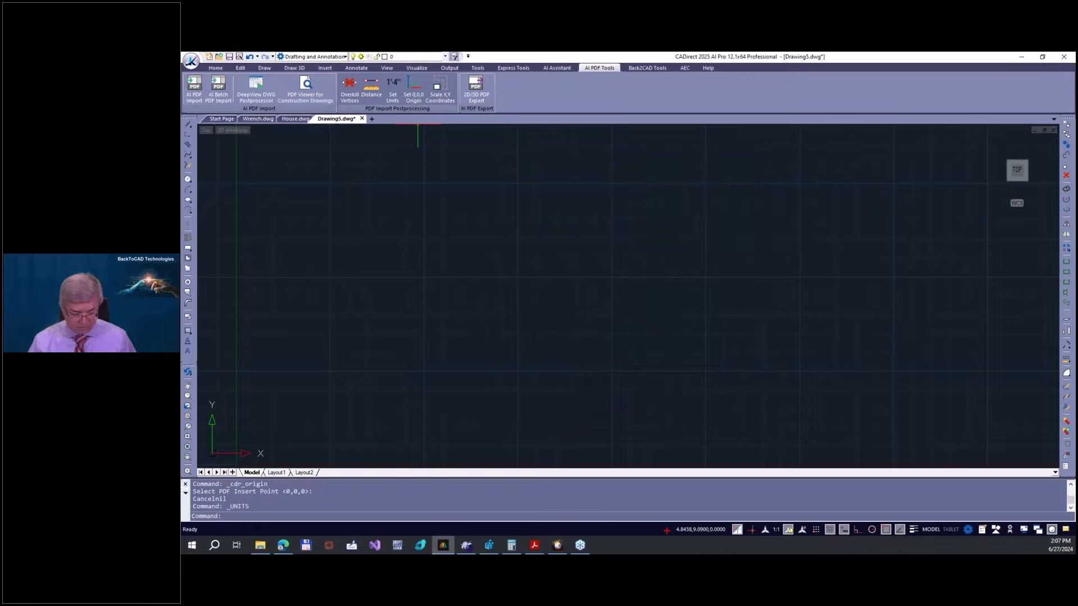
{"action": "key", "text": "Return"}
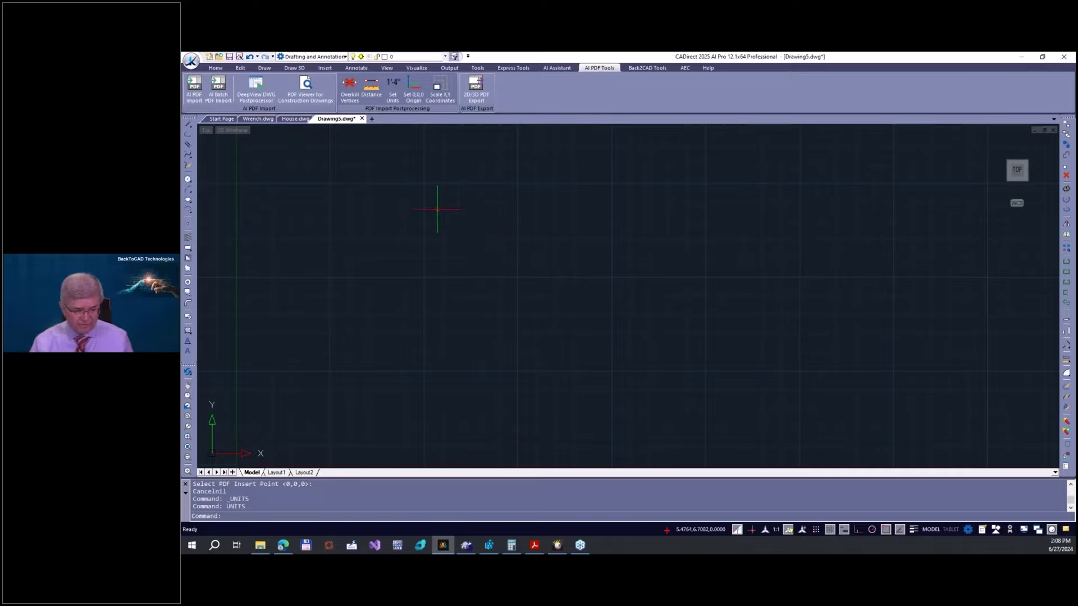
- Draw a circle centred at 100,100 with radius 10
{"action": "left_click", "coordinate": [189, 180]}
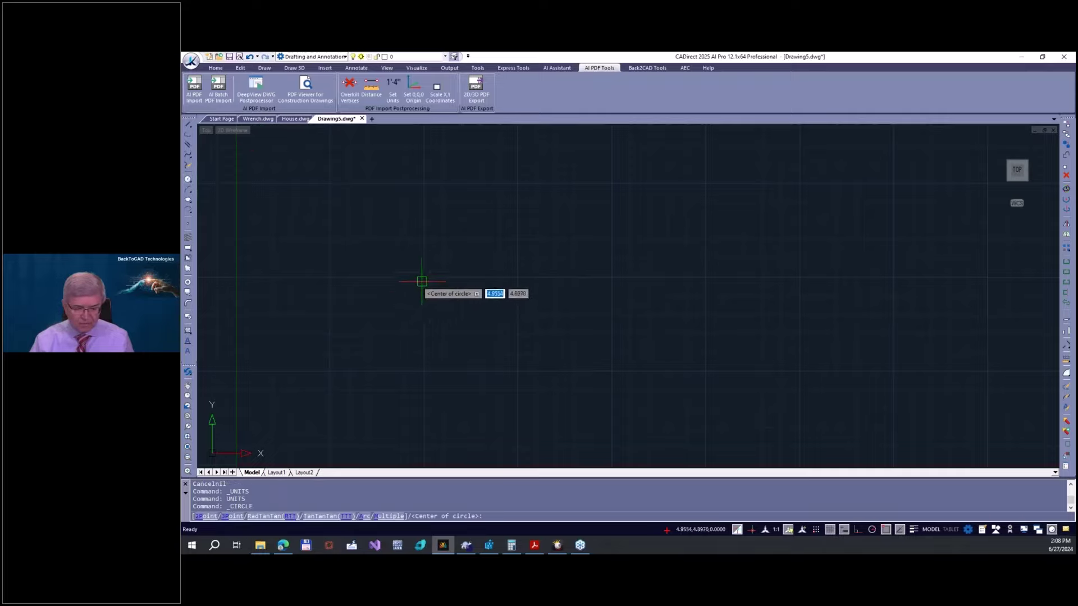
{"action": "type", "text": "100"}
{"action": "key", "text": "Tab"}
{"action": "type", "text": "100"}
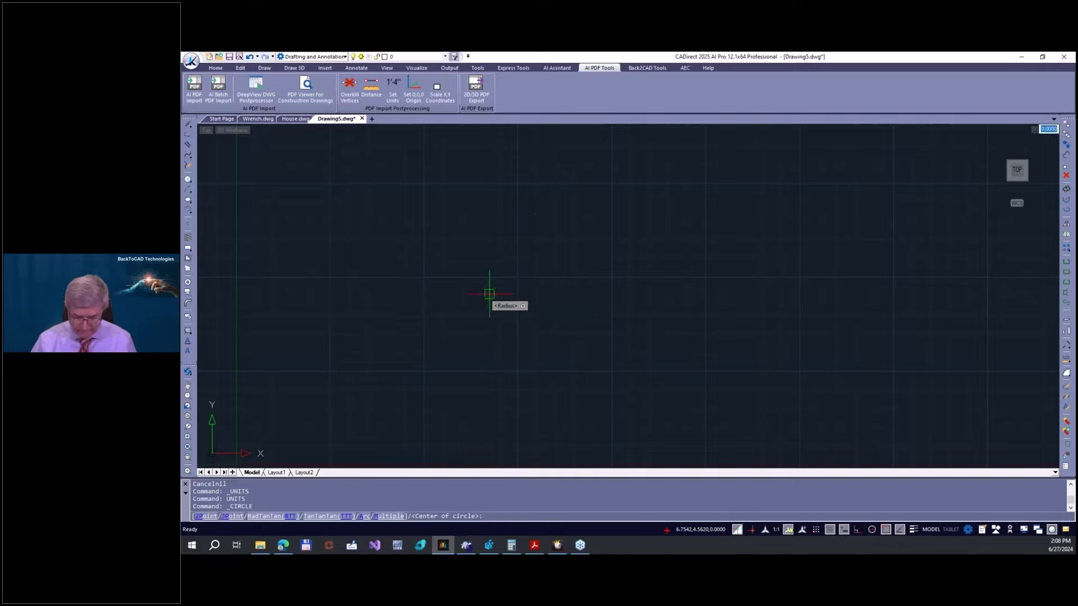
{"action": "key", "text": "Return"}
{"action": "scroll", "coordinate": [414, 332], "scroll_direction": "down", "scroll_amount": 4}
{"action": "scroll", "coordinate": [414, 332], "scroll_direction": "down", "scroll_amount": 5}
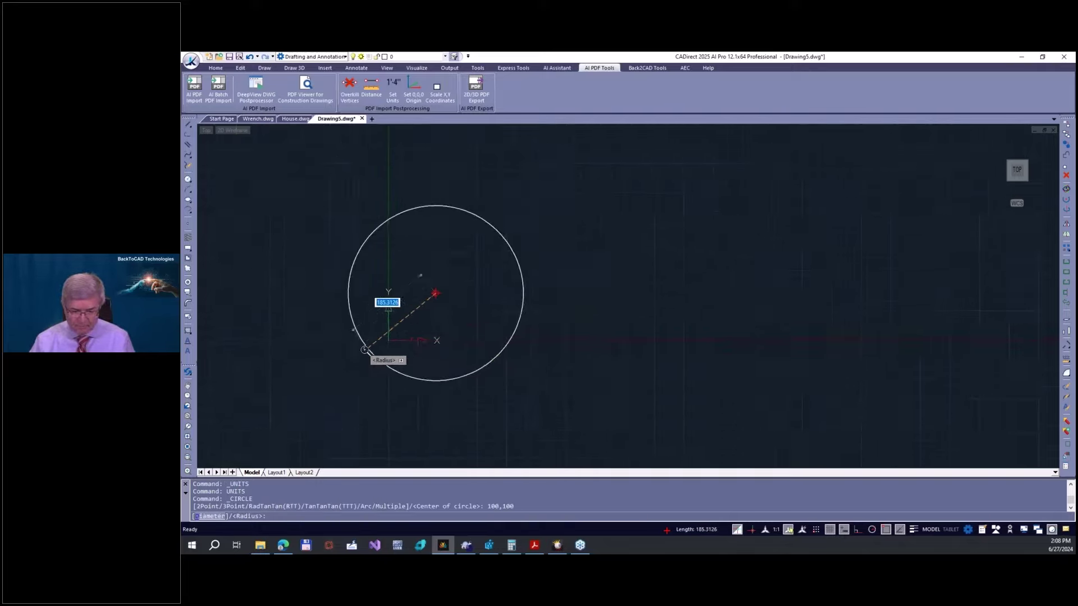
{"action": "type", "text": "10"}
{"action": "key", "text": "Return"}
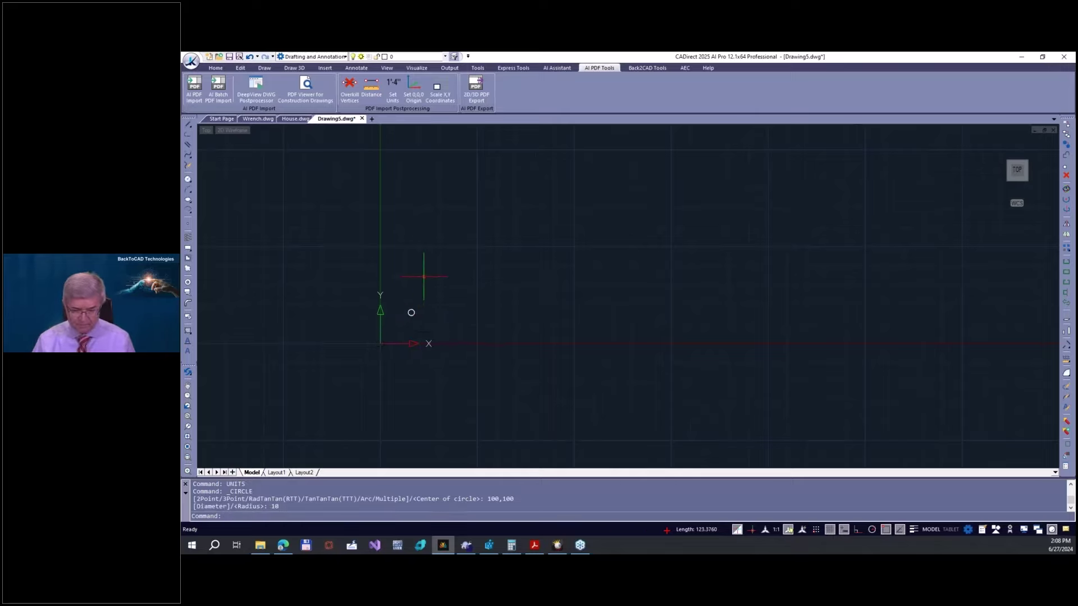
{"action": "scroll", "coordinate": [416, 313], "scroll_direction": "up", "scroll_amount": 8}
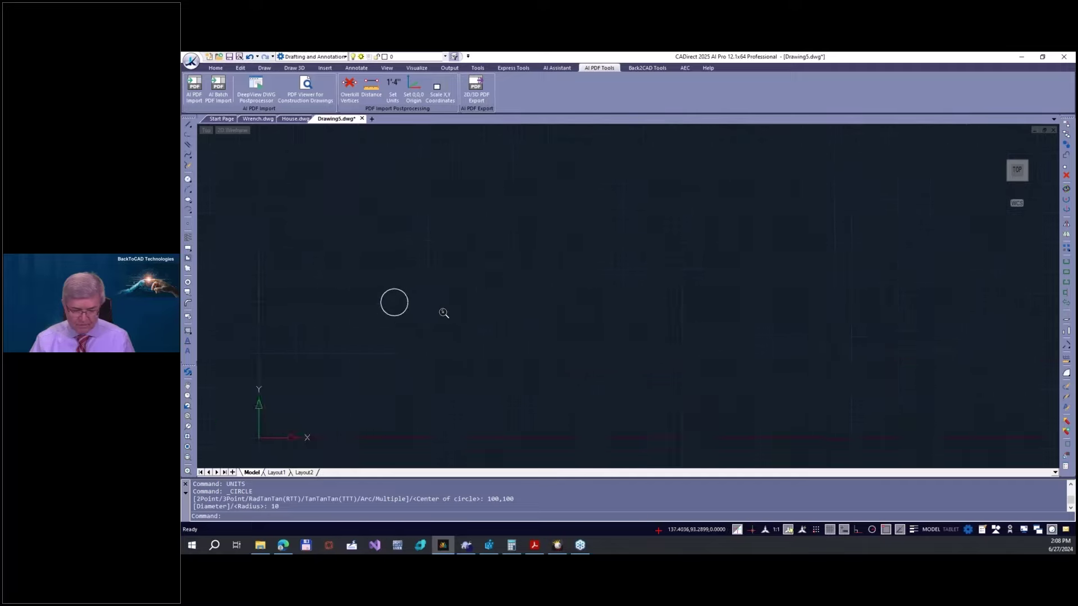
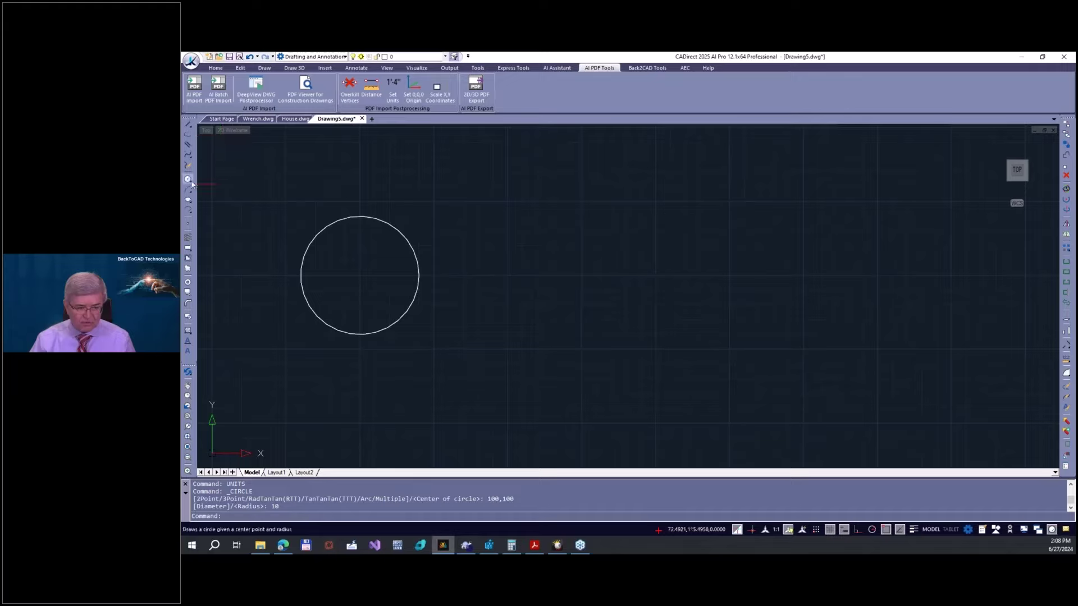
- Draw a concentric circle of radius 8 inside the existing circle and undo it
{"action": "left_click", "coordinate": [188, 180]}
{"action": "left_click", "coordinate": [409, 242]}
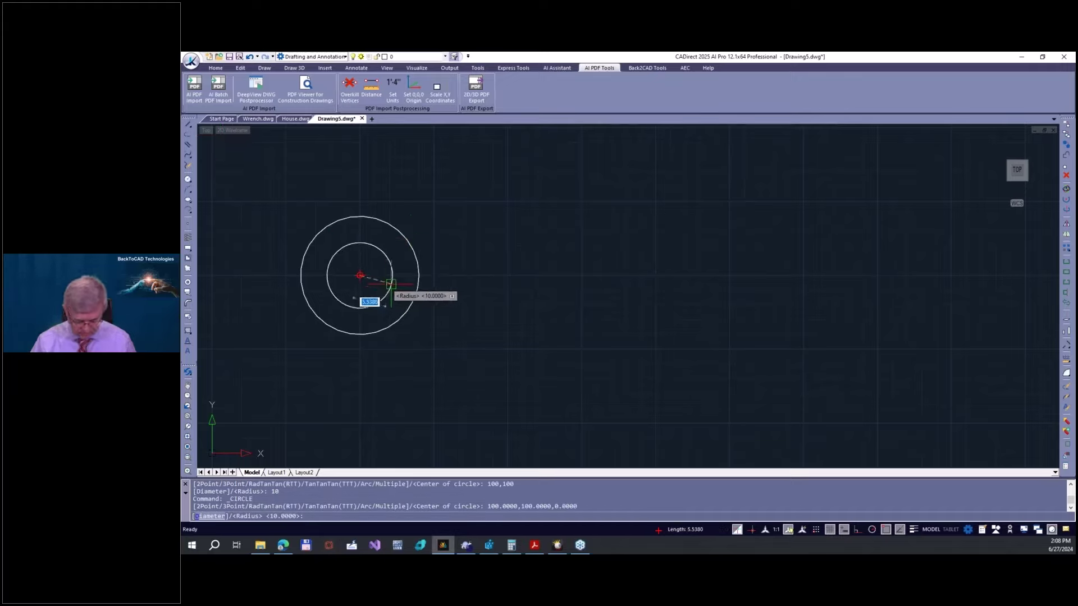
{"action": "type", "text": "8"}
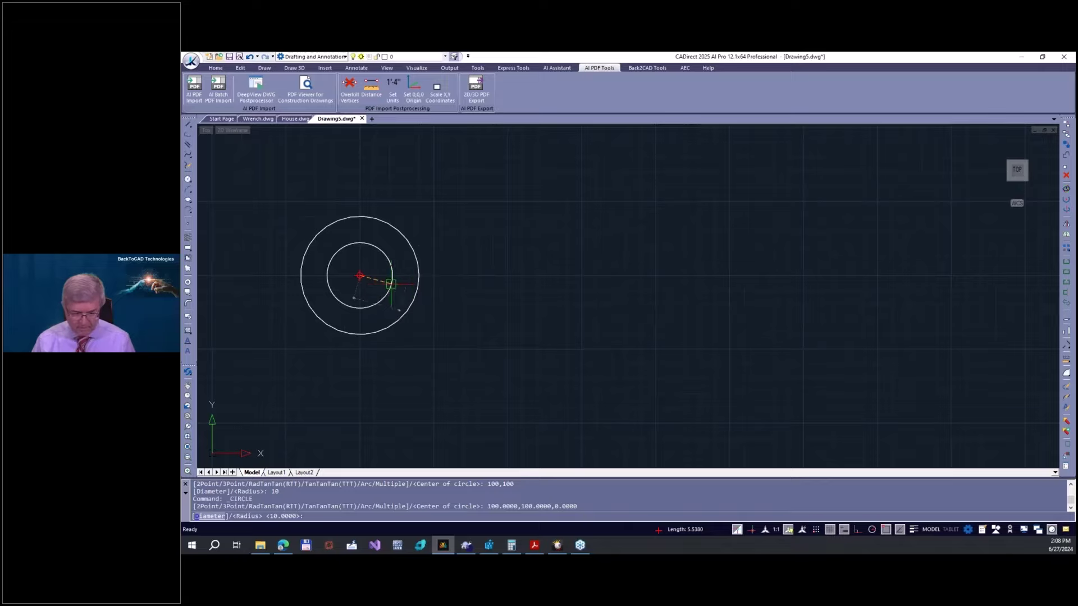
{"action": "key", "text": "Return"}
{"action": "key", "text": "ctrl+z"}
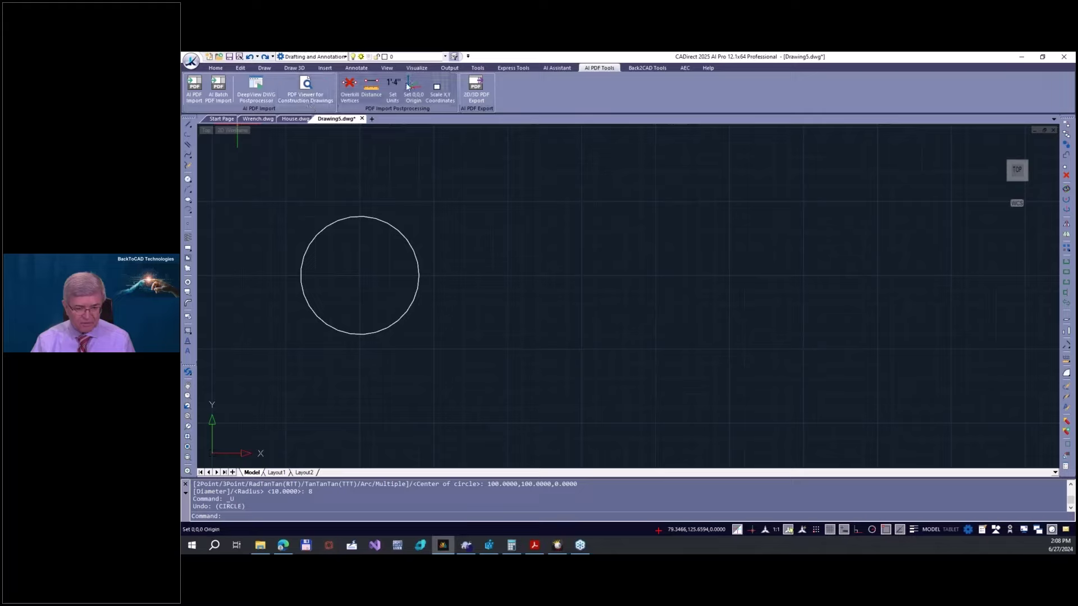
- Try to start another concentric circle at the existing circle's centre, and delete the existing circle
{"action": "left_click", "coordinate": [189, 179]}
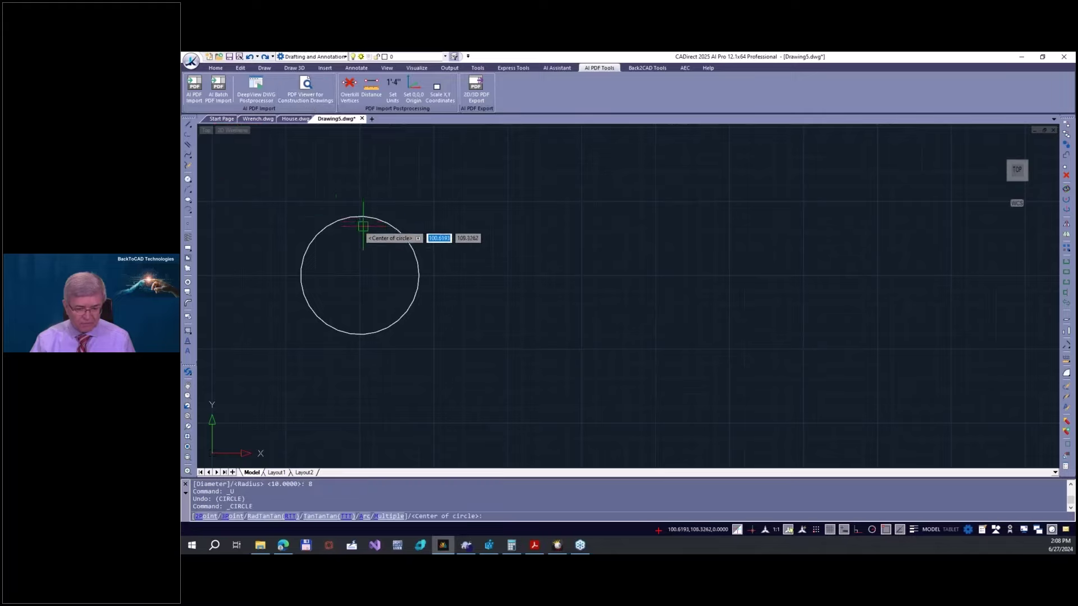
{"action": "left_click", "coordinate": [359, 276]}
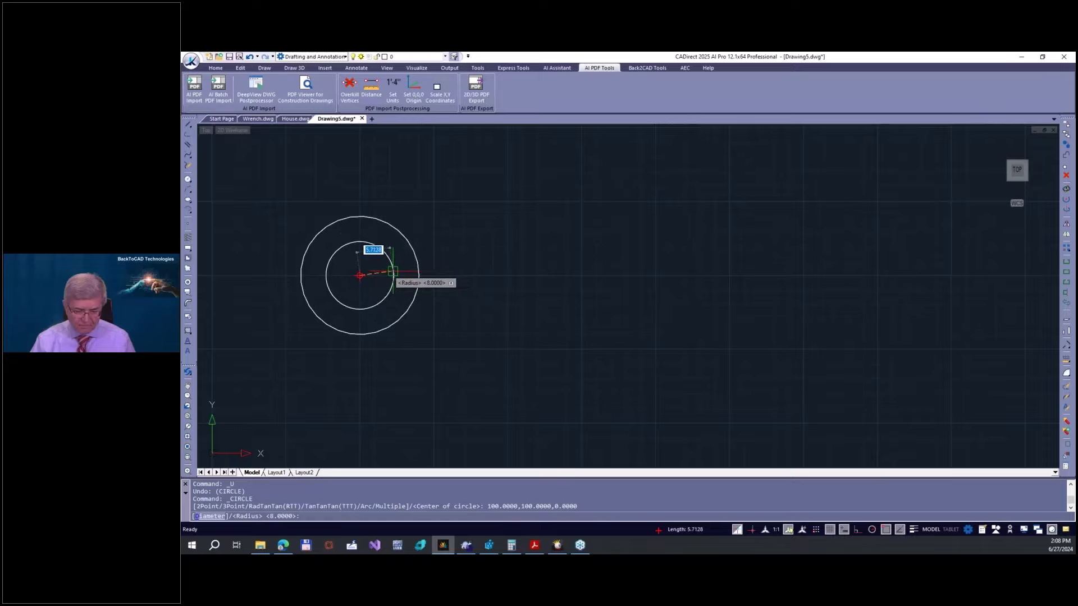
{"action": "key", "text": "Escape"}
{"action": "key", "text": "Escape"}
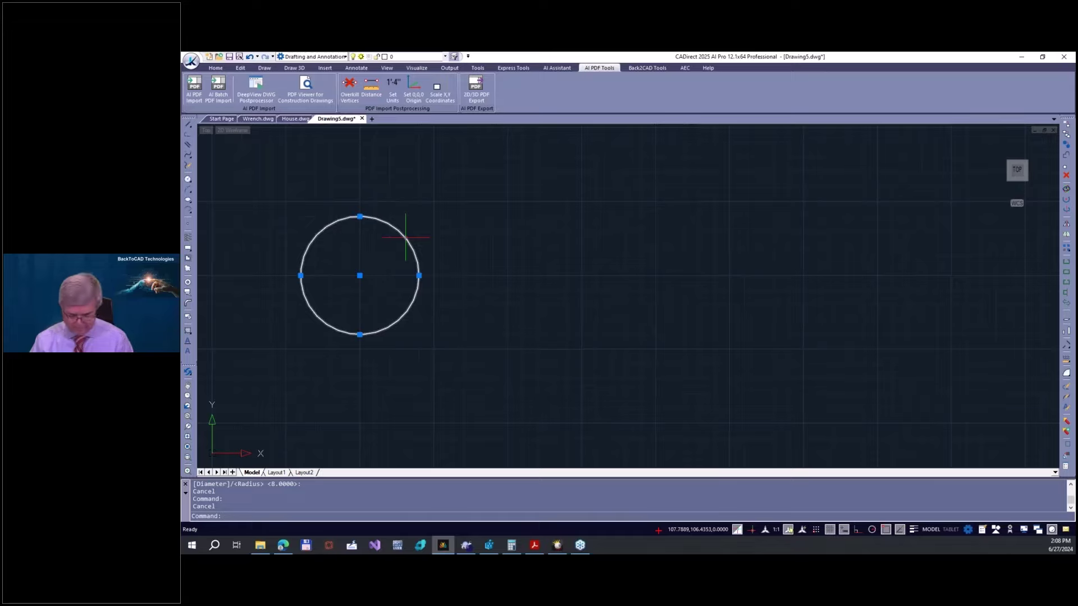
{"action": "key", "text": "Delete"}
- Draw a circle in the empty drawing centred at 100,100 with radius 10
{"action": "left_click", "coordinate": [188, 180]}
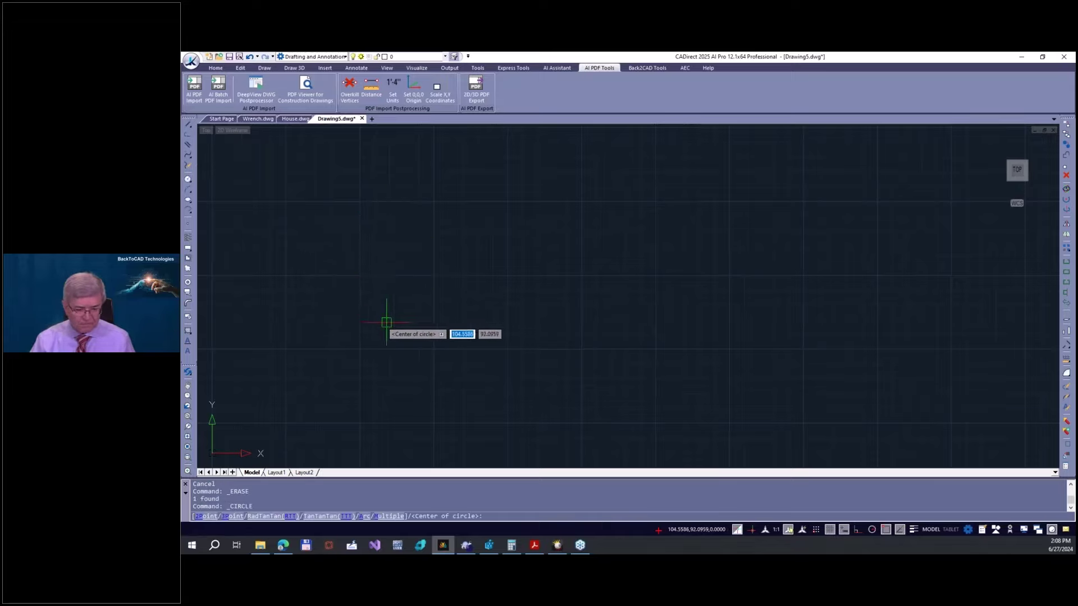
{"action": "type", "text": "100,"}
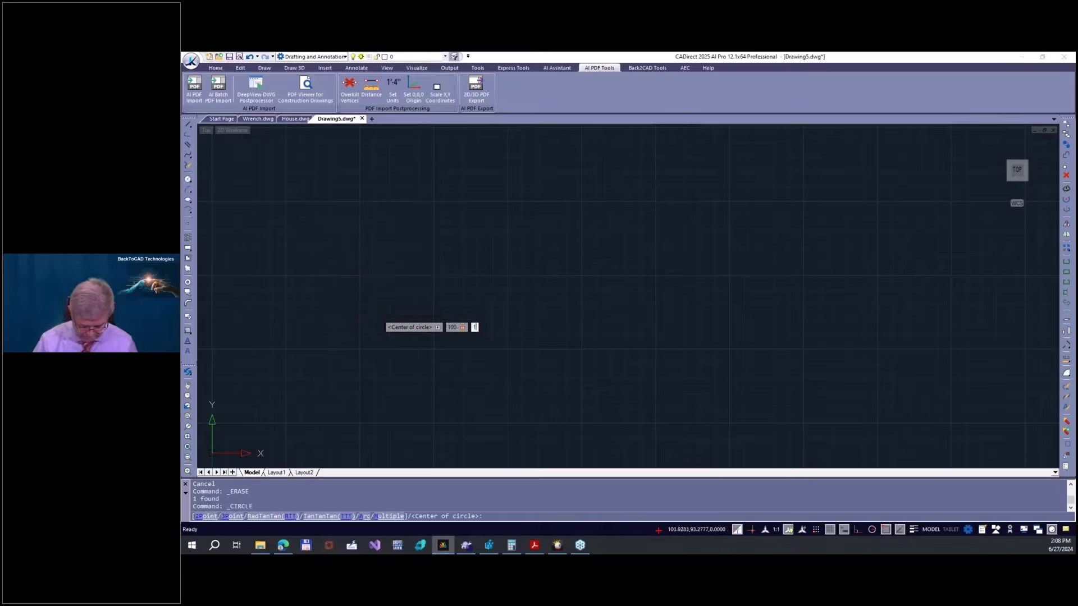
{"action": "type", "text": "100"}
{"action": "key", "text": "Return"}
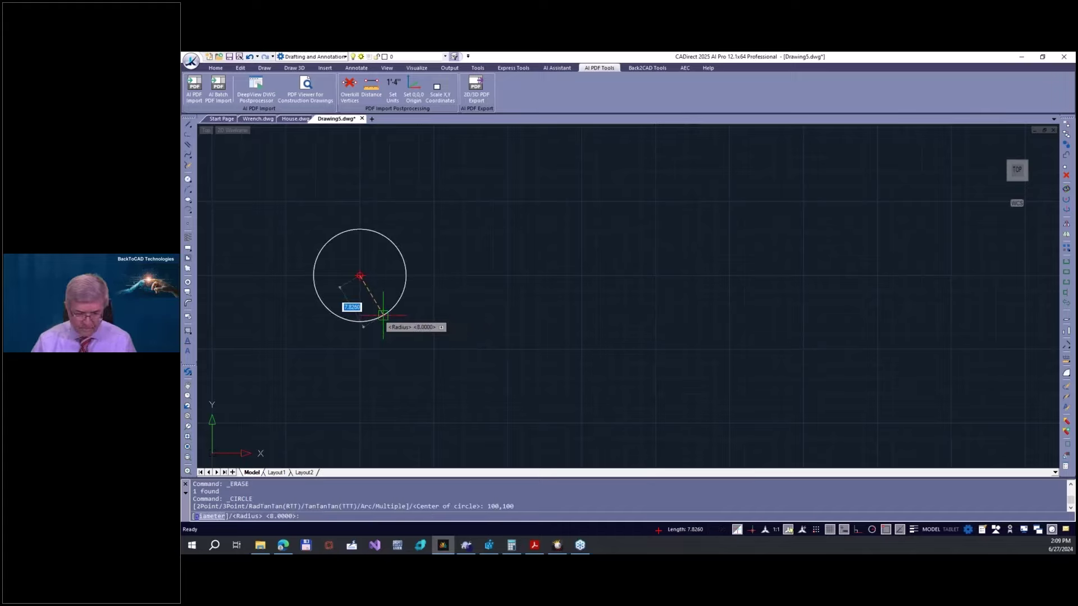
{"action": "type", "text": "10"}
{"action": "key", "text": "Return"}
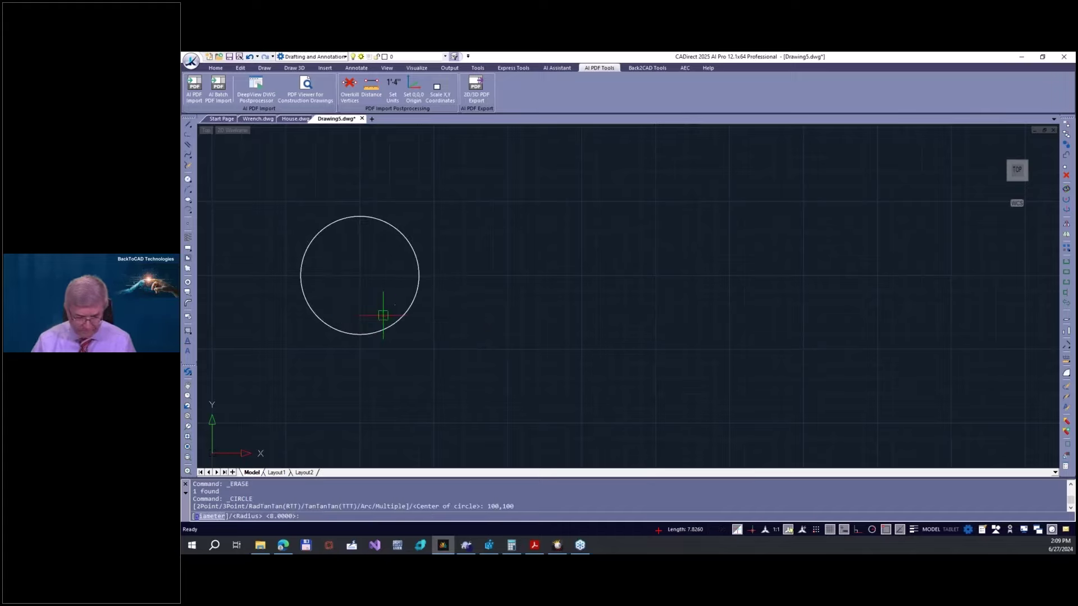
{"action": "left_click", "coordinate": [188, 179]}
{"action": "left_click", "coordinate": [367, 240]}
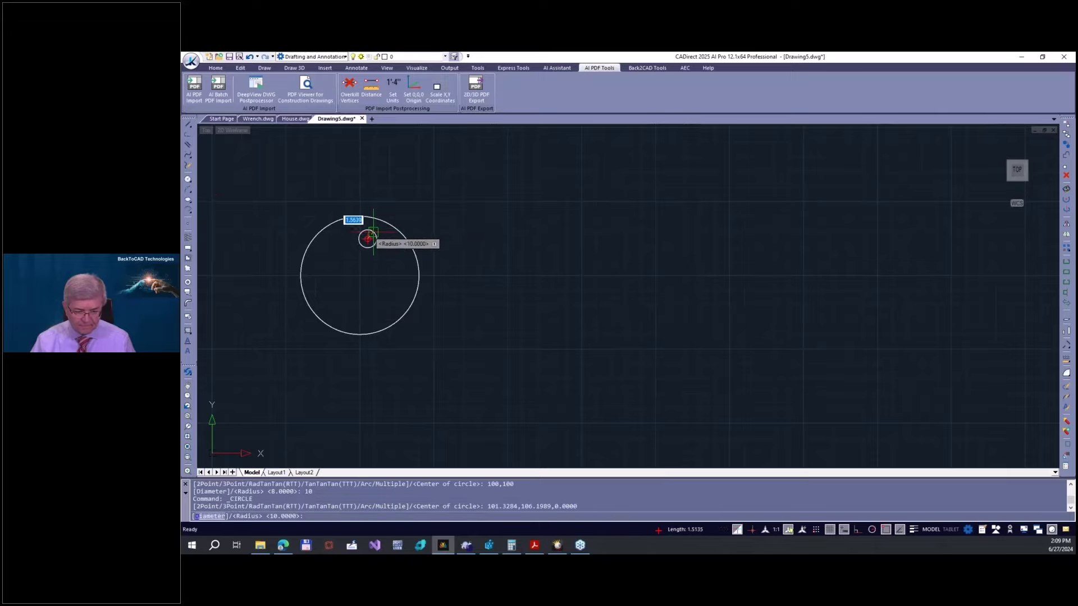
{"action": "key", "text": "Escape"}
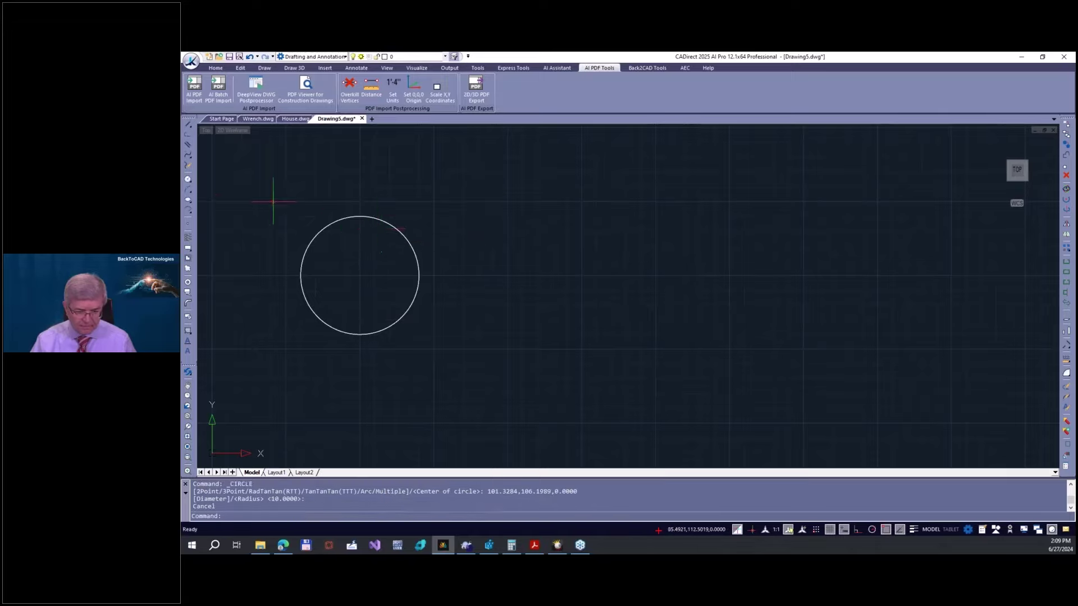
- Draw a concentric circle of radius 4 from the centre of the radius 10 circle
{"action": "left_click", "coordinate": [188, 179]}
{"action": "left_click", "coordinate": [360, 275]}
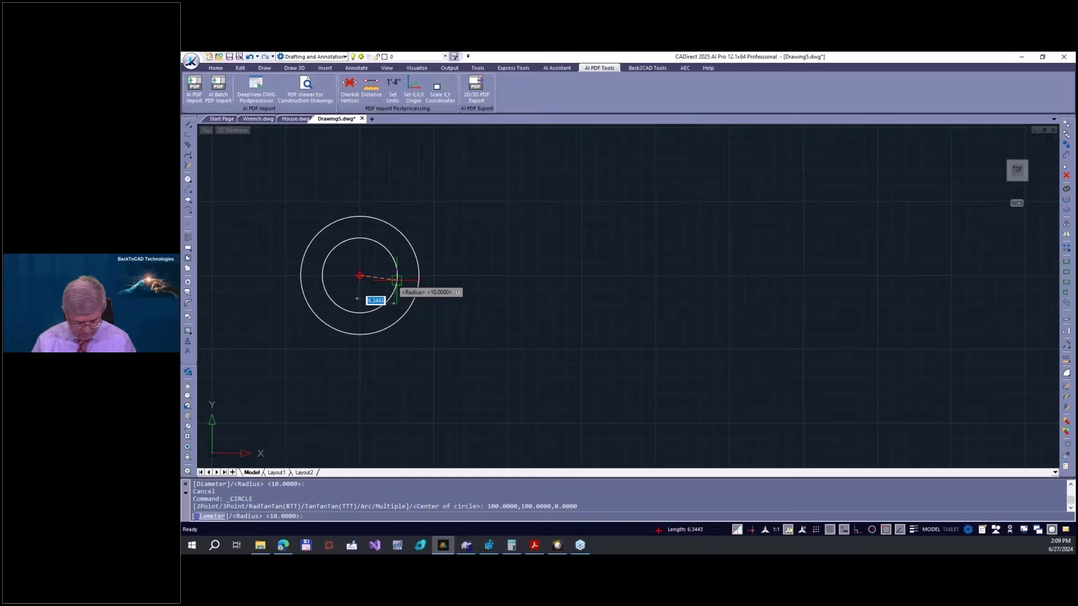
{"action": "type", "text": "4"}
{"action": "key", "text": "Return"}
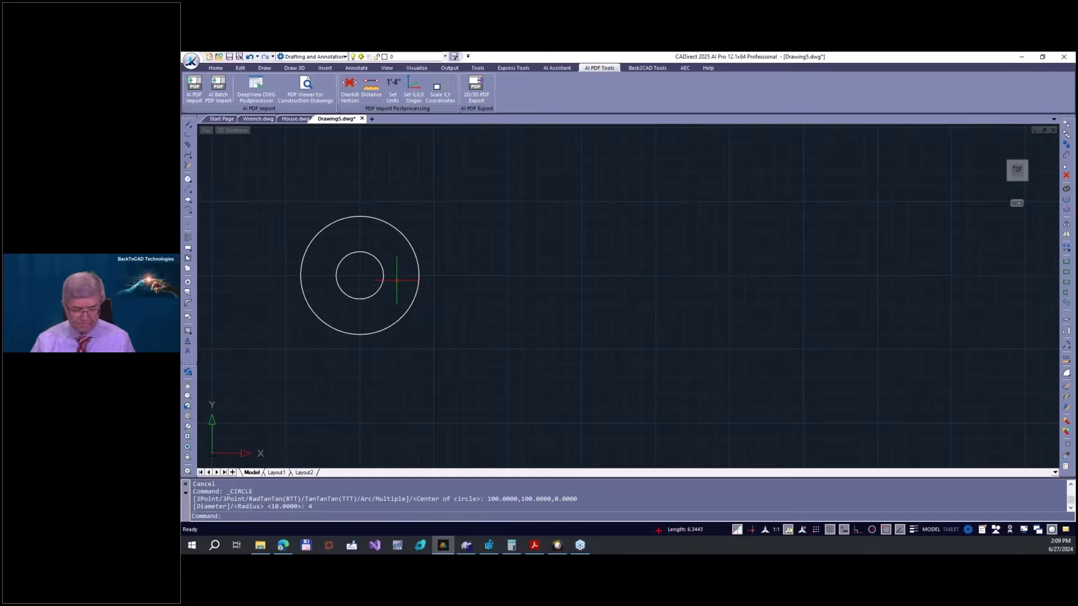
{"action": "key", "text": "Escape"}
{"action": "left_click", "coordinate": [380, 291]}
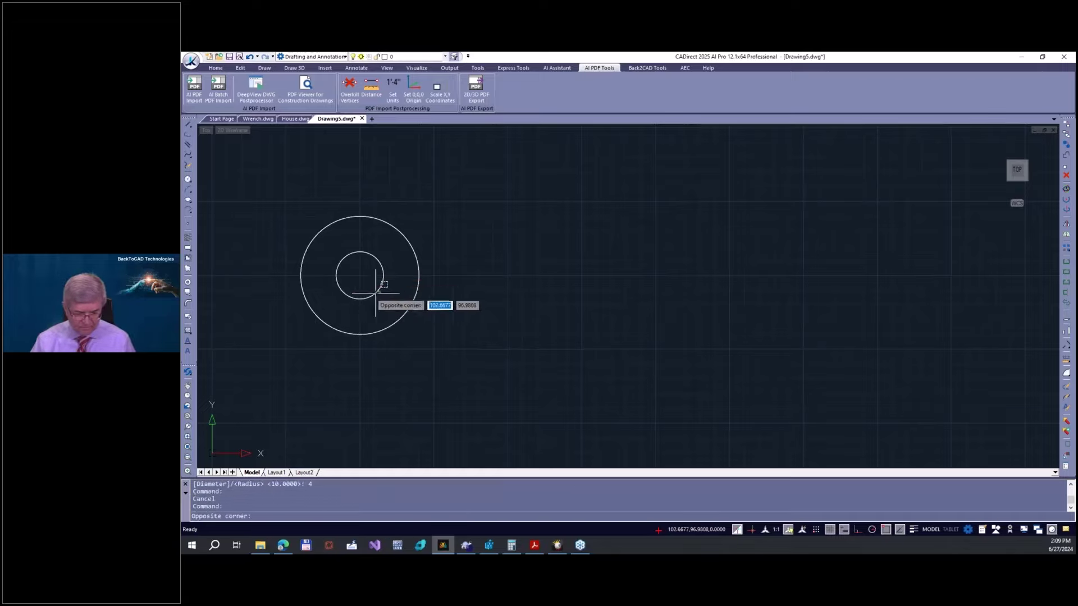
- Delete the inner circle and draw a concentric circle of radius 5 at the outer circle's centre in its place
{"action": "left_click", "coordinate": [359, 296]}
{"action": "key", "text": "Delete"}
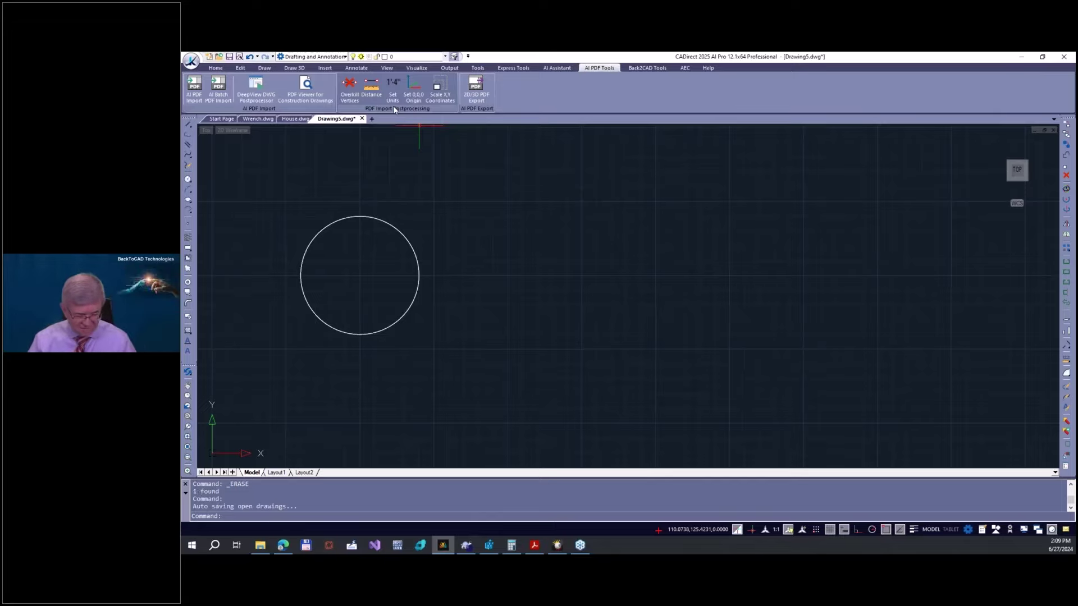
{"action": "left_click", "coordinate": [189, 179]}
{"action": "left_click", "coordinate": [360, 275]}
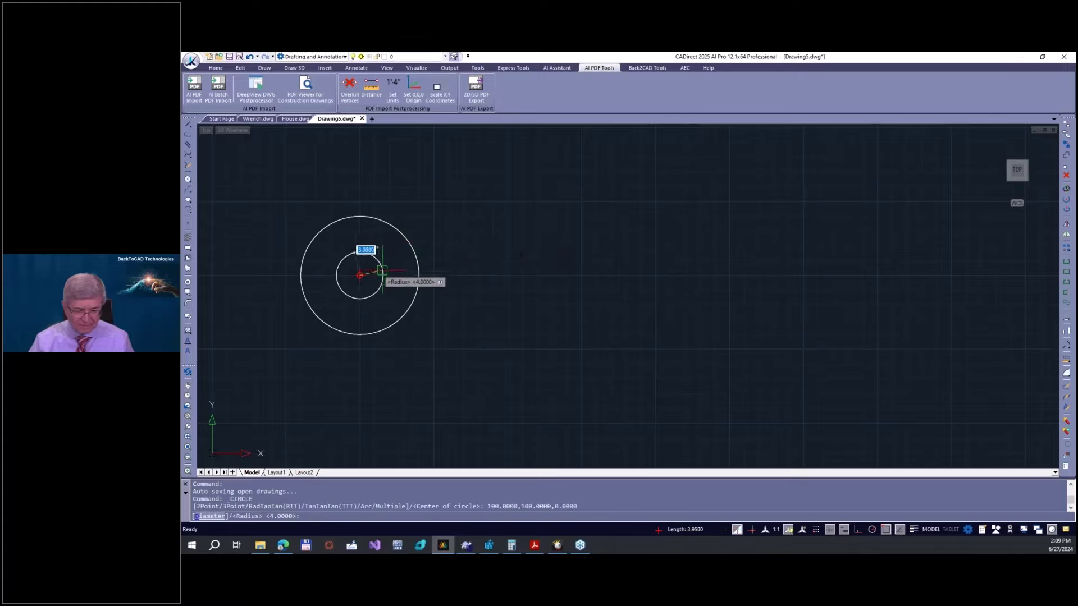
{"action": "type", "text": "5"}
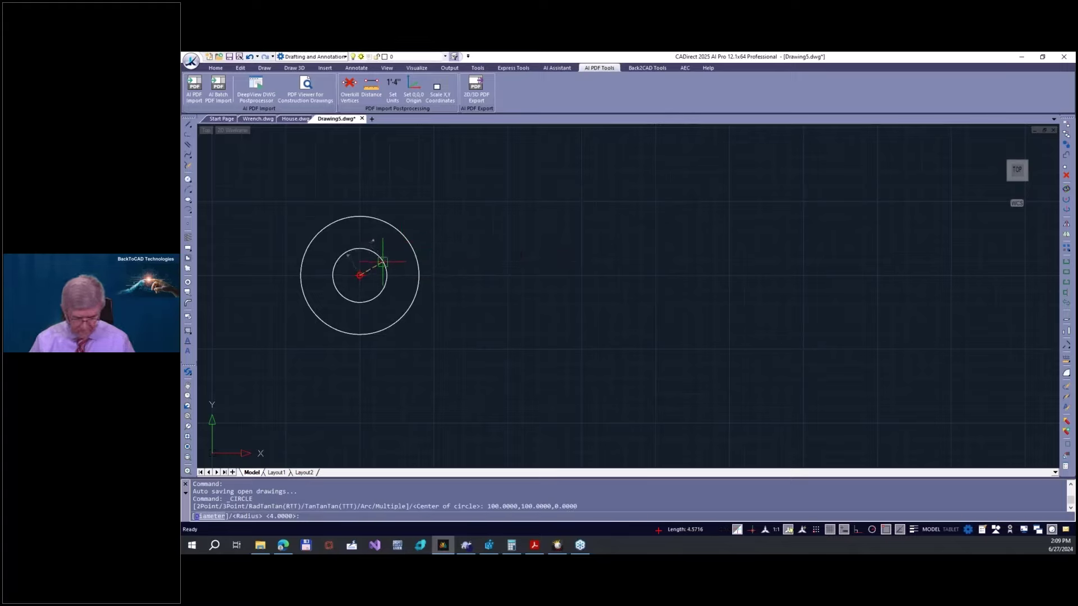
{"action": "key", "text": "Return"}
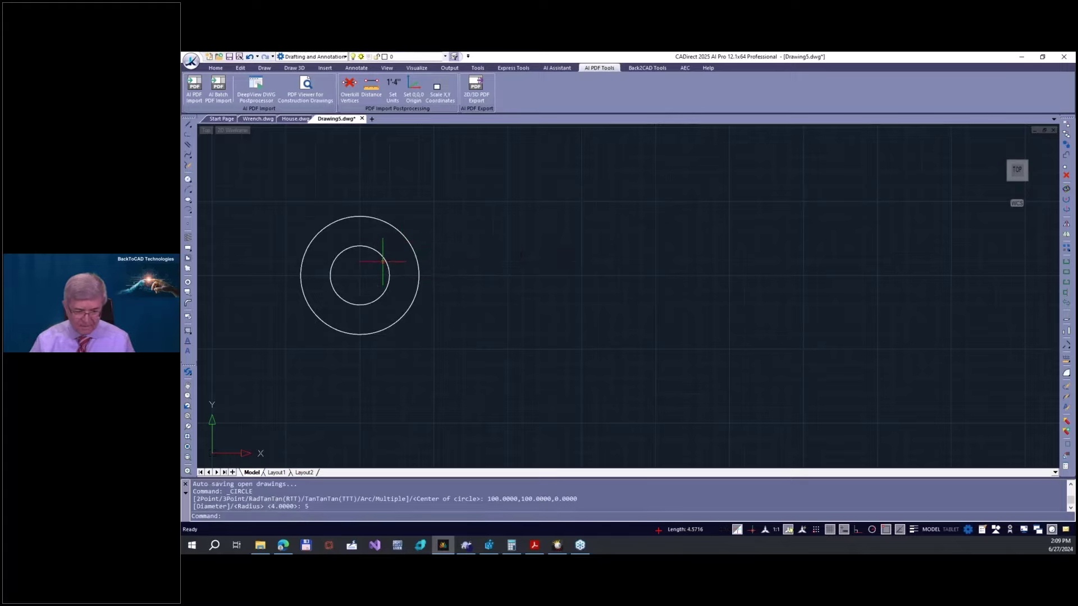
{"action": "left_click", "coordinate": [188, 126]}
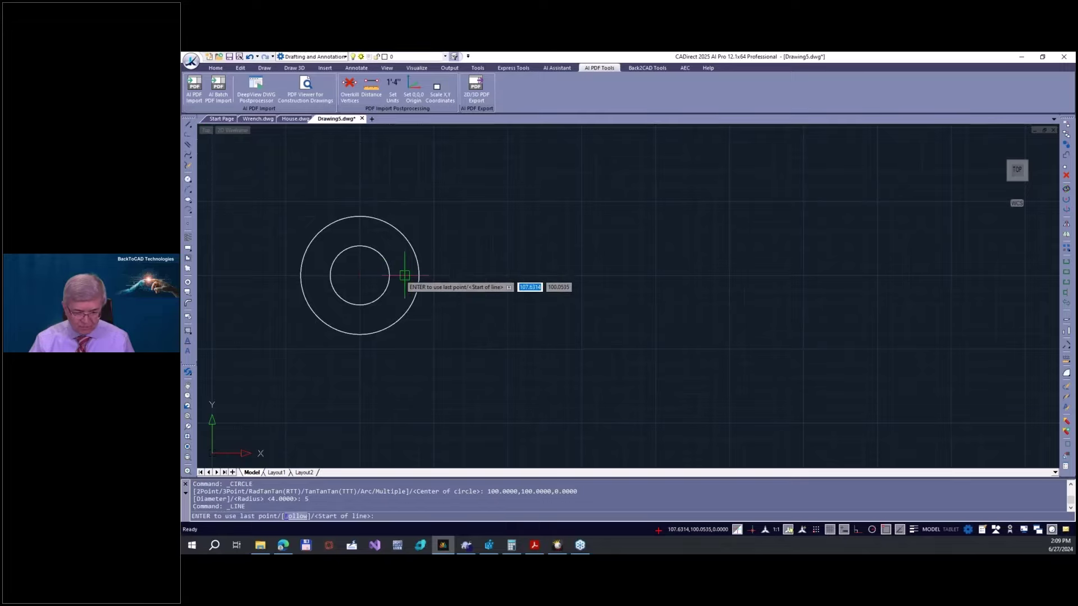
{"action": "type", "text": "quart"}
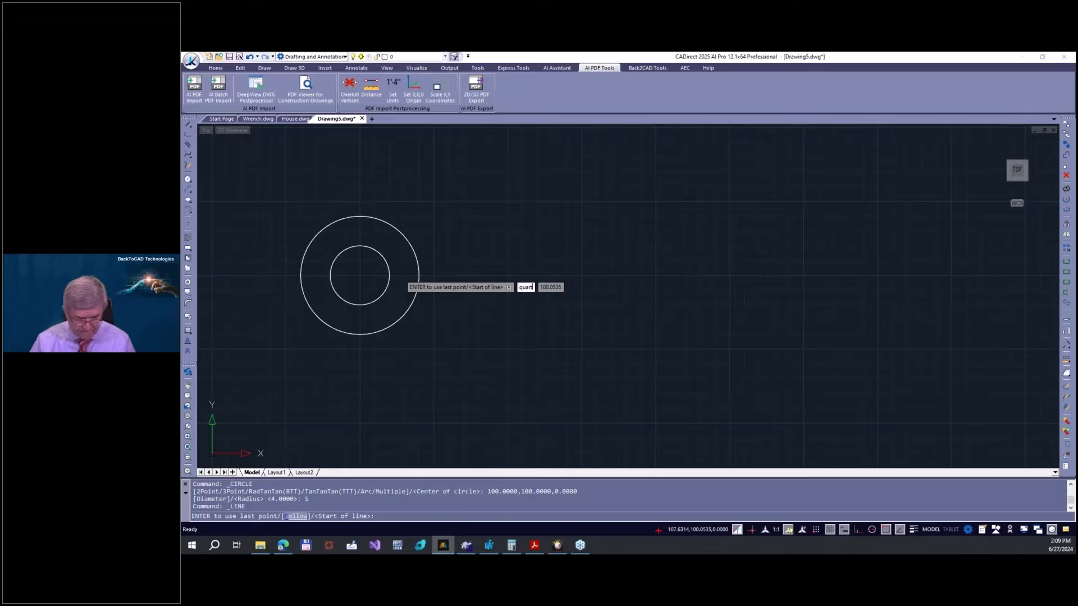
{"action": "key", "text": "Return"}
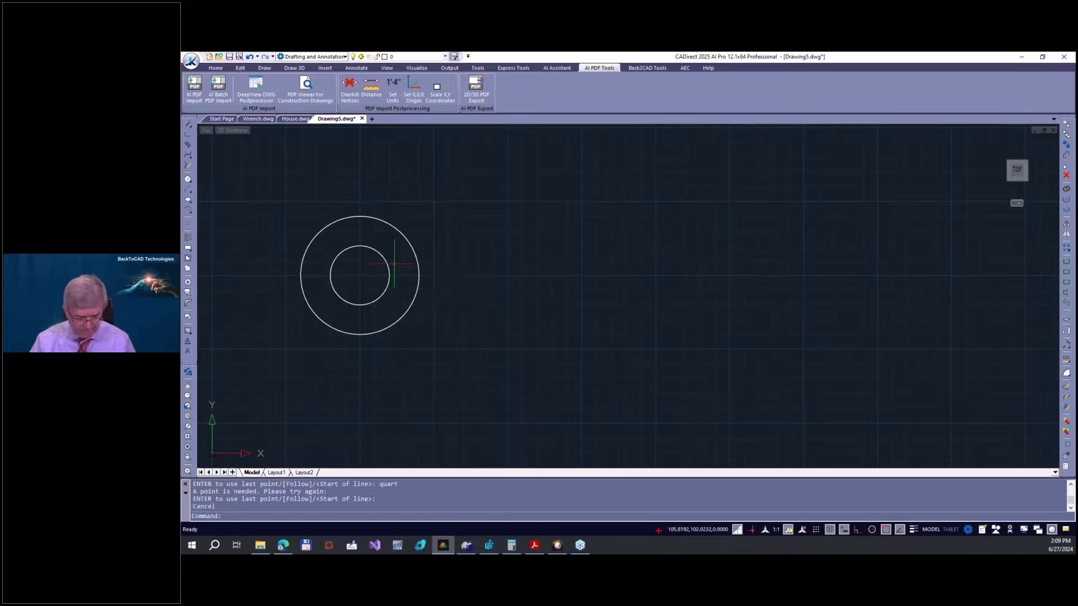
{"action": "left_click", "coordinate": [188, 126]}
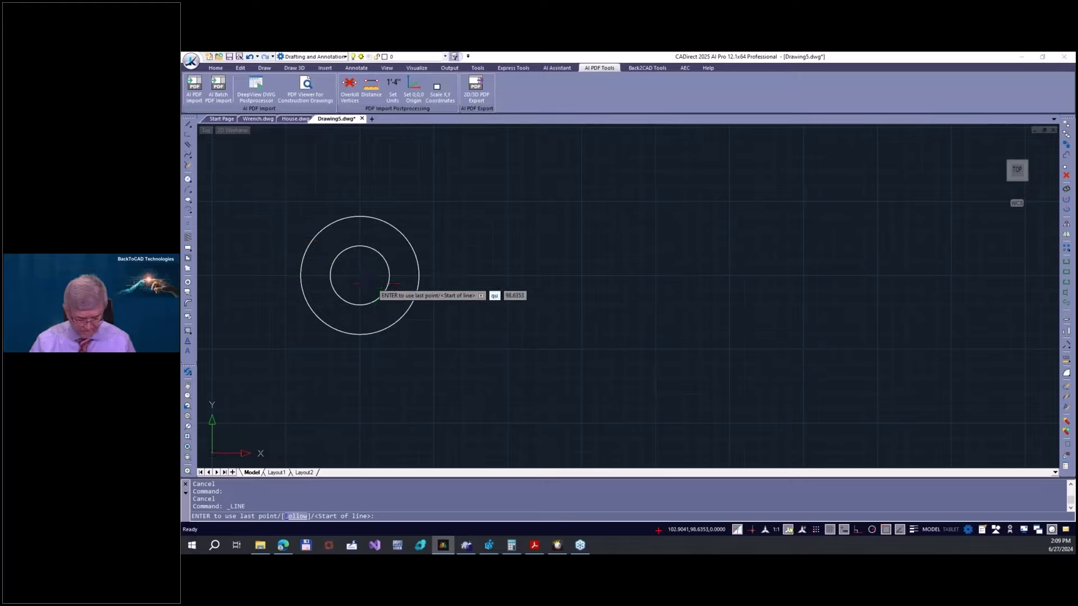
{"action": "key", "text": "Escape"}
{"action": "key", "text": "Escape"}
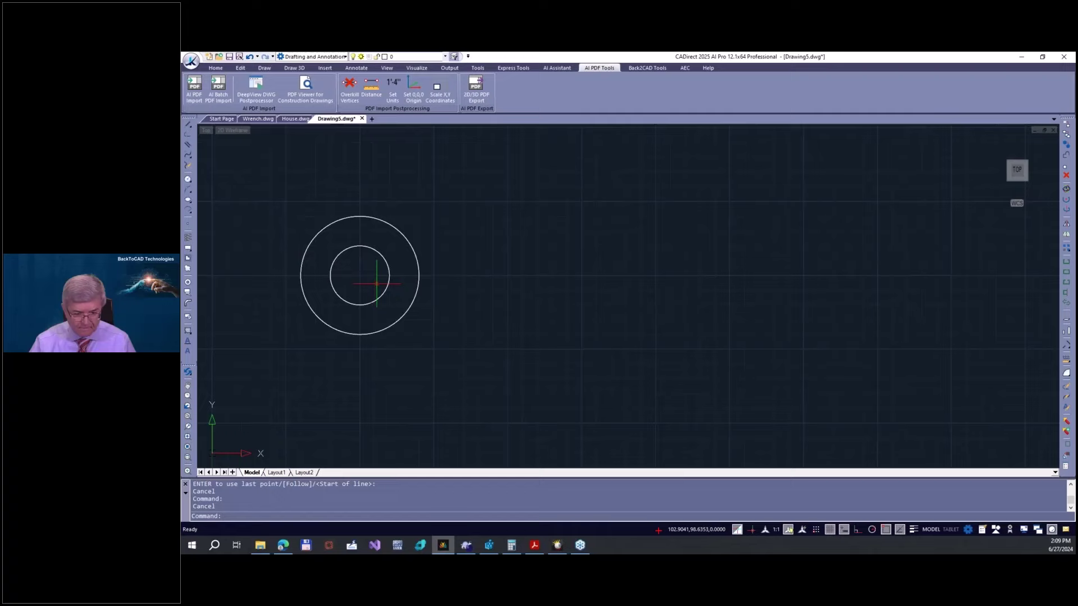
- Turn on the quadrant entity snap for drawing
{"action": "left_click", "coordinate": [217, 69]}
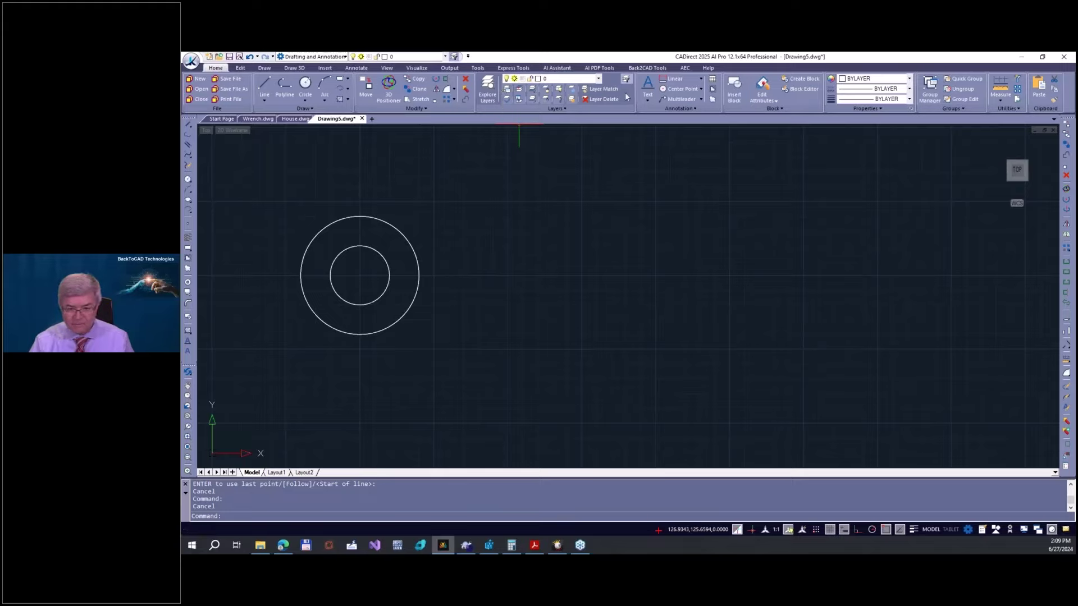
{"action": "left_click", "coordinate": [263, 68]}
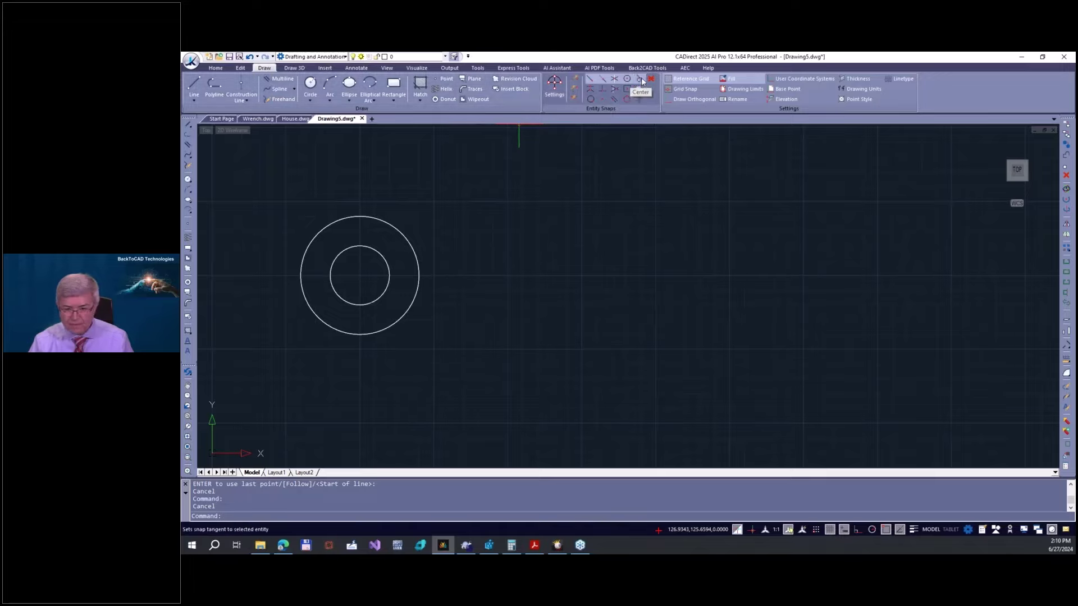
{"action": "left_click", "coordinate": [626, 99]}
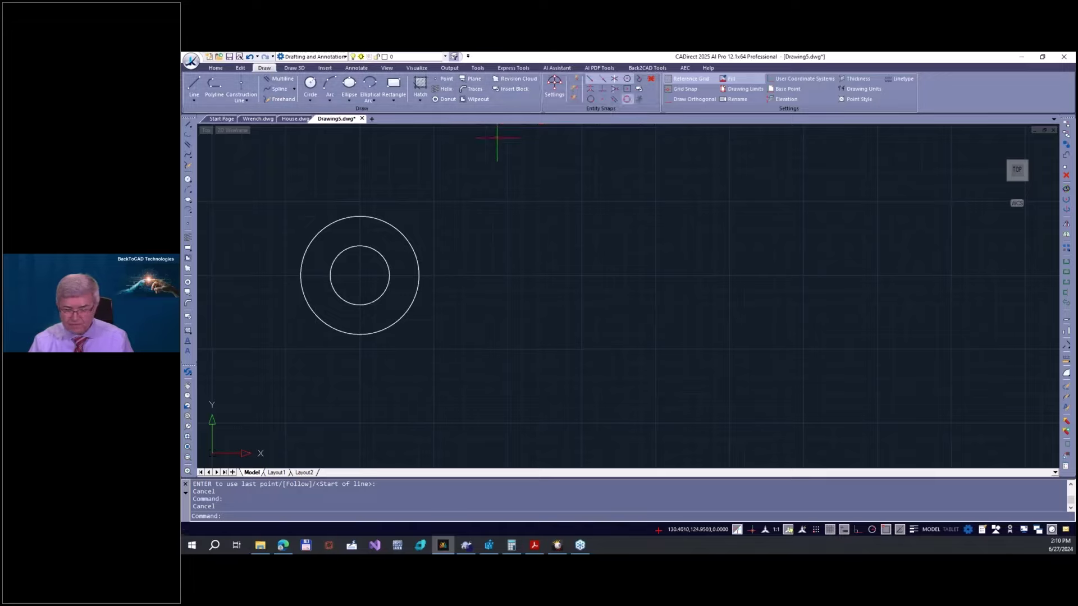
- Draw a line about 16 units long straight up from the inner circle's right quadrant, with orthogonal drawing turned on
{"action": "left_click", "coordinate": [189, 127]}
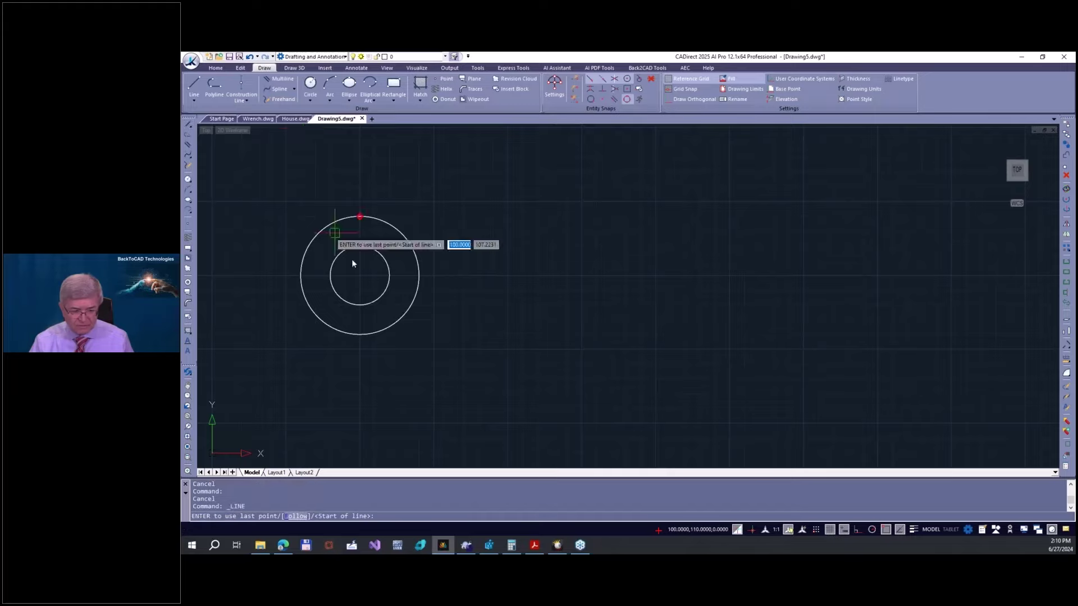
{"action": "left_click", "coordinate": [390, 275]}
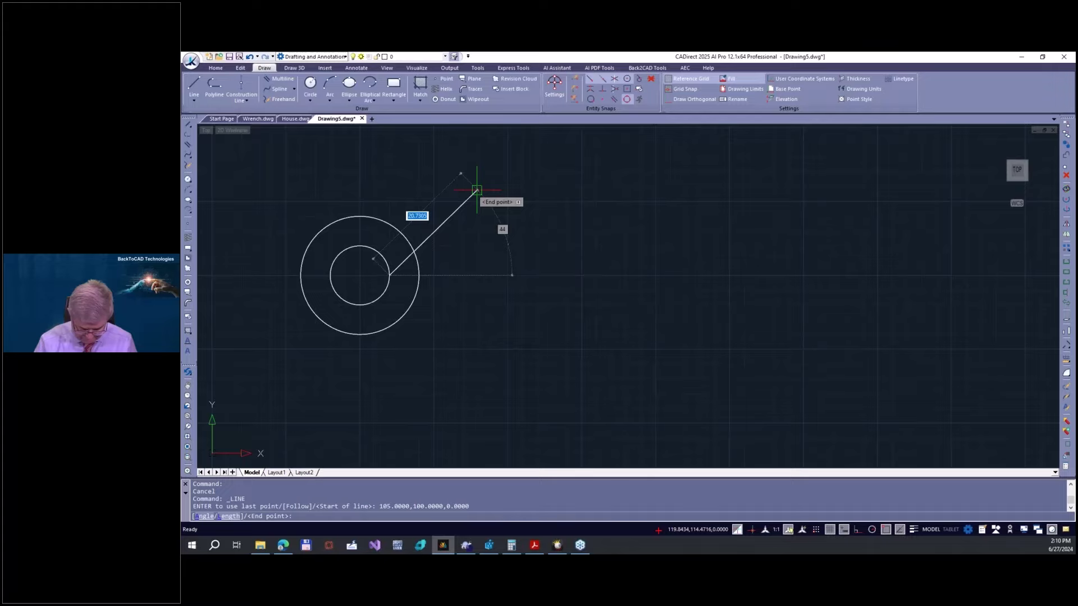
{"action": "key", "text": "F8"}
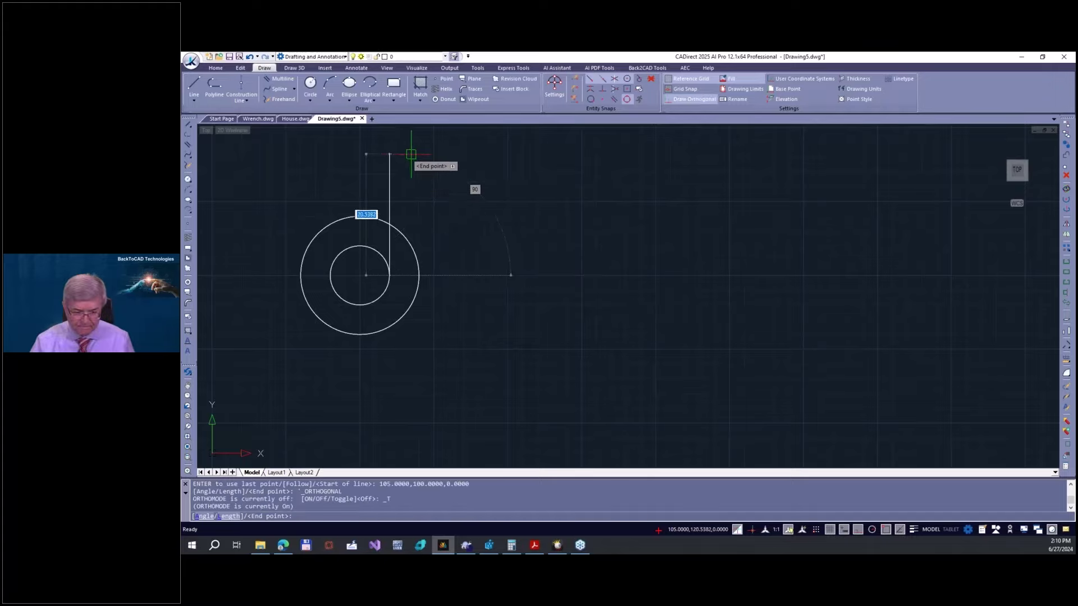
{"action": "left_click", "coordinate": [408, 177]}
{"action": "key", "text": "Return"}
- Draw a second vertical line about 17 units long straight up from the inner circle's left quadrant
{"action": "right_click", "coordinate": [313, 182]}
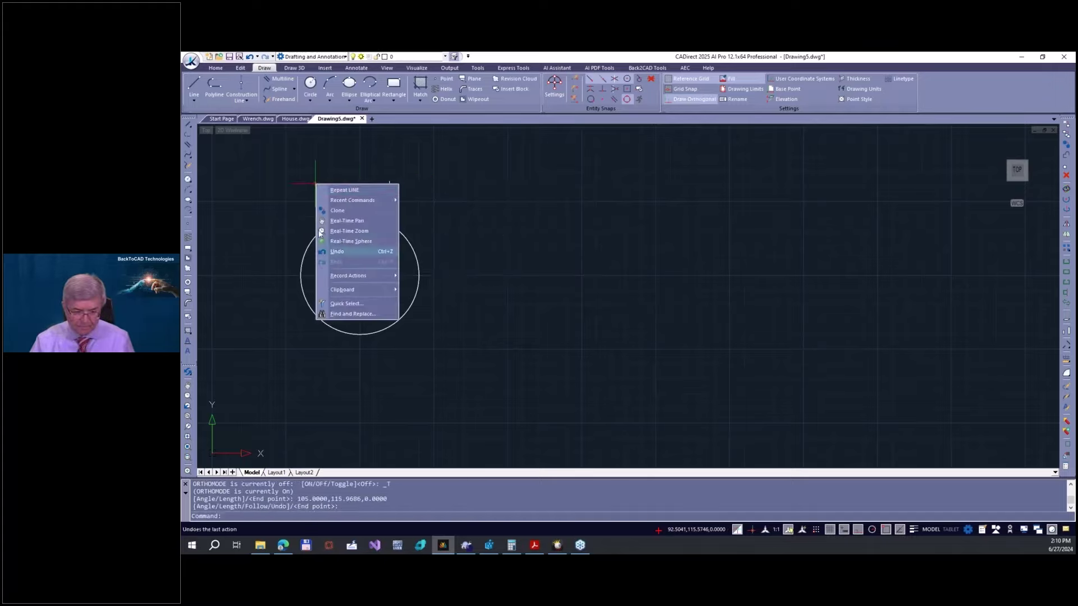
{"action": "key", "text": "Escape"}
{"action": "right_click", "coordinate": [579, 270]}
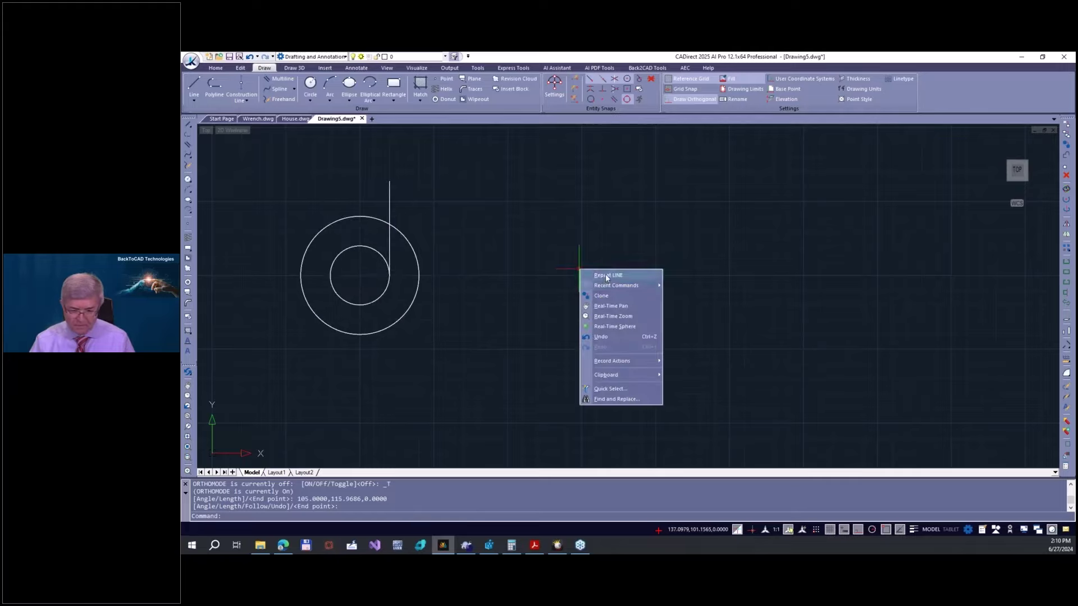
{"action": "left_click", "coordinate": [594, 278]}
{"action": "left_click", "coordinate": [329, 274]}
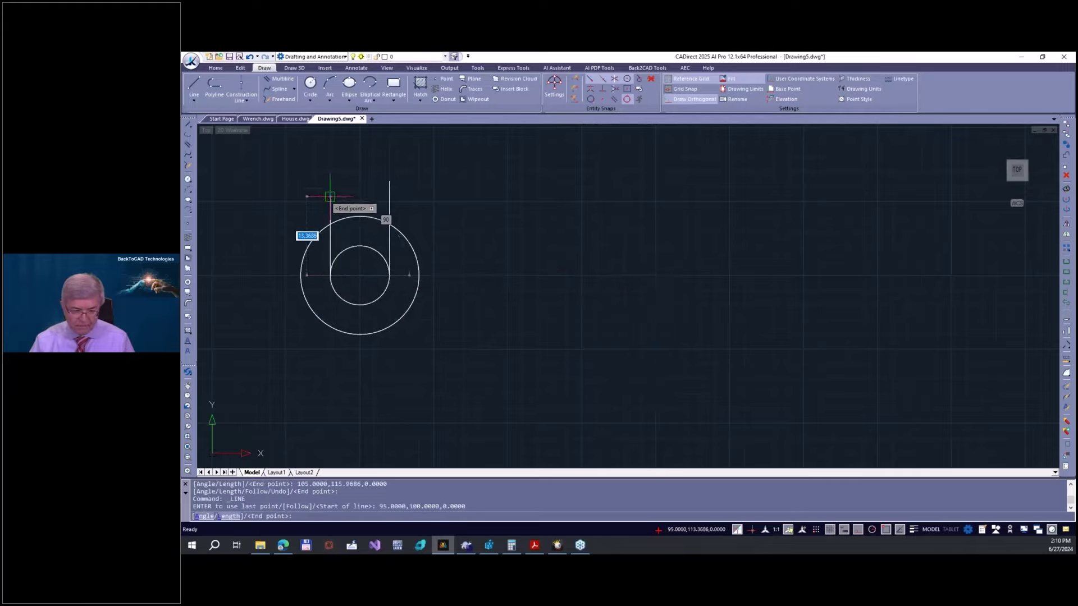
{"action": "left_click", "coordinate": [330, 174]}
{"action": "key", "text": "Escape"}
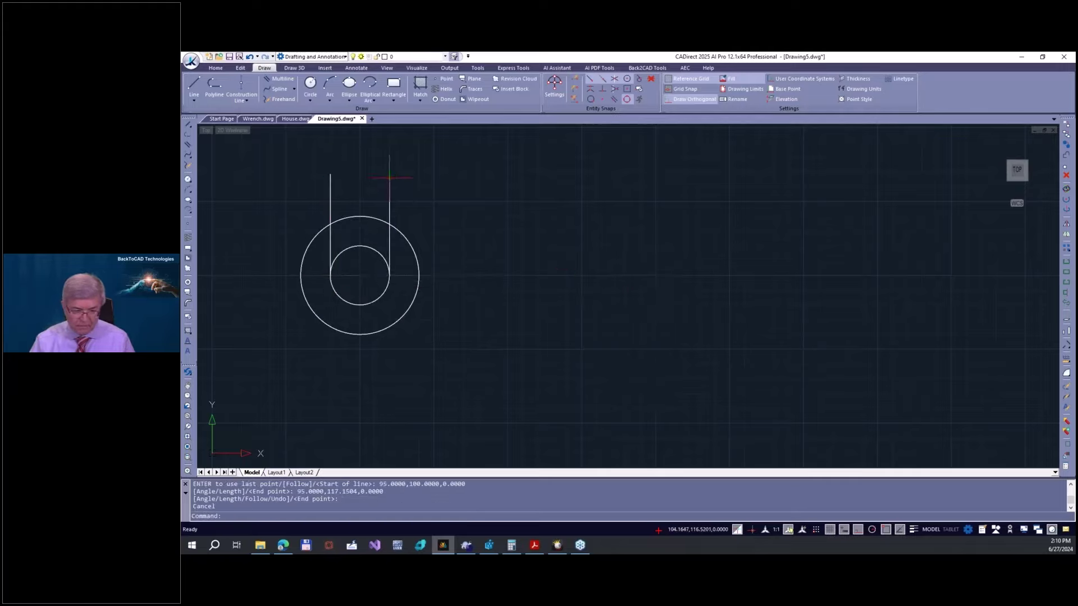
- Trim the part of the right vertical line that extends above the outer circle, using all entities as cutting edges
{"action": "left_click", "coordinate": [240, 68]}
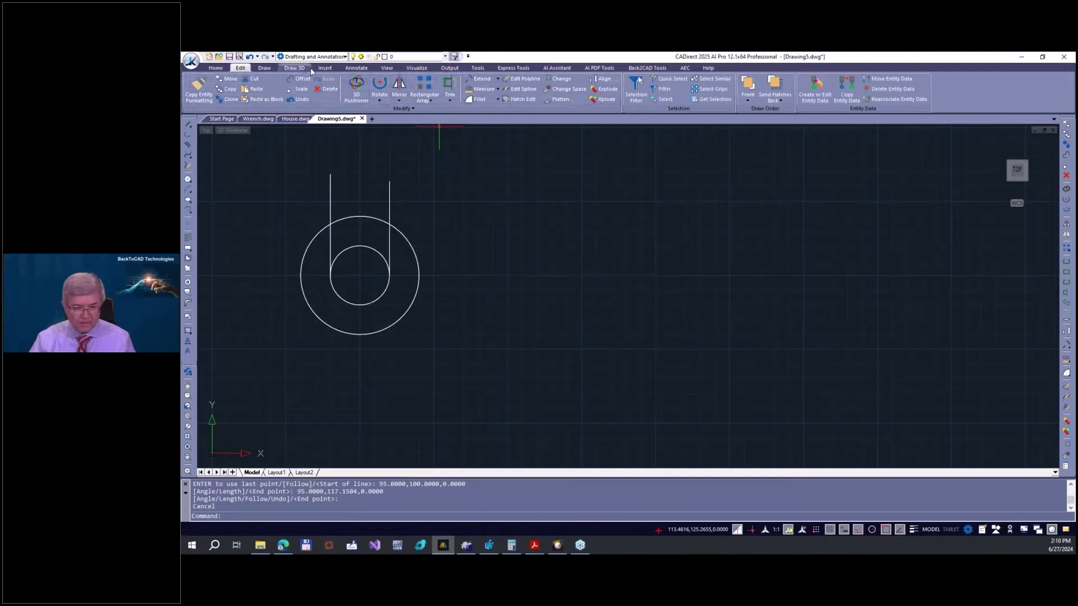
{"action": "left_click", "coordinate": [450, 86]}
{"action": "left_click", "coordinate": [443, 332]}
{"action": "left_click", "coordinate": [254, 216]}
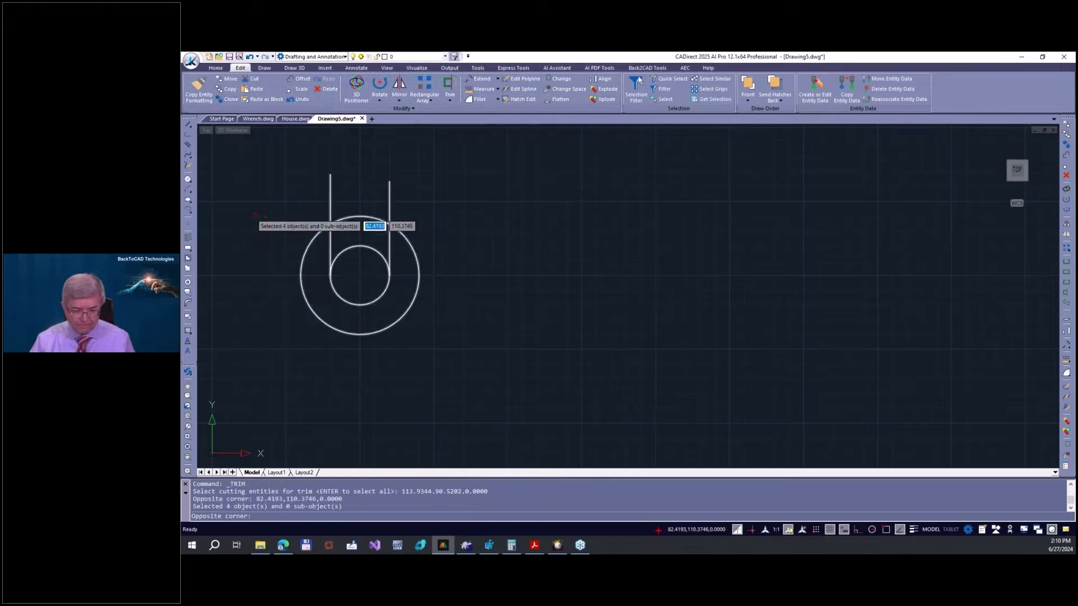
{"action": "left_click", "coordinate": [358, 215]}
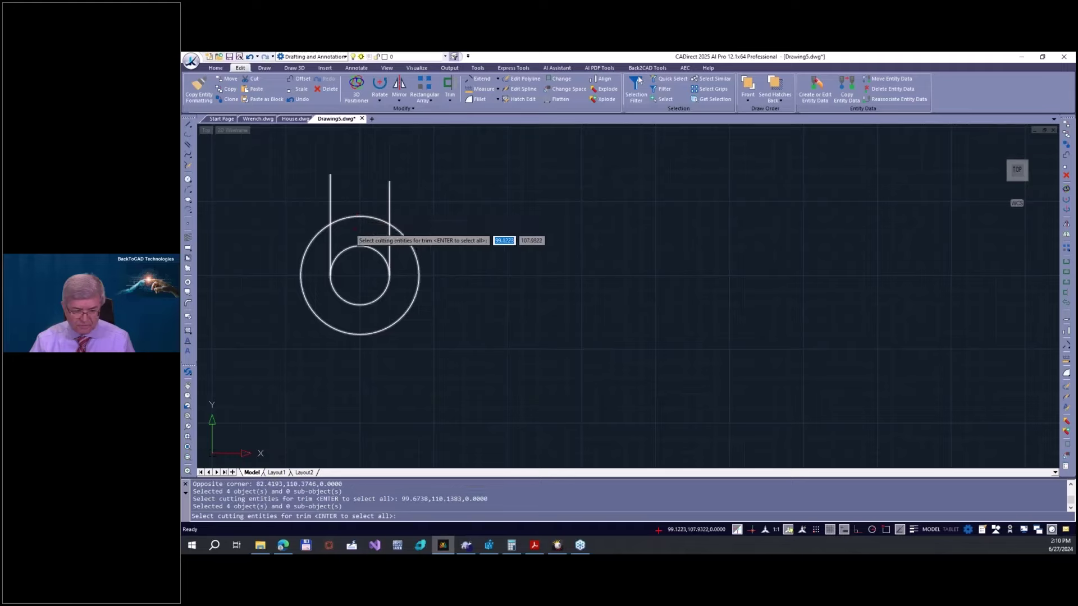
{"action": "key", "text": "Return"}
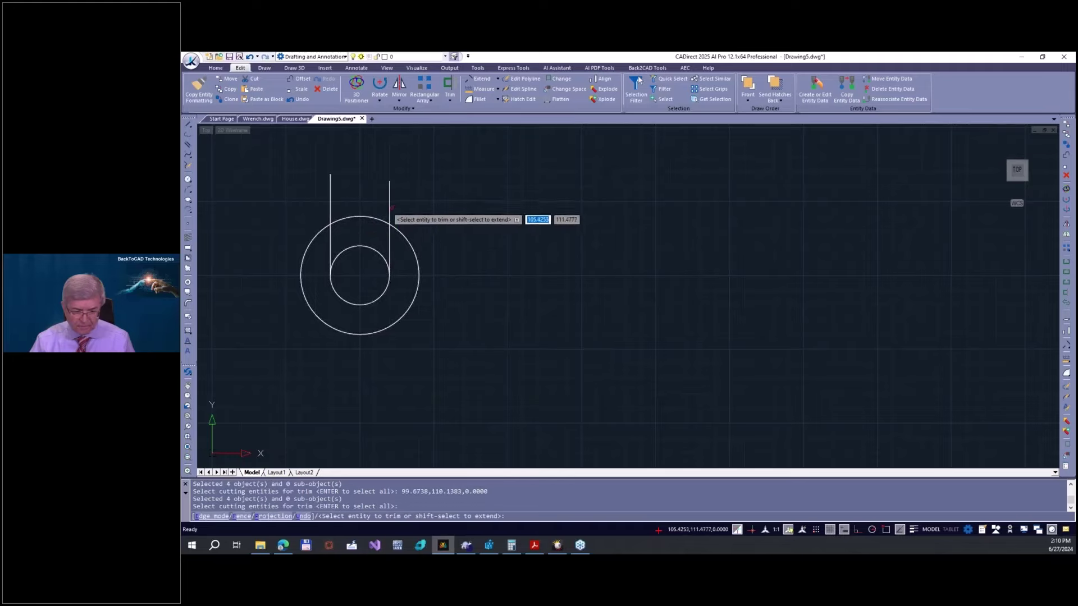
{"action": "left_click", "coordinate": [389, 209]}
{"action": "key", "text": "Return"}
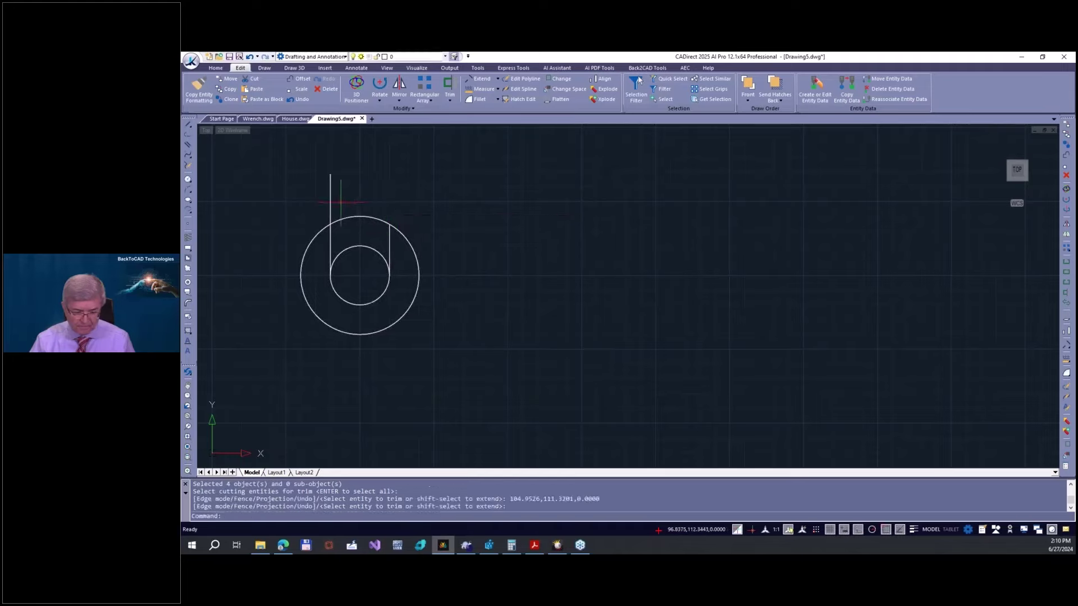
{"action": "right_click", "coordinate": [341, 202]}
{"action": "left_click", "coordinate": [496, 323]}
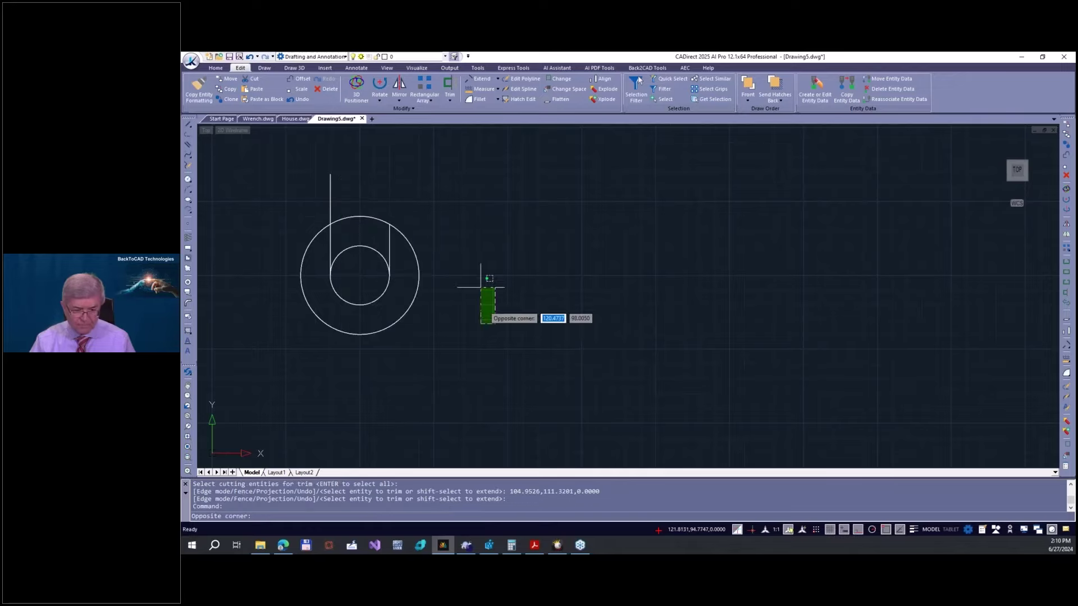
{"action": "left_click", "coordinate": [459, 227]}
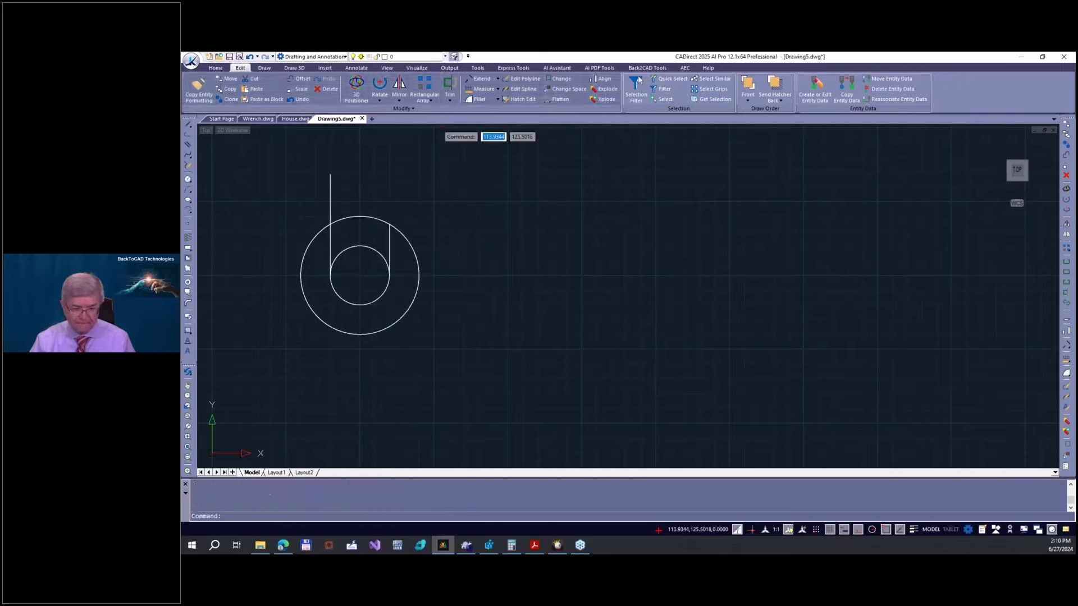
- Trim the left line above the outer circle and both circles' upper arcs between the lines to open the wrench jaw
{"action": "left_click", "coordinate": [450, 84]}
{"action": "left_click", "coordinate": [462, 360]}
{"action": "left_click", "coordinate": [294, 193]}
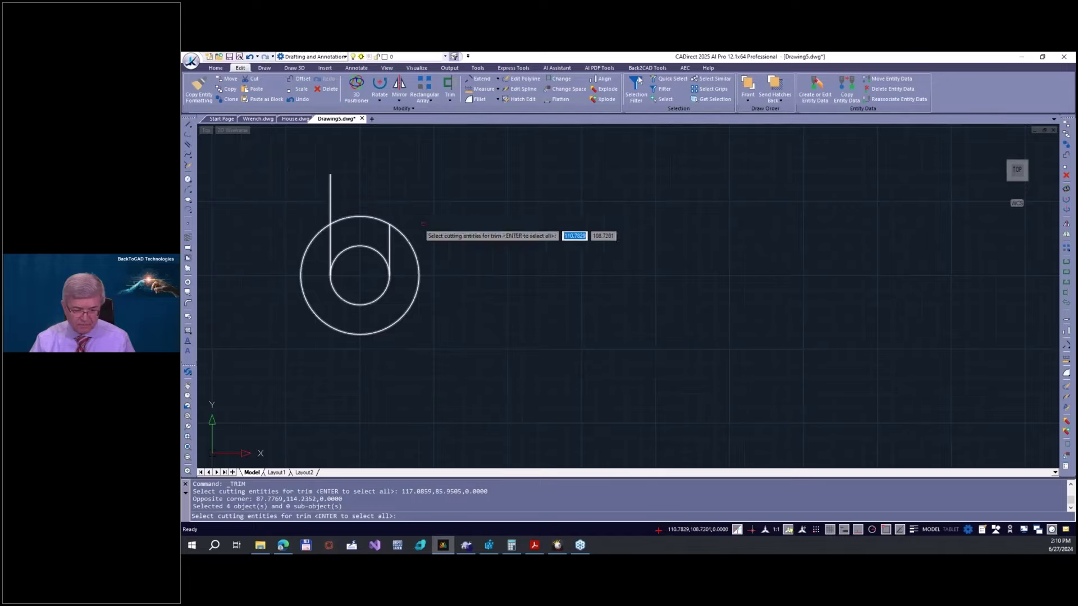
{"action": "key", "text": "Return"}
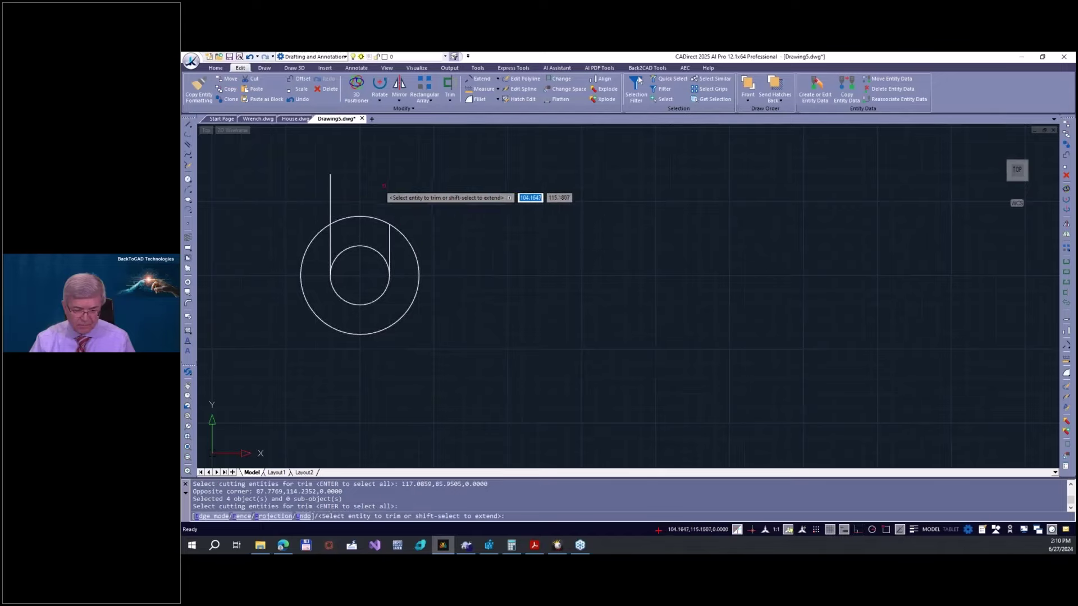
{"action": "left_click", "coordinate": [330, 199]}
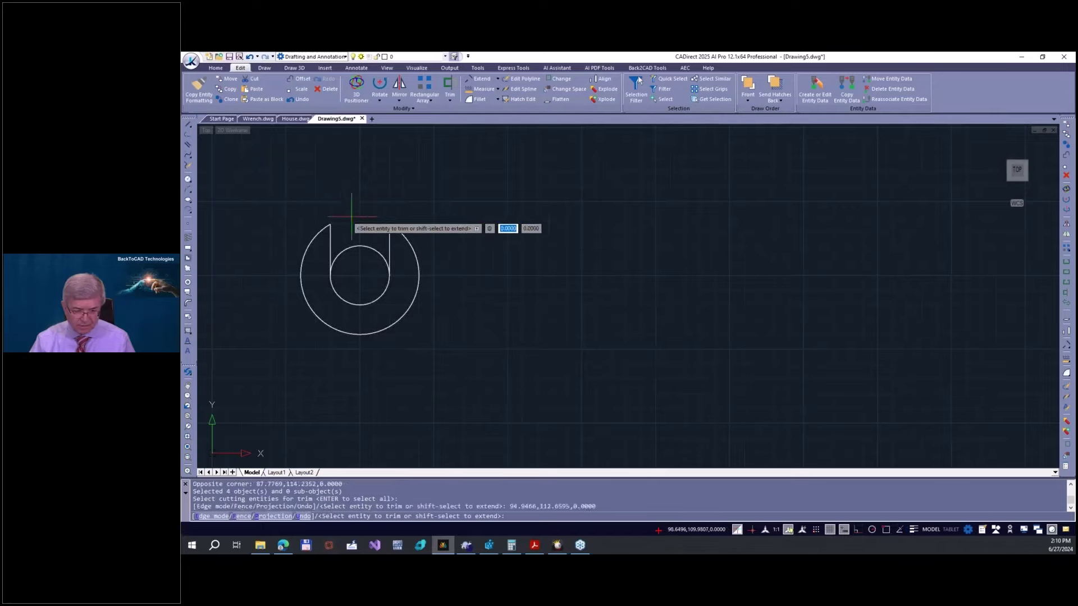
{"action": "left_click", "coordinate": [352, 216]}
{"action": "left_click", "coordinate": [355, 246]}
{"action": "key", "text": "Escape"}
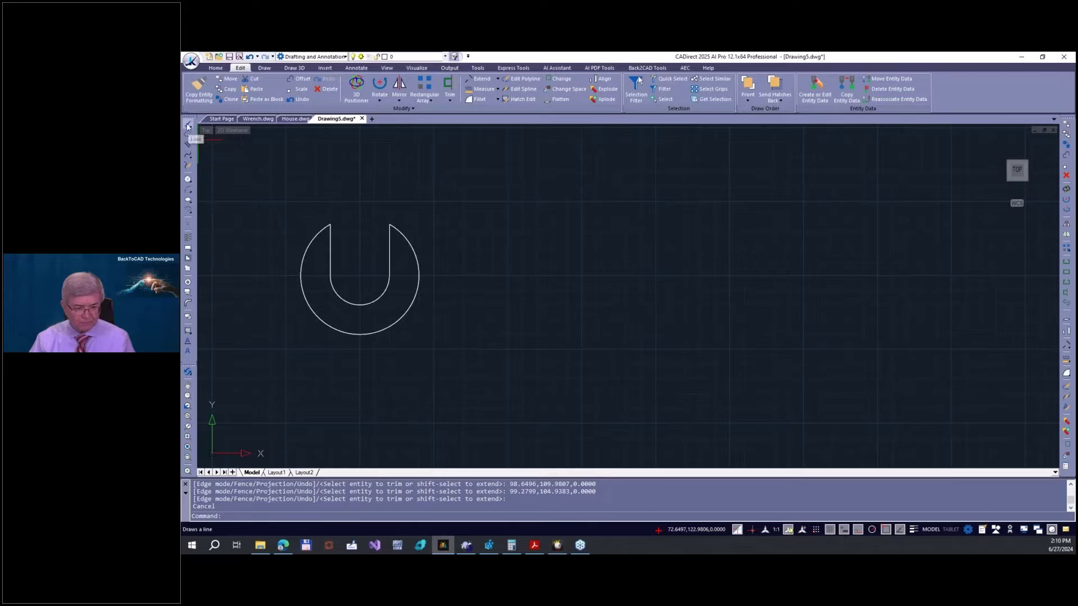
- Draw a horizontal line 800 units long to the right from the outer arc's right quadrant
{"action": "scroll", "coordinate": [352, 196], "scroll_direction": "down", "scroll_amount": 2}
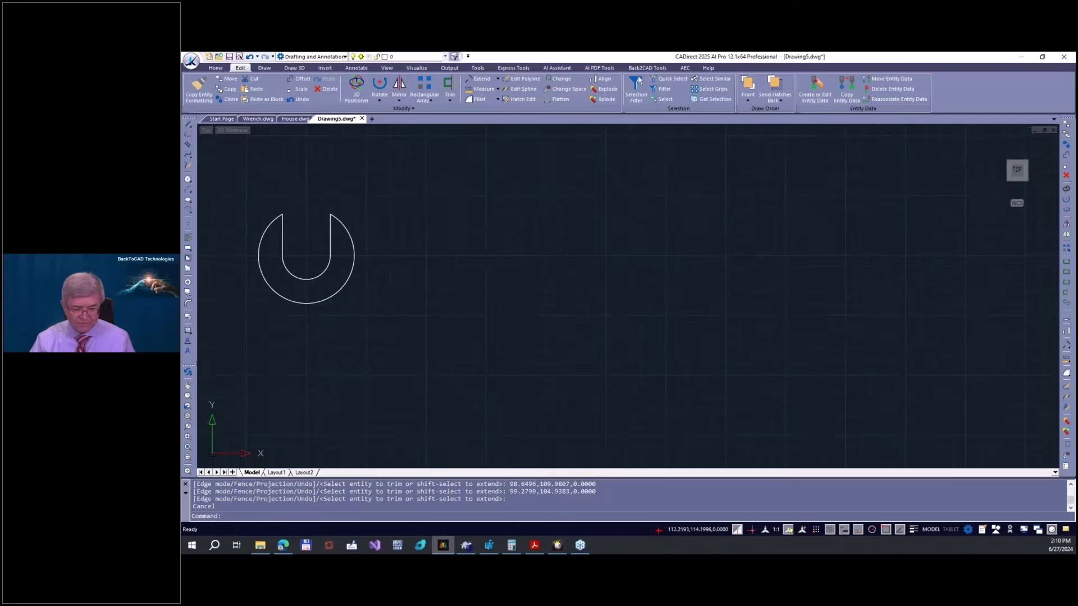
{"action": "left_click", "coordinate": [189, 127]}
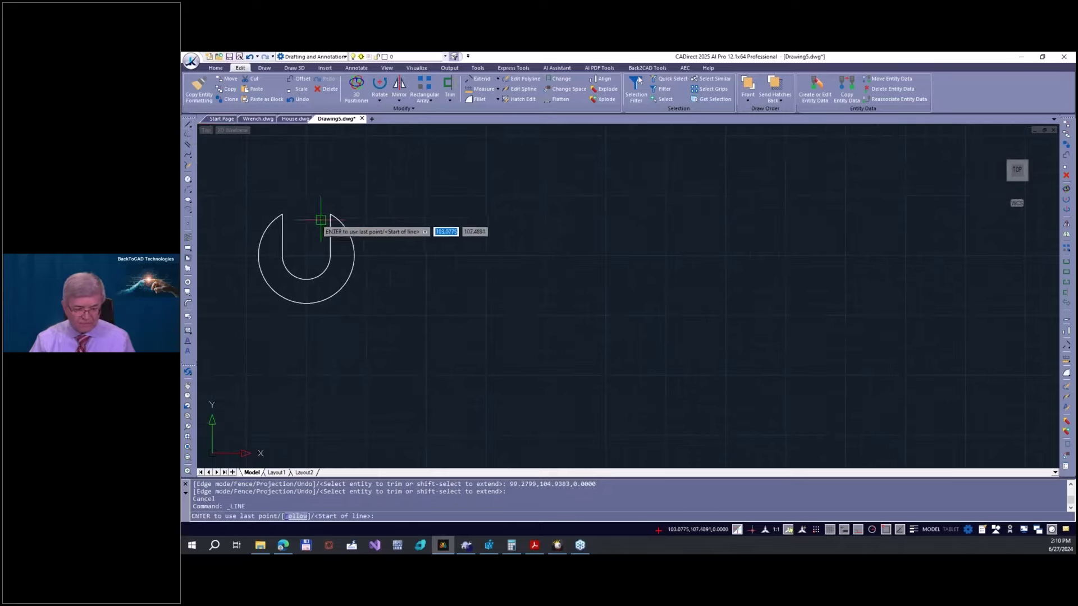
{"action": "left_click", "coordinate": [354, 256]}
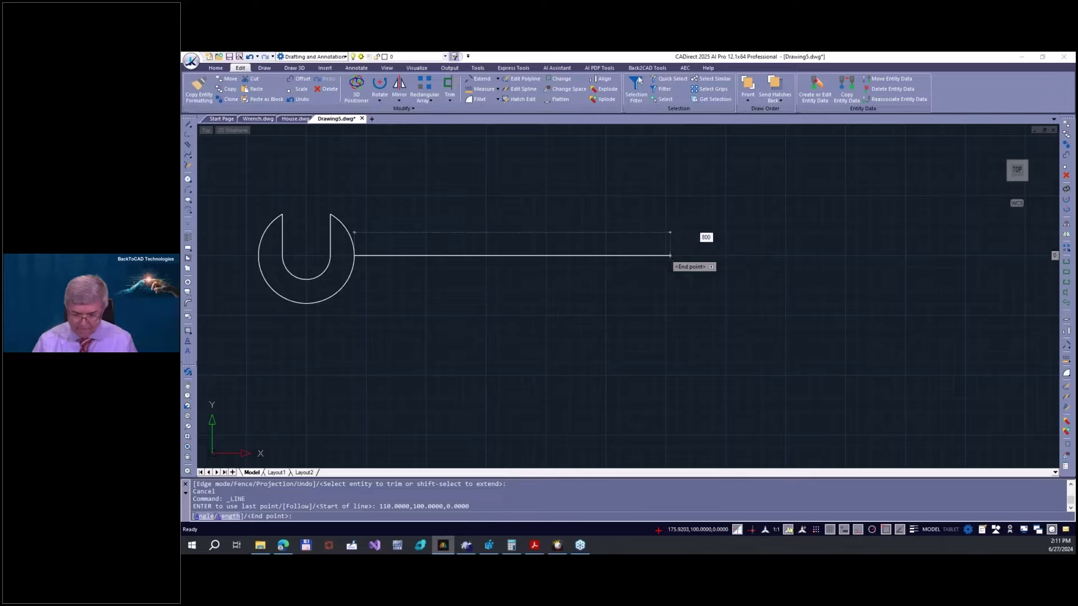
{"action": "key", "text": "Return"}
{"action": "key", "text": "Return"}
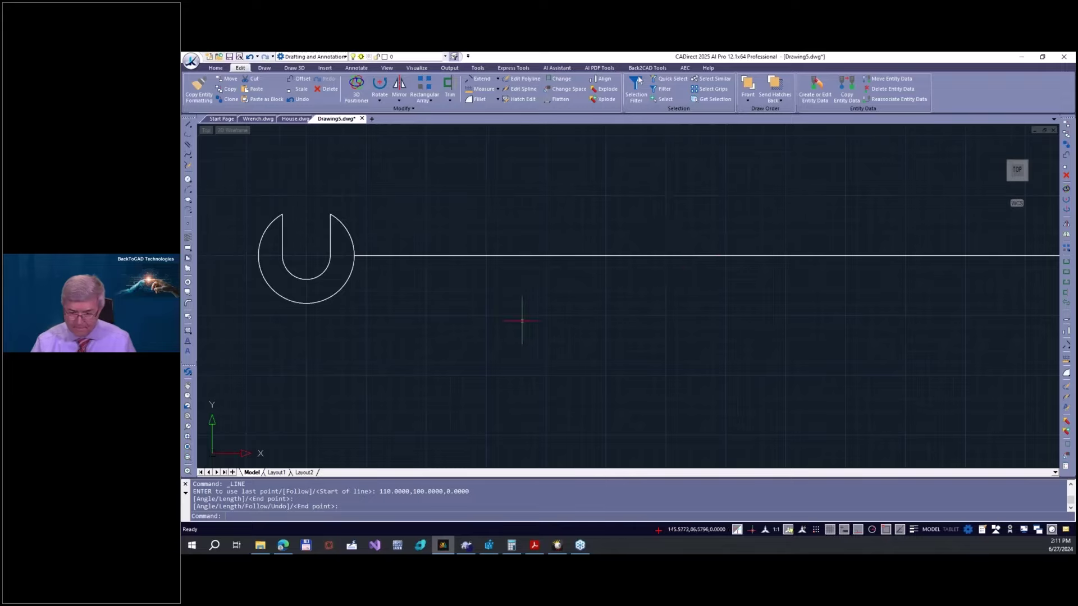
- Delete the 800-unit horizontal line that starts at the outer arc's right quadrant
{"action": "scroll", "coordinate": [522, 321], "scroll_direction": "down", "scroll_amount": 4}
{"action": "left_click", "coordinate": [662, 340]}
{"action": "left_click", "coordinate": [605, 288]}
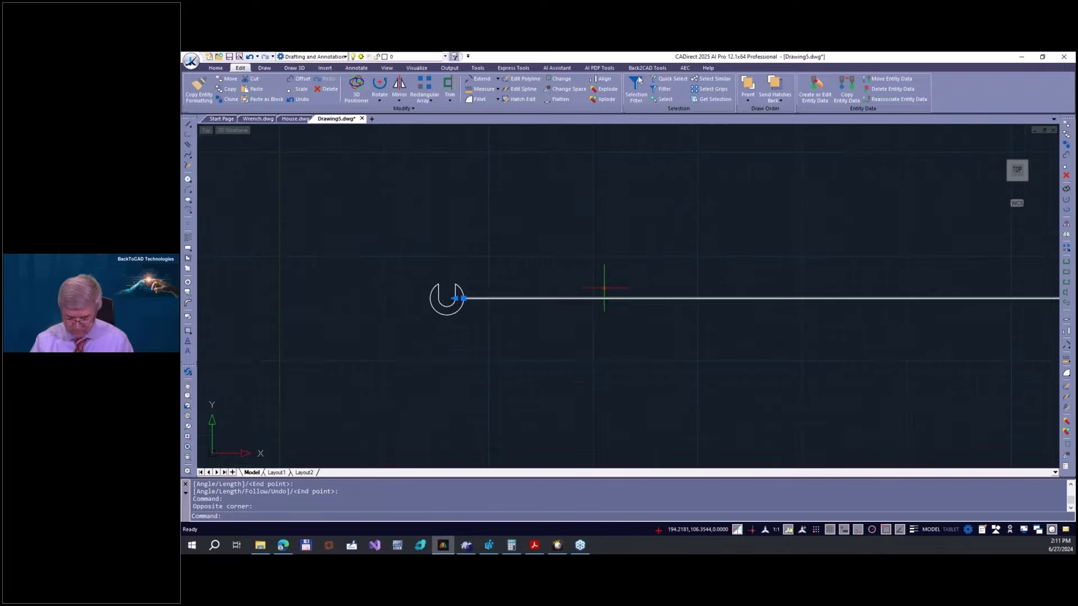
{"action": "key", "text": "Delete"}
- Draw a horizontal line 80 units long to the right from the outer arc's right quadrant
{"action": "scroll", "coordinate": [462, 308], "scroll_direction": "up", "scroll_amount": 6}
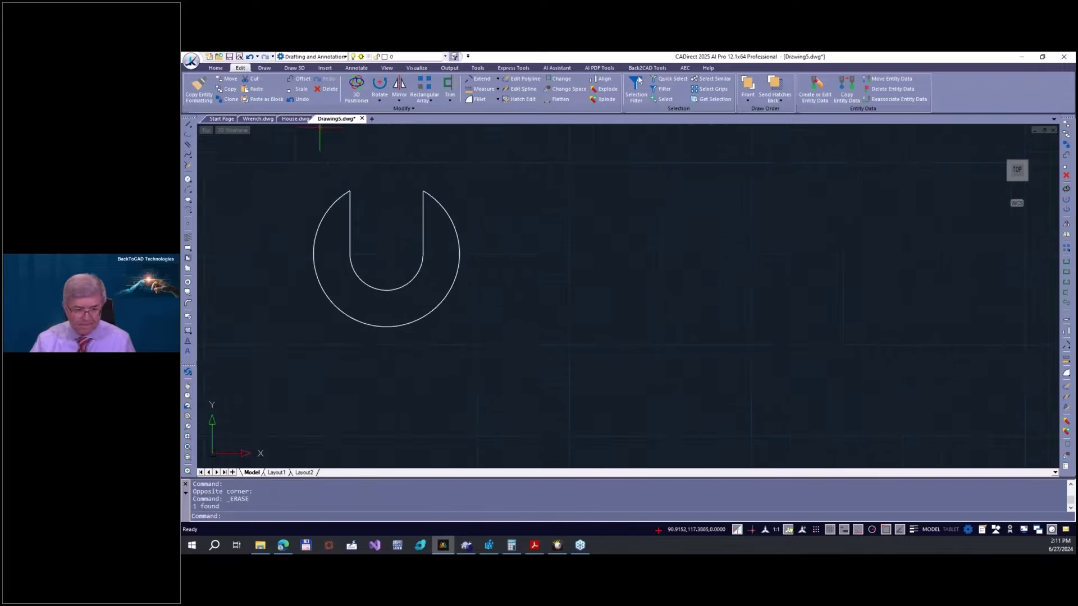
{"action": "left_click", "coordinate": [190, 127]}
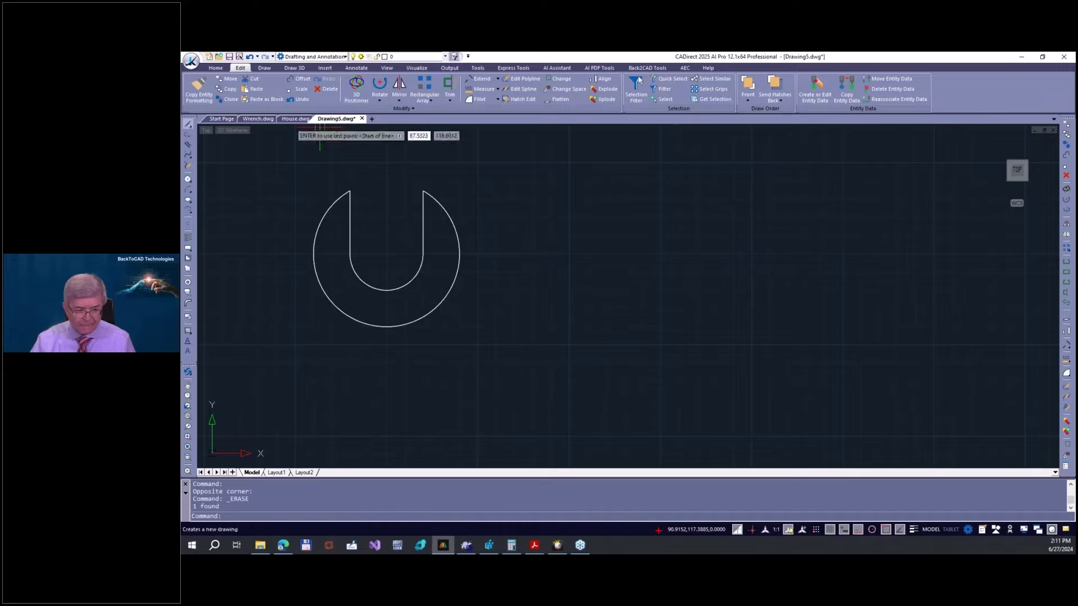
{"action": "left_click", "coordinate": [459, 254]}
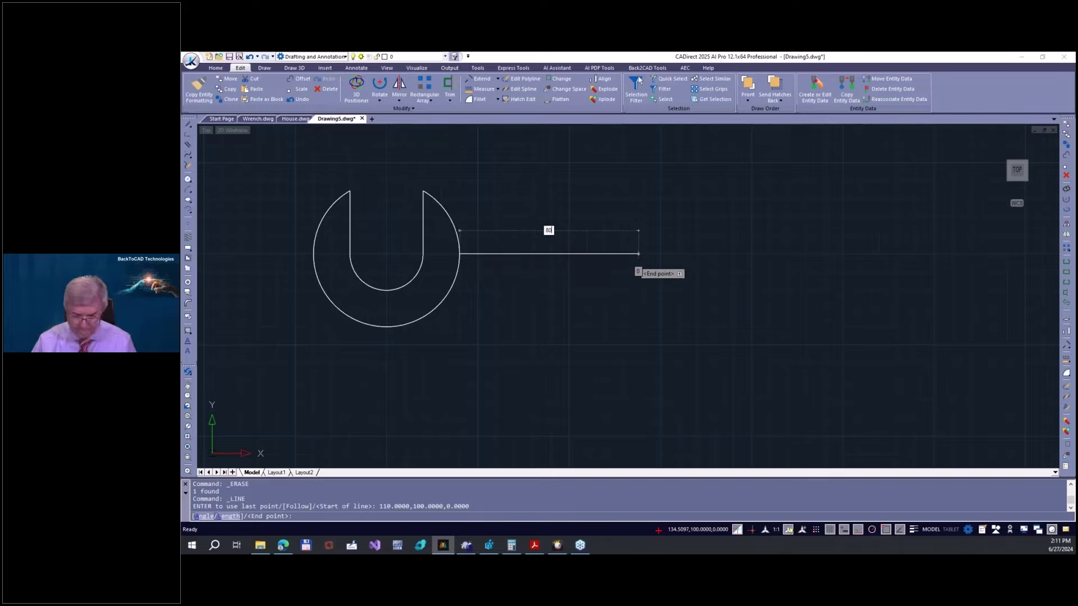
{"action": "key", "text": "Return"}
{"action": "key", "text": "Return"}
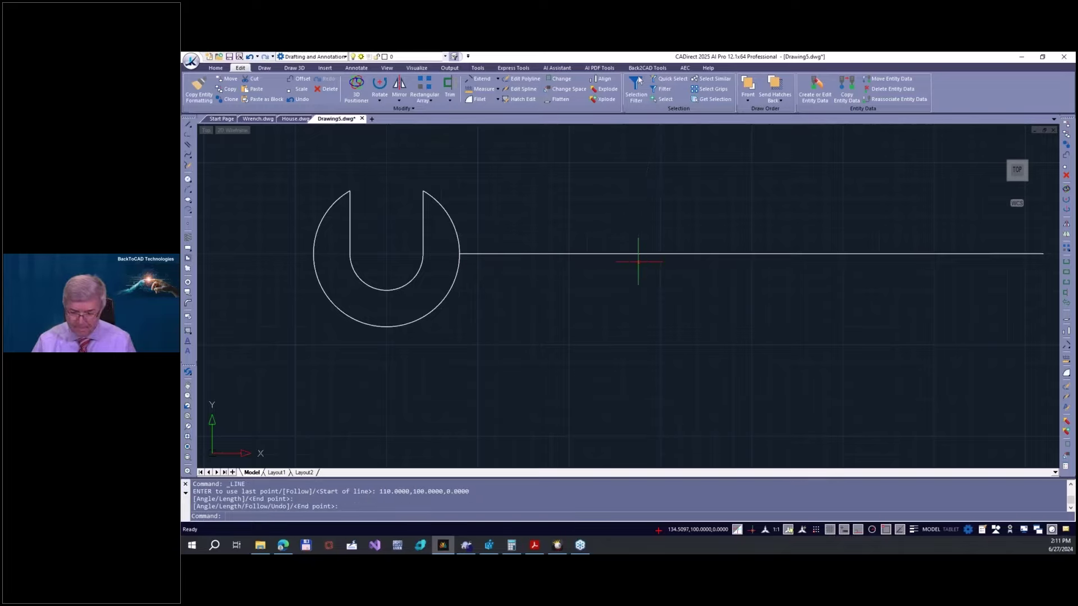
- Offset the horizontal handle line by 5 units, once above and once below it
{"action": "scroll", "coordinate": [561, 326], "scroll_direction": "down", "scroll_amount": 5}
{"action": "scroll", "coordinate": [685, 351], "scroll_direction": "up", "scroll_amount": 2}
{"action": "scroll", "coordinate": [696, 360], "scroll_direction": "up", "scroll_amount": 2}
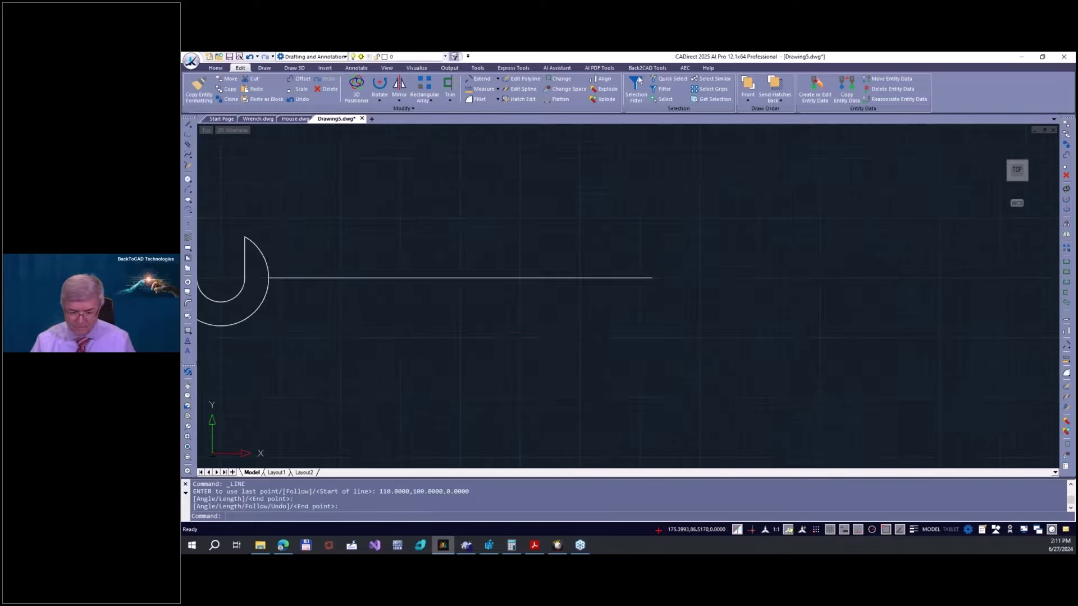
{"action": "scroll", "coordinate": [556, 331], "scroll_direction": "down", "scroll_amount": 1}
{"action": "scroll", "coordinate": [306, 261], "scroll_direction": "up", "scroll_amount": 1}
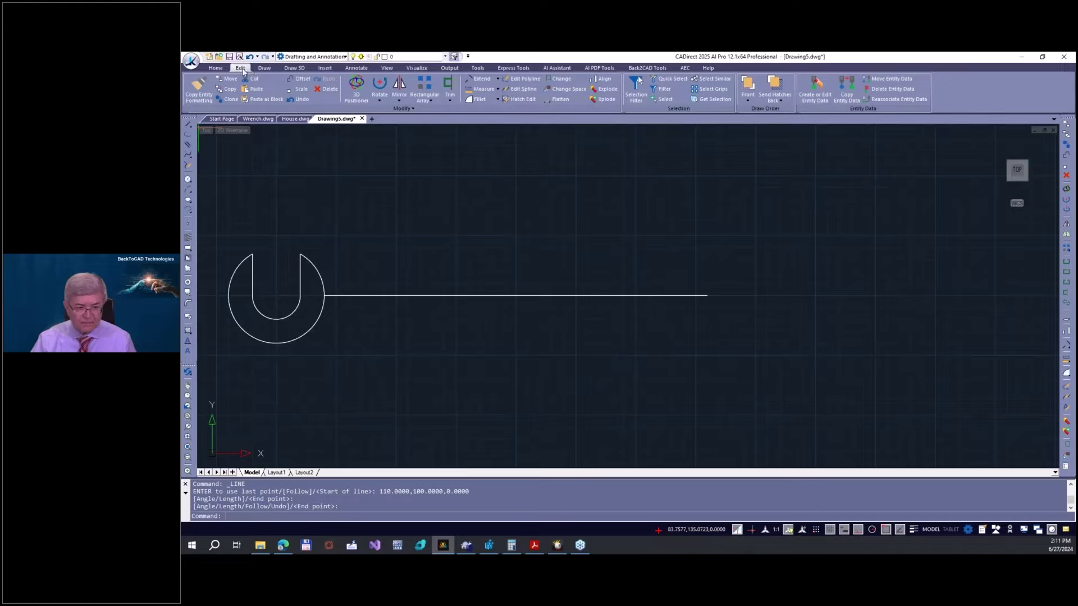
{"action": "left_click", "coordinate": [298, 78]}
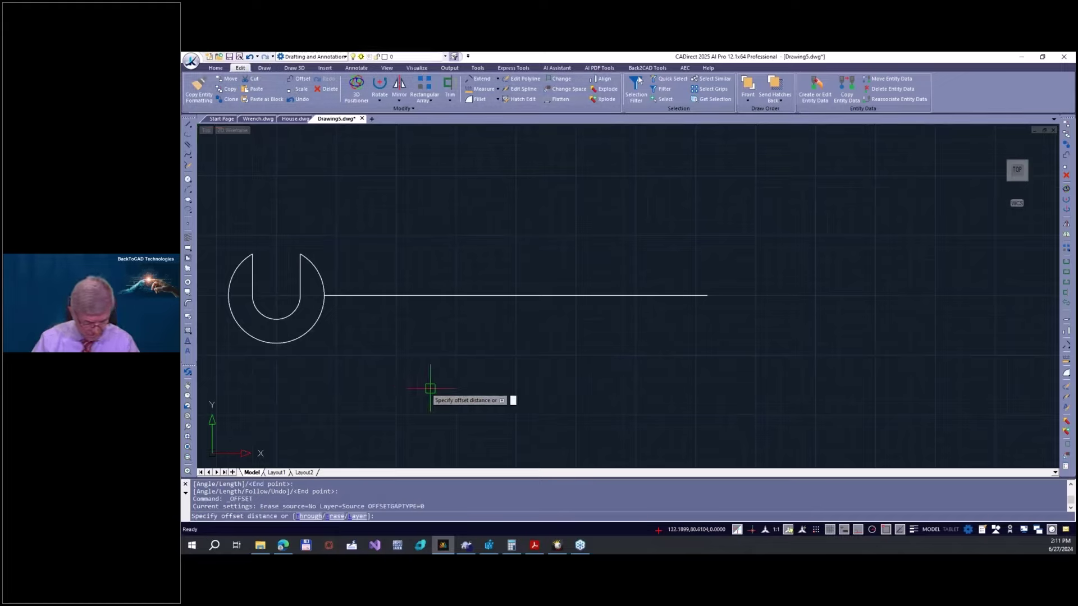
{"action": "type", "text": "5"}
{"action": "key", "text": "Return"}
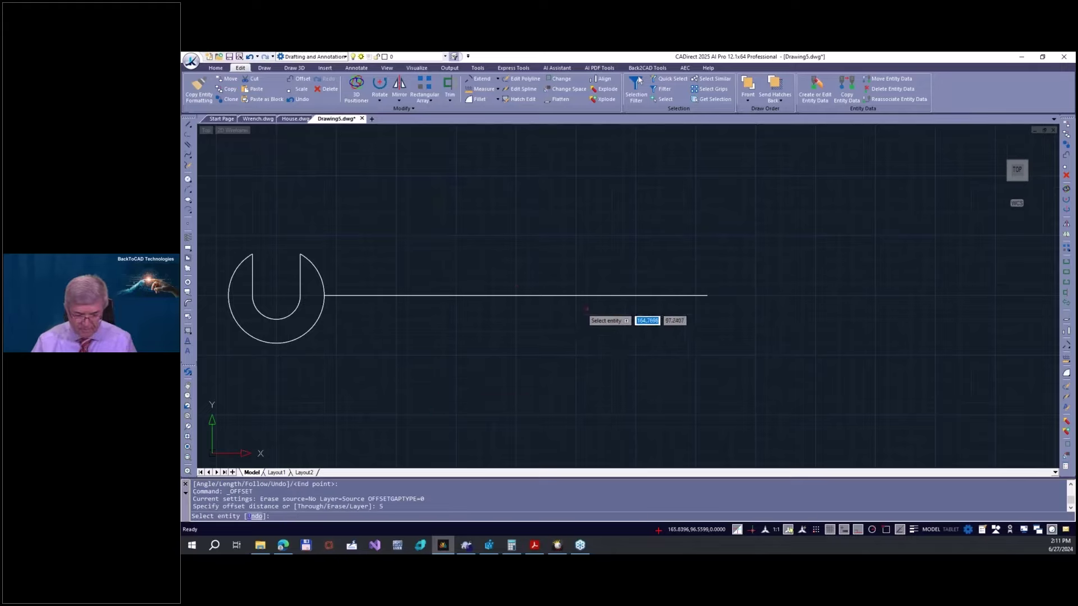
{"action": "left_click", "coordinate": [493, 295]}
{"action": "left_click", "coordinate": [516, 254]}
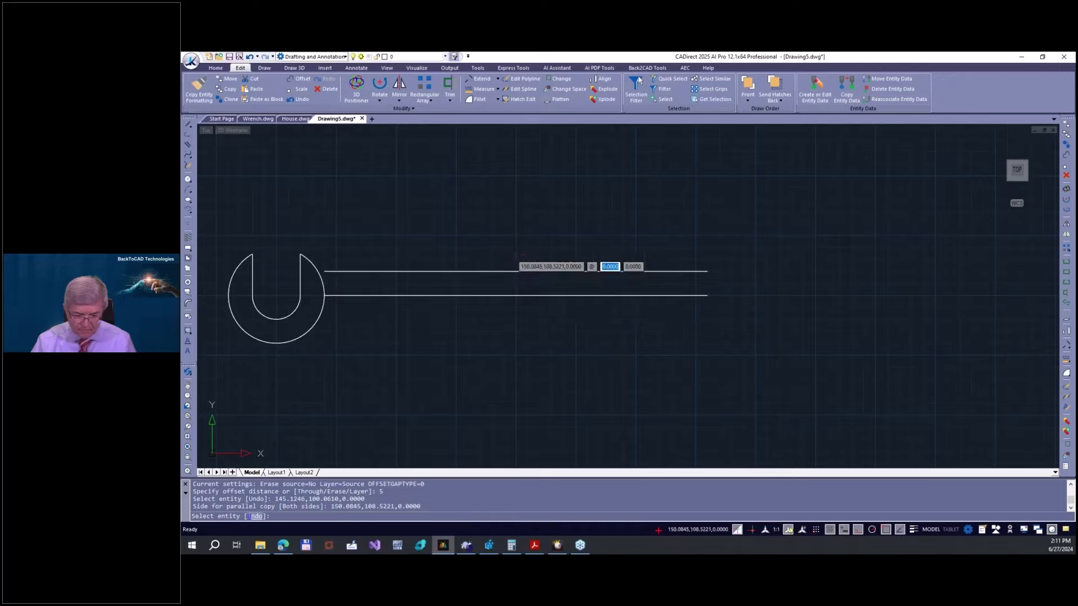
{"action": "left_click", "coordinate": [499, 295]}
{"action": "left_click", "coordinate": [475, 356]}
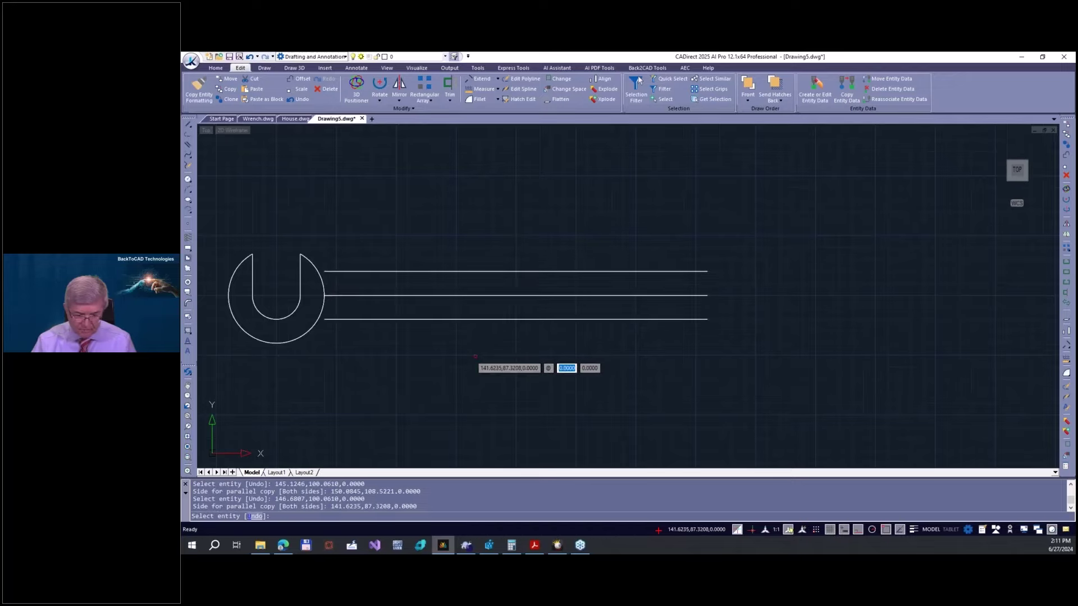
{"action": "key", "text": "Escape"}
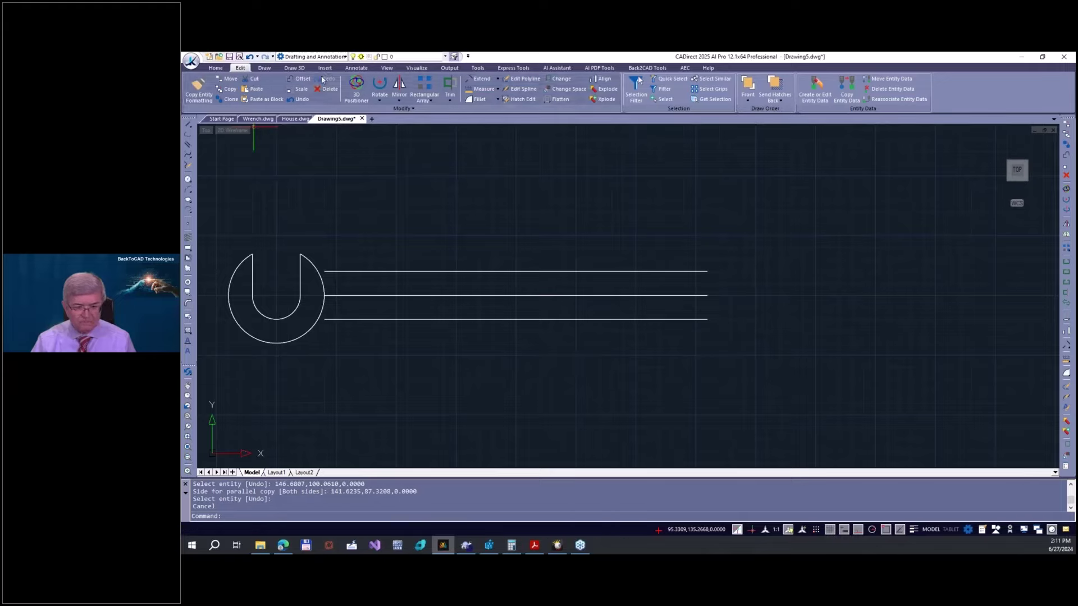
- Extend the upper and lower handle lines to the wrench head, using the outer arc as boundary
{"action": "left_click", "coordinate": [450, 102]}
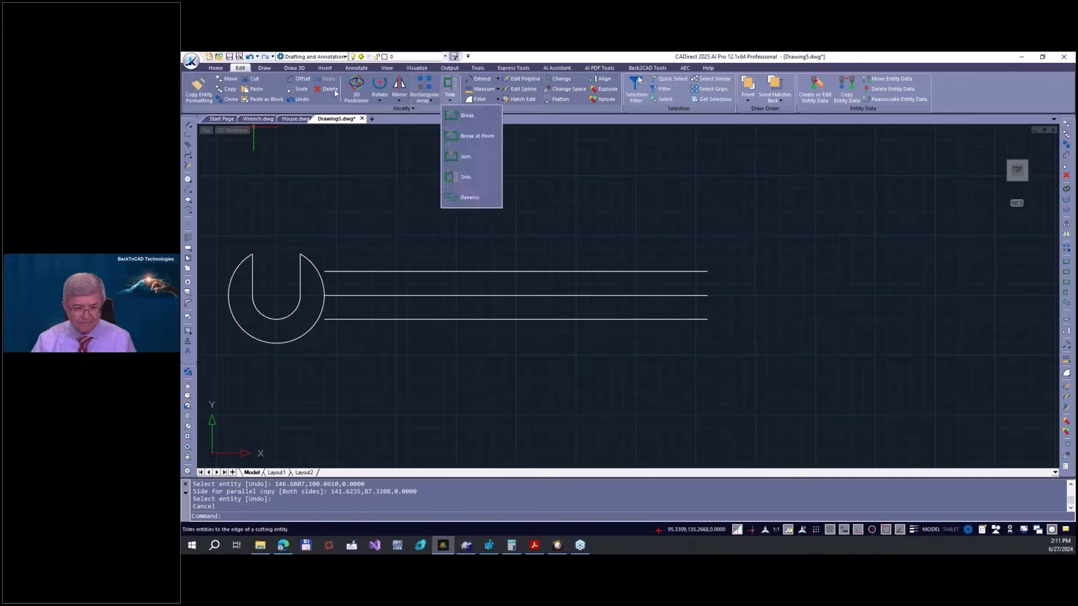
{"action": "left_click", "coordinate": [351, 160]}
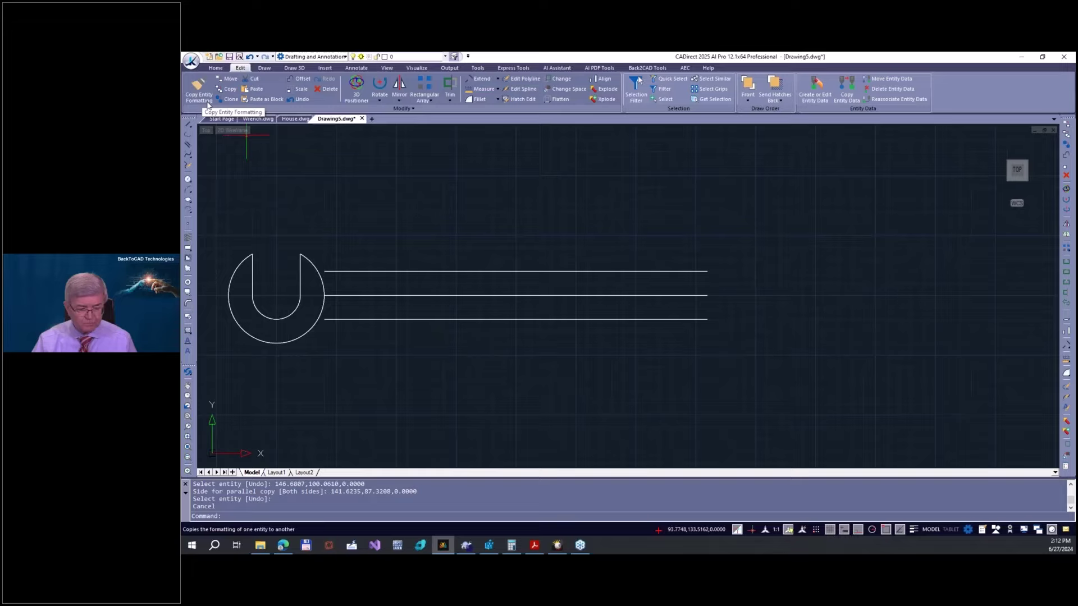
{"action": "left_click", "coordinate": [472, 80]}
{"action": "left_click", "coordinate": [309, 330]}
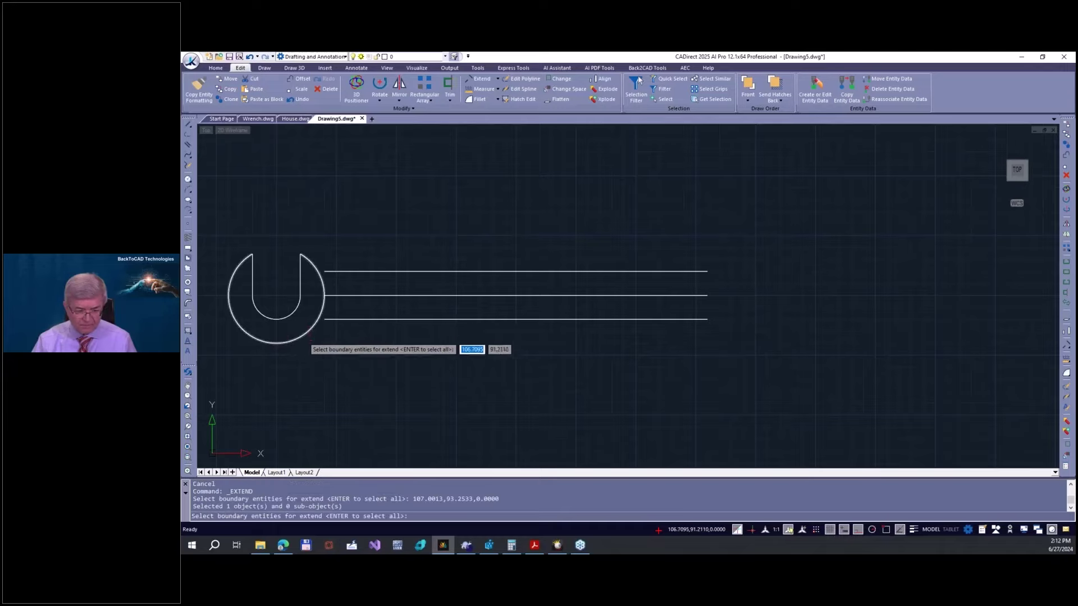
{"action": "key", "text": "Return"}
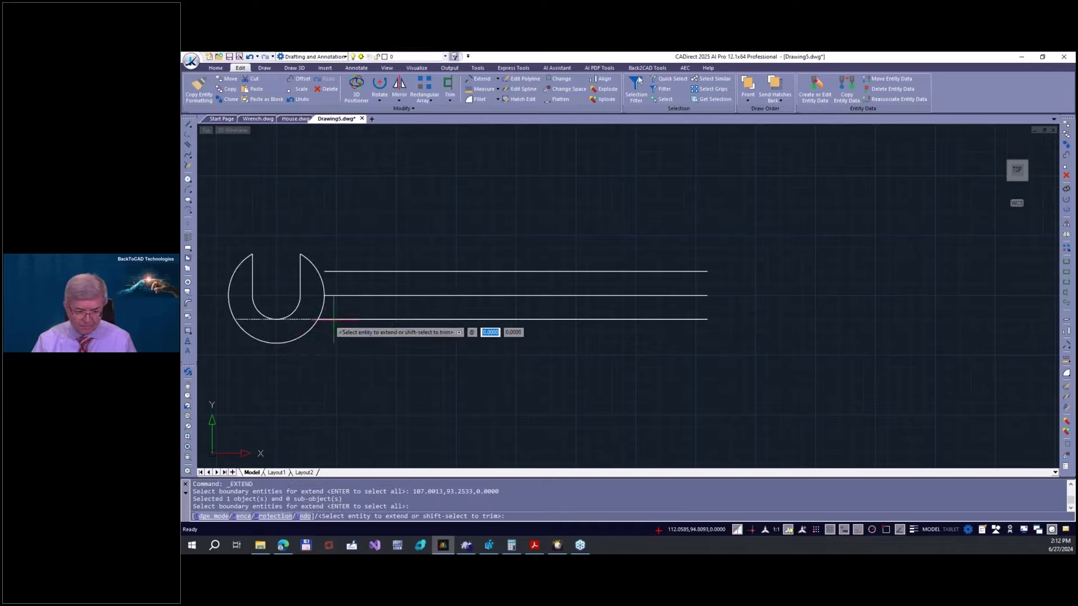
{"action": "left_click", "coordinate": [334, 320]}
{"action": "key", "text": "Escape"}
{"action": "key", "text": "Escape"}
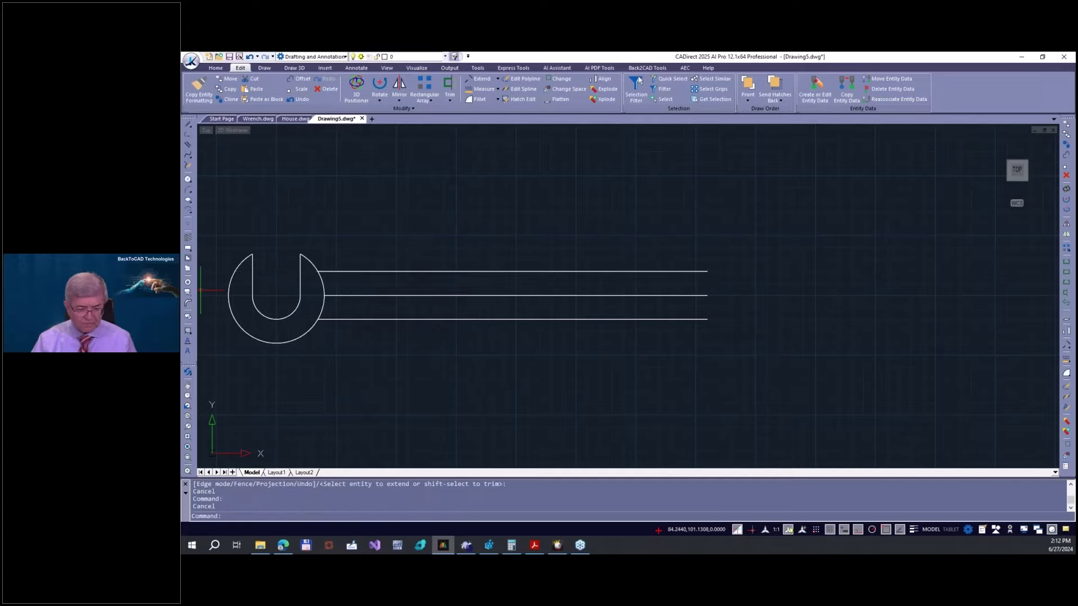
- Rotate the four entities of the wrench jaw by 45 degrees about the center of its arcs
{"action": "scroll", "coordinate": [200, 290], "scroll_direction": "up", "scroll_amount": 2}
{"action": "scroll", "coordinate": [203, 284], "scroll_direction": "down", "scroll_amount": 4}
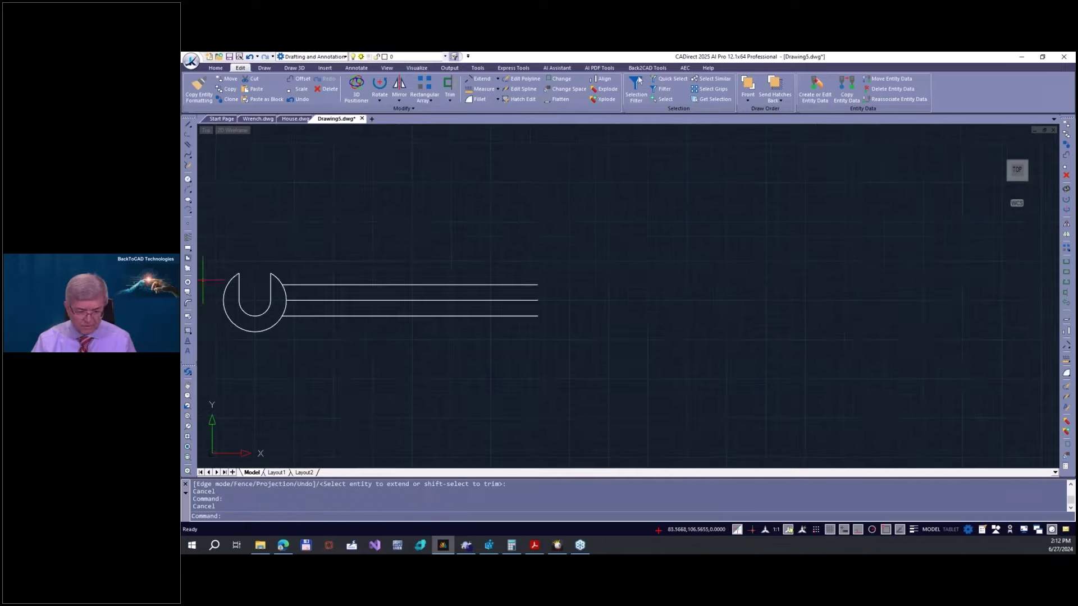
{"action": "scroll", "coordinate": [203, 284], "scroll_direction": "up", "scroll_amount": 4}
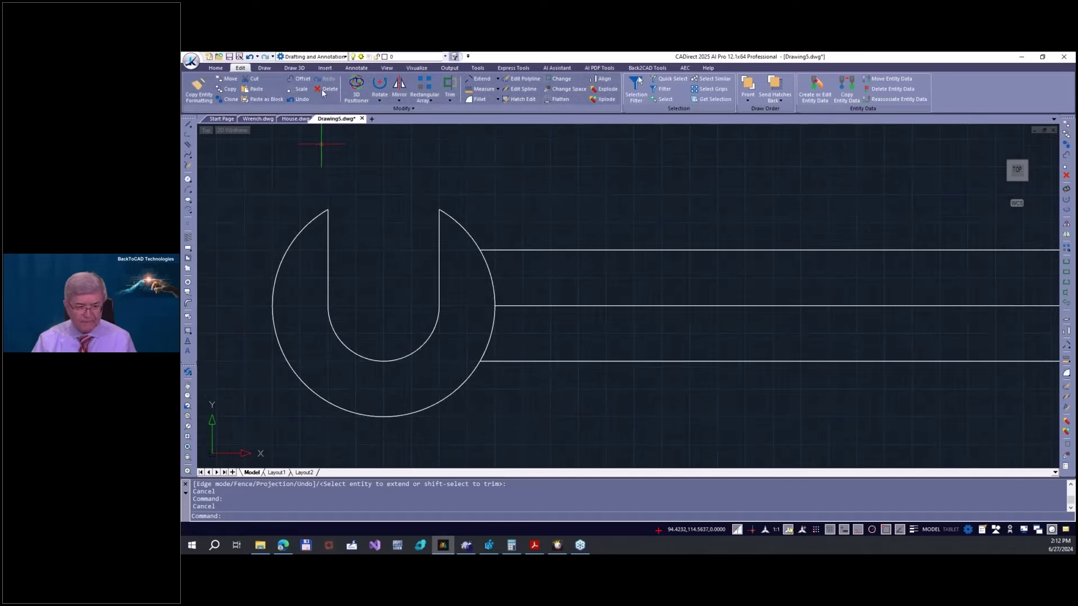
{"action": "left_click", "coordinate": [266, 68]}
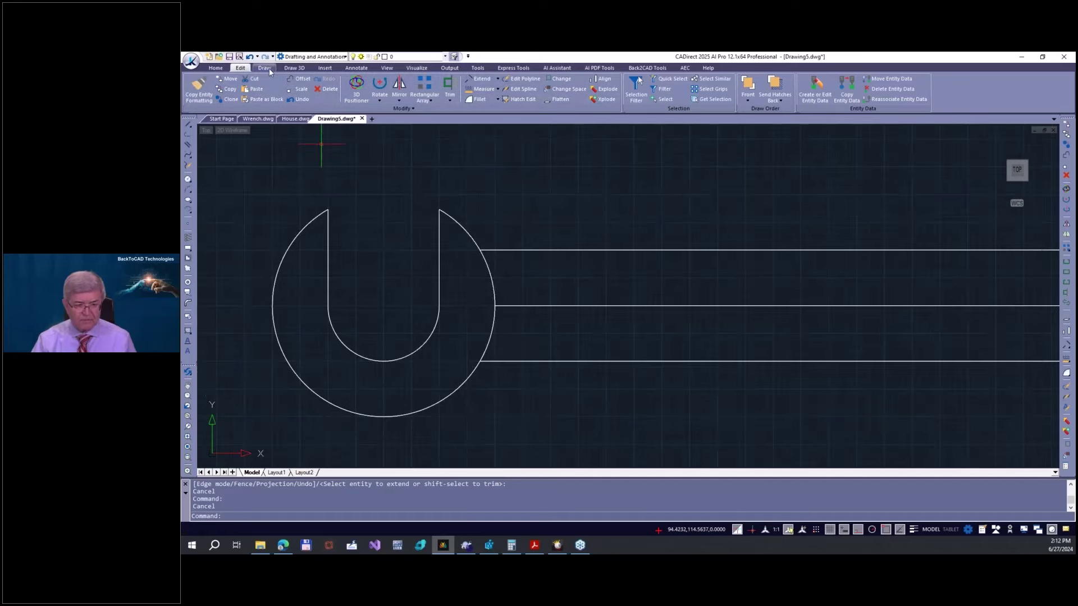
{"action": "left_click", "coordinate": [240, 68]}
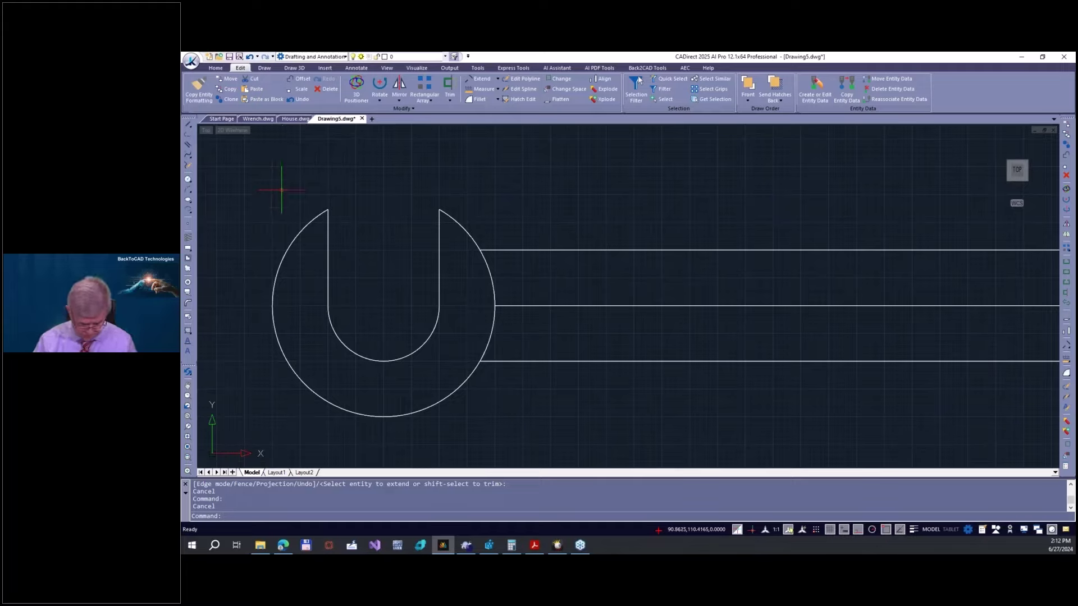
{"action": "type", "text": "ro"}
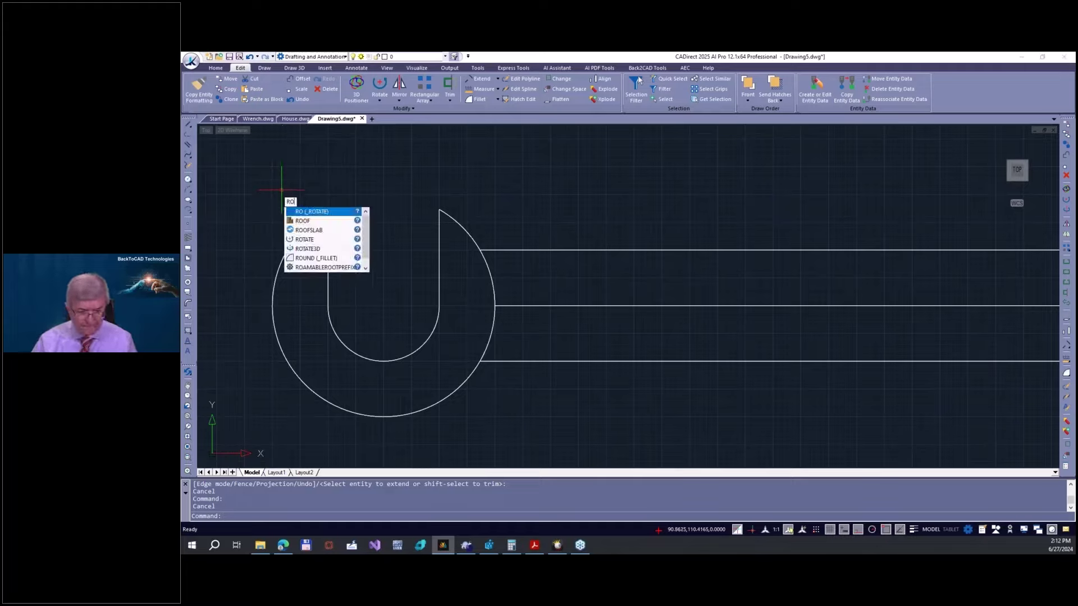
{"action": "key", "text": "Down"}
{"action": "key", "text": "Down"}
{"action": "key", "text": "Down"}
{"action": "key", "text": "Return"}
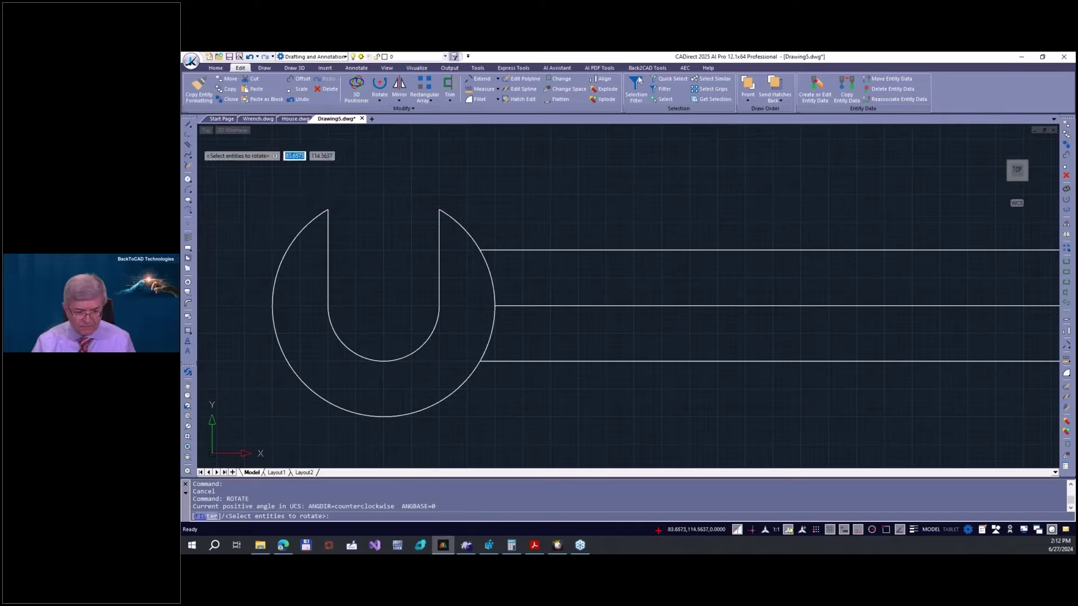
{"action": "left_click", "coordinate": [211, 168]}
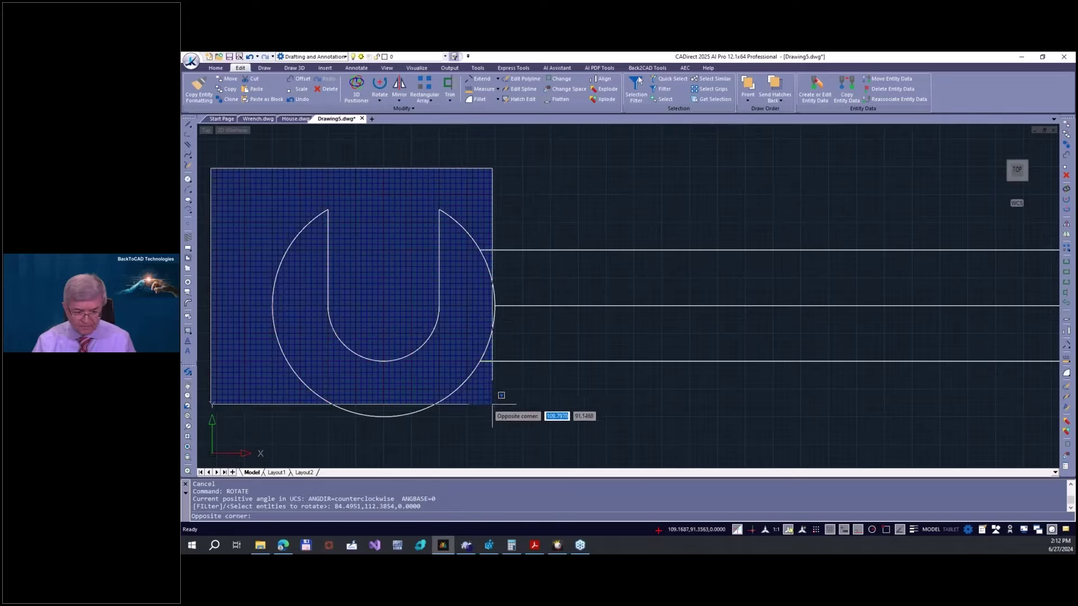
{"action": "left_click", "coordinate": [530, 435]}
{"action": "key", "text": "Return"}
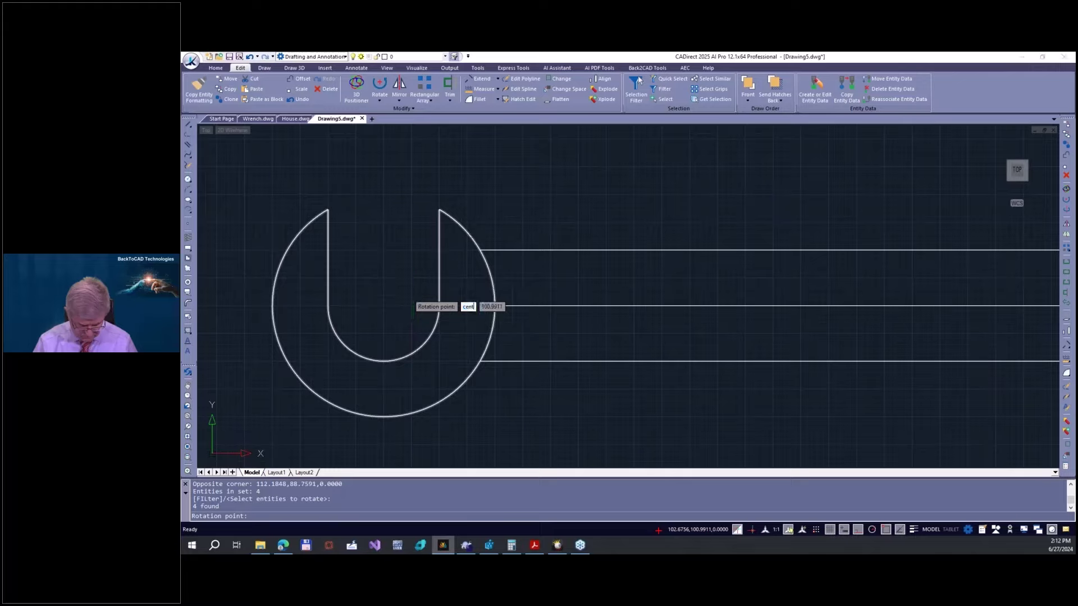
{"action": "key", "text": "Return"}
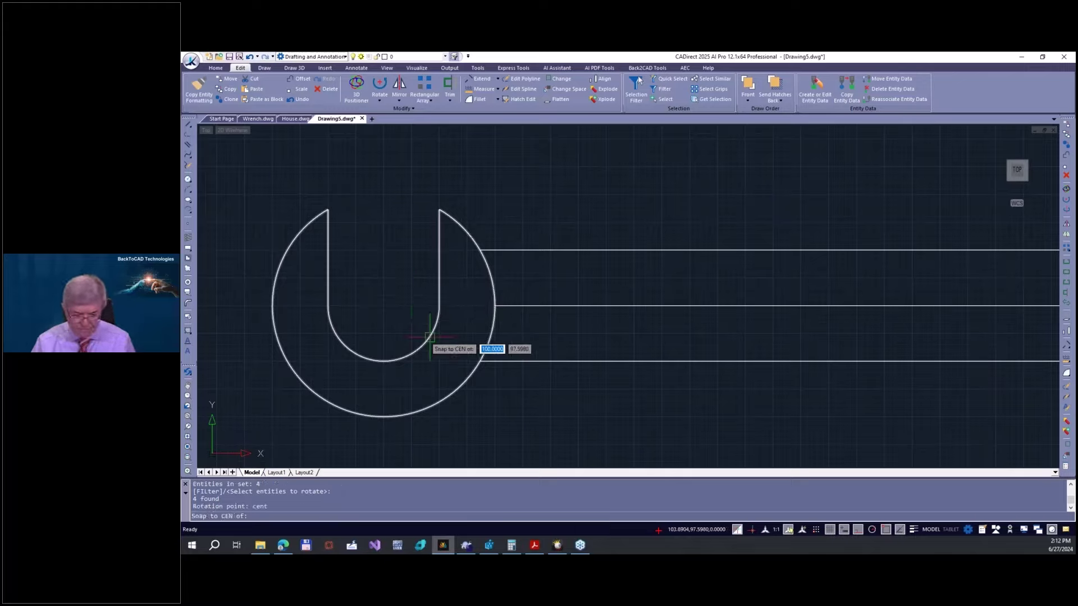
{"action": "left_click", "coordinate": [429, 337]}
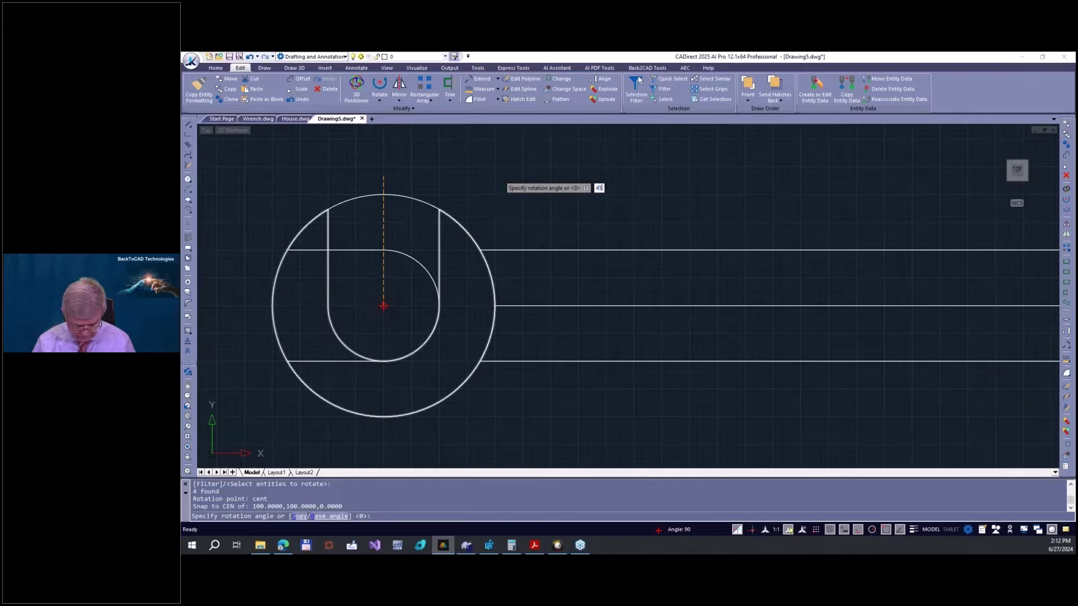
{"action": "key", "text": "Return"}
- Mirror the four wrench jaw entities about a vertical line through the handle line's midpoint, keeping the originals
{"action": "scroll", "coordinate": [505, 175], "scroll_direction": "down", "scroll_amount": 4}
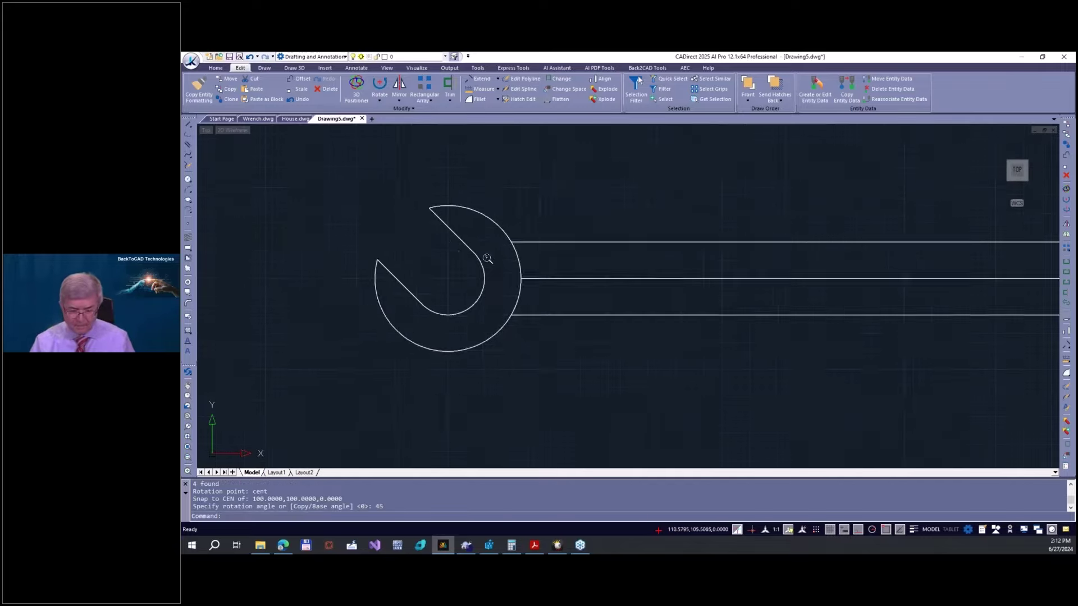
{"action": "scroll", "coordinate": [561, 320], "scroll_direction": "up", "scroll_amount": 2}
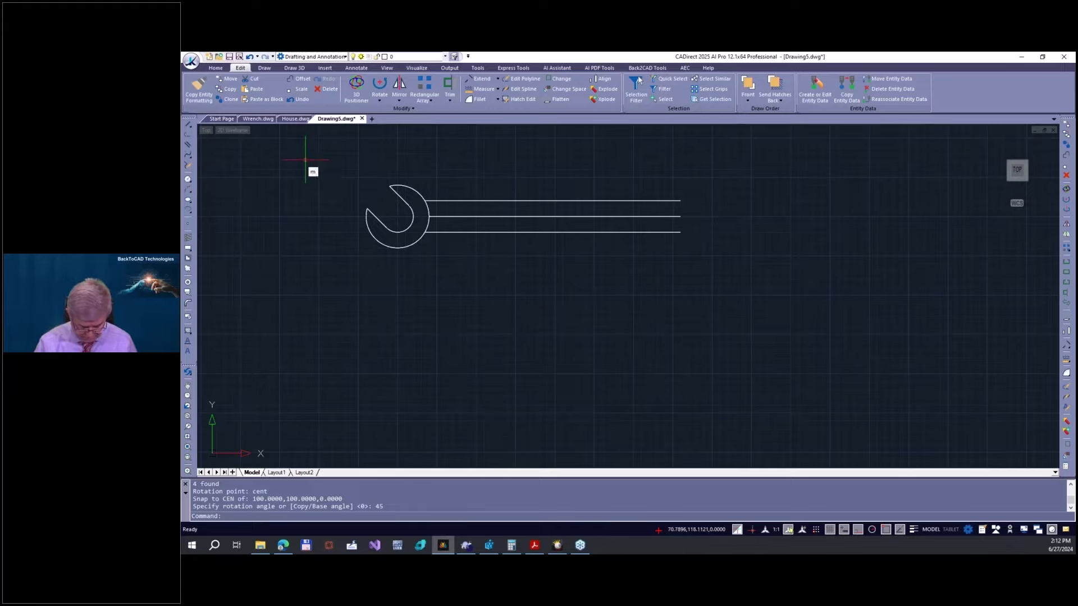
{"action": "type", "text": "mirror"}
{"action": "key", "text": "Return"}
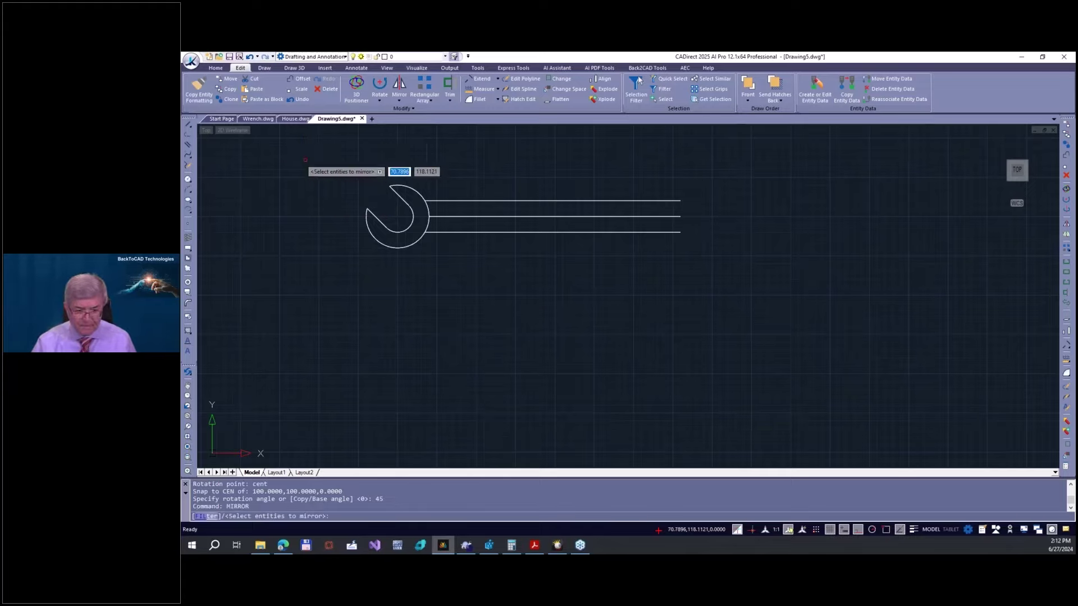
{"action": "left_click", "coordinate": [340, 168]}
{"action": "left_click", "coordinate": [438, 254]}
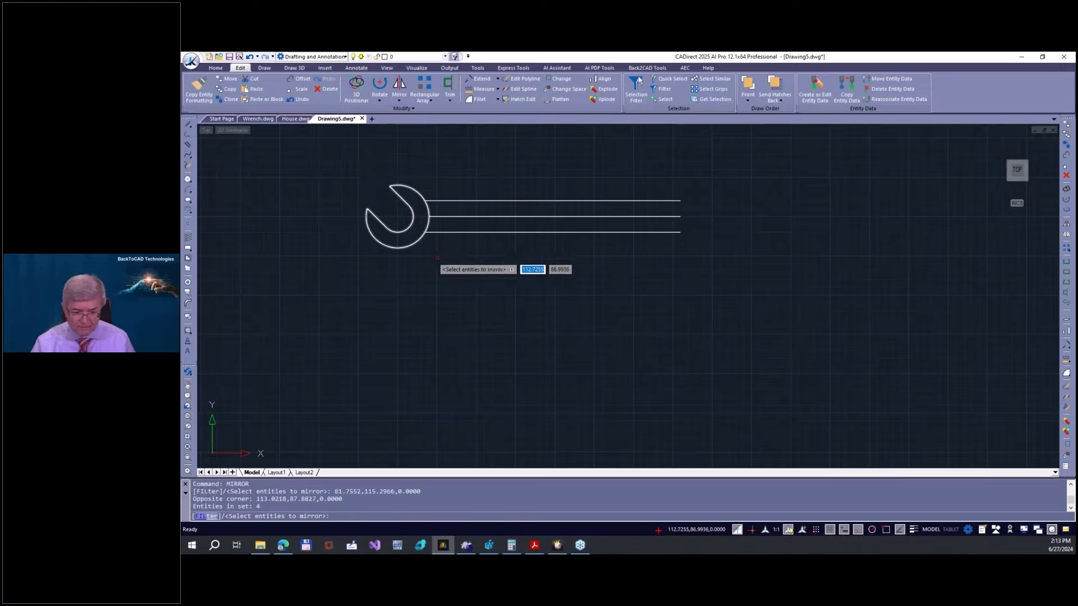
{"action": "key", "text": "Return"}
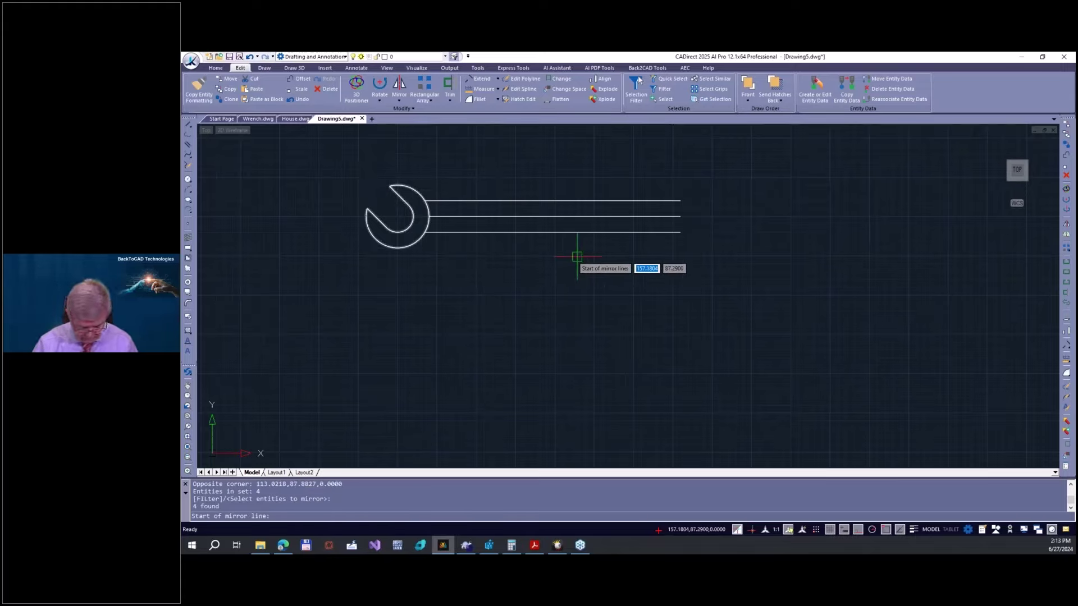
{"action": "type", "text": "mi"}
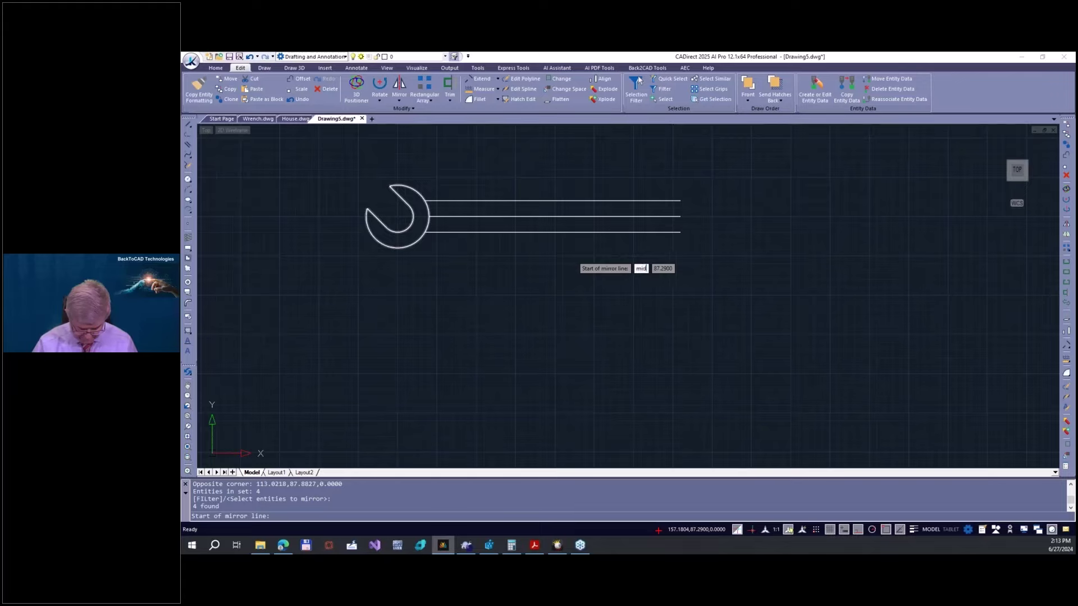
{"action": "type", "text": "d"}
{"action": "key", "text": "Return"}
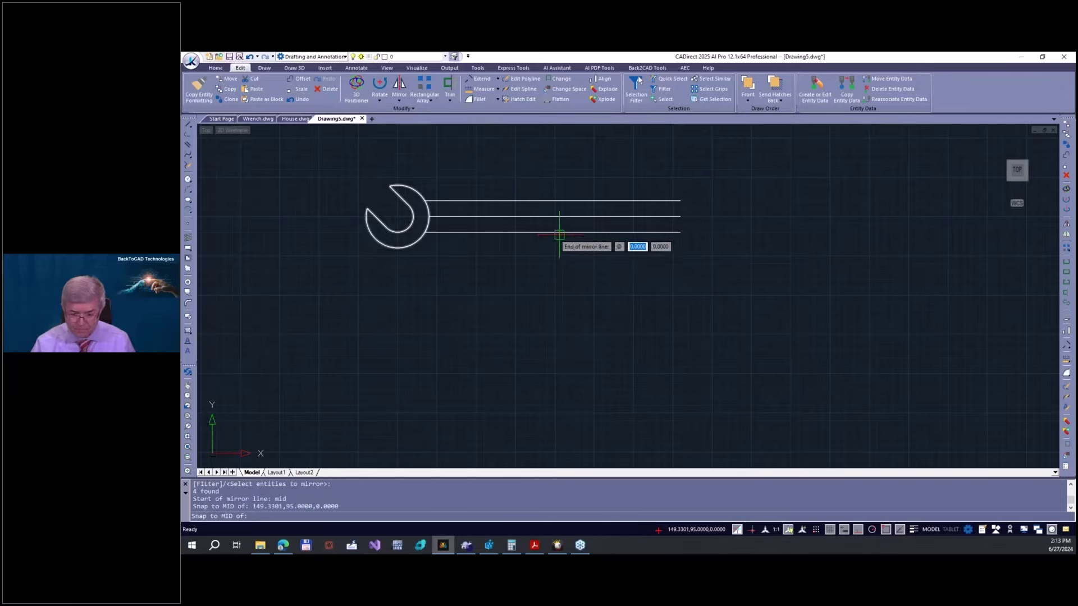
{"action": "left_click", "coordinate": [556, 309]}
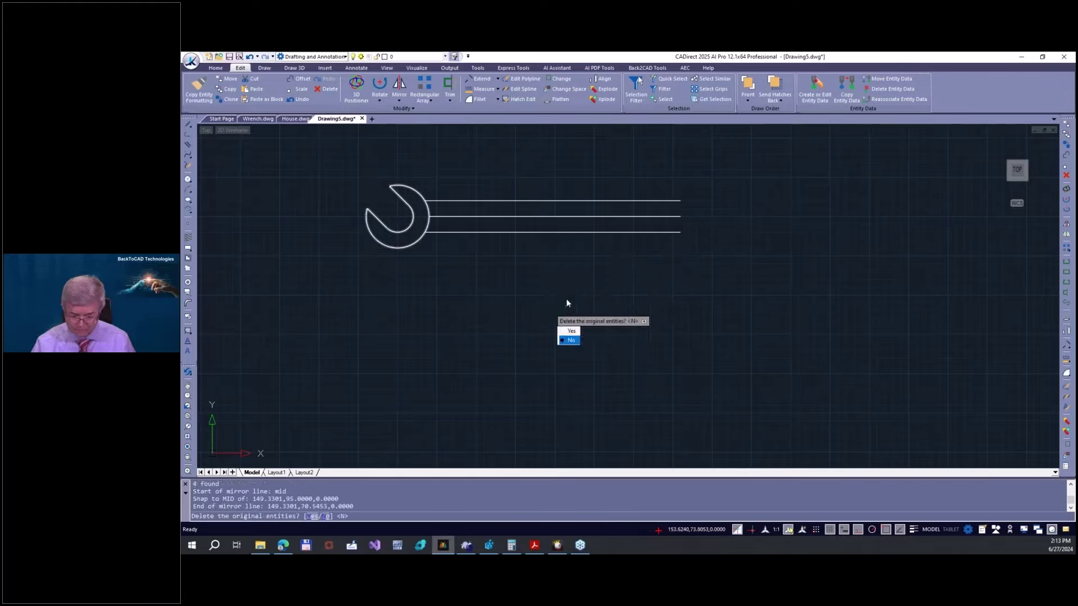
{"action": "left_click", "coordinate": [578, 341]}
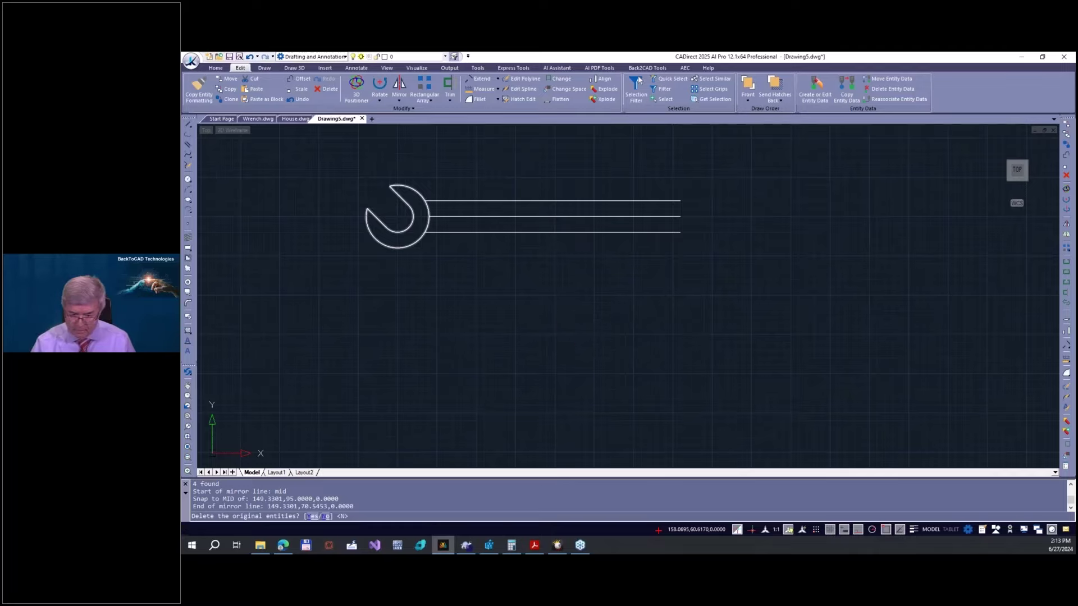
{"action": "scroll", "coordinate": [733, 159], "scroll_direction": "up", "scroll_amount": 2}
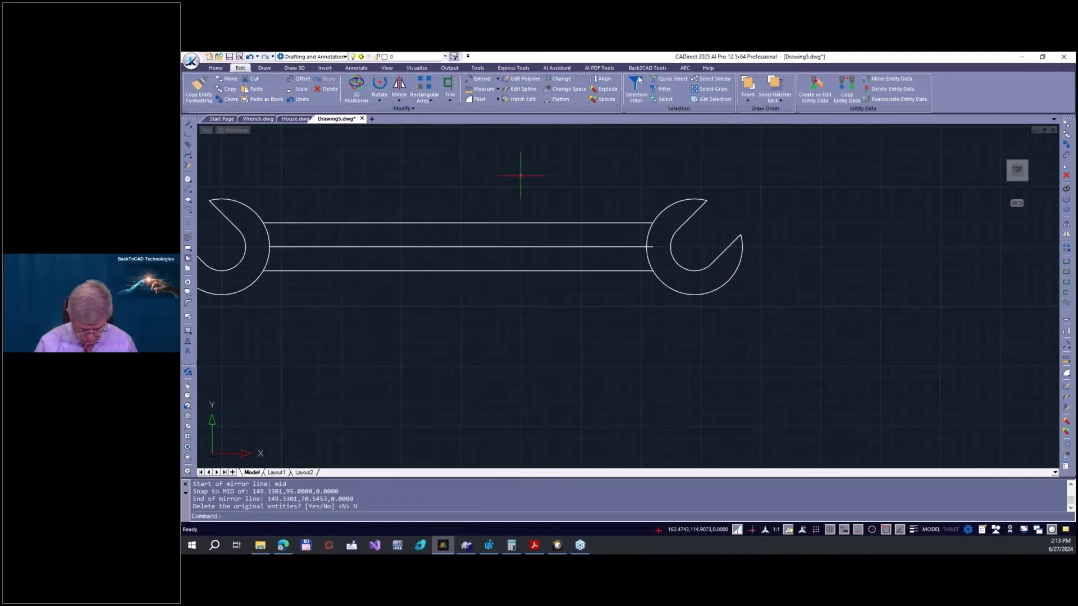
{"action": "type", "text": "e"}
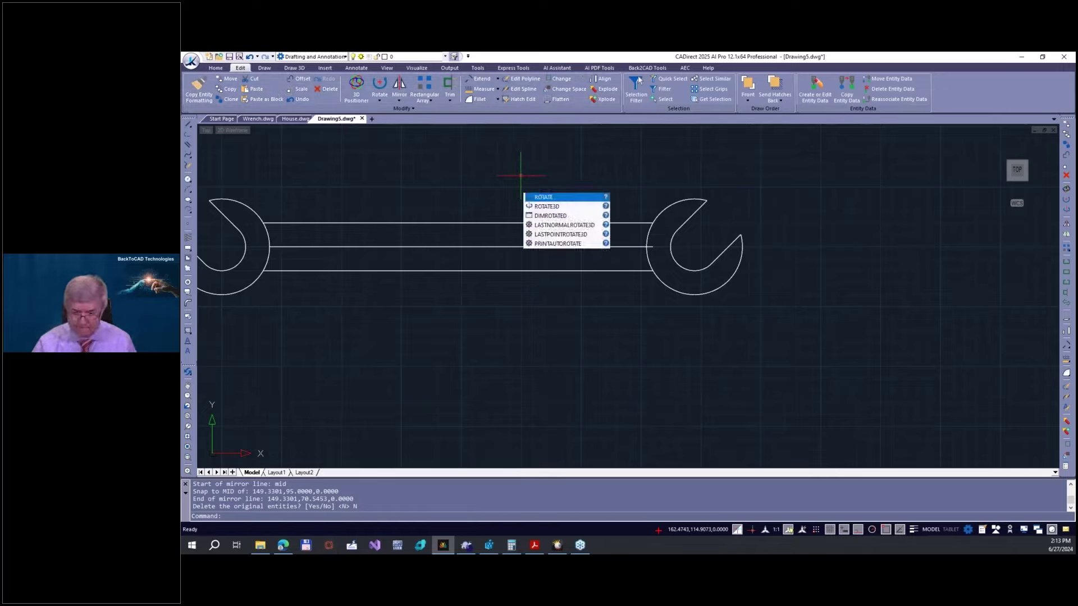
{"action": "key", "text": "Return"}
{"action": "left_click", "coordinate": [638, 178]}
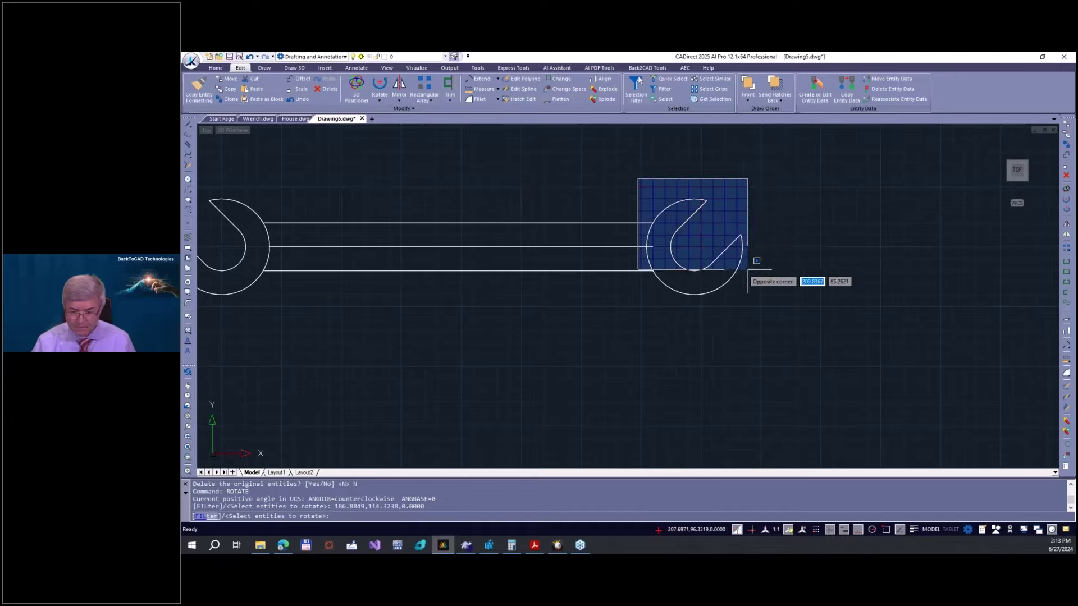
{"action": "left_click", "coordinate": [759, 315]}
{"action": "key", "text": "Return"}
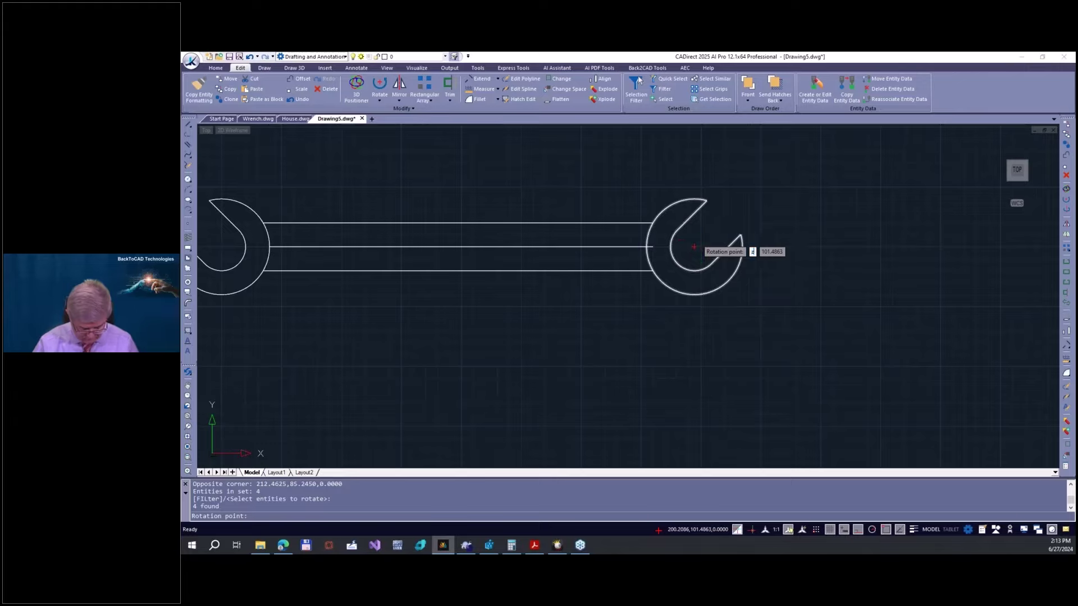
{"action": "key", "text": "Return"}
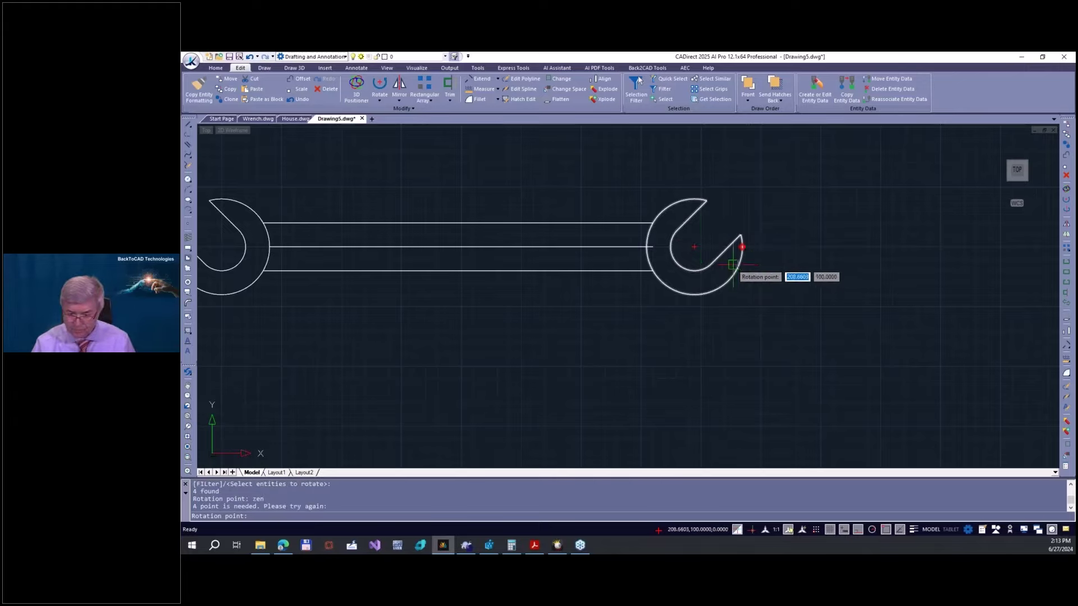
{"action": "left_click", "coordinate": [711, 263]}
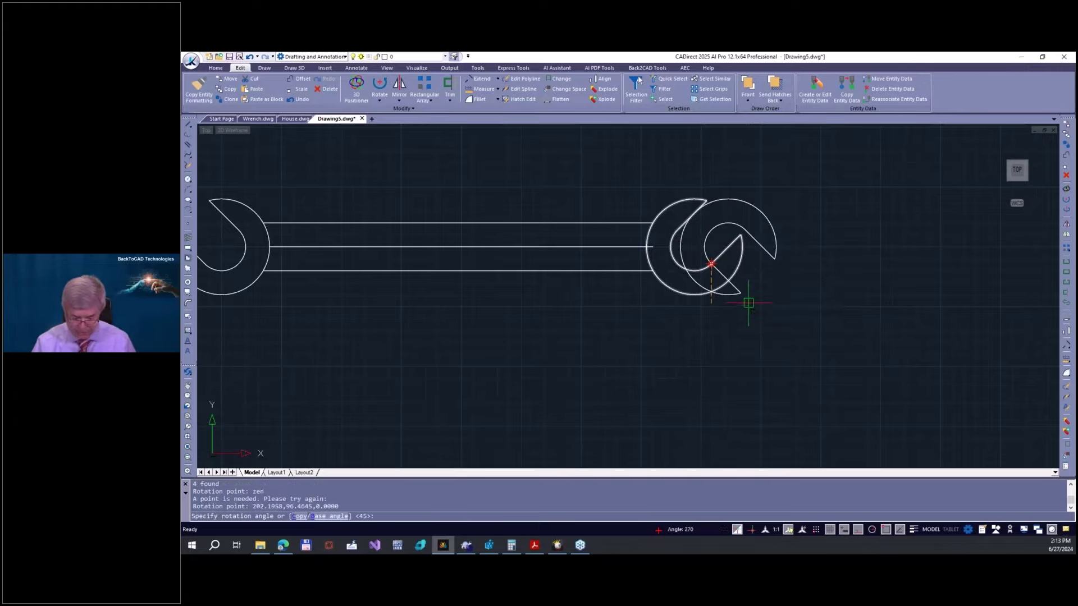
{"action": "key", "text": "Escape"}
{"action": "key", "text": "Escape"}
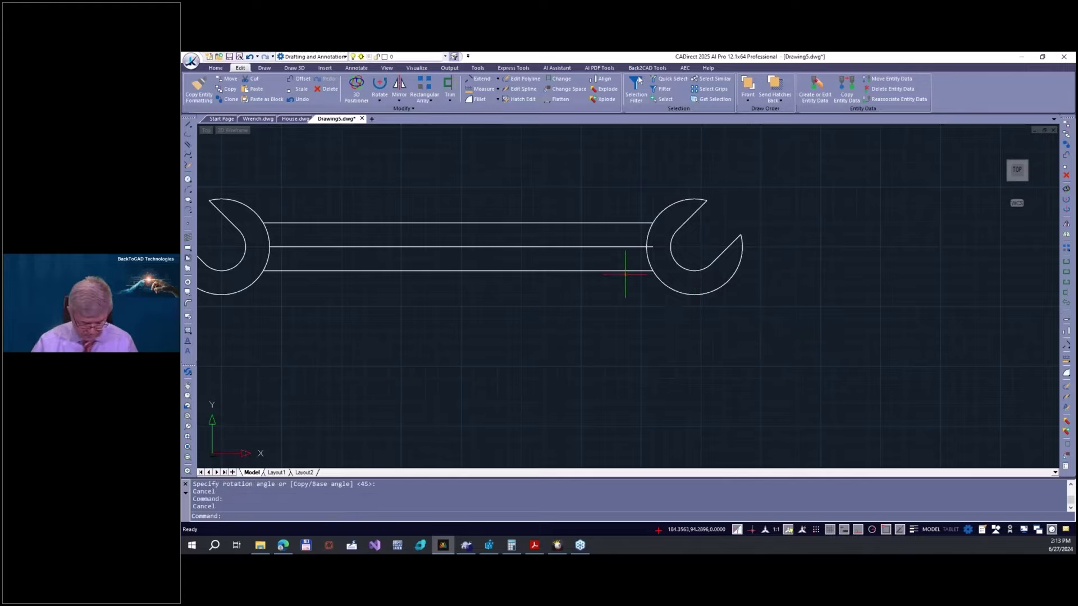
{"action": "type", "text": "rot"}
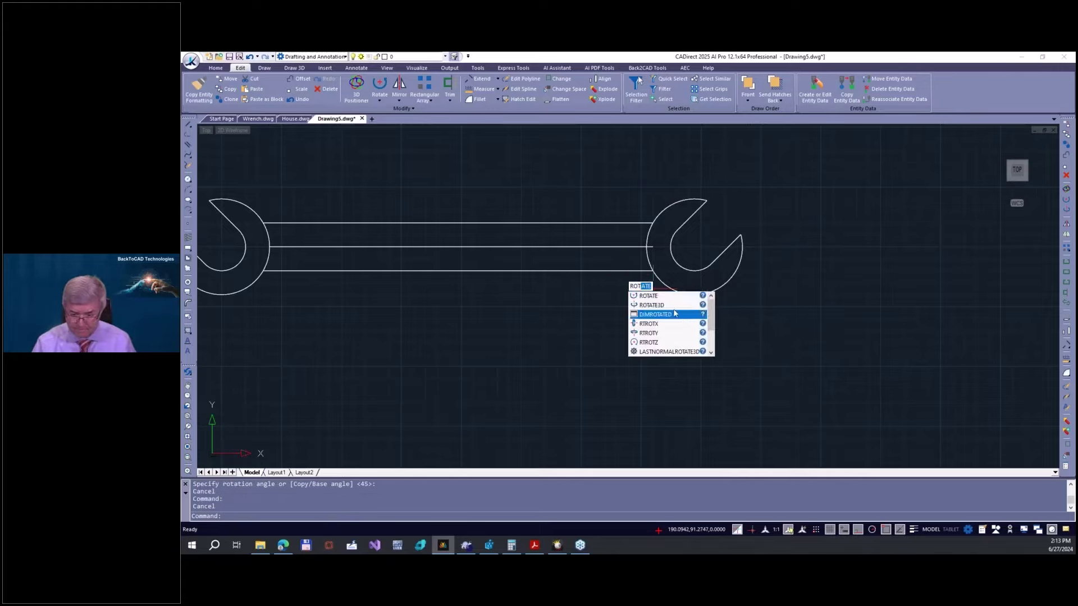
{"action": "key", "text": "Return"}
{"action": "left_click", "coordinate": [625, 178]}
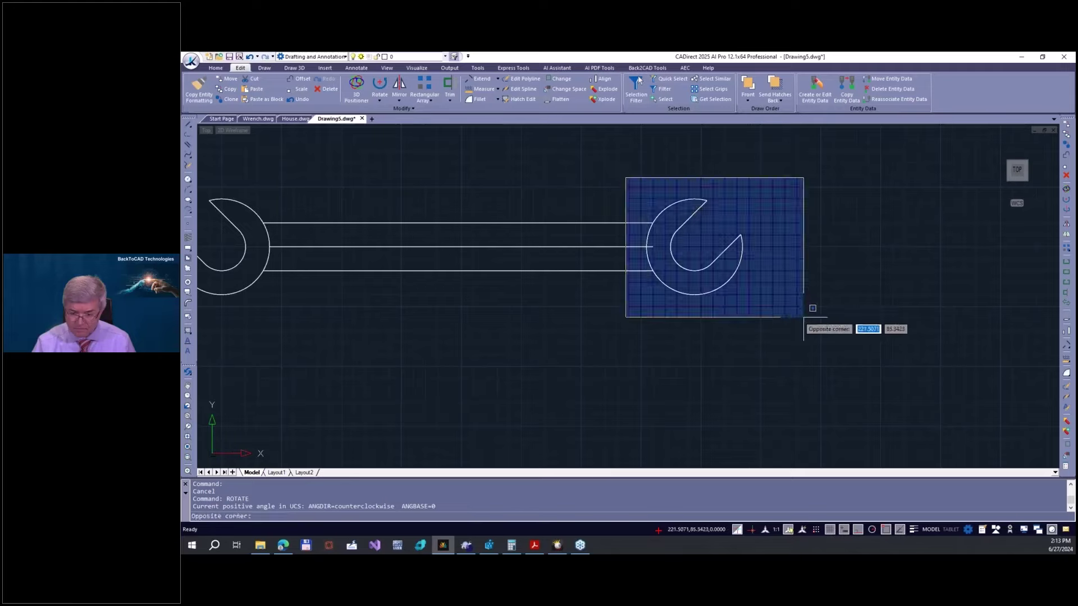
{"action": "left_click", "coordinate": [801, 321]}
{"action": "key", "text": "Return"}
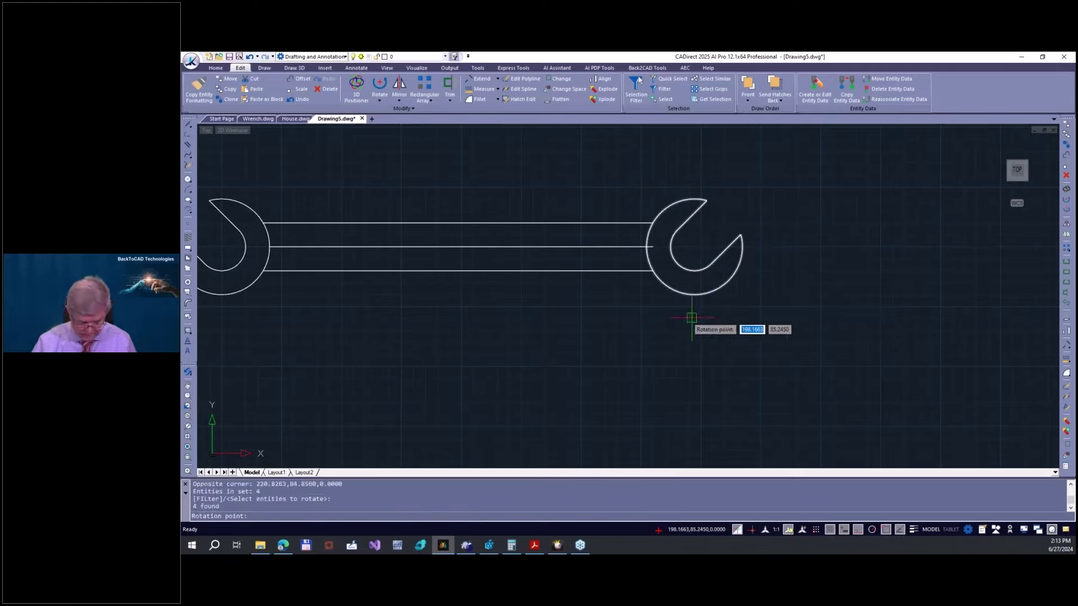
{"action": "key", "text": "Return"}
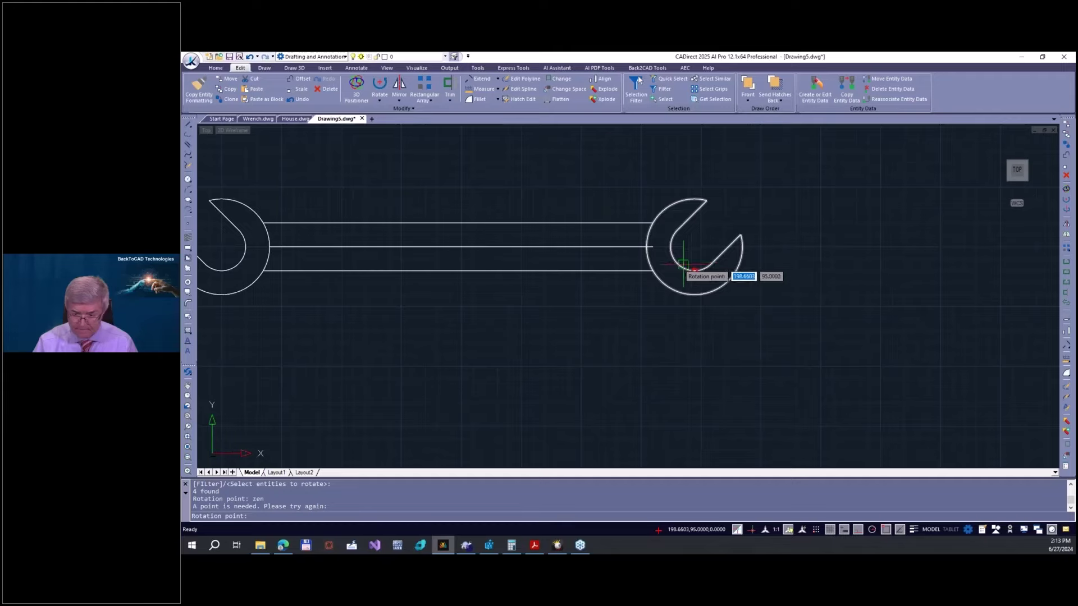
{"action": "key", "text": "Escape"}
{"action": "left_click", "coordinate": [265, 68]}
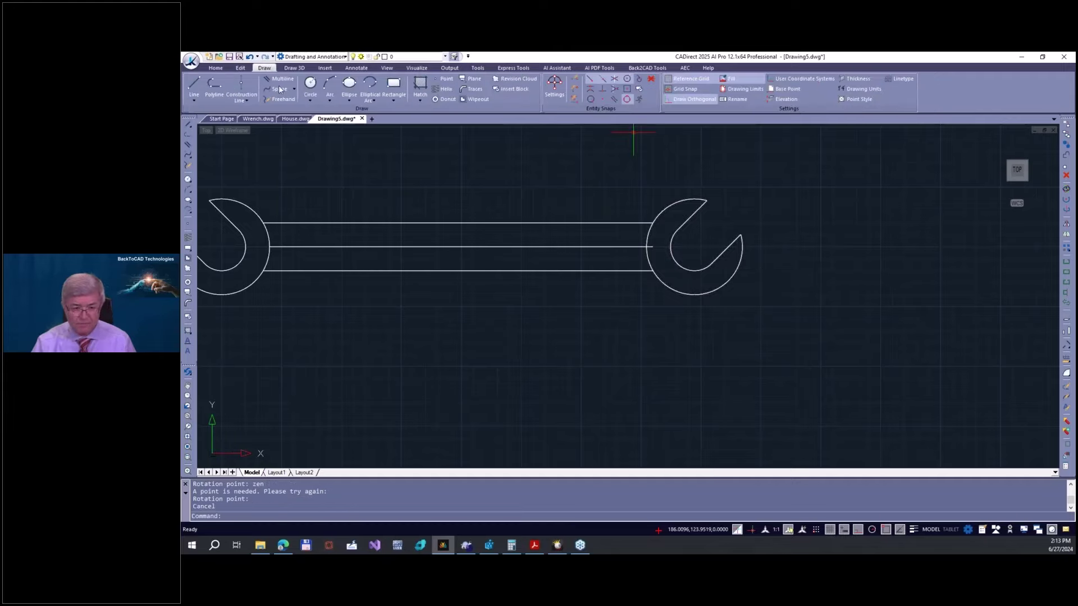
{"action": "left_click", "coordinate": [628, 78]}
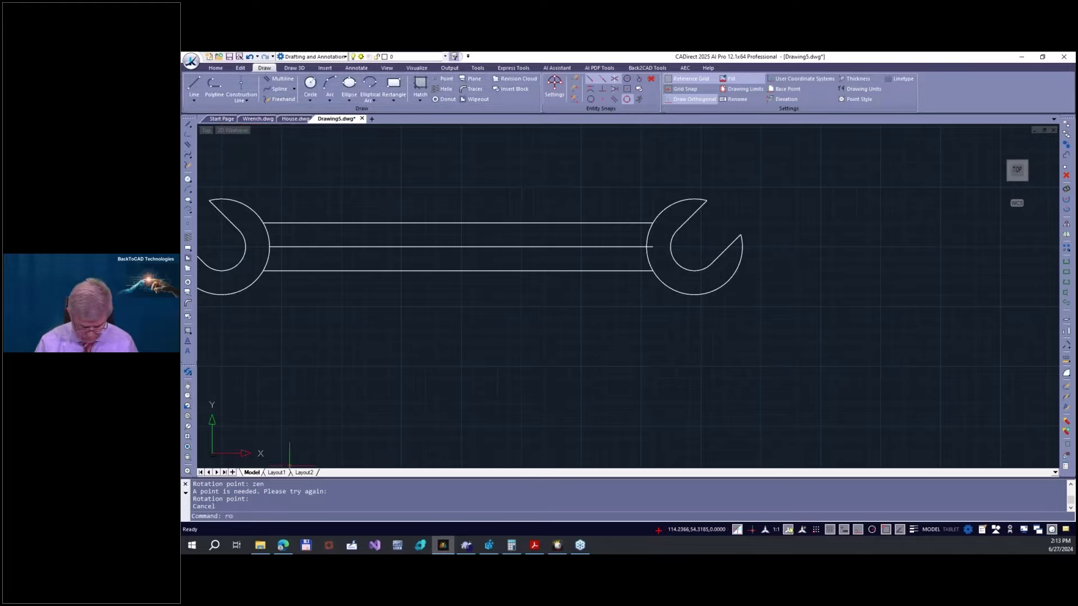
{"action": "type", "text": "ro"}
{"action": "key", "text": "Return"}
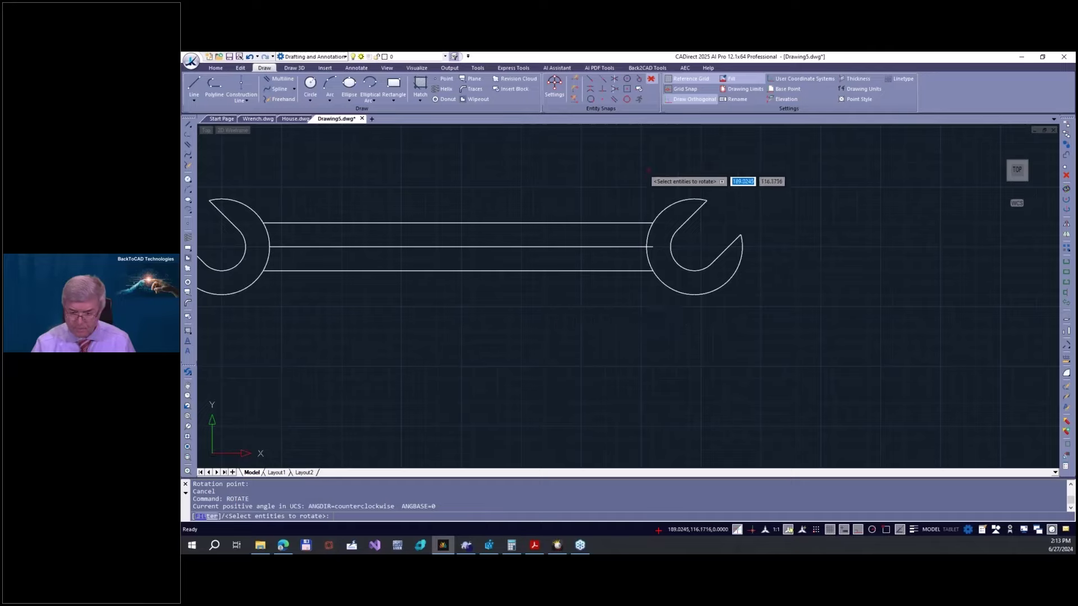
{"action": "left_click", "coordinate": [646, 170]}
{"action": "left_click", "coordinate": [711, 289]}
{"action": "key", "text": "Return"}
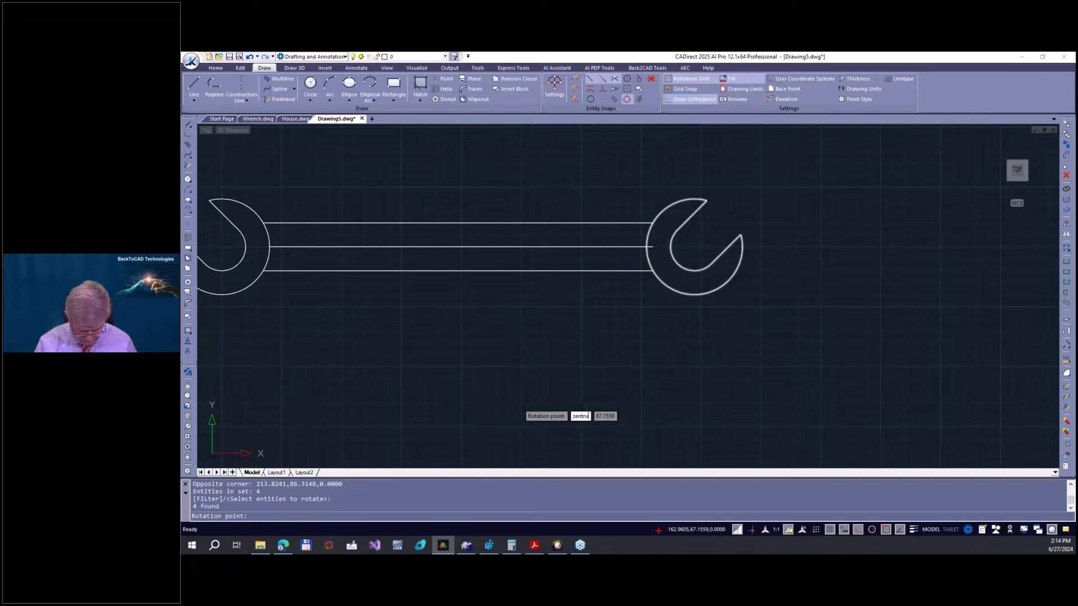
{"action": "key", "text": "Return"}
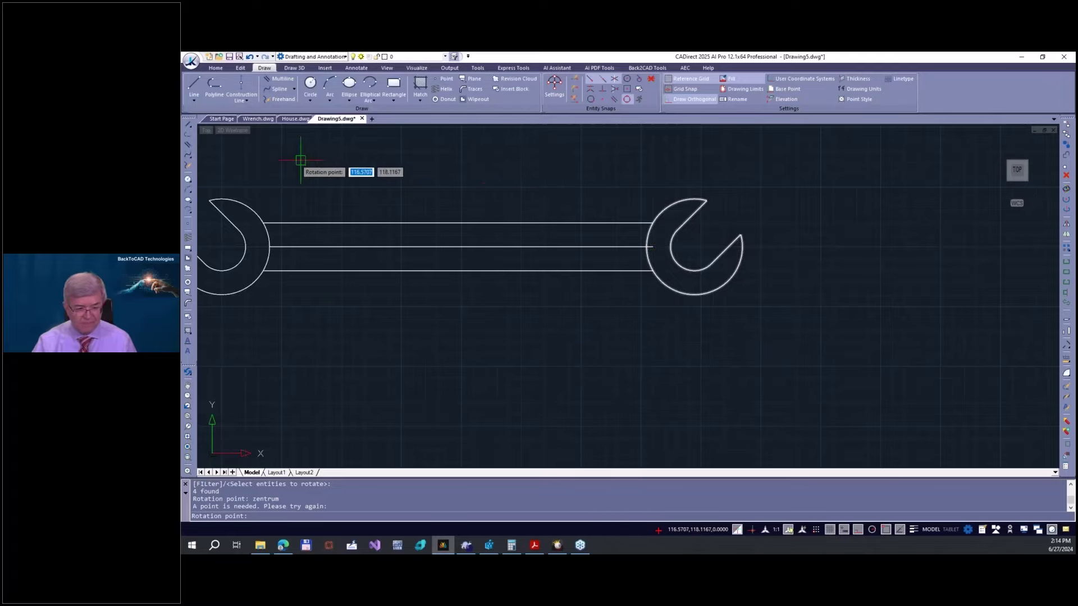
{"action": "scroll", "coordinate": [446, 204], "scroll_direction": "down", "scroll_amount": 3}
{"action": "scroll", "coordinate": [464, 234], "scroll_direction": "up", "scroll_amount": 5}
{"action": "scroll", "coordinate": [686, 465], "scroll_direction": "down", "scroll_amount": 2}
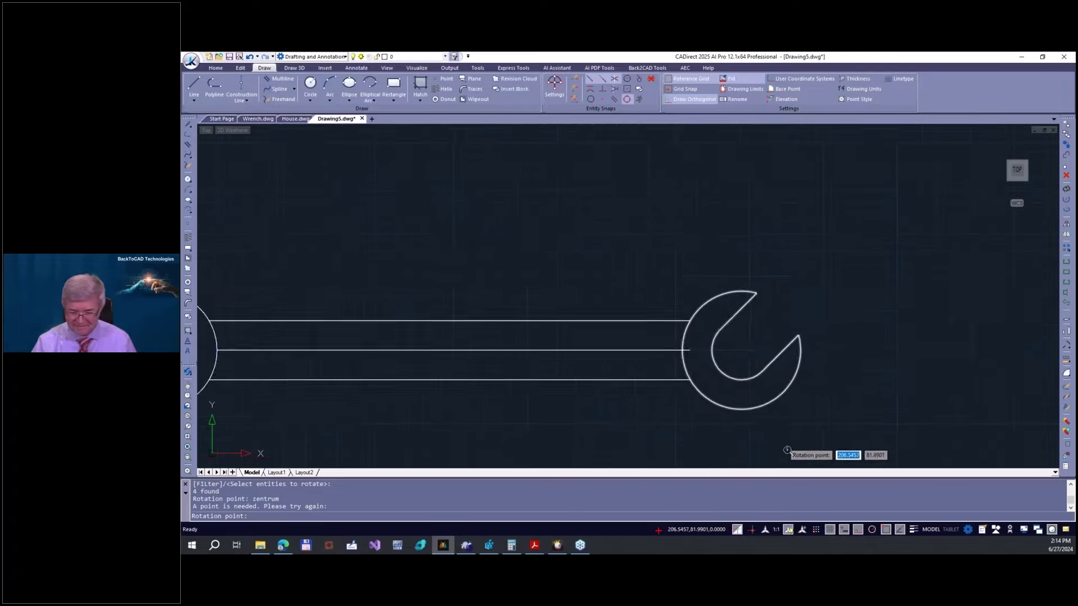
{"action": "scroll", "coordinate": [895, 453], "scroll_direction": "up", "scroll_amount": 3}
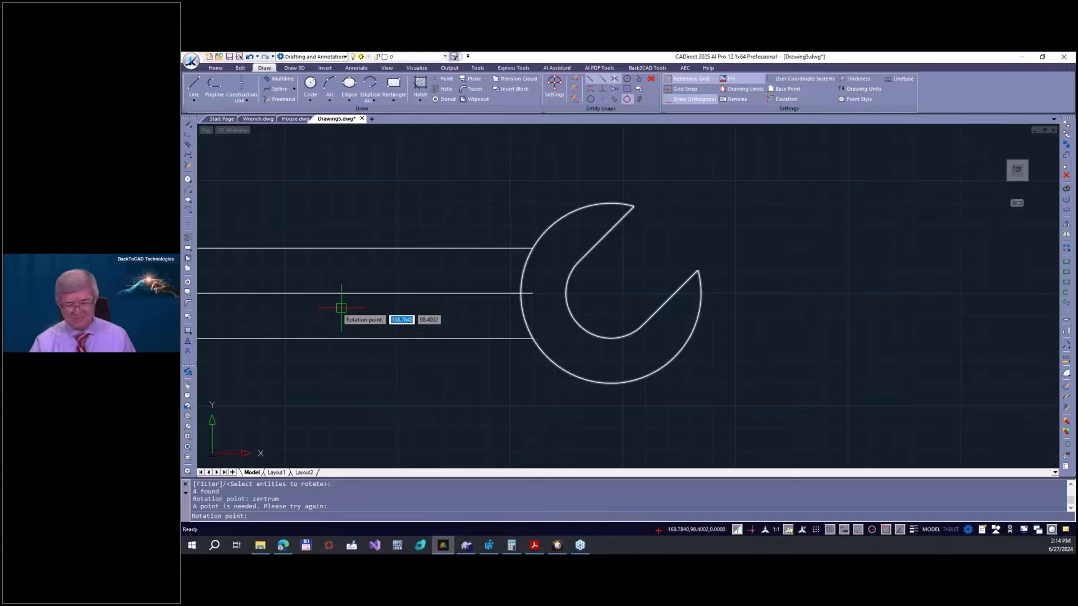
{"action": "key", "text": "Escape"}
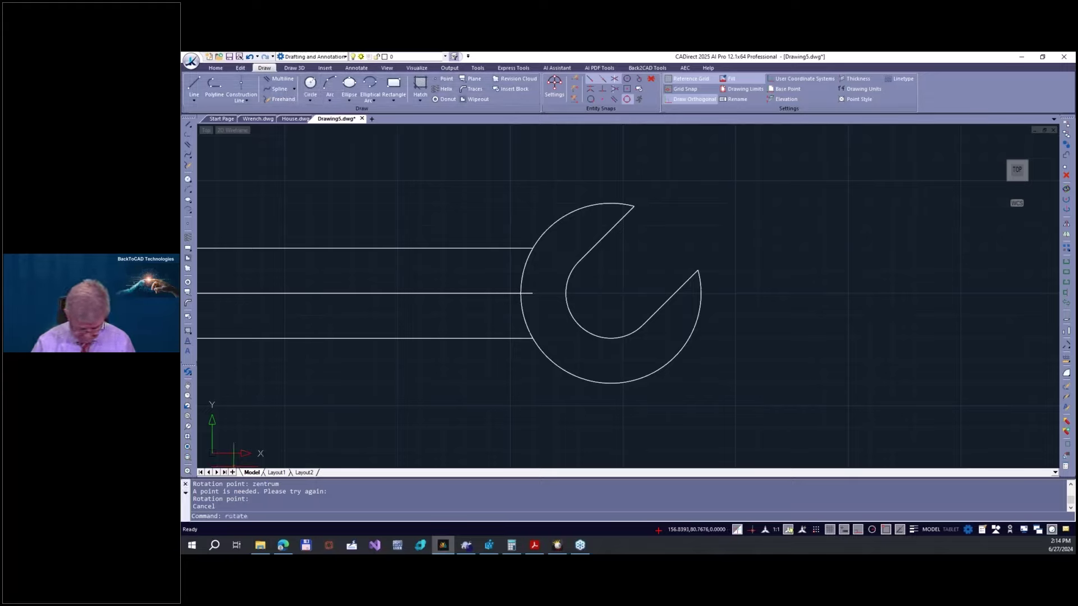
{"action": "type", "text": "rotate"}
{"action": "key", "text": "Return"}
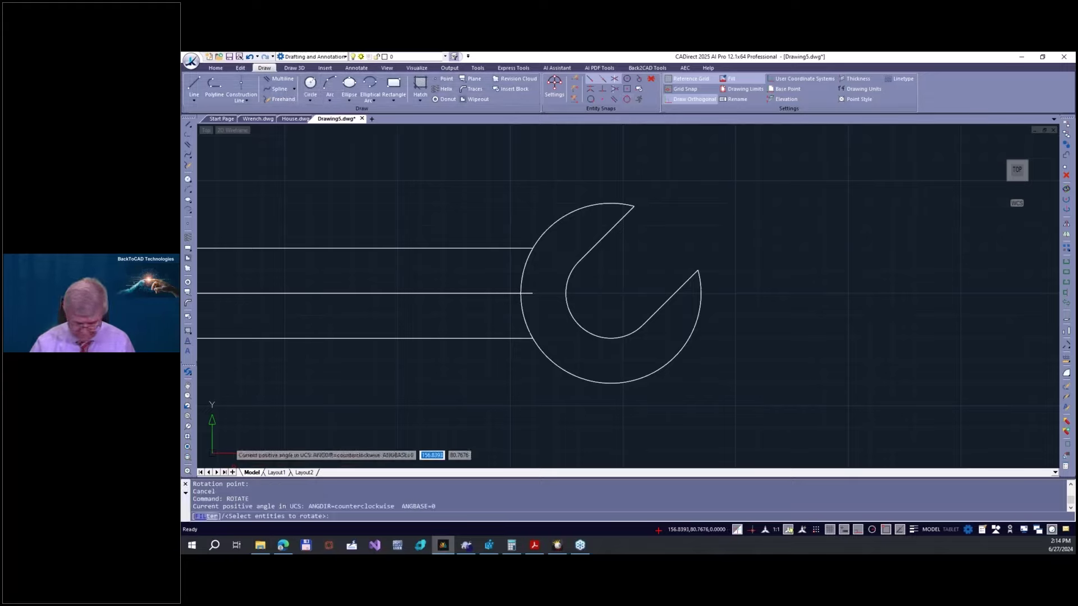
{"action": "left_click", "coordinate": [515, 180]}
{"action": "left_click", "coordinate": [743, 411]}
{"action": "key", "text": "Return"}
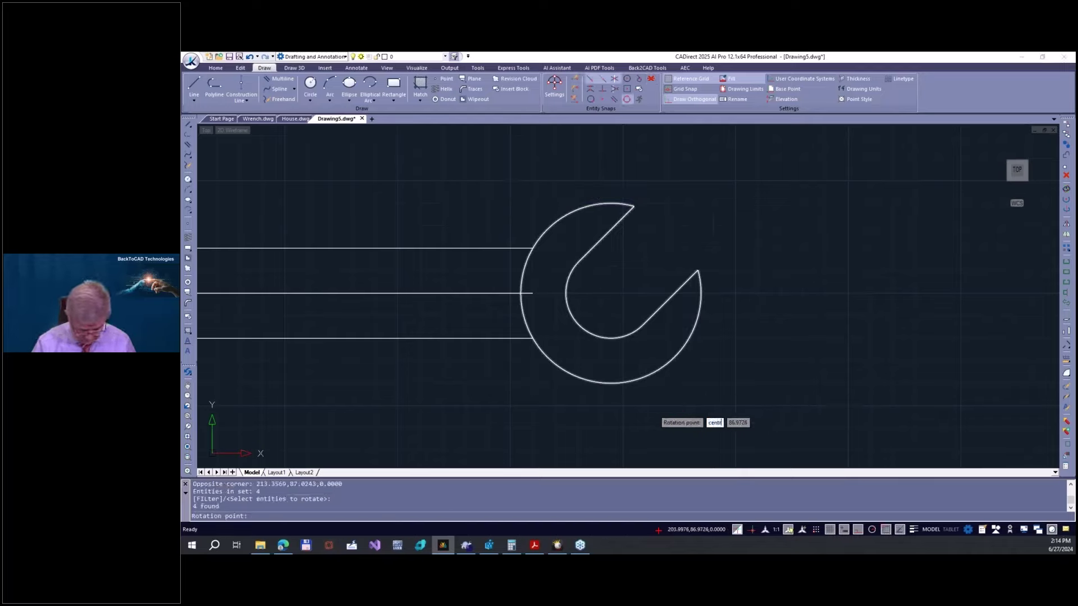
{"action": "type", "text": "centrum"}
{"action": "key", "text": "Return"}
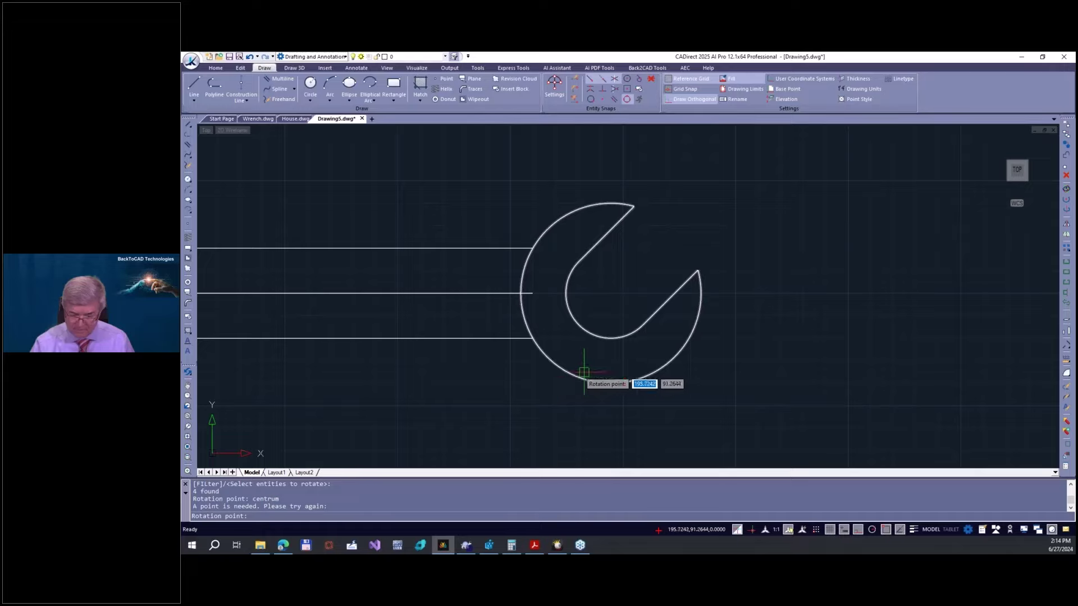
{"action": "key", "text": "Escape"}
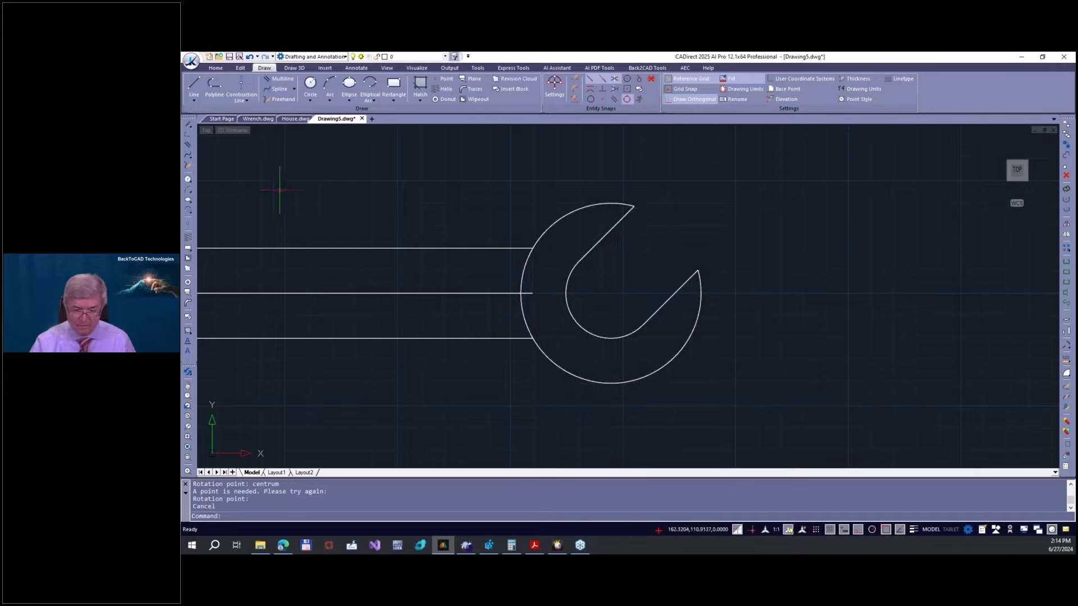
- Mirror the right wrench jaw about the horizontal centerline of the handle, deleting the original entities
{"action": "type", "text": "mirror"}
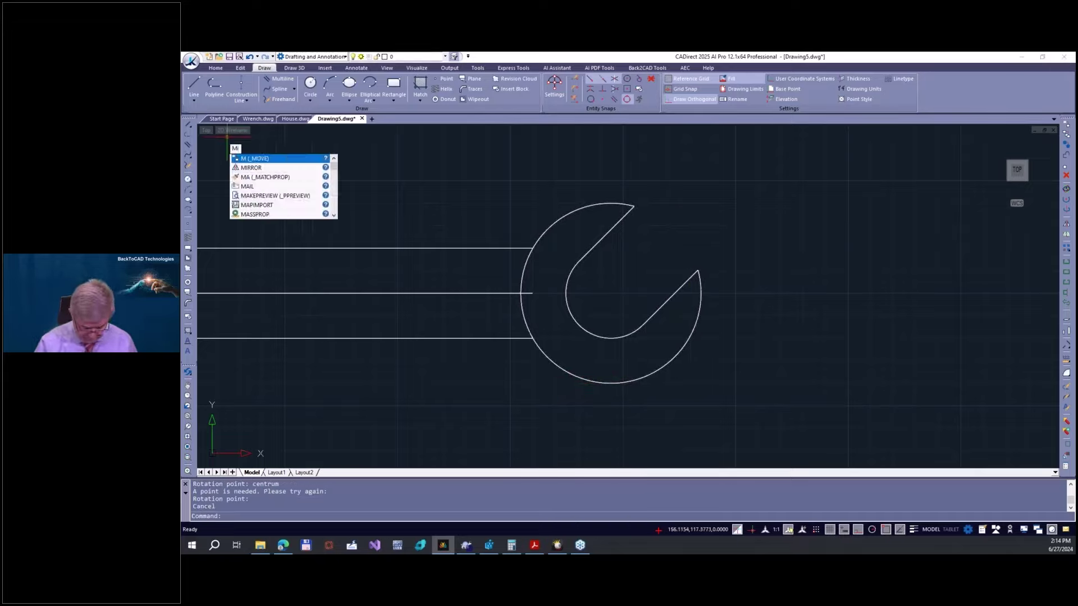
{"action": "key", "text": "Return"}
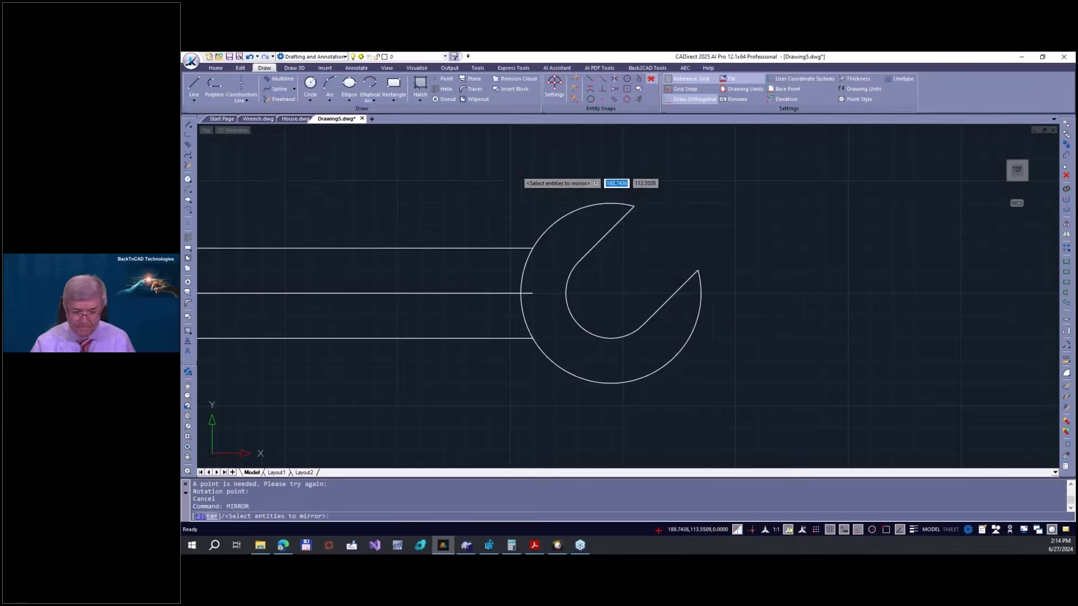
{"action": "left_click", "coordinate": [508, 176]}
{"action": "left_click", "coordinate": [819, 445]}
{"action": "key", "text": "Return"}
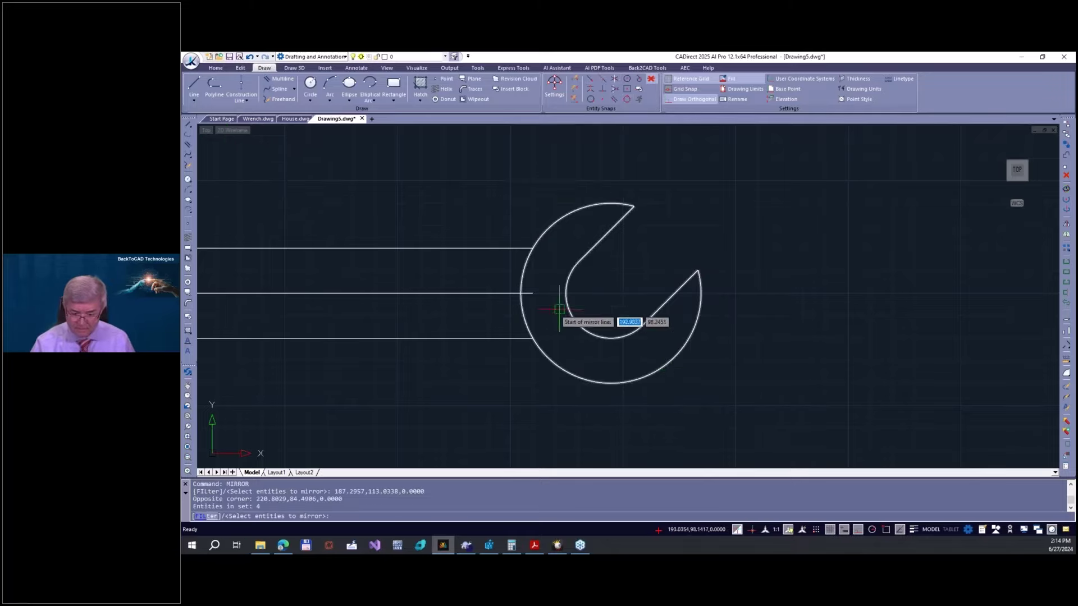
{"action": "left_click", "coordinate": [532, 293]}
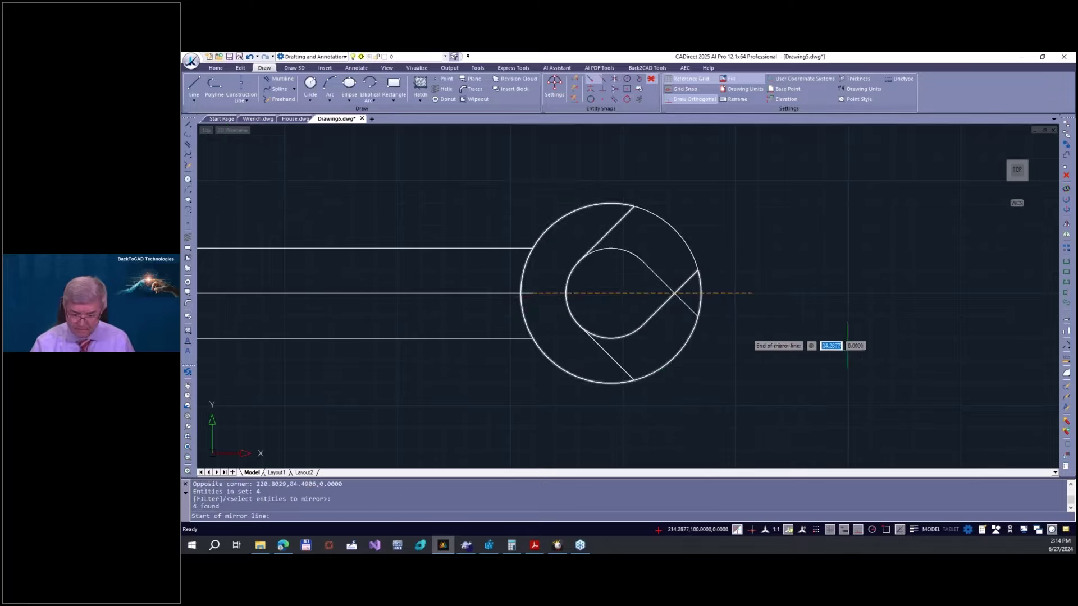
{"action": "left_click", "coordinate": [877, 335]}
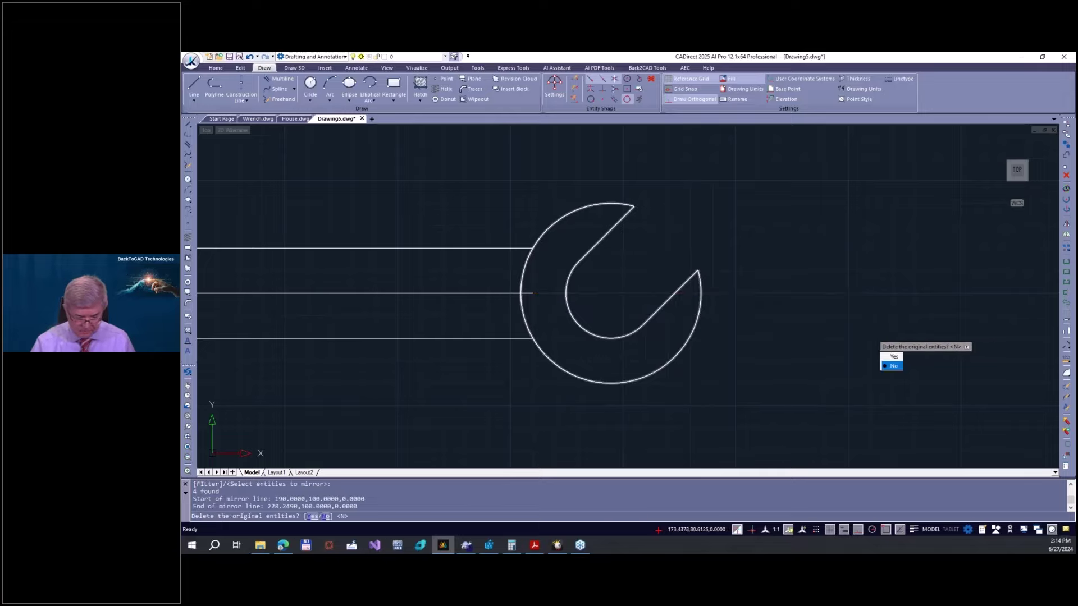
{"action": "type", "text": "Y"}
{"action": "key", "text": "Return"}
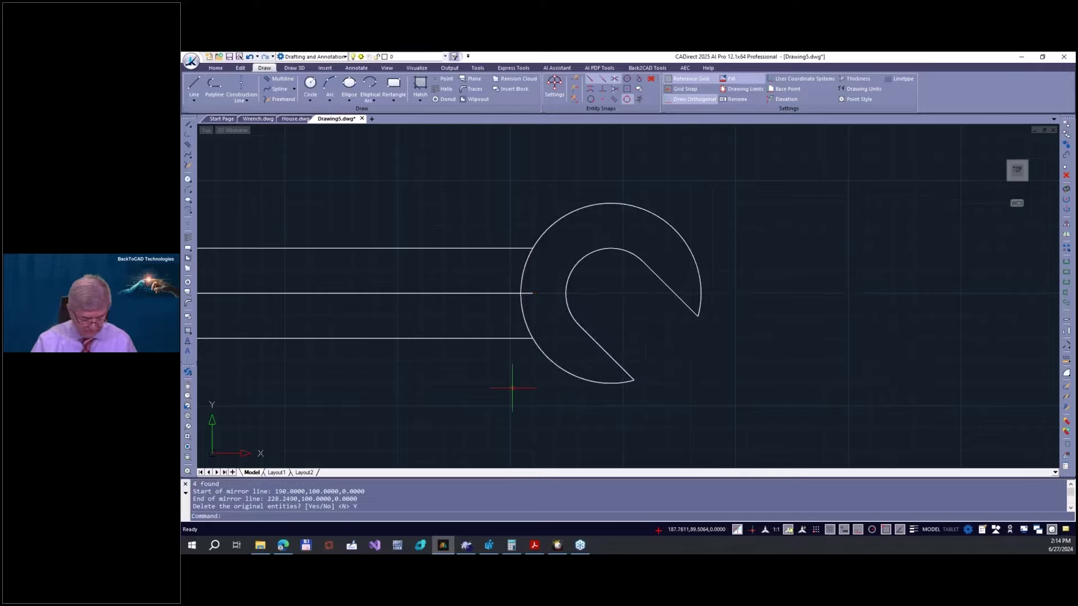
{"action": "key", "text": "Escape"}
- Delete the horizontal center line of the handle, leaving only its upper and lower lines
{"action": "left_click", "coordinate": [485, 293]}
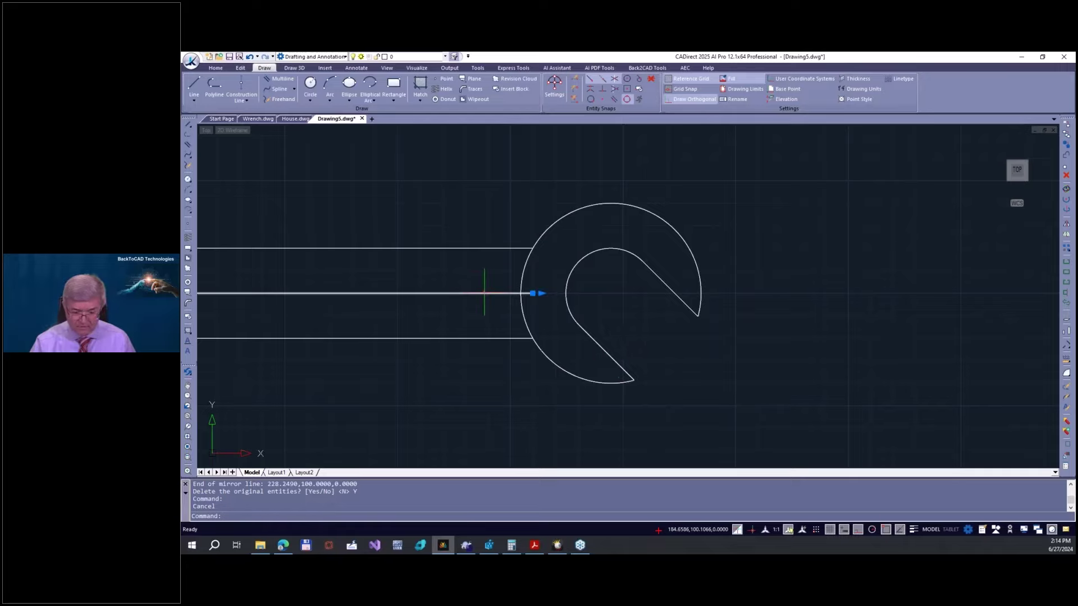
{"action": "key", "text": "Delete"}
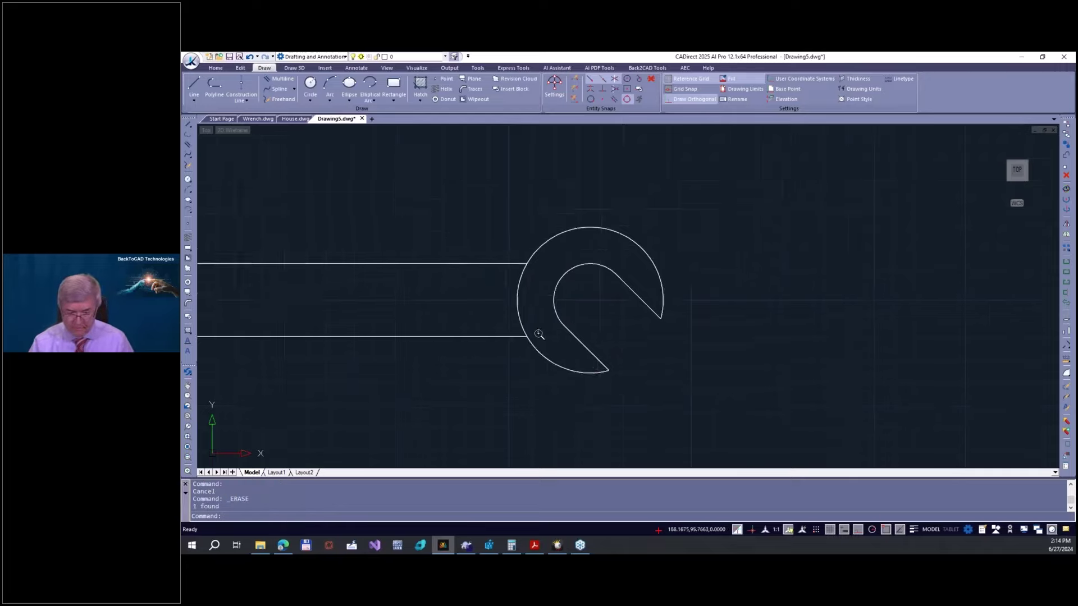
{"action": "scroll", "coordinate": [489, 361], "scroll_direction": "down", "scroll_amount": 5}
{"action": "scroll", "coordinate": [457, 348], "scroll_direction": "up", "scroll_amount": 4}
{"action": "scroll", "coordinate": [393, 316], "scroll_direction": "up", "scroll_amount": 1}
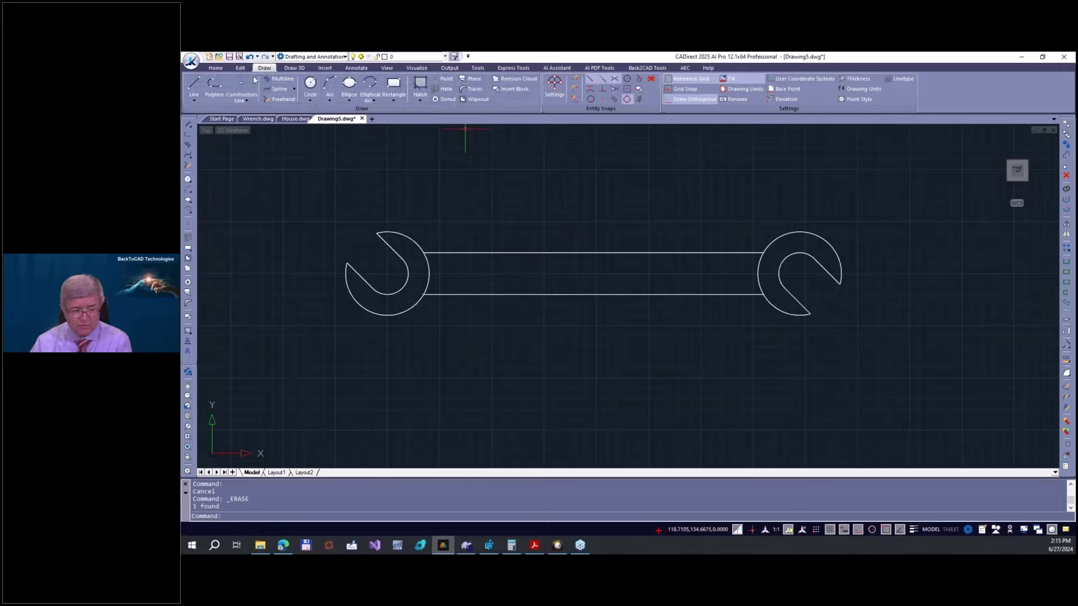
{"action": "scroll", "coordinate": [254, 80], "scroll_direction": "down", "scroll_amount": 4}
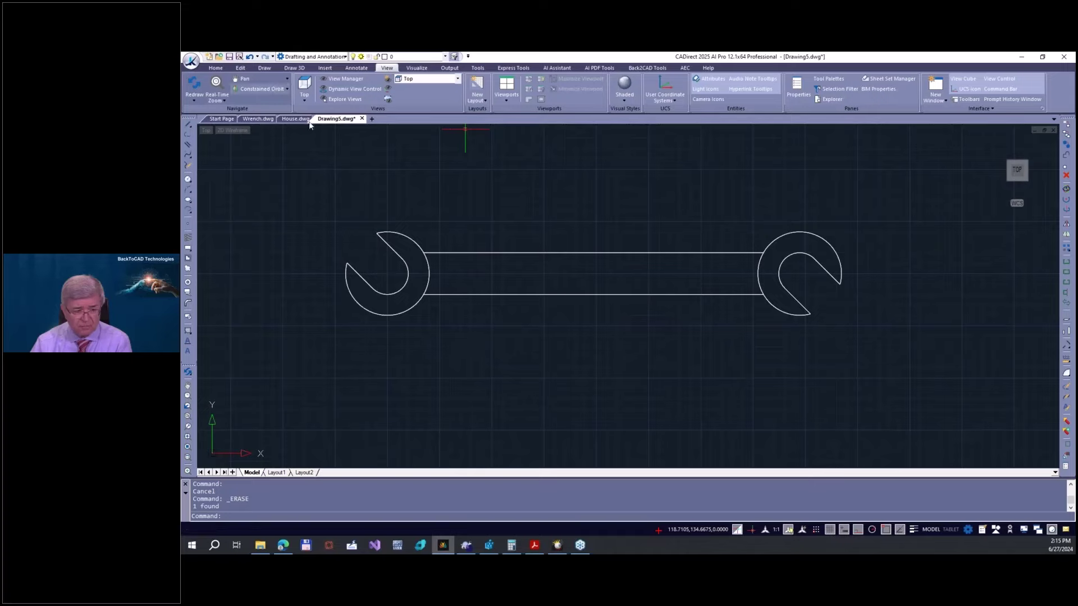
{"action": "left_click", "coordinate": [262, 89]}
{"action": "left_click_drag", "start_coordinate": [573, 241], "coordinate": [565, 194]}
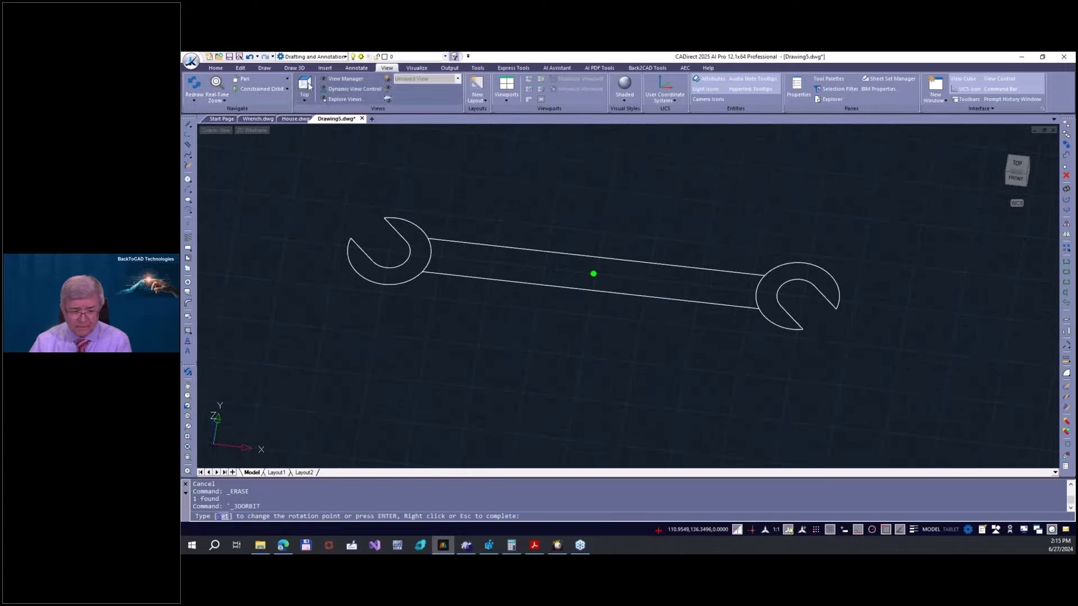
{"action": "left_click", "coordinate": [309, 85]}
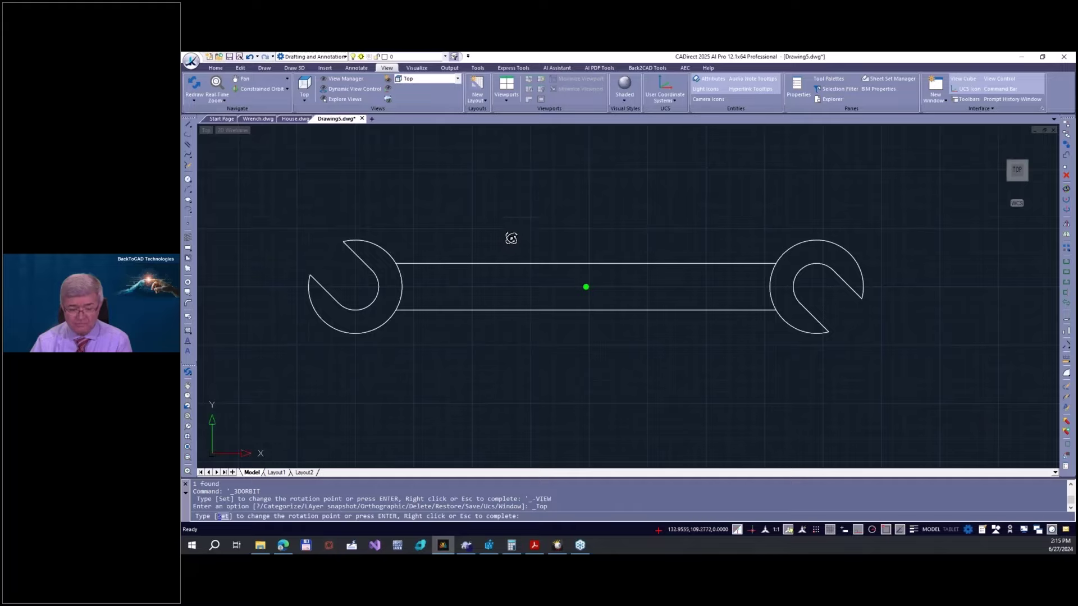
{"action": "key", "text": "Escape"}
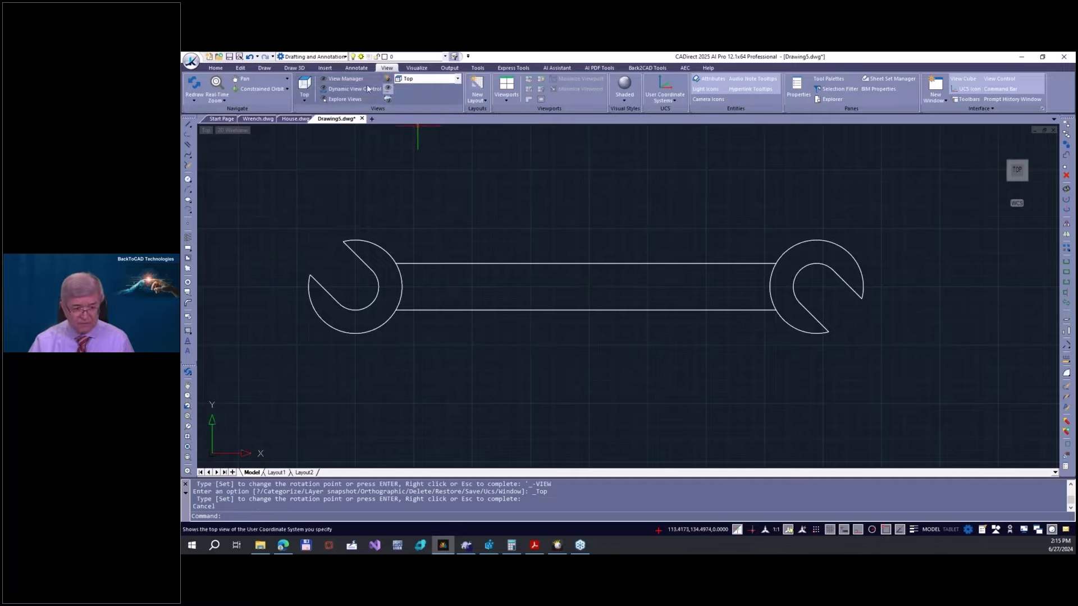
{"action": "left_click", "coordinate": [294, 68]}
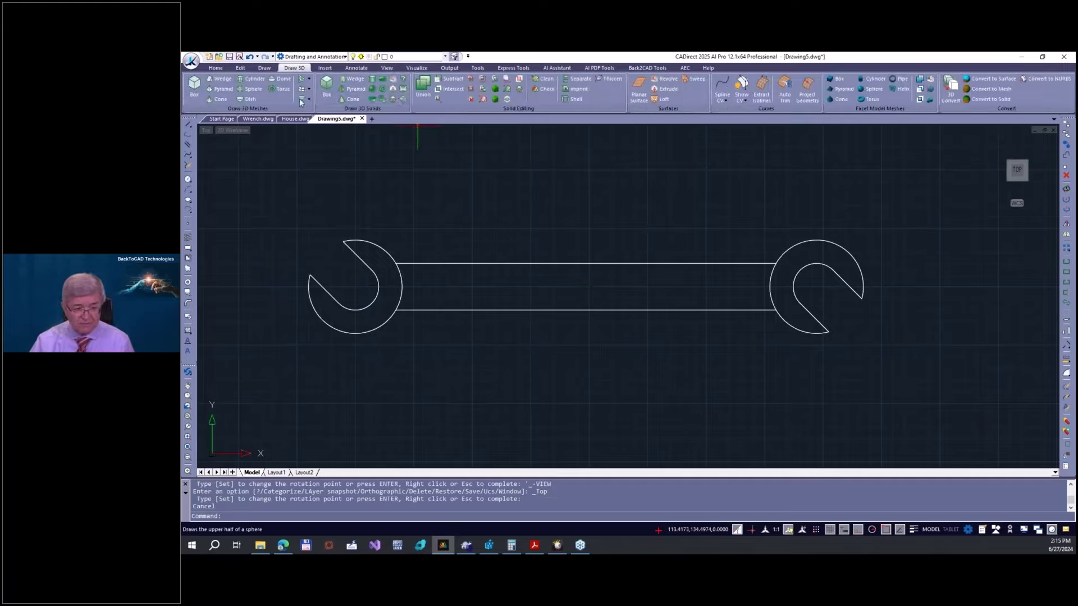
{"action": "key", "text": "Escape"}
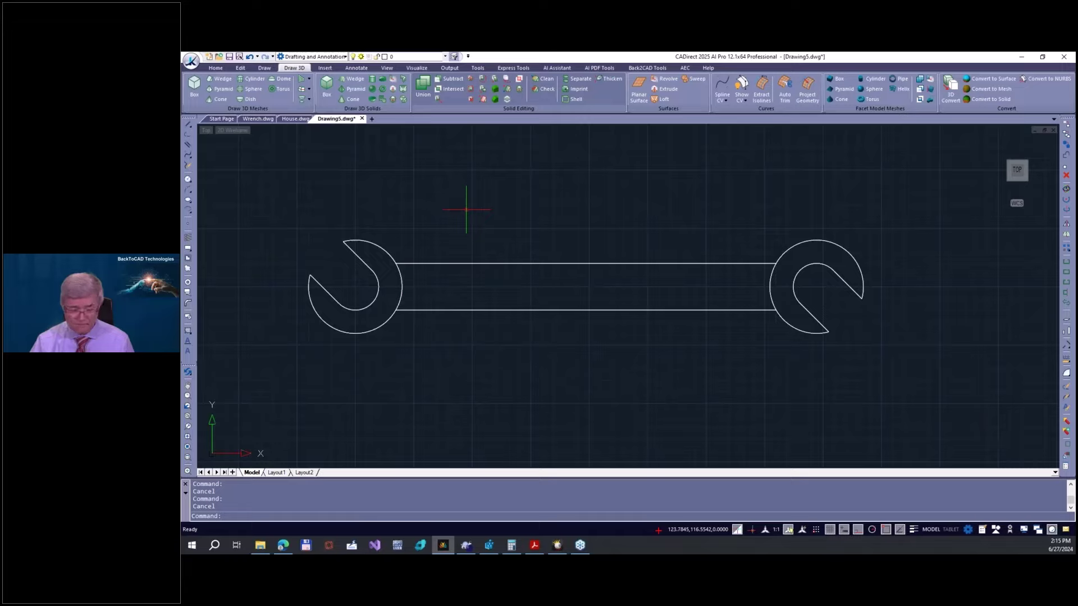
- Close the left end of the handle with a vertical line between the endpoints of its upper and lower lines
{"action": "left_click", "coordinate": [188, 126]}
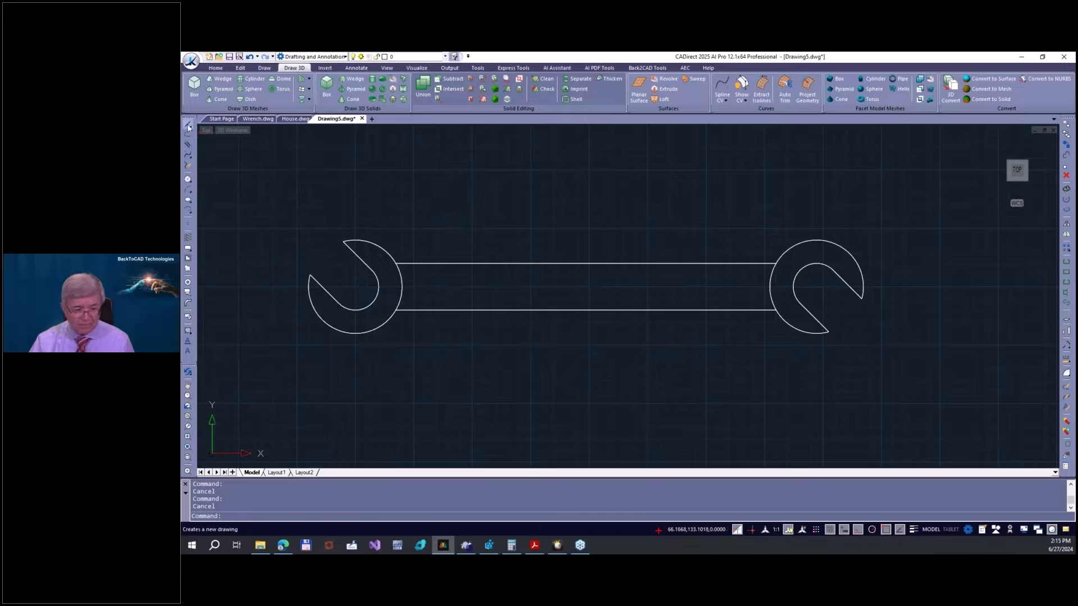
{"action": "left_click", "coordinate": [391, 263]}
{"action": "left_click", "coordinate": [396, 311]}
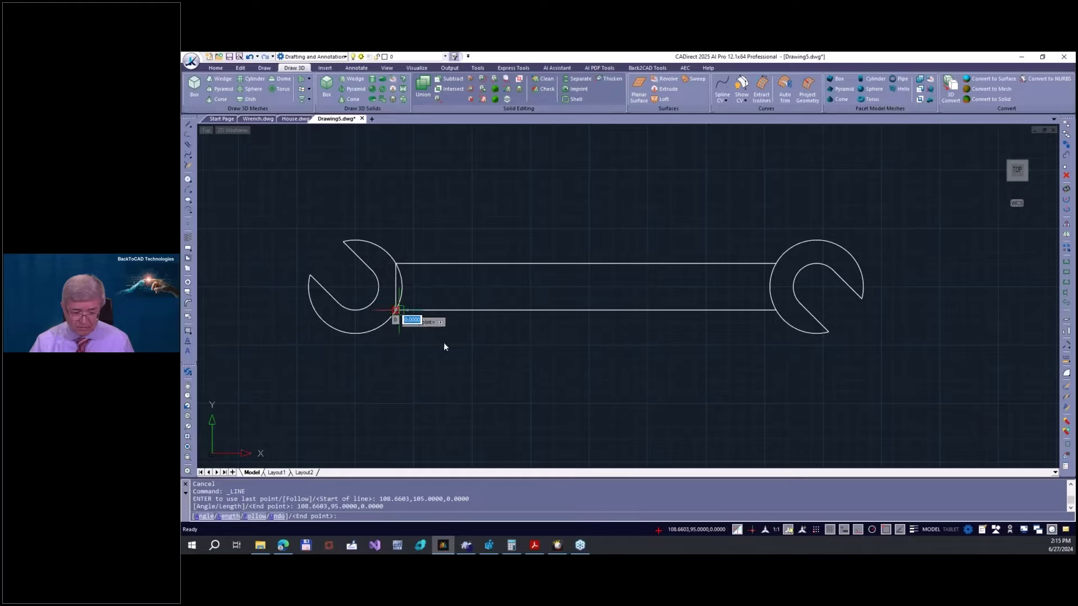
{"action": "key", "text": "Return"}
{"action": "right_click", "coordinate": [449, 345]}
{"action": "key", "text": "Escape"}
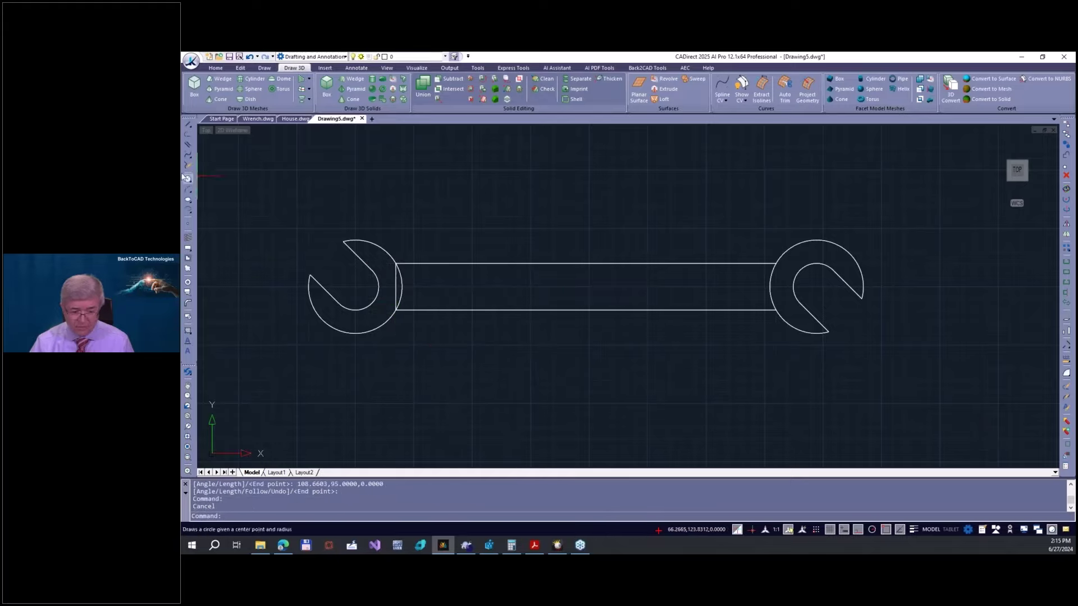
- Close the right end of the handle with a vertical line joining its upper and lower lines
{"action": "left_click", "coordinate": [188, 126]}
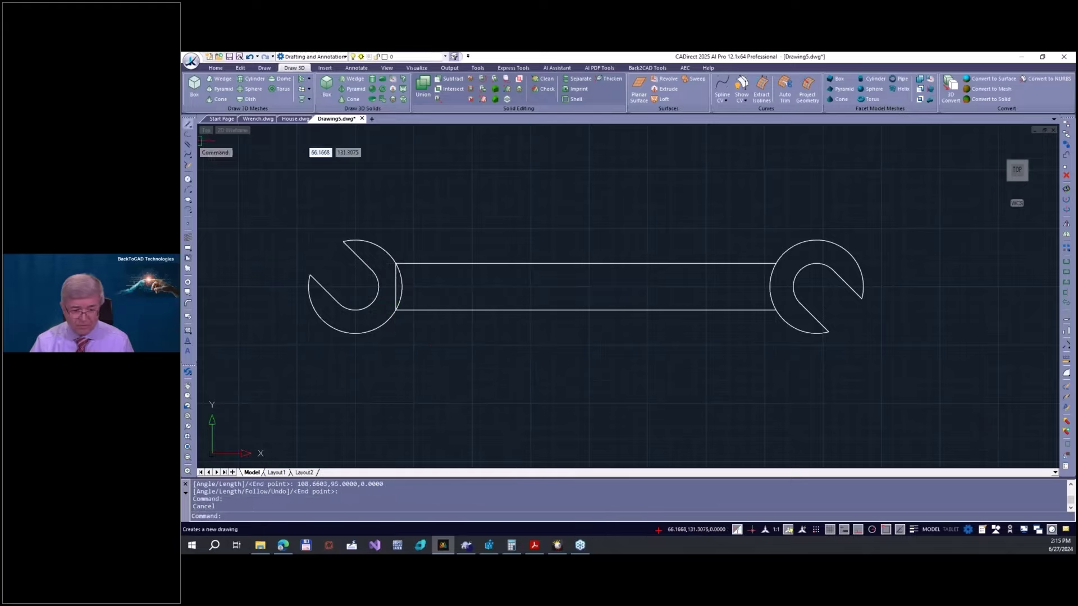
{"action": "left_click", "coordinate": [777, 264]}
{"action": "left_click", "coordinate": [777, 310]}
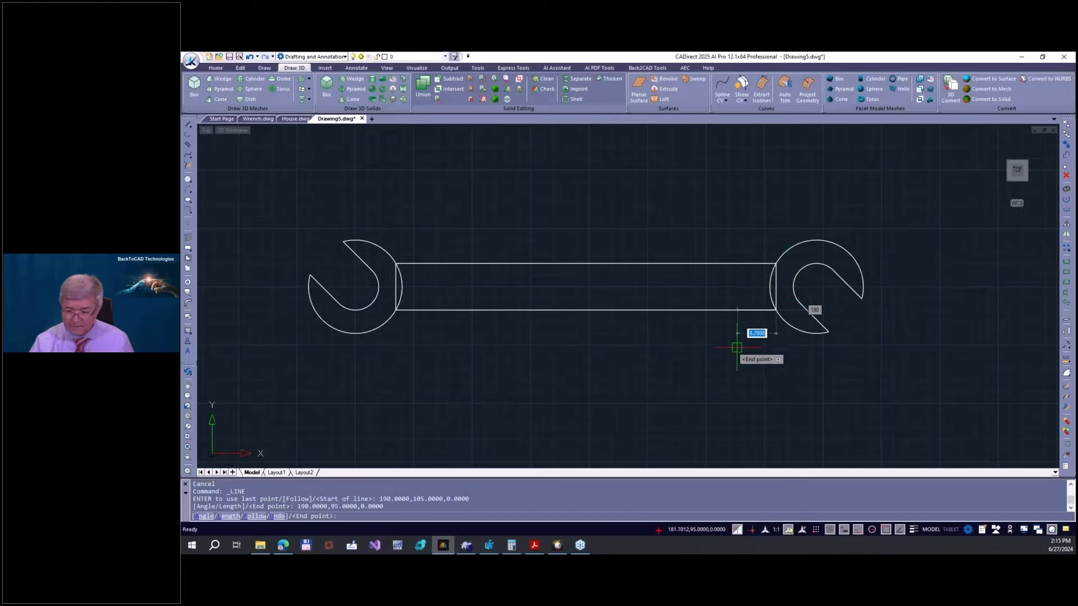
{"action": "key", "text": "Escape"}
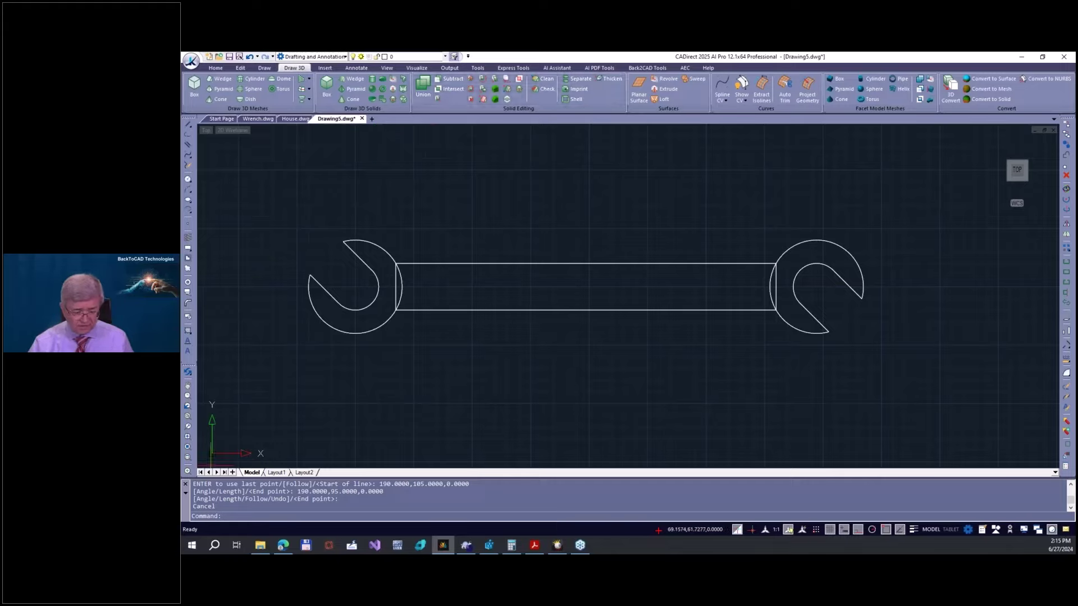
- Create a region from the four entities of the left wrench jaw
{"action": "type", "text": "region"}
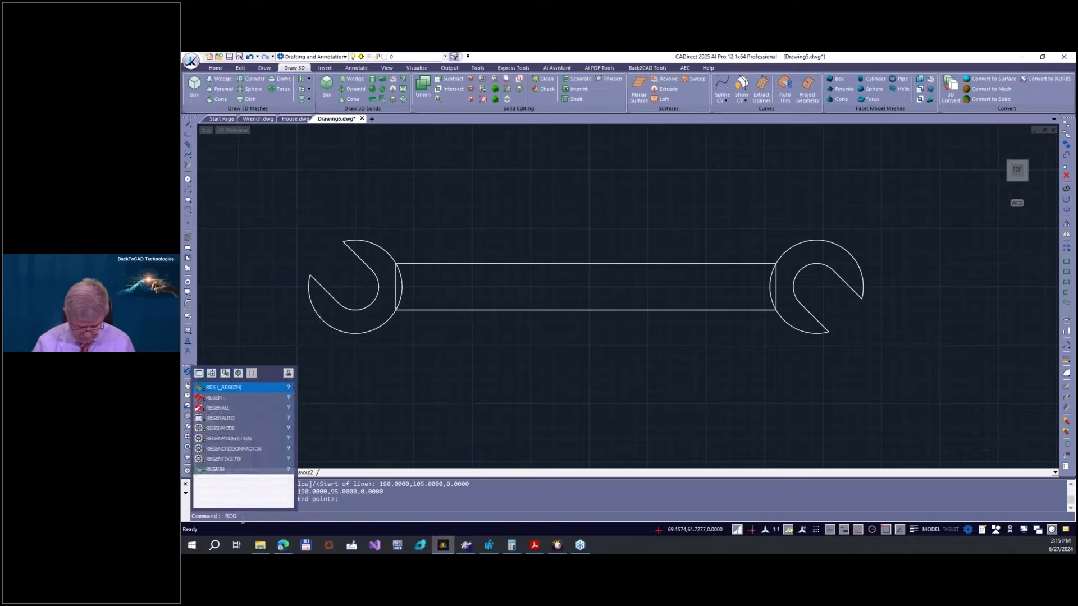
{"action": "key", "text": "Return"}
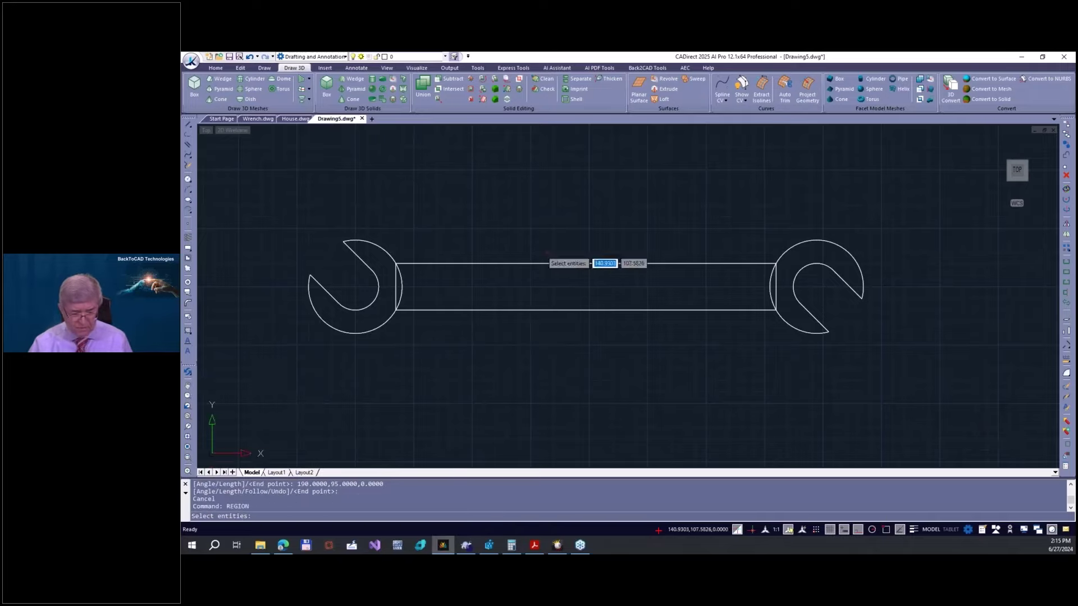
{"action": "left_click", "coordinate": [284, 234]}
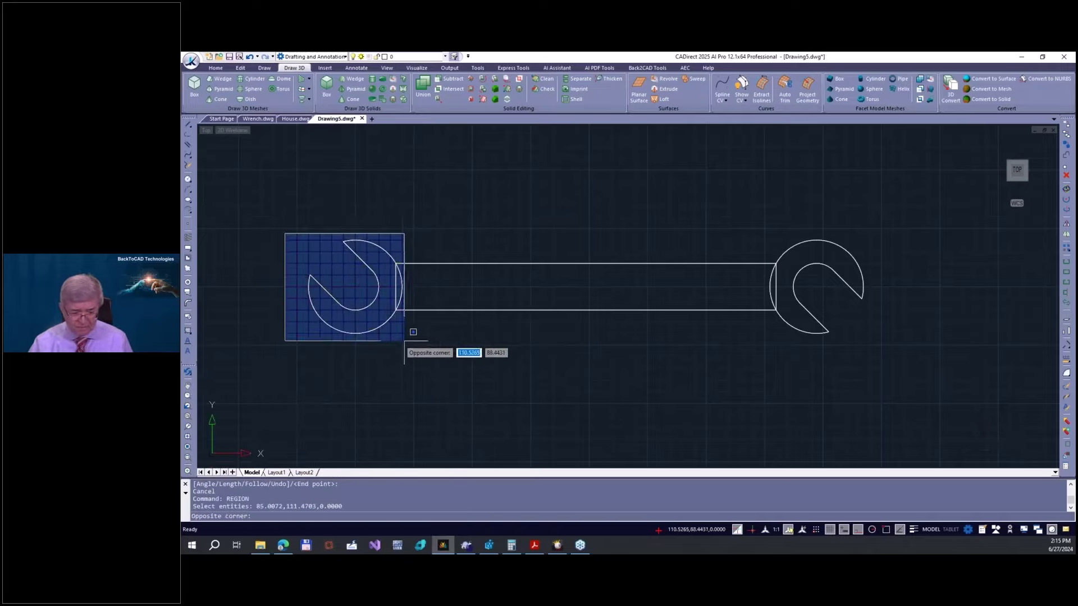
{"action": "left_click", "coordinate": [380, 338]}
{"action": "left_click", "coordinate": [392, 340]}
{"action": "left_click", "coordinate": [280, 232]}
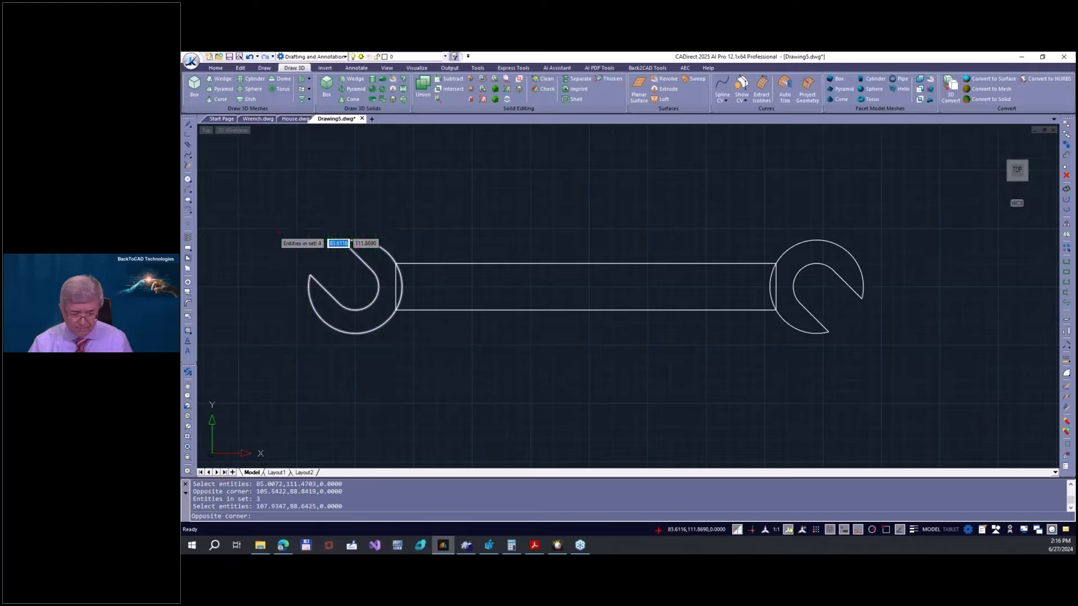
{"action": "key", "text": "Return"}
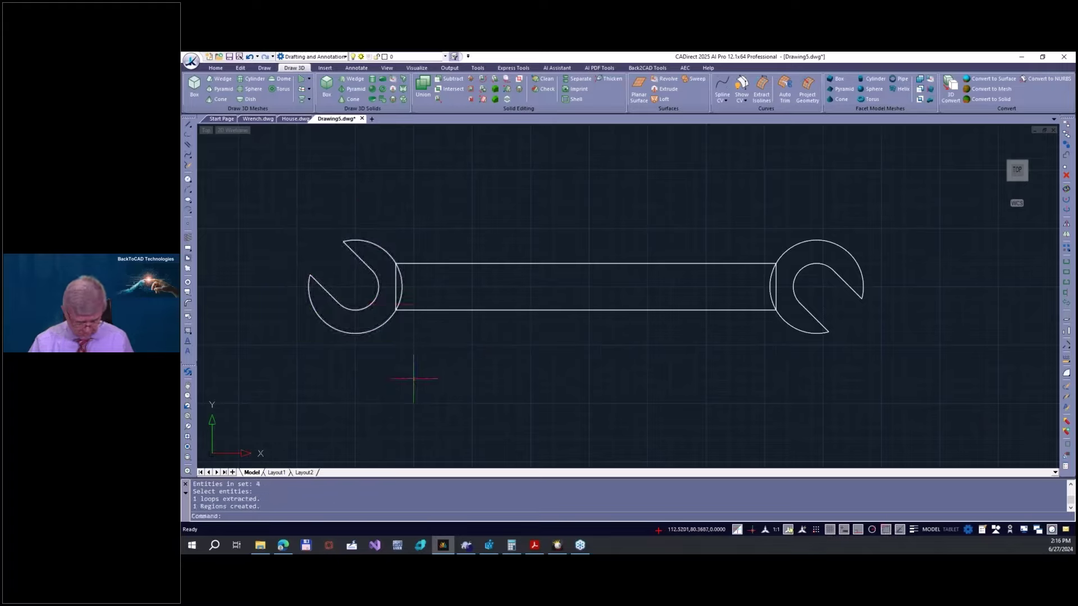
- Create a region from the four lines of the rectangular handle between the jaws
{"action": "key", "text": "Return"}
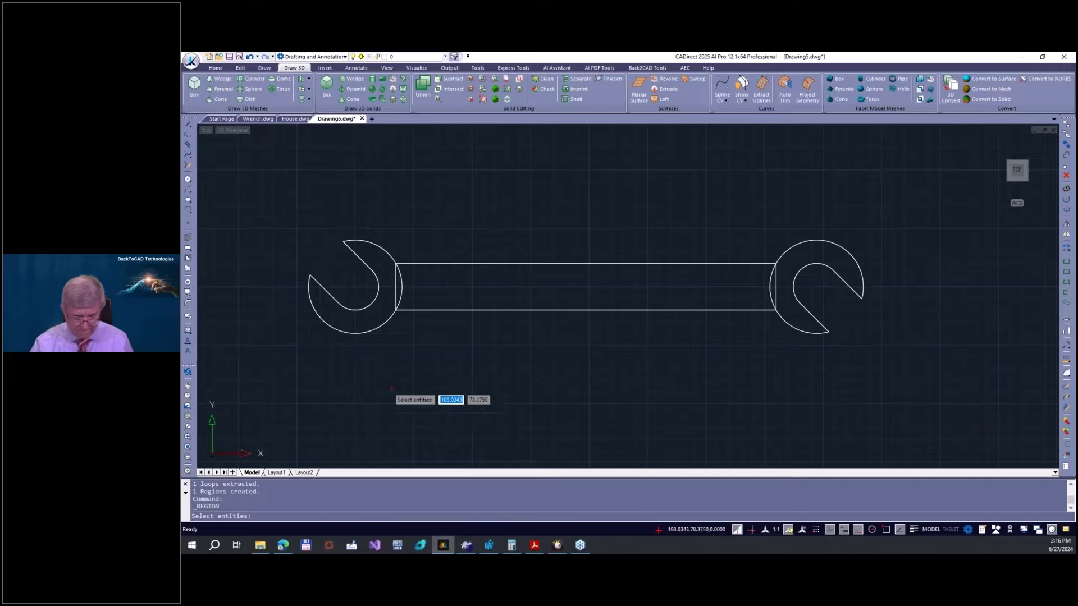
{"action": "left_click", "coordinate": [392, 248]}
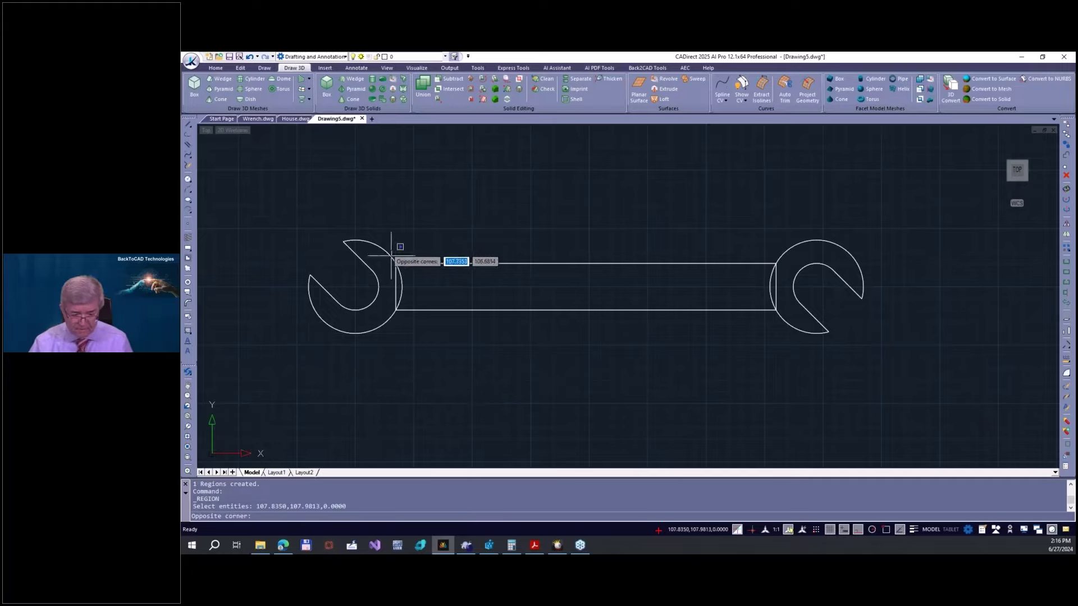
{"action": "left_click", "coordinate": [798, 318]}
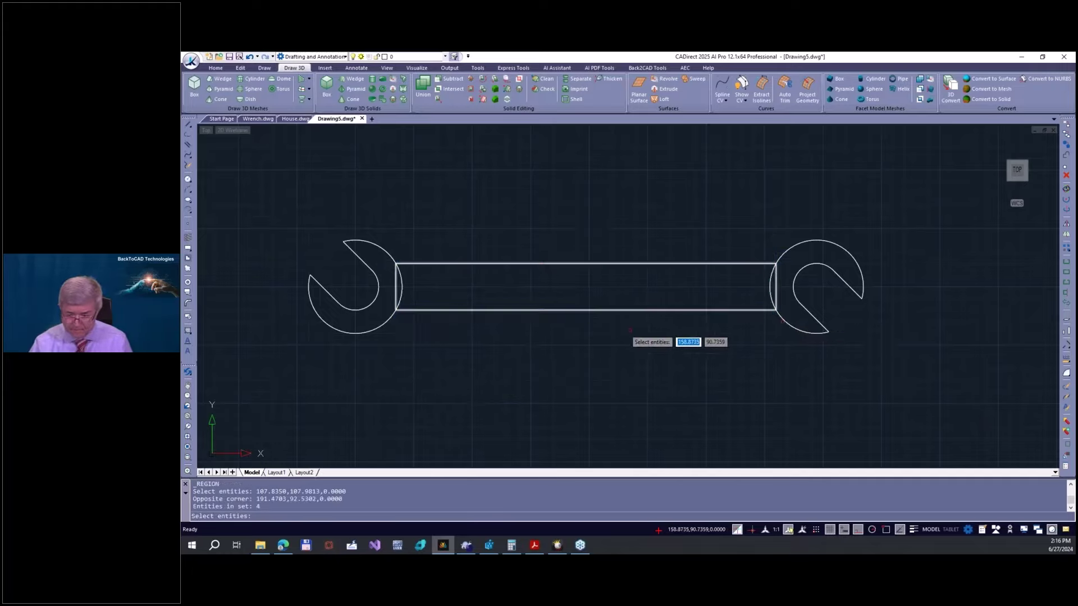
{"action": "key", "text": "Return"}
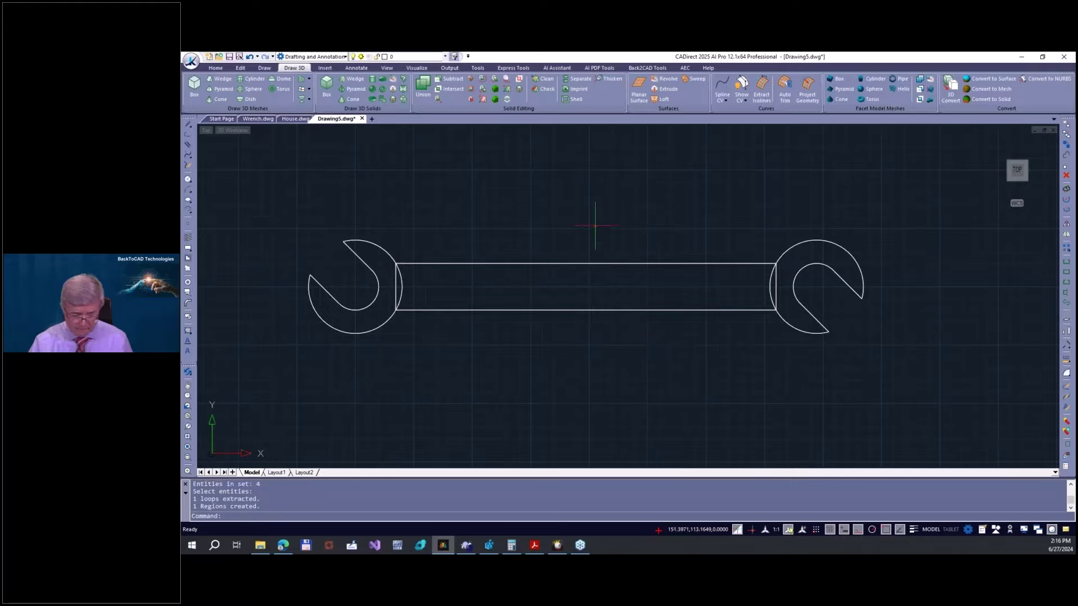
- Create a region from the four entities of the right wrench jaw
{"action": "type", "text": "region"}
{"action": "key", "text": "Return"}
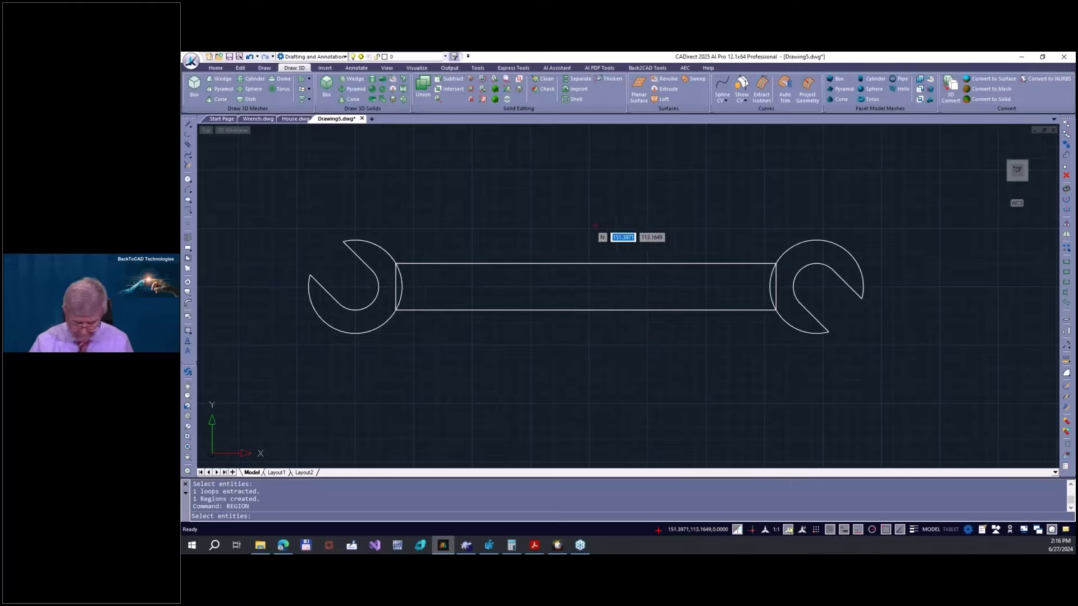
{"action": "left_click", "coordinate": [762, 220]}
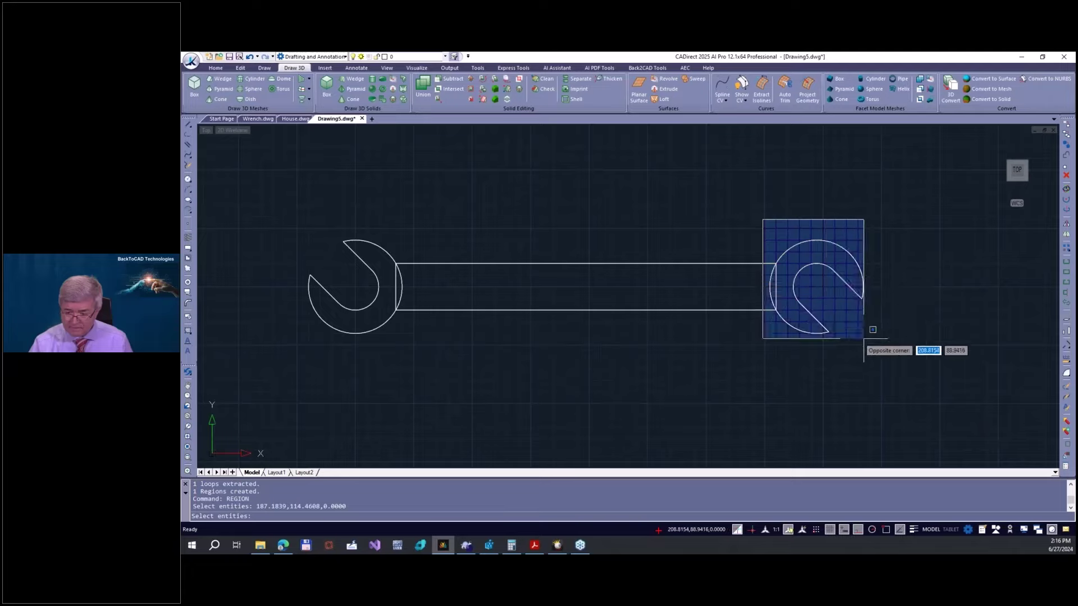
{"action": "left_click", "coordinate": [893, 348]}
{"action": "key", "text": "Return"}
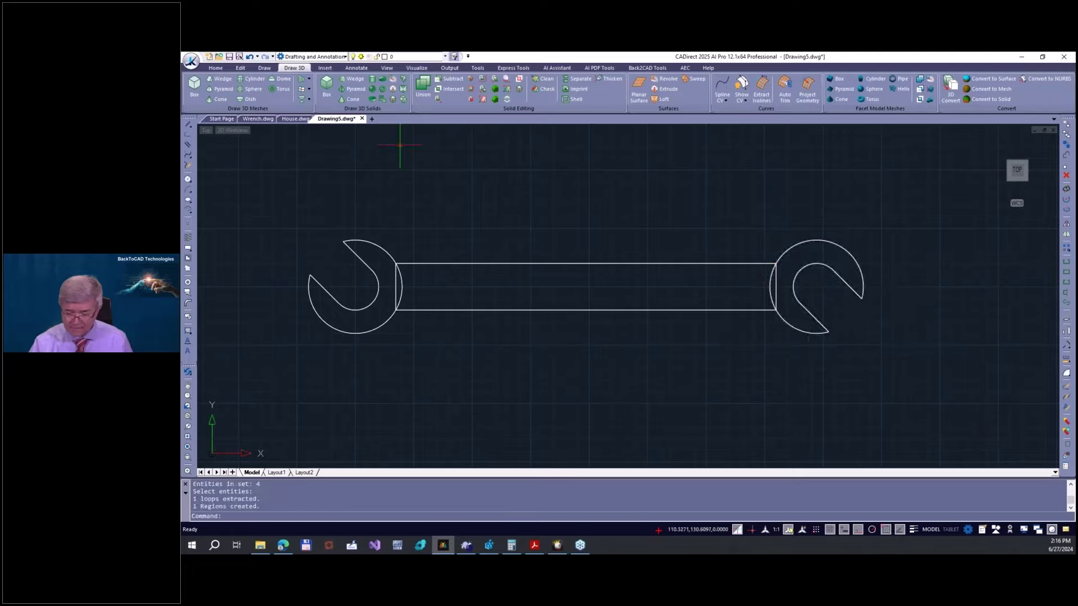
- Create a new layer named 3D Construction and set its color to yellow
{"action": "left_click", "coordinate": [215, 70]}
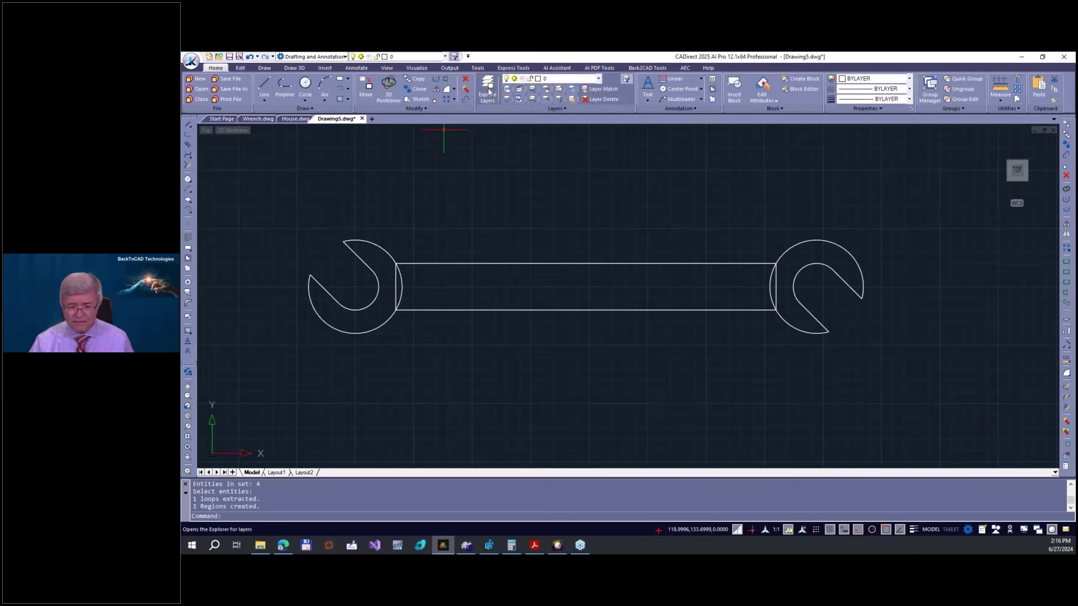
{"action": "key", "text": "ctrl+shift+l"}
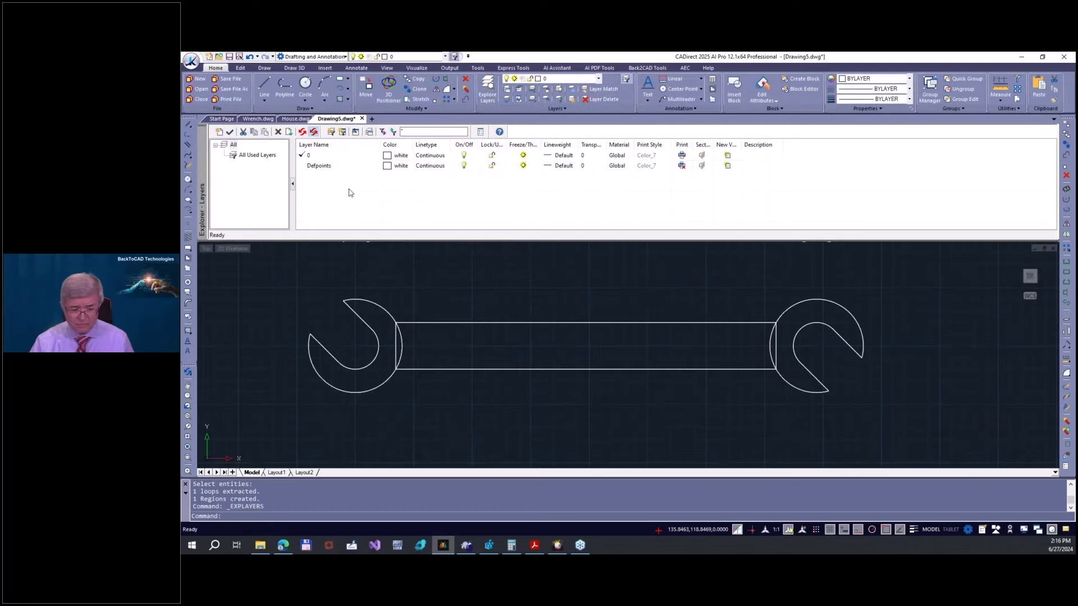
{"action": "right_click", "coordinate": [340, 201]}
{"action": "left_click", "coordinate": [360, 203]}
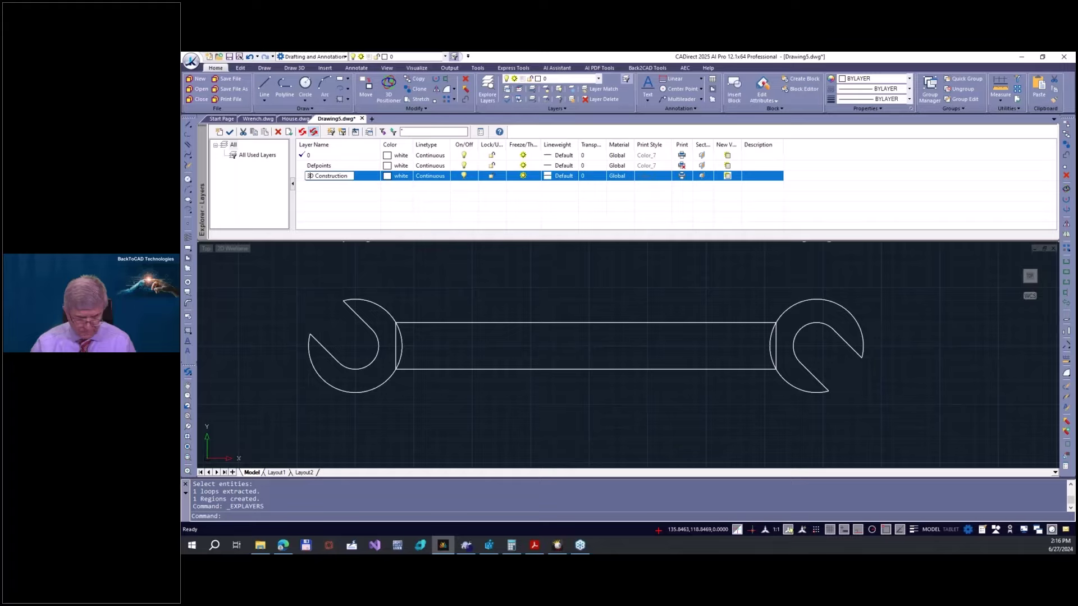
{"action": "left_click", "coordinate": [397, 177]}
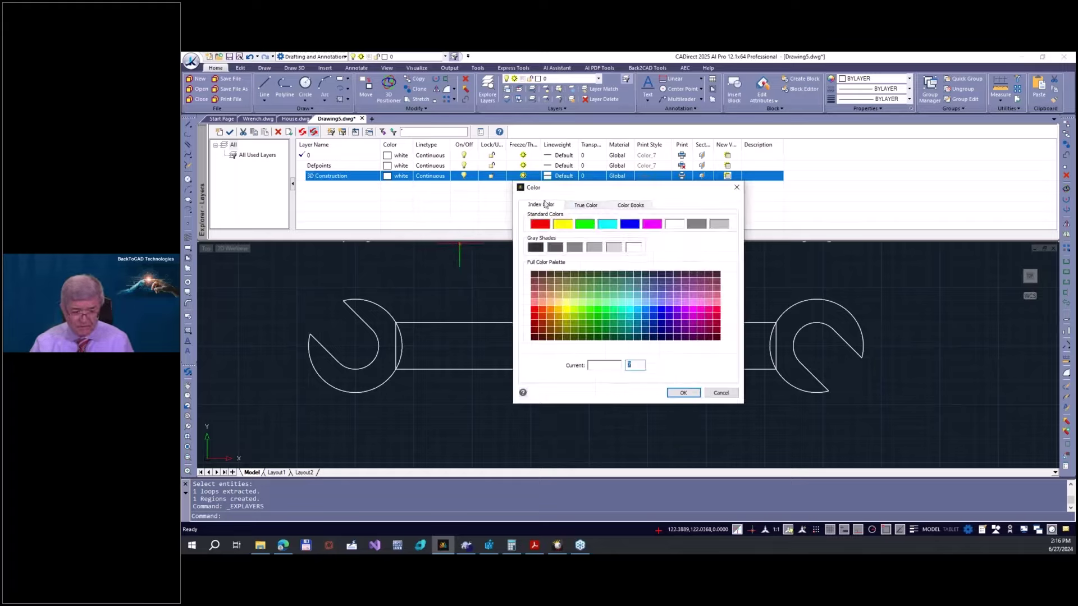
{"action": "left_click", "coordinate": [570, 226]}
{"action": "left_click", "coordinate": [680, 392]}
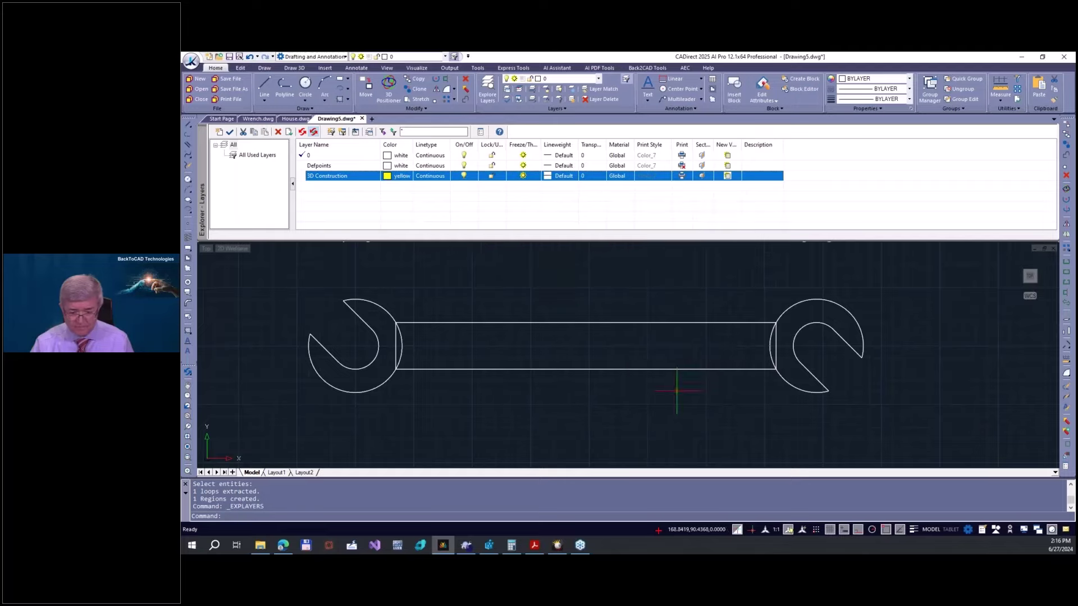
- Move both jaw regions and the handle region to the 3D Construction layer and close the layer explorer
{"action": "left_click", "coordinate": [282, 275]}
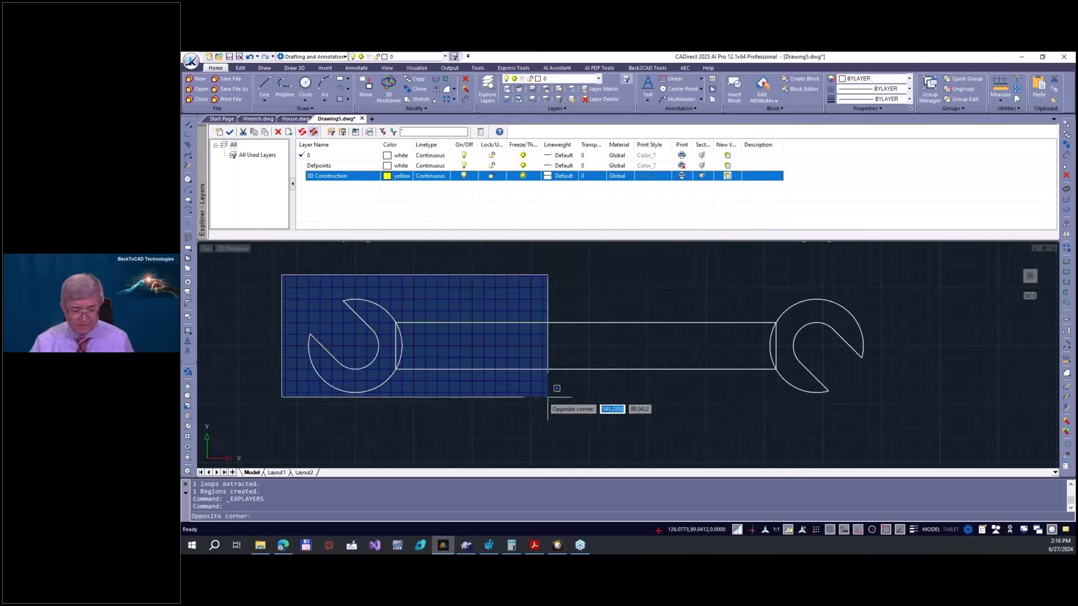
{"action": "left_click", "coordinate": [884, 411]}
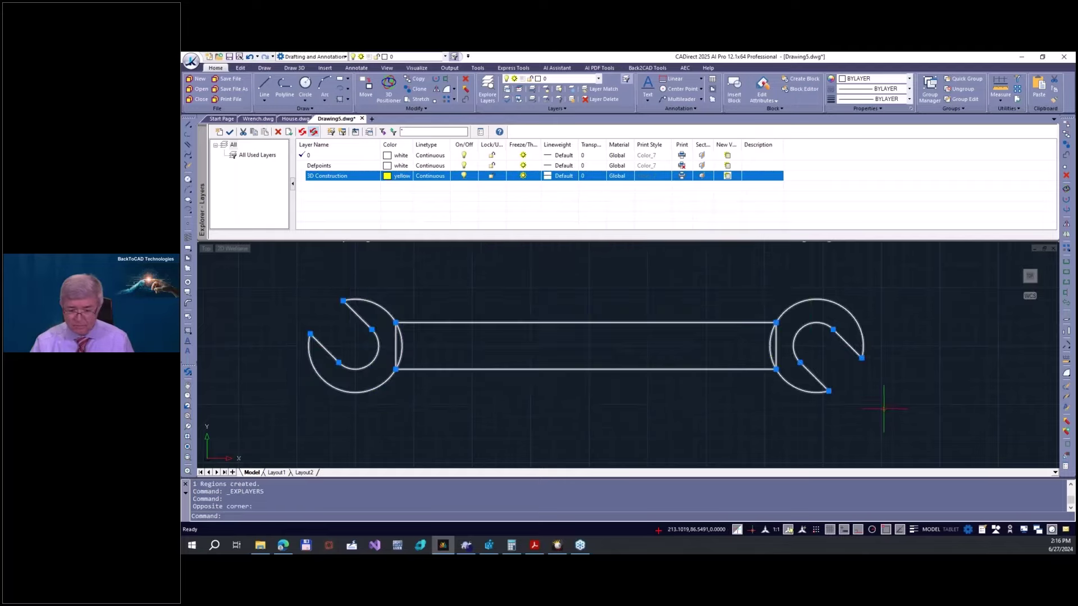
{"action": "left_click", "coordinate": [599, 79]}
{"action": "left_click", "coordinate": [567, 103]}
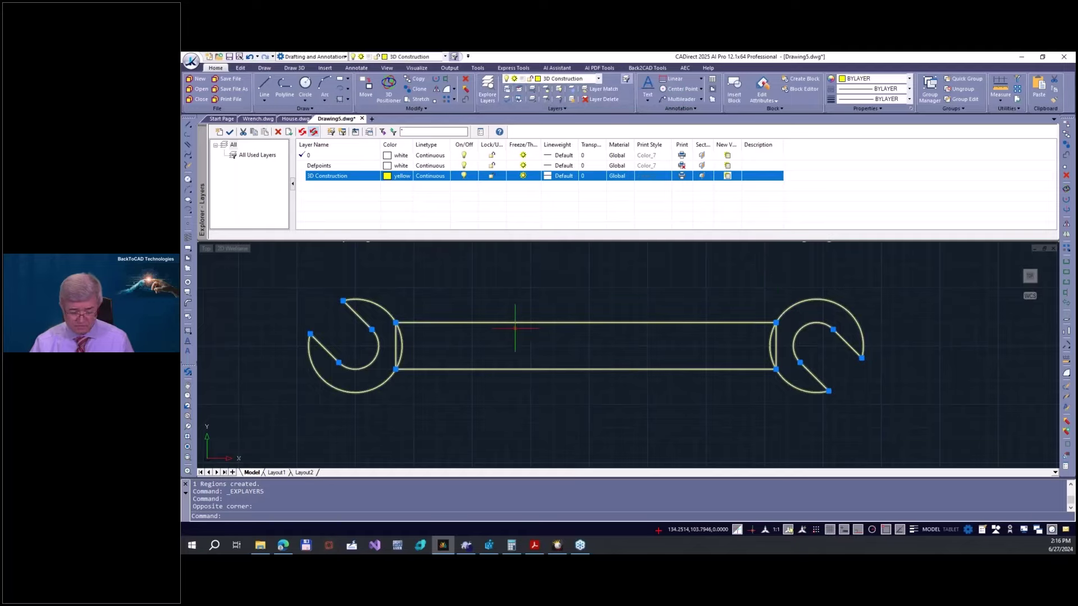
{"action": "key", "text": "Escape"}
{"action": "key", "text": "Escape"}
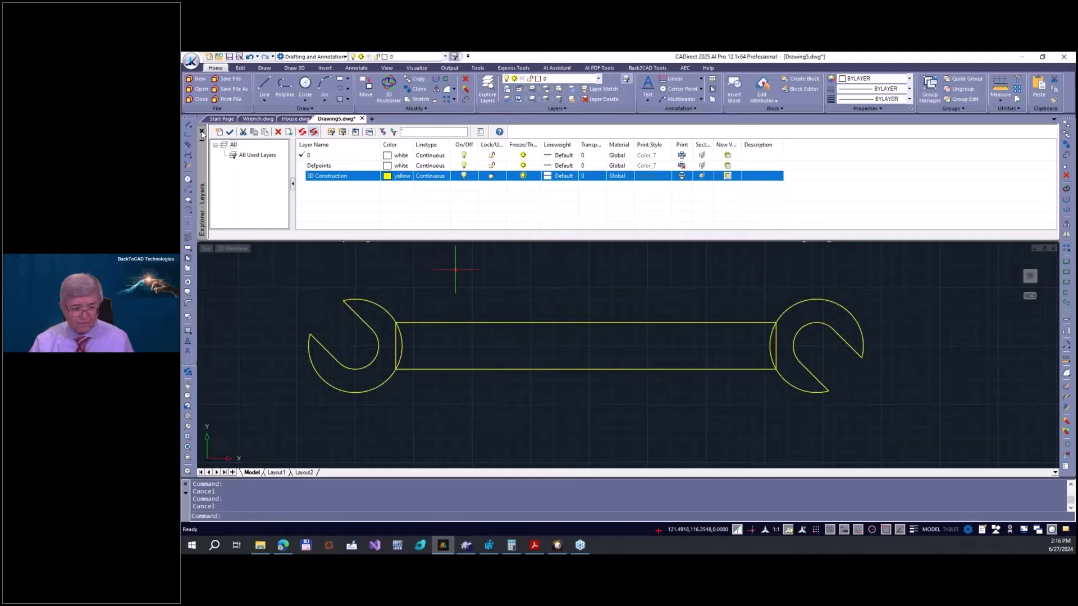
{"action": "left_click", "coordinate": [202, 132]}
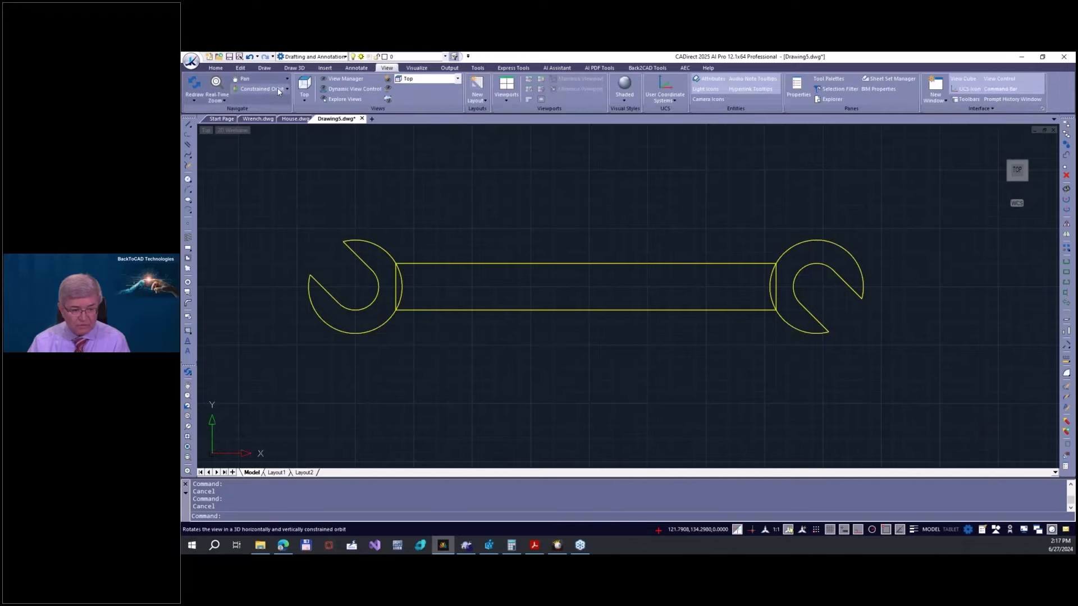
- Orbit from the top view to an oblique 3D view of the whole wrench using the constrained orbit
{"action": "left_click", "coordinate": [277, 88]}
{"action": "left_click_drag", "start_coordinate": [594, 236], "coordinate": [554, 205]}
{"action": "left_click_drag", "start_coordinate": [418, 213], "coordinate": [423, 195]}
{"action": "left_click_drag", "start_coordinate": [729, 228], "coordinate": [690, 201]}
{"action": "mouse_move", "coordinate": [1020, 171]}
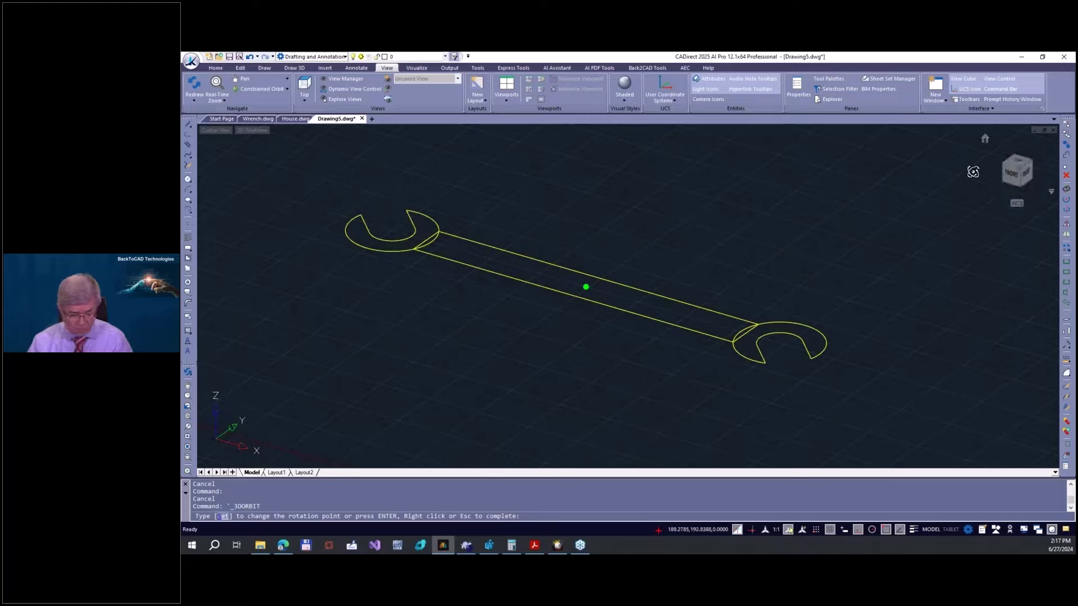
{"action": "key", "text": "Escape"}
{"action": "key", "text": "Escape"}
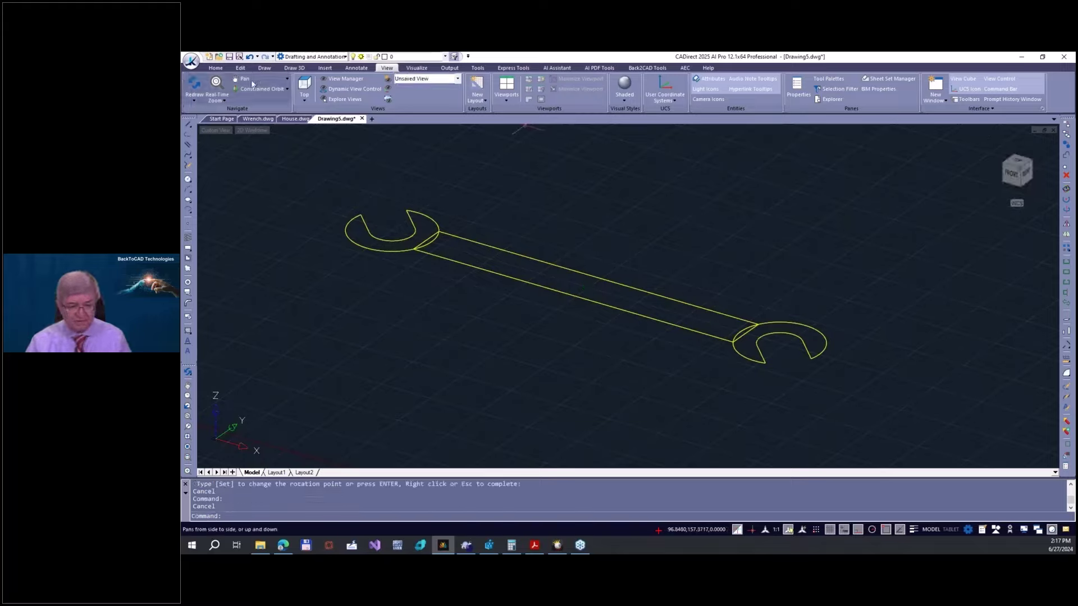
{"action": "left_click", "coordinate": [293, 68]}
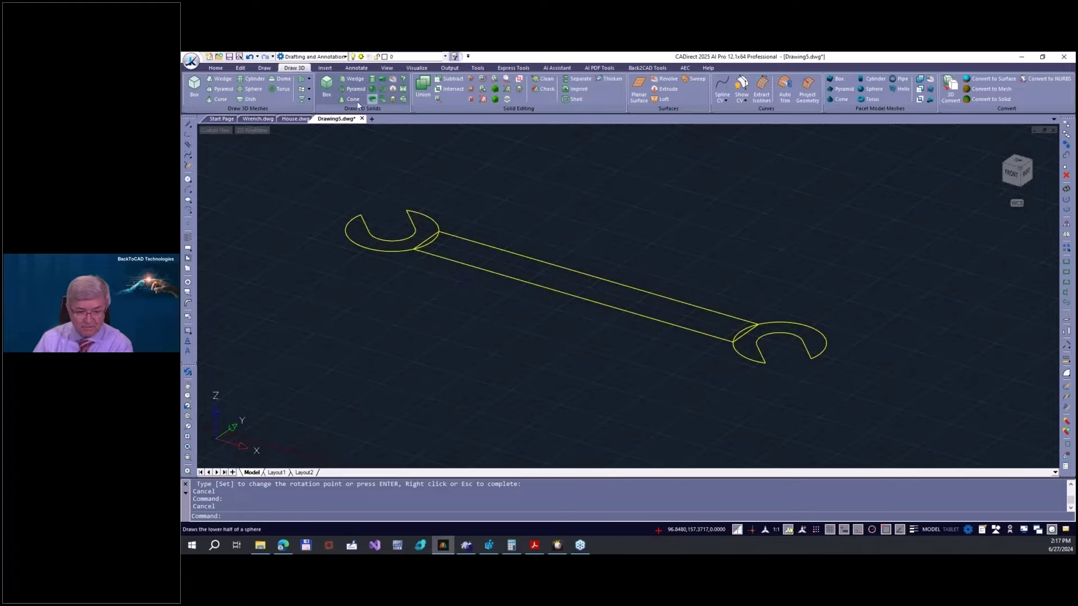
{"action": "left_click", "coordinate": [403, 89]}
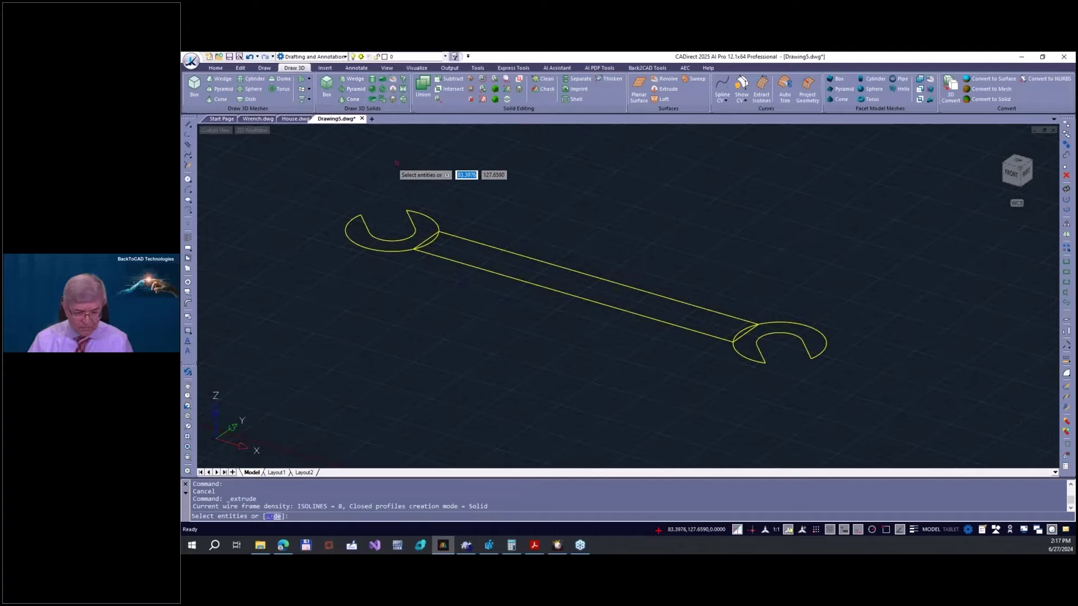
{"action": "key", "text": "Escape"}
- Inspect the entity properties of the left jaw to check its type, layer and geometry
{"action": "left_click", "coordinate": [418, 211]}
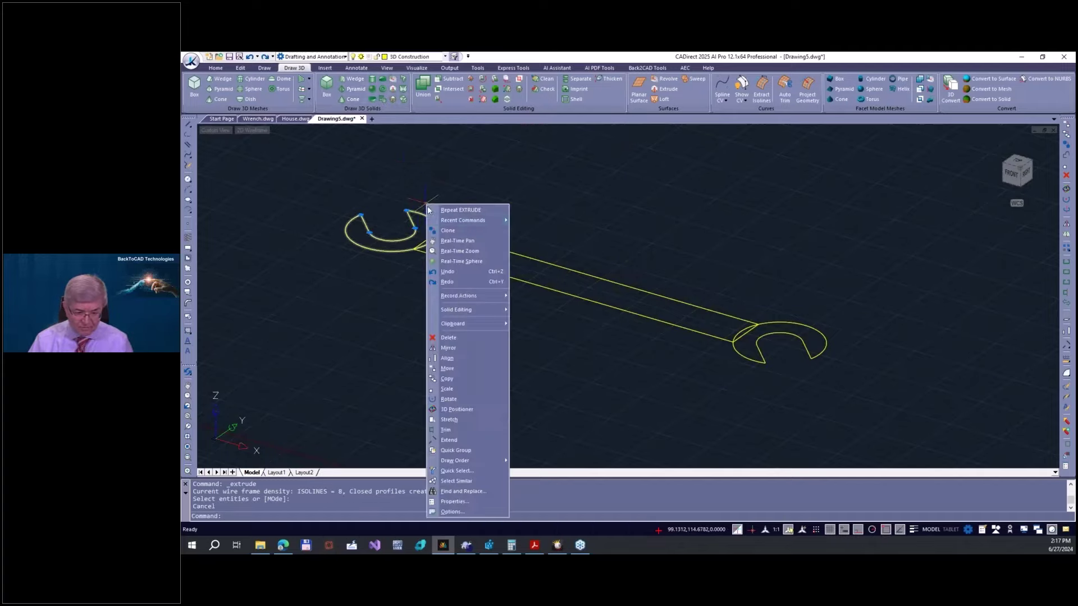
{"action": "right_click", "coordinate": [426, 202]}
{"action": "left_click", "coordinate": [464, 501]}
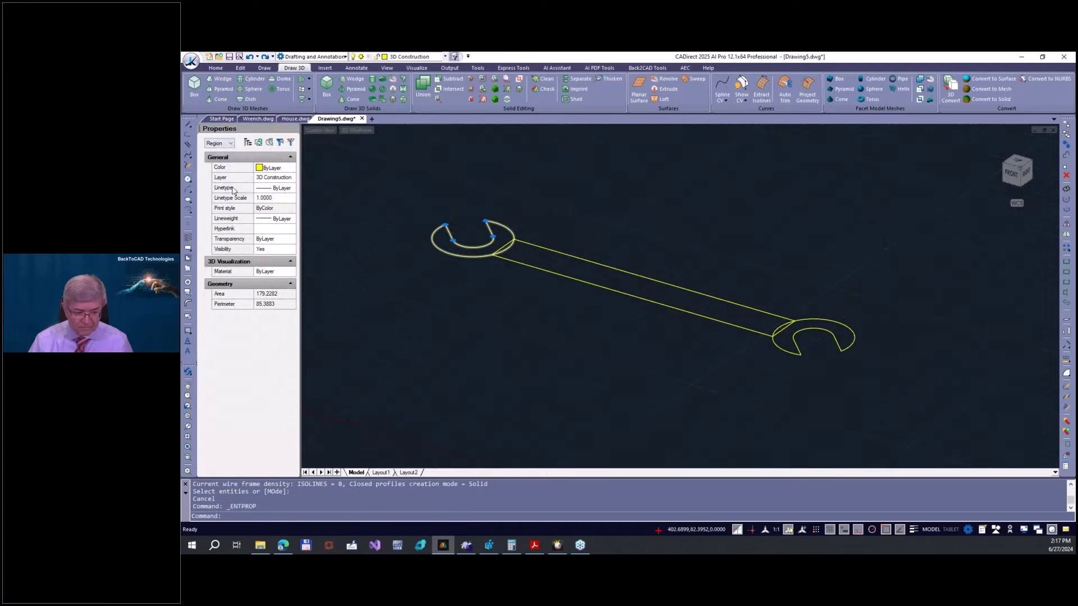
{"action": "left_click", "coordinate": [294, 129]}
{"action": "scroll", "coordinate": [292, 225], "scroll_direction": "up", "scroll_amount": 1}
{"action": "scroll", "coordinate": [292, 225], "scroll_direction": "up", "scroll_amount": 2}
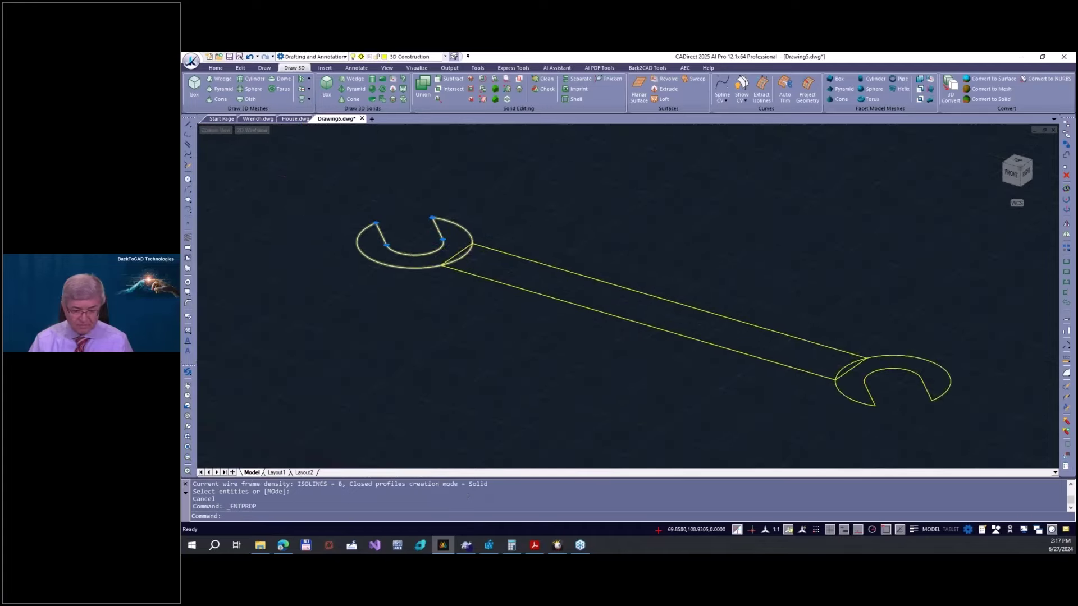
{"action": "key", "text": "Escape"}
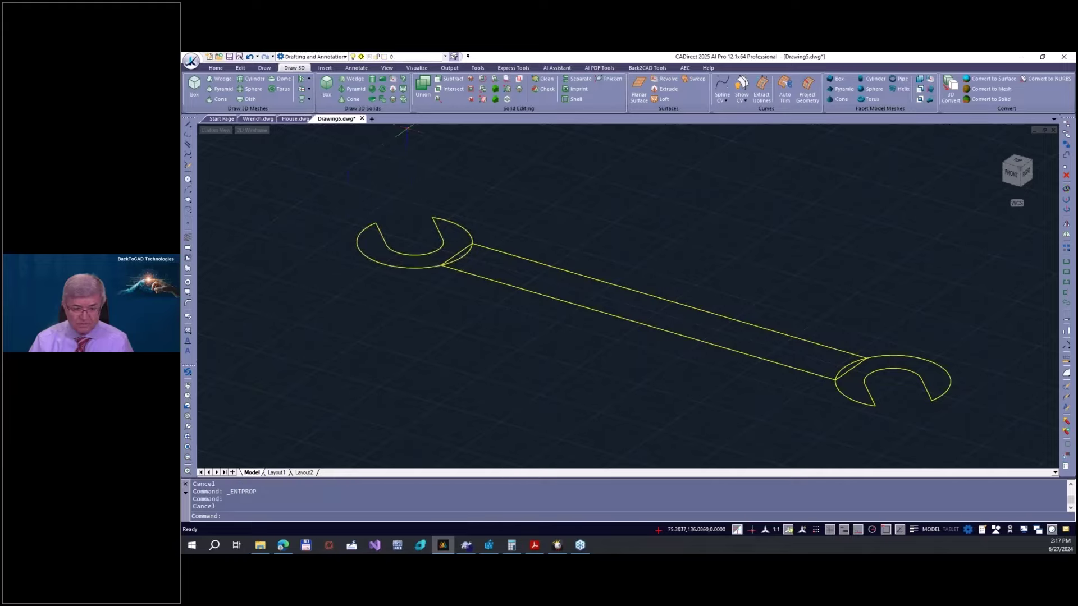
- Extrude the left wrench jaw region to a height of 8
{"action": "left_click", "coordinate": [396, 95]}
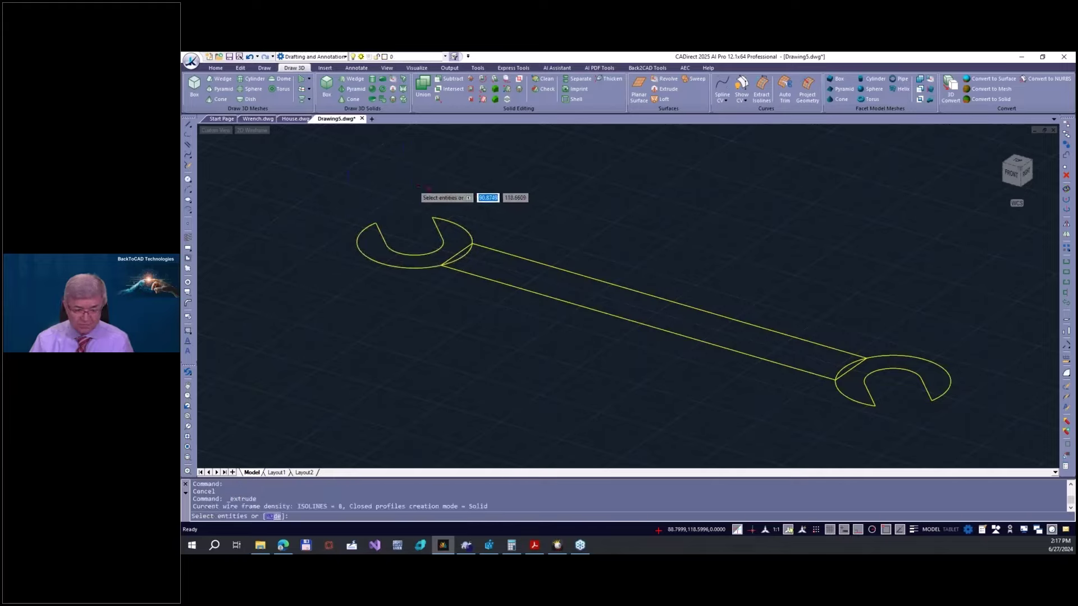
{"action": "left_click", "coordinate": [443, 225]}
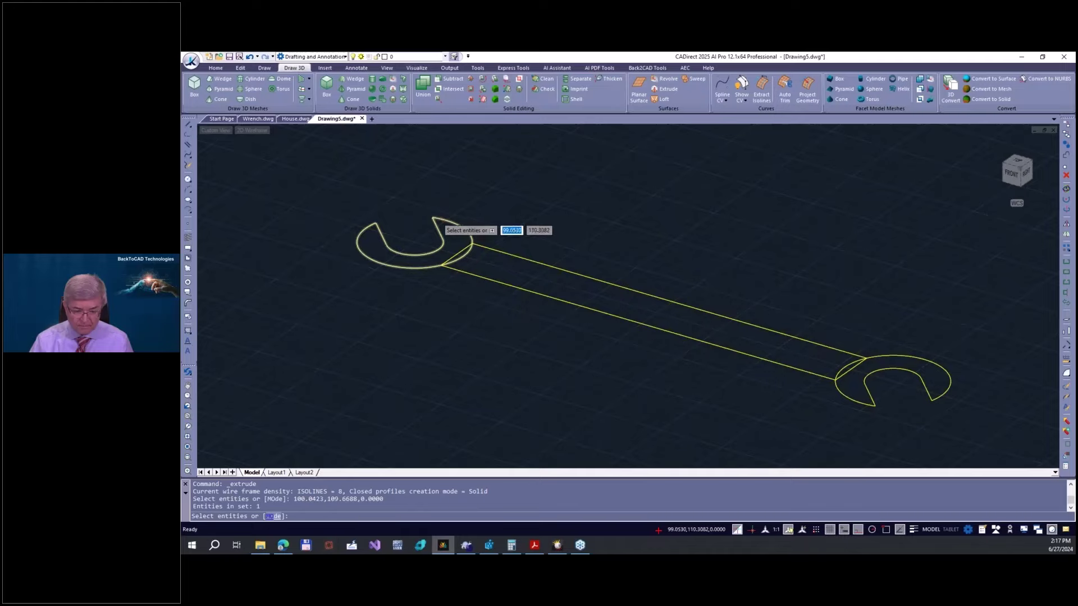
{"action": "key", "text": "Return"}
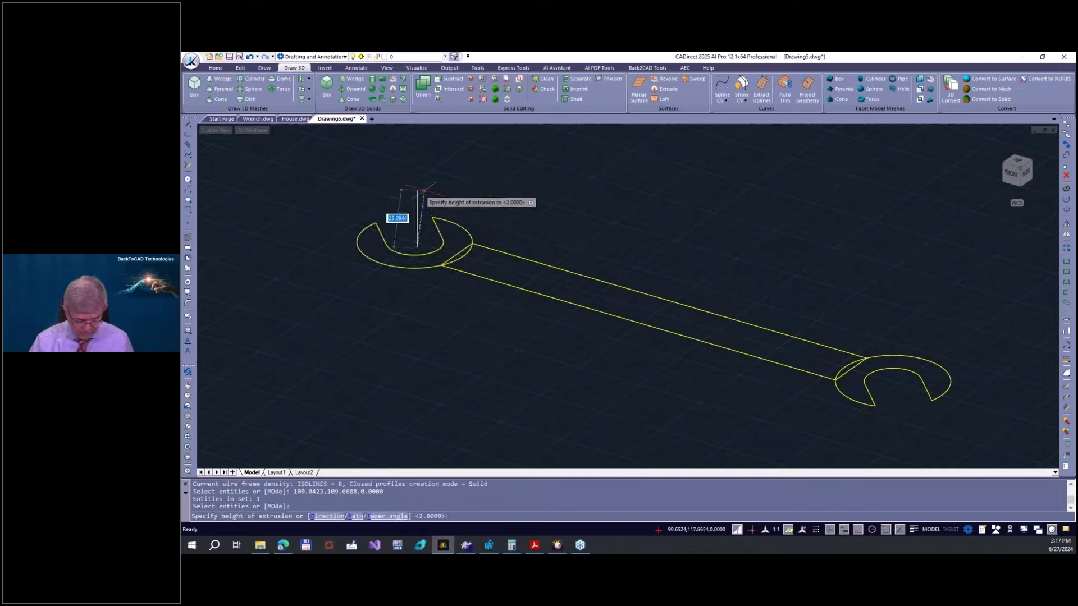
{"action": "type", "text": "8"}
{"action": "key", "text": "Return"}
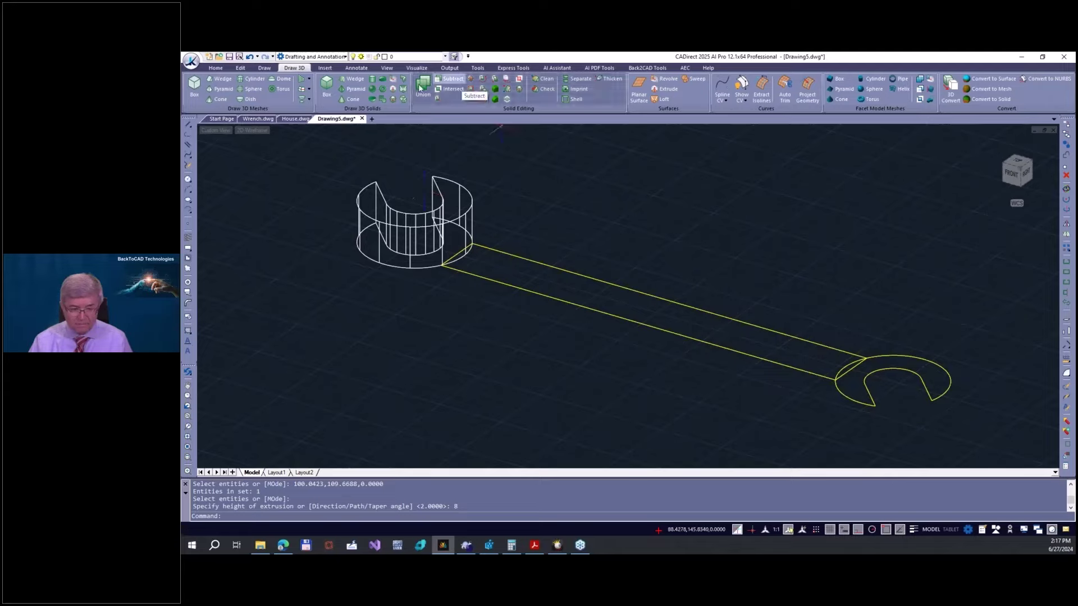
{"action": "key", "text": "Return"}
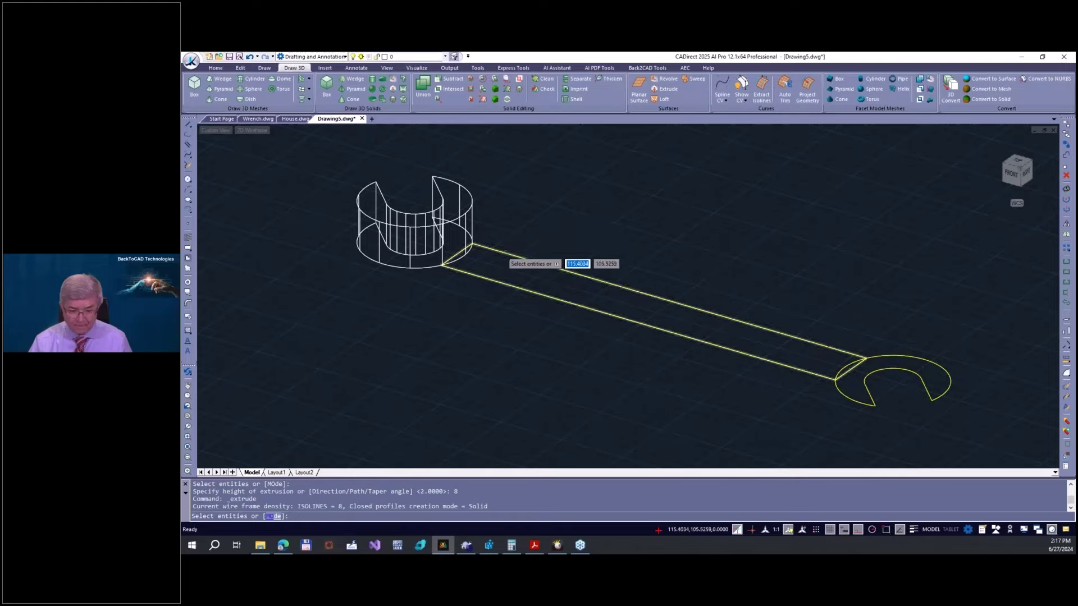
{"action": "left_click", "coordinate": [507, 256]}
{"action": "key", "text": "Return"}
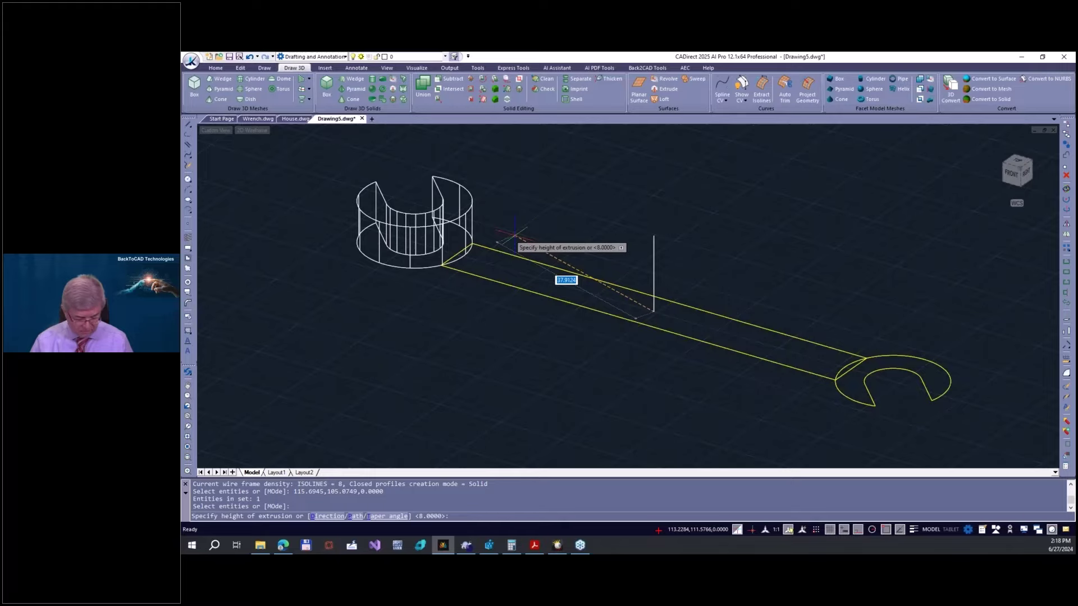
{"action": "key", "text": "Escape"}
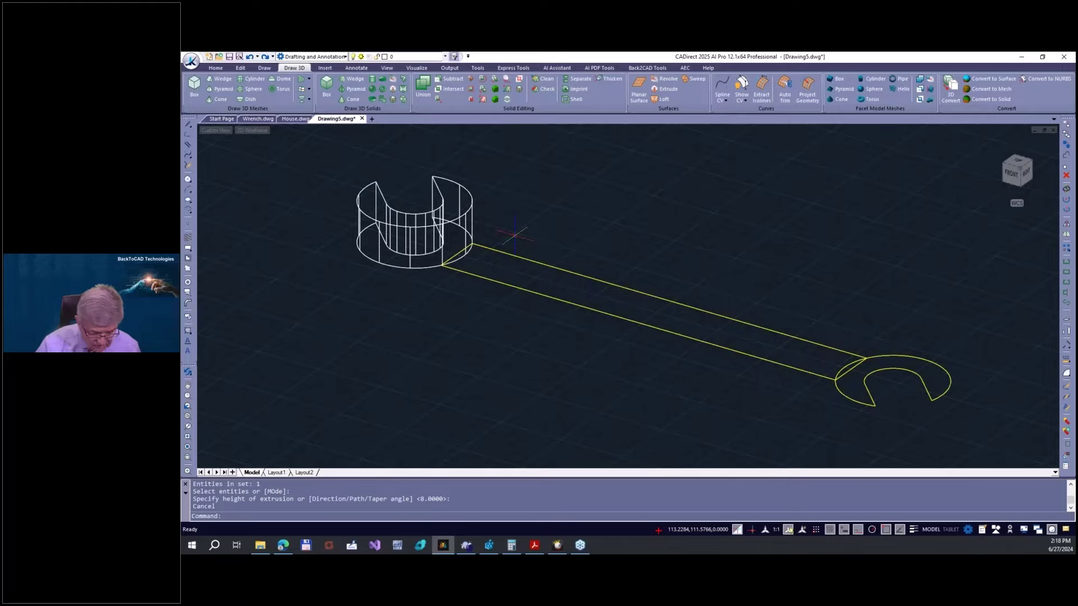
- Undo the last extrusion and extrude the open jaw profile at the handle's upper end to a height of 6
{"action": "key", "text": "Escape"}
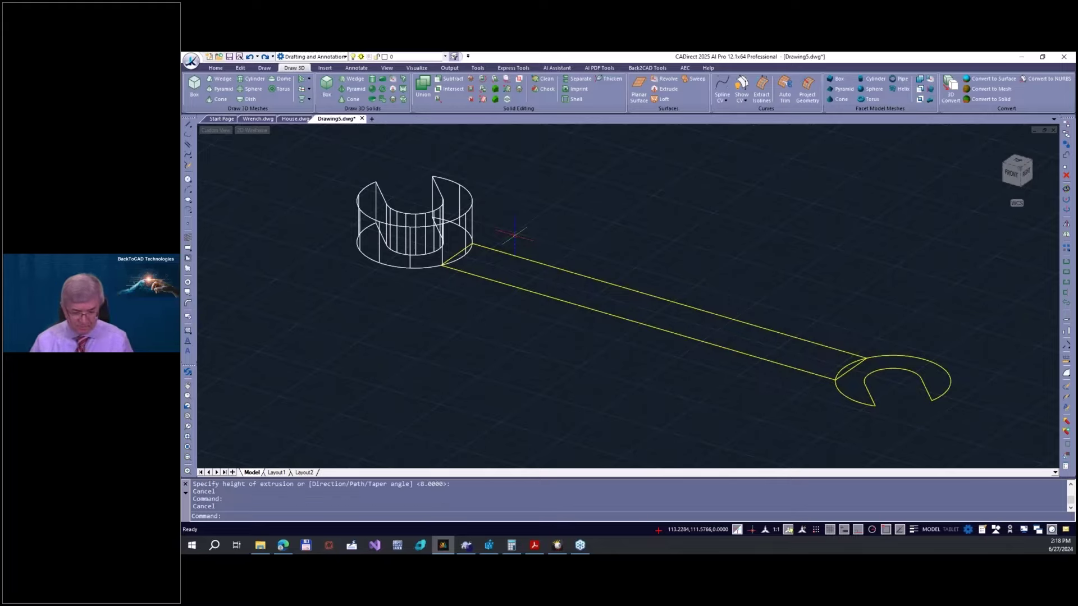
{"action": "key", "text": "ctrl+z"}
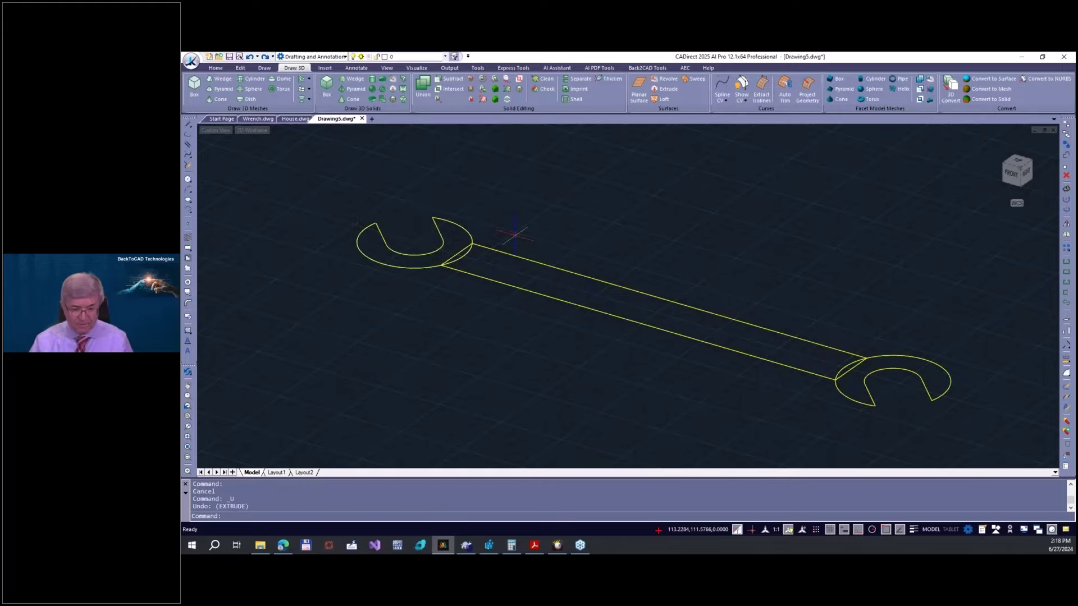
{"action": "left_click", "coordinate": [402, 90]}
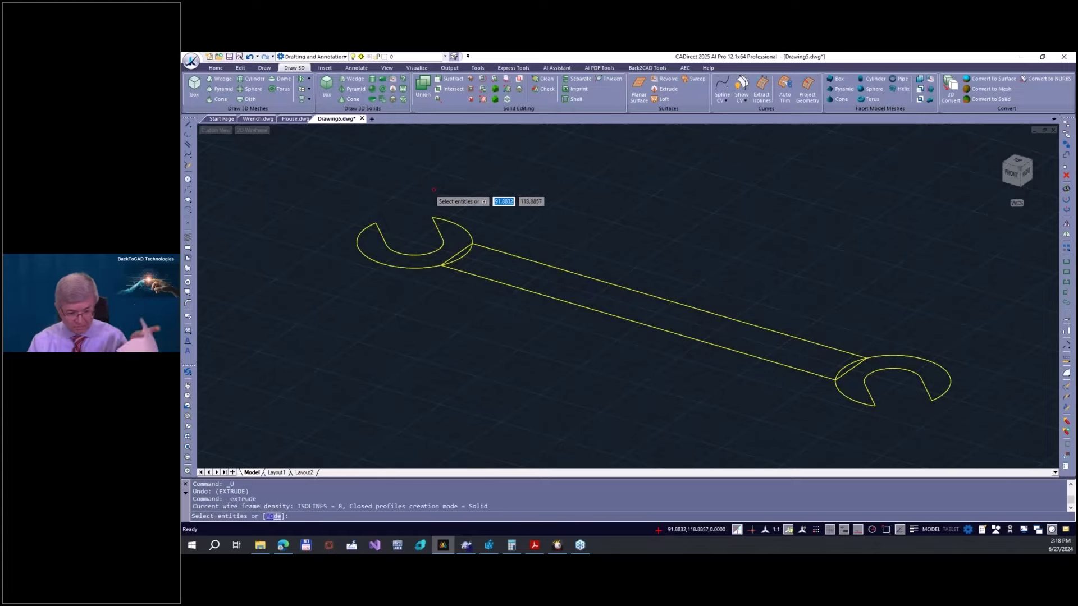
{"action": "left_click", "coordinate": [443, 221]}
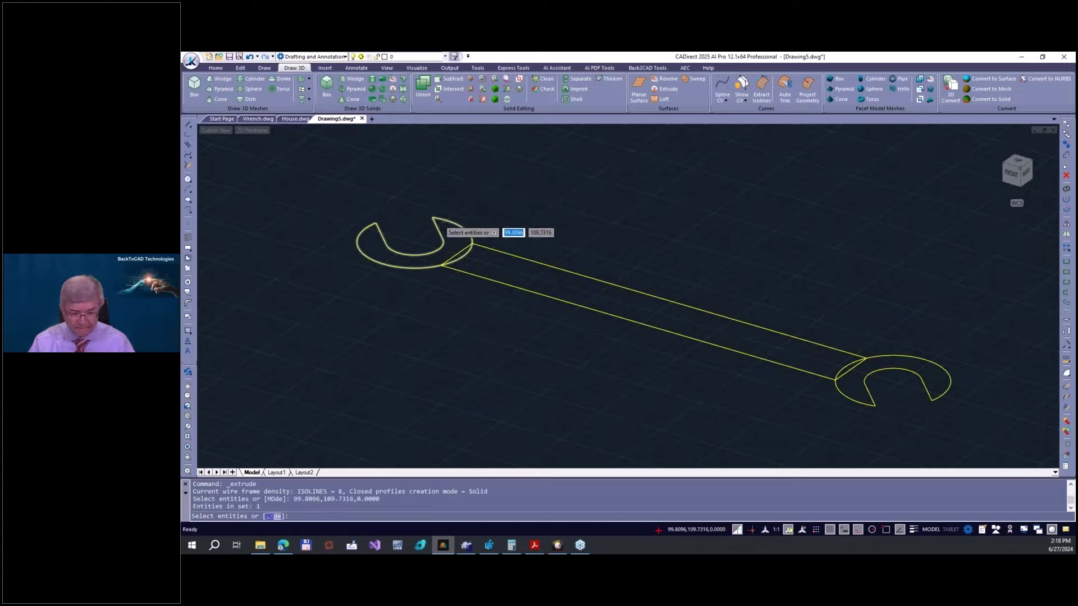
{"action": "key", "text": "Return"}
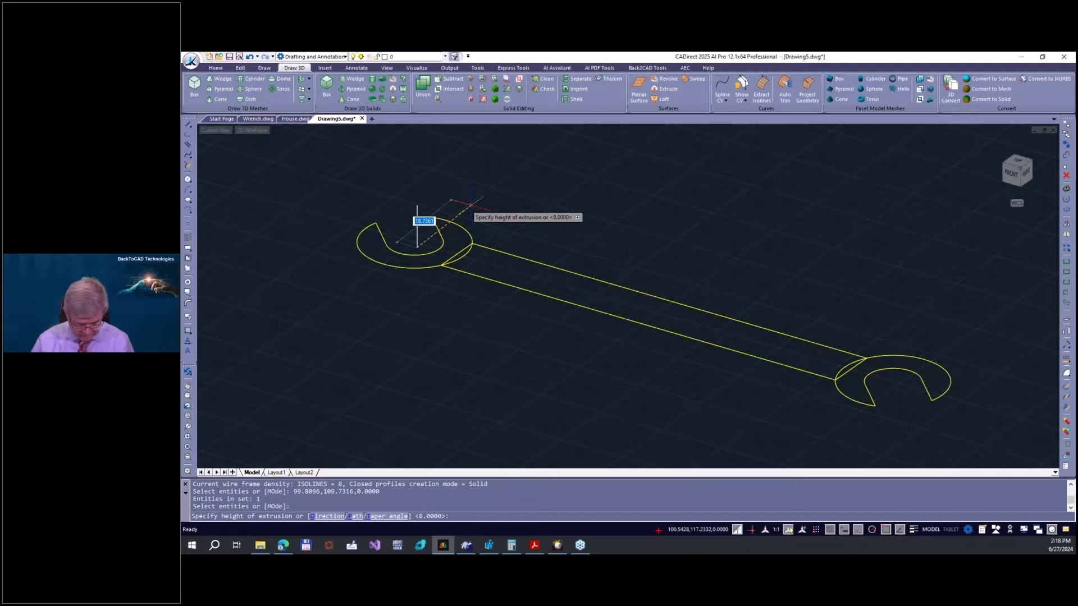
{"action": "type", "text": "6"}
{"action": "key", "text": "Return"}
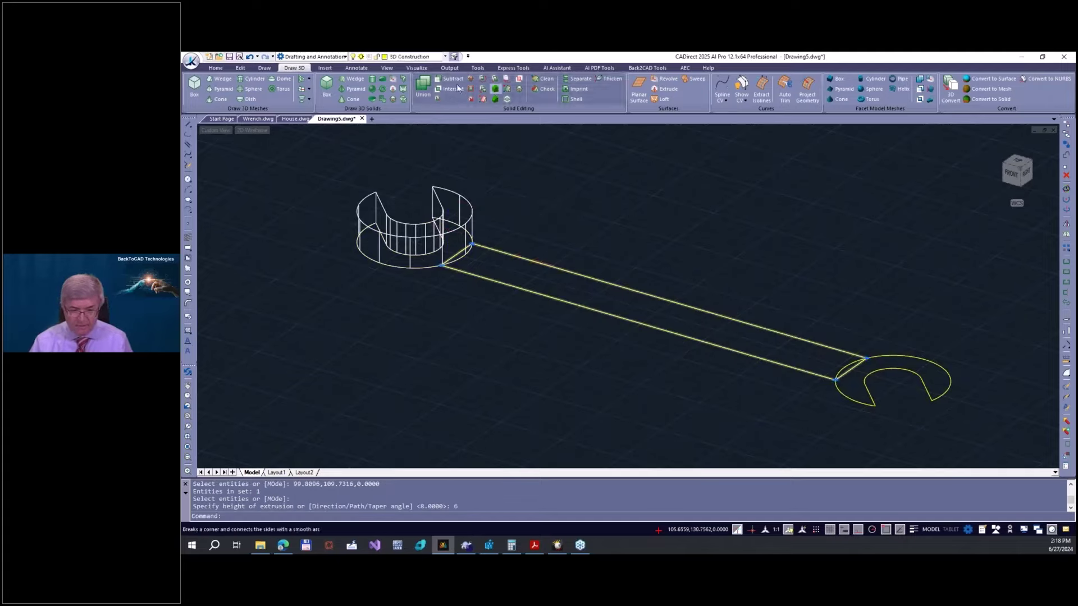
- Extrude the wrench's handle profile to a height of 2
{"action": "left_click", "coordinate": [397, 89]}
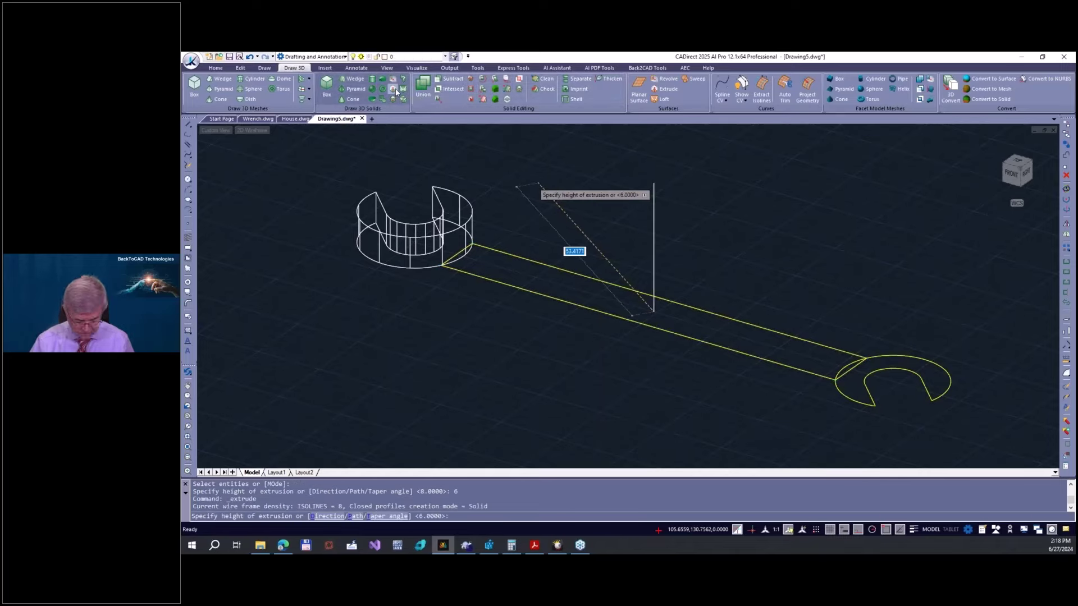
{"action": "type", "text": "2"}
{"action": "key", "text": "Return"}
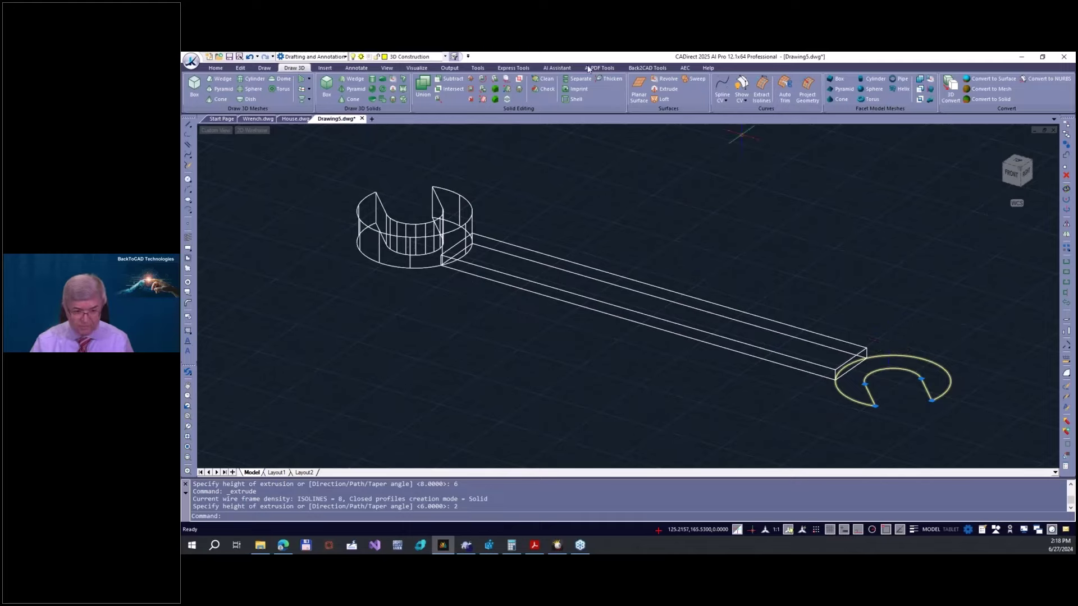
- Extrude the open jaw profile at the handle's lower end to a height of 6
{"action": "left_click", "coordinate": [394, 89]}
{"action": "type", "text": "6"}
{"action": "key", "text": "Return"}
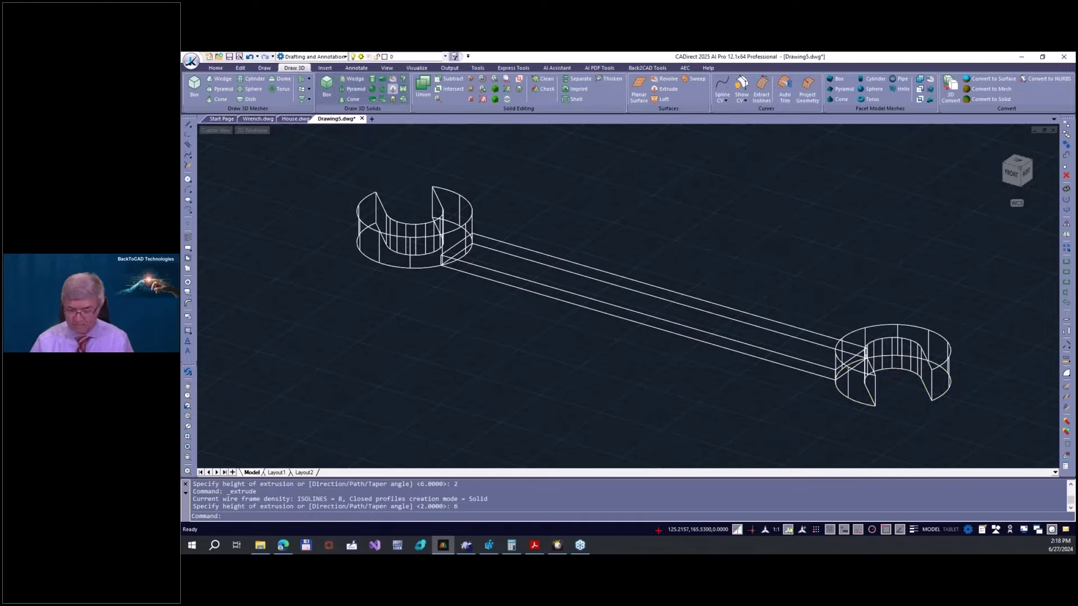
{"action": "key", "text": "Escape"}
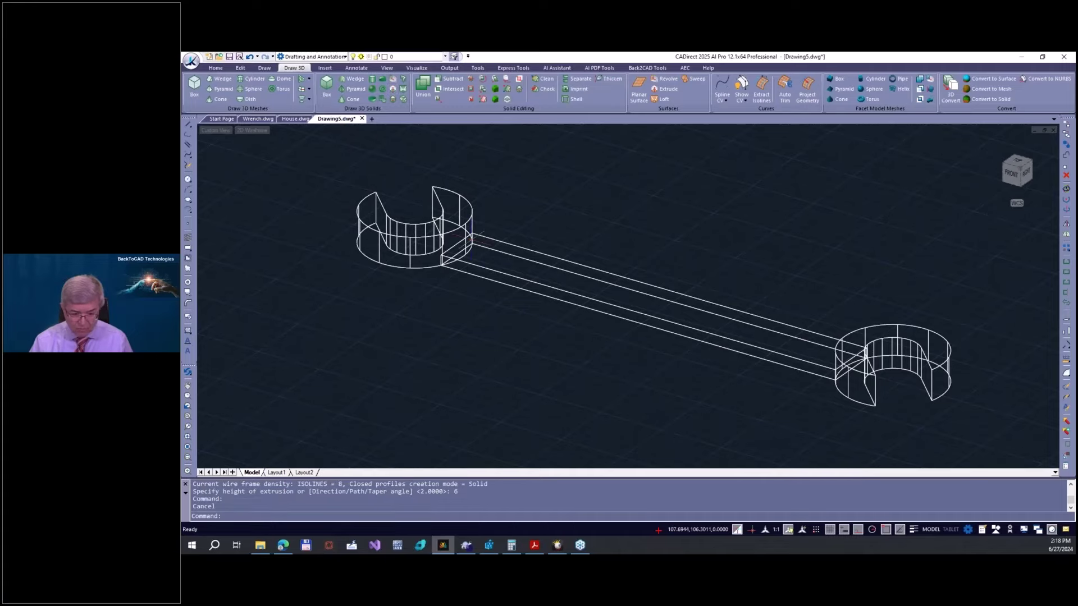
- Move the handle solid up along the Z axis by a relative displacement of 0,0,2
{"action": "scroll", "coordinate": [454, 271], "scroll_direction": "up", "scroll_amount": 1}
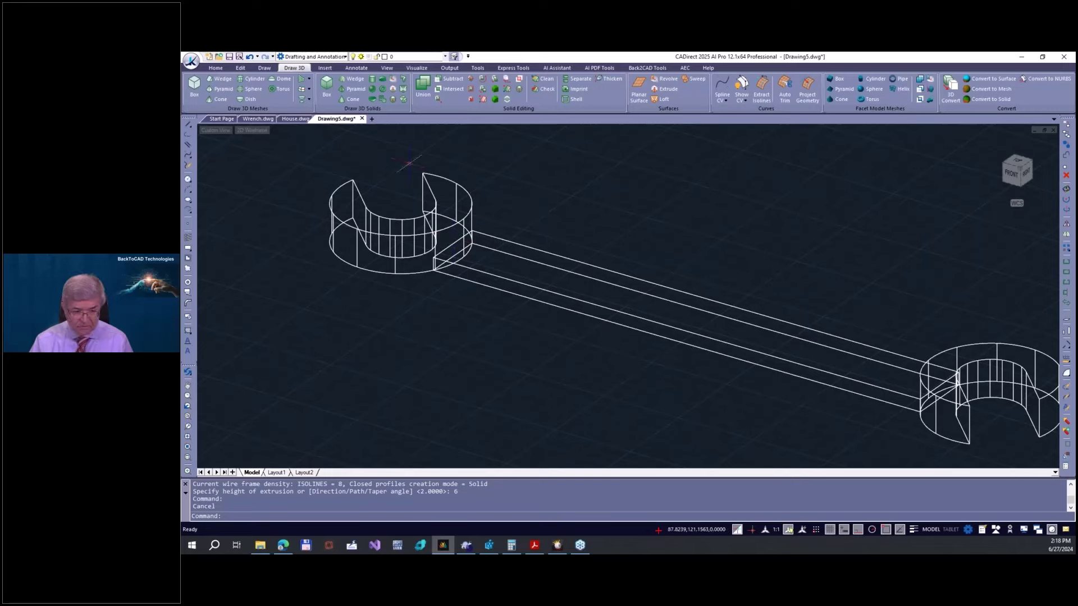
{"action": "left_click", "coordinate": [241, 68]}
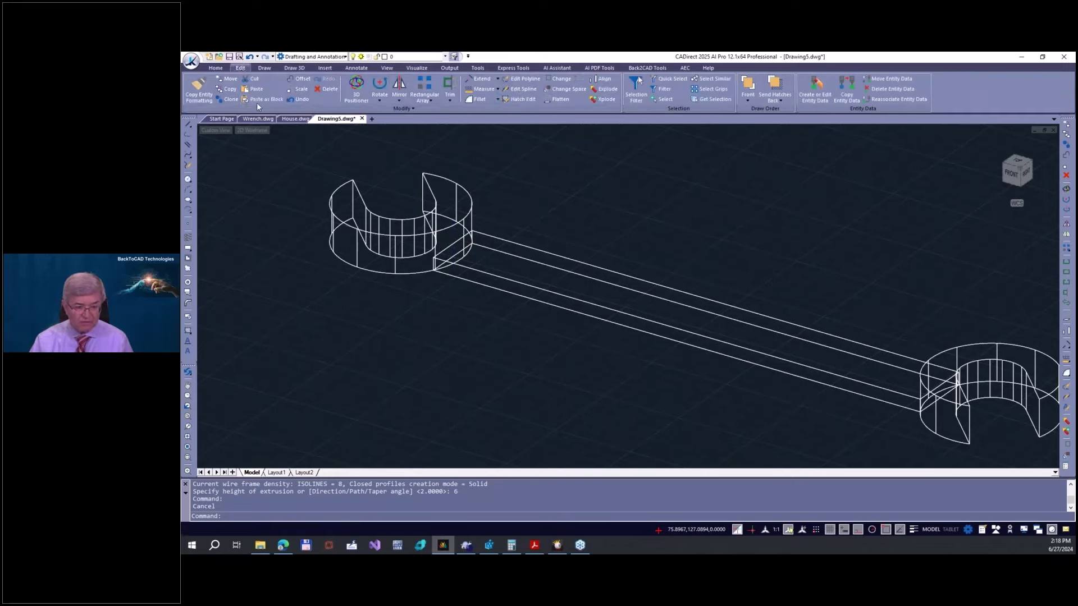
{"action": "left_click", "coordinate": [234, 82]}
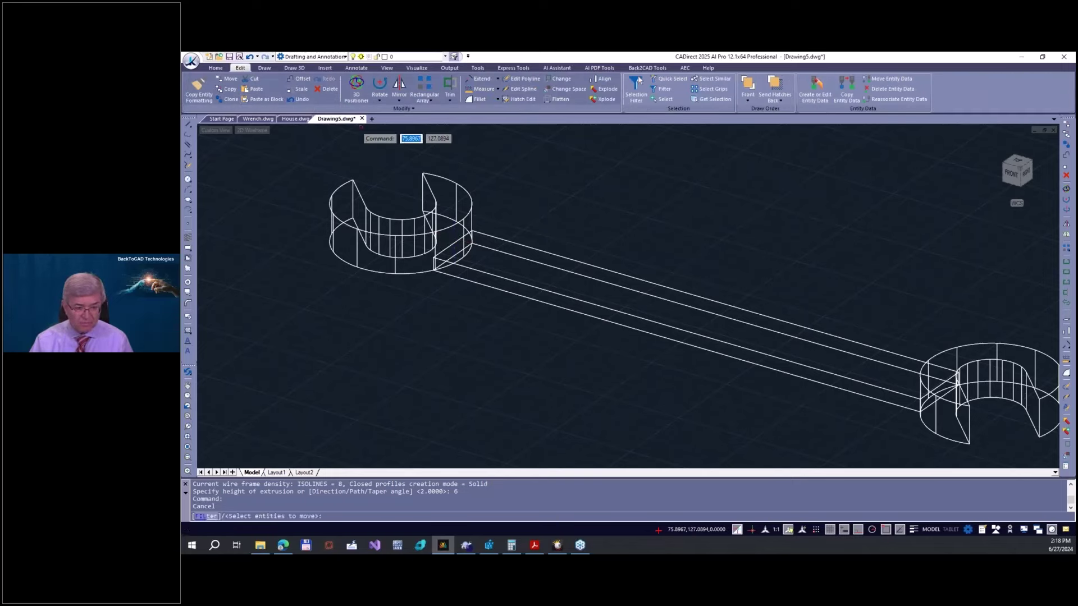
{"action": "left_click", "coordinate": [488, 235]}
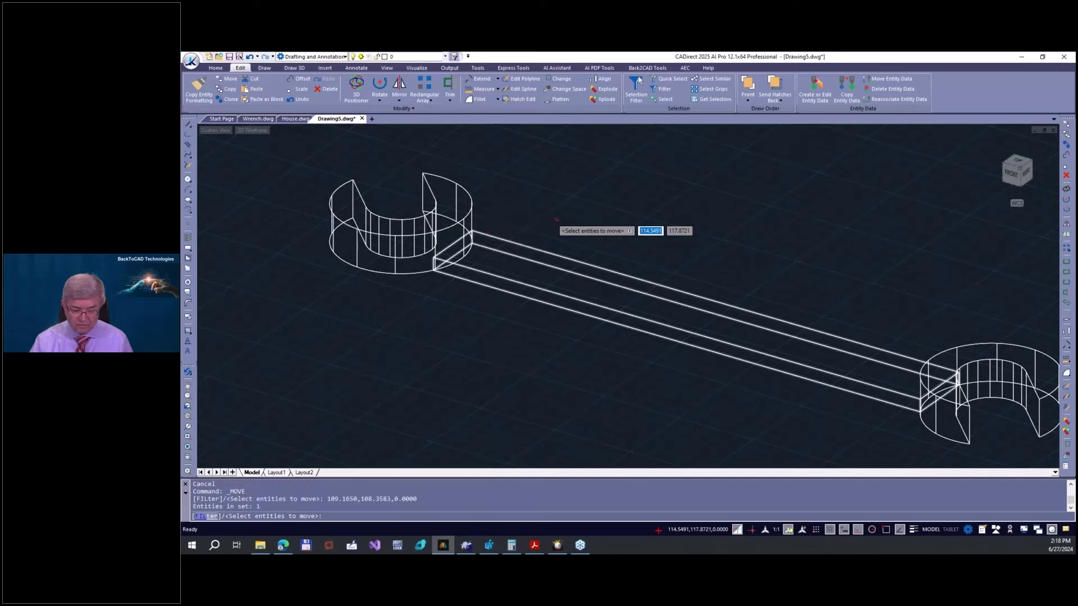
{"action": "key", "text": "Return"}
{"action": "left_click", "coordinate": [559, 219]}
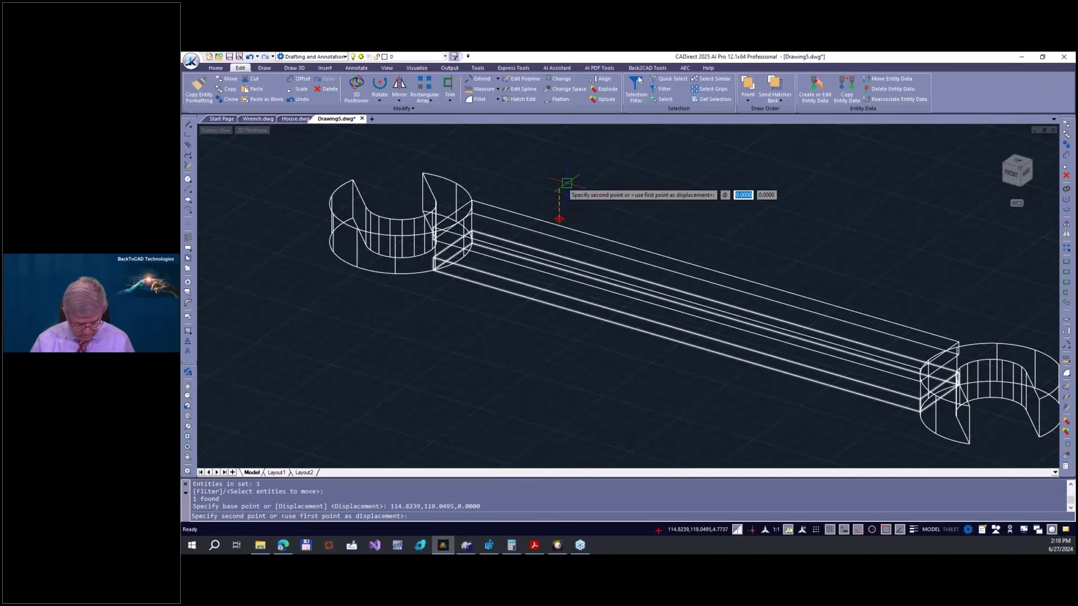
{"action": "type", "text": "0"}
{"action": "key", "text": "Tab"}
{"action": "type", "text": "0"}
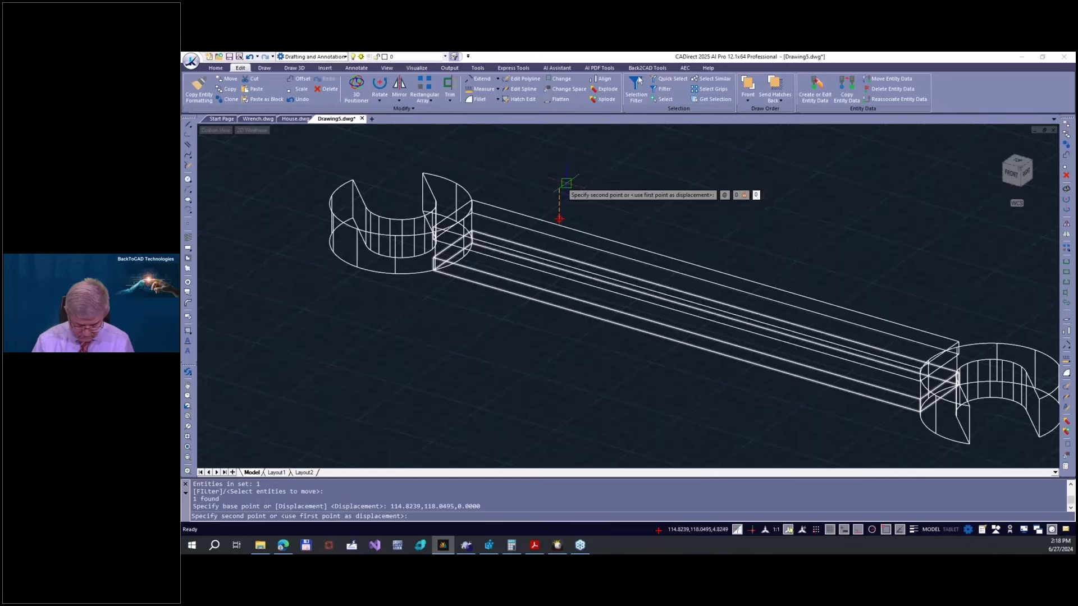
{"action": "key", "text": "Tab"}
{"action": "type", "text": "2"}
{"action": "key", "text": "Return"}
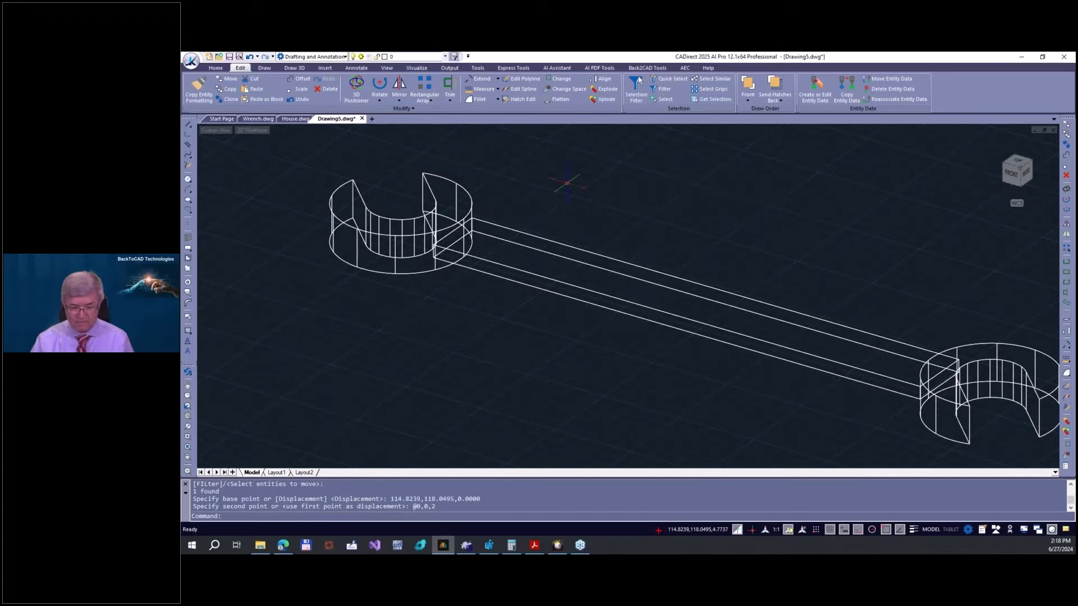
- Inspect the entity properties of the upper jaw solid, including its geometry position, and close them
{"action": "scroll", "coordinate": [597, 256], "scroll_direction": "down", "scroll_amount": 2}
{"action": "scroll", "coordinate": [534, 232], "scroll_direction": "up", "scroll_amount": 4}
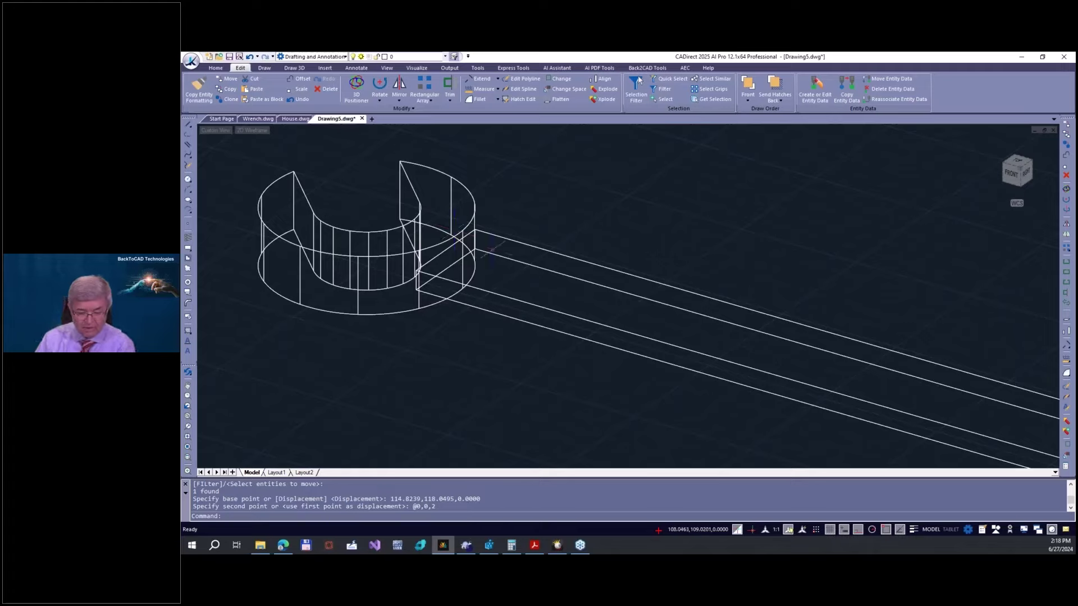
{"action": "left_click", "coordinate": [477, 207]}
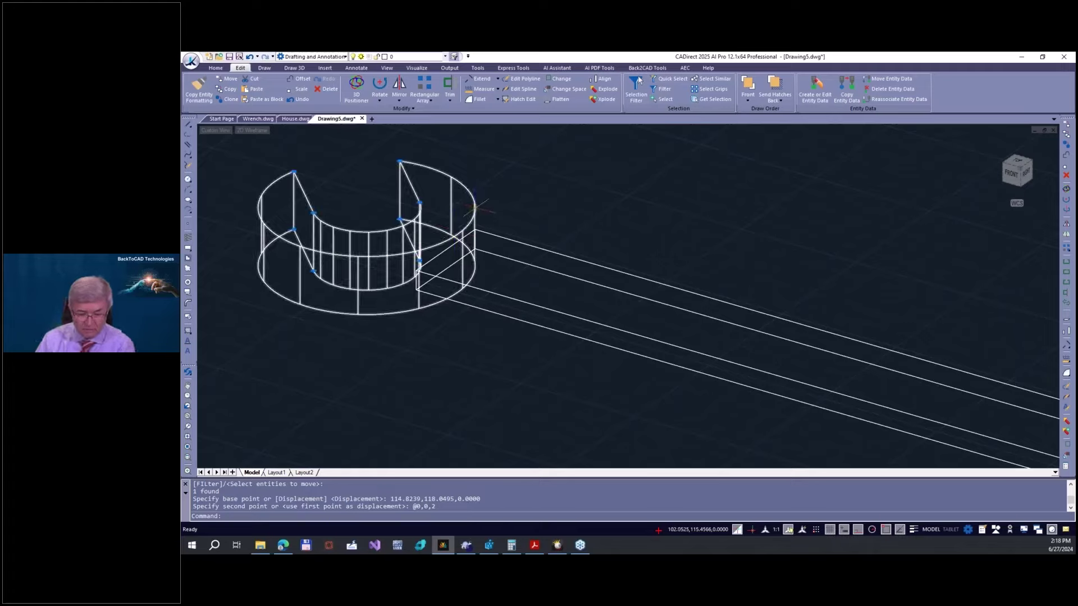
{"action": "right_click", "coordinate": [476, 208]}
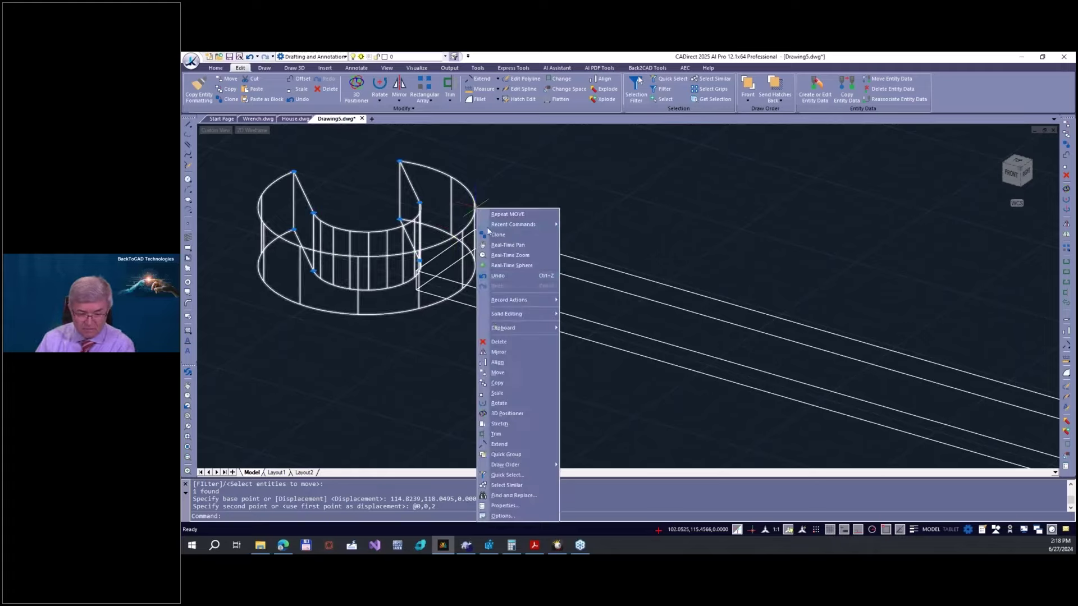
{"action": "left_click", "coordinate": [503, 505]}
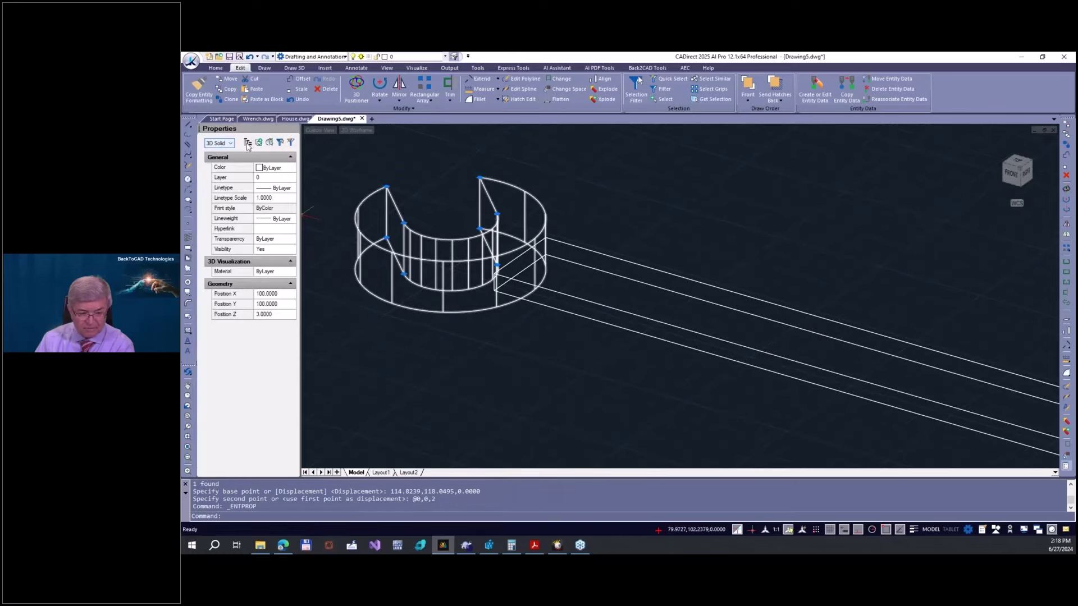
{"action": "key", "text": "Escape"}
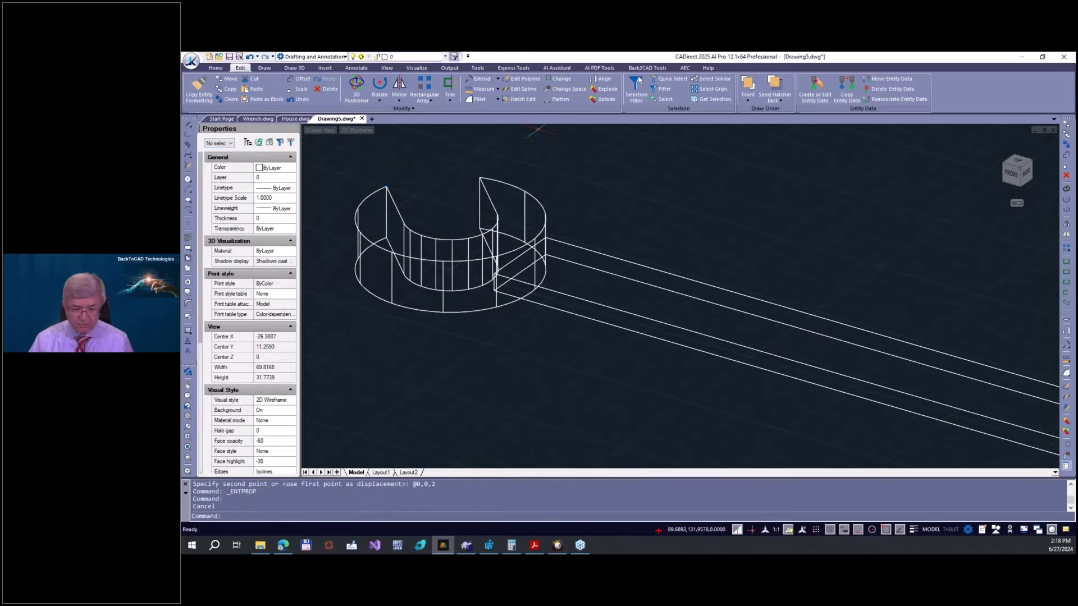
{"action": "key", "text": "Escape"}
{"action": "left_click", "coordinate": [292, 130]}
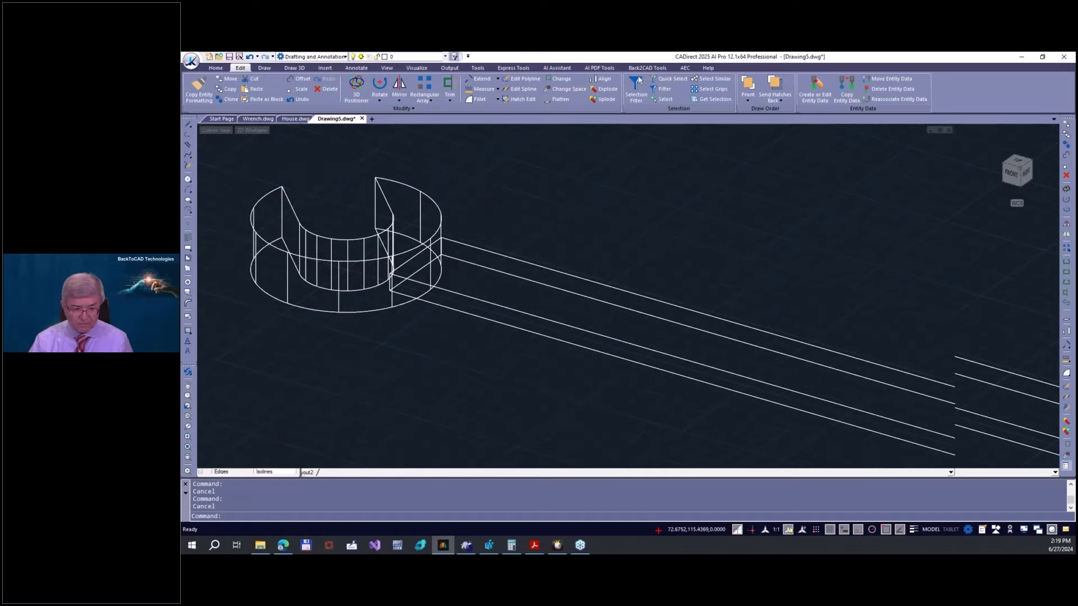
- Review the list of available visual styles for the whole wrench model without applying one
{"action": "scroll", "coordinate": [458, 238], "scroll_direction": "down", "scroll_amount": 5}
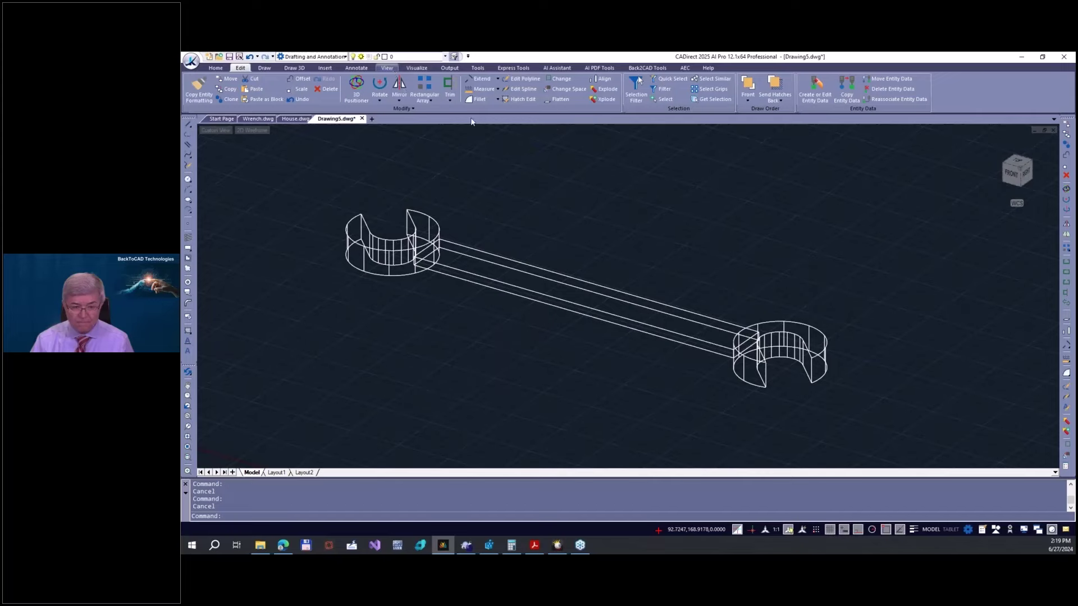
{"action": "left_click", "coordinate": [620, 103]}
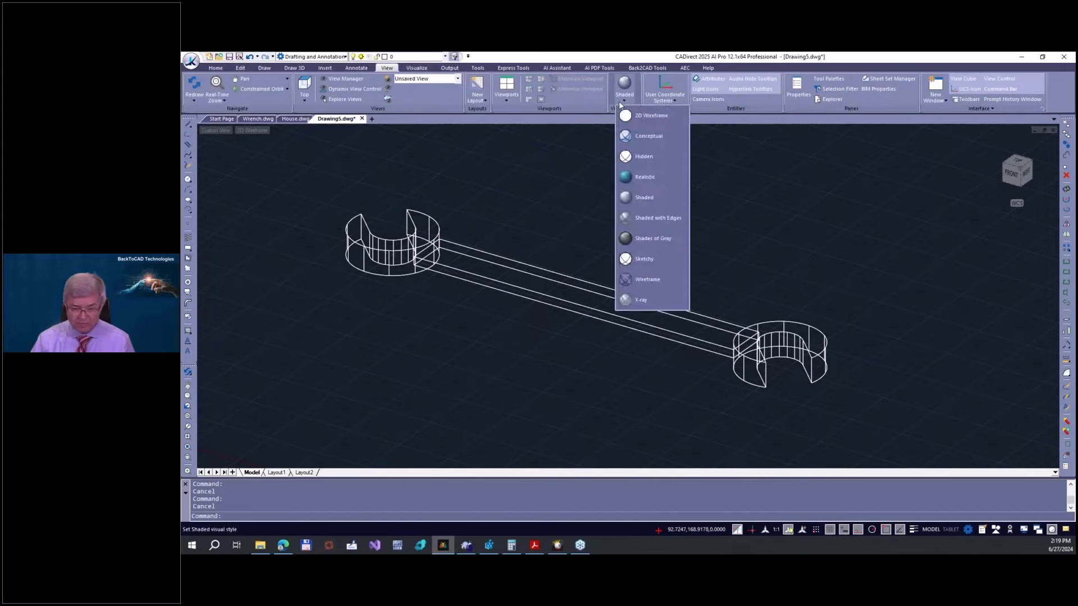
{"action": "left_click", "coordinate": [620, 103]}
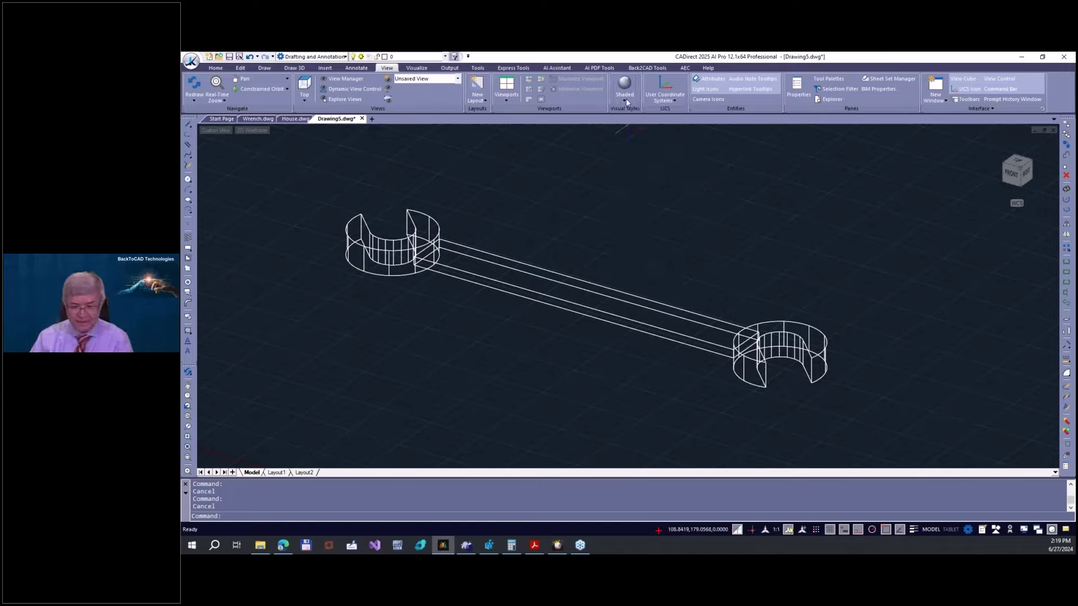
{"action": "left_click", "coordinate": [620, 102]}
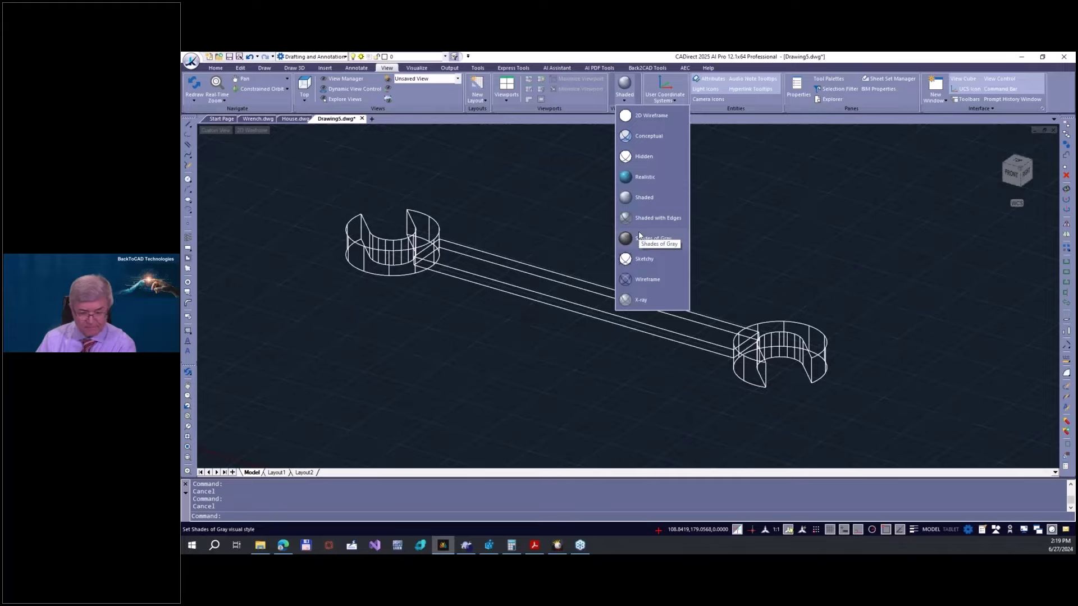
{"action": "key", "text": "Escape"}
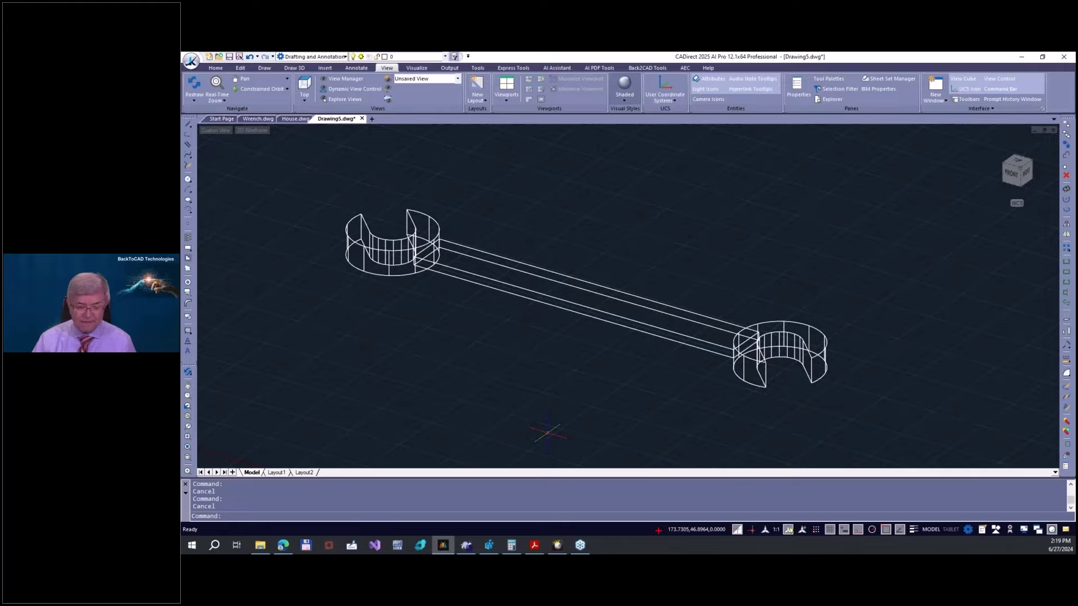
- Set the graphics device to Advanced (OpenGL ES) in the graphics performance options and accept the settings
{"action": "right_click", "coordinate": [612, 500]}
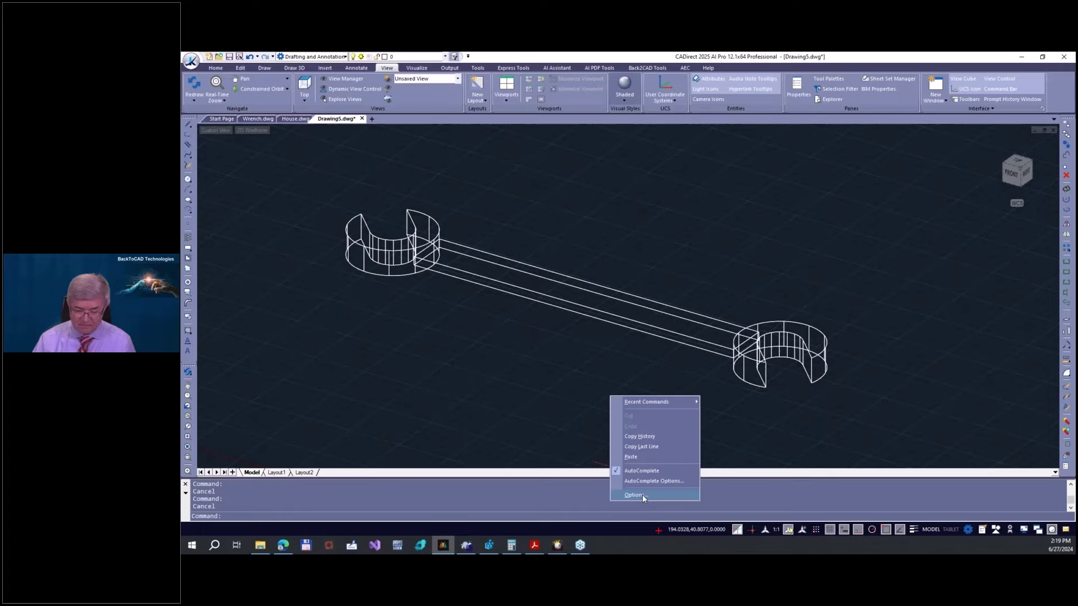
{"action": "left_click", "coordinate": [642, 494]}
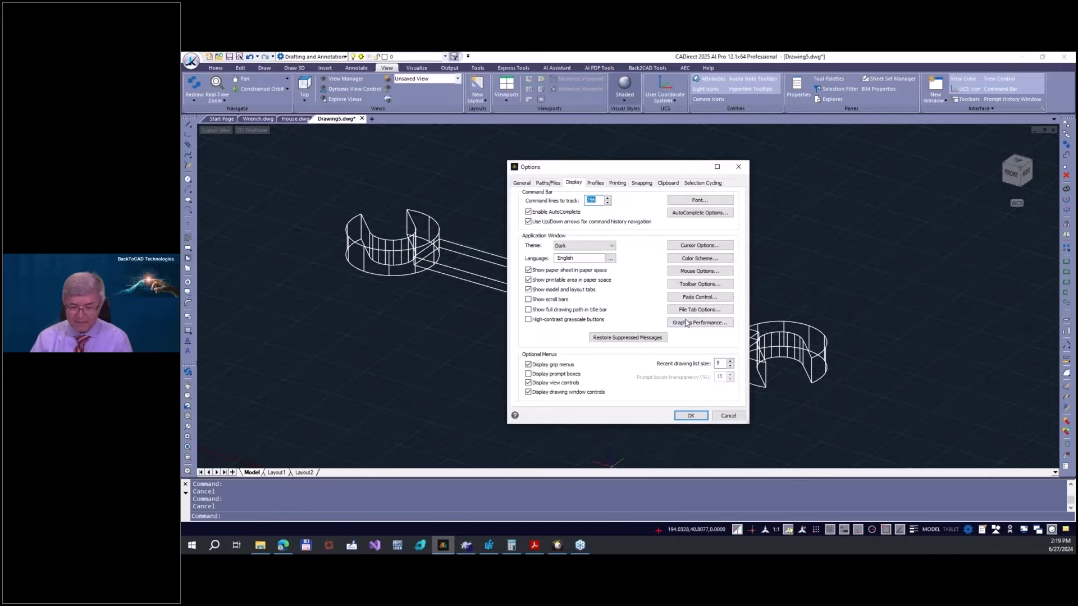
{"action": "left_click", "coordinate": [686, 323]}
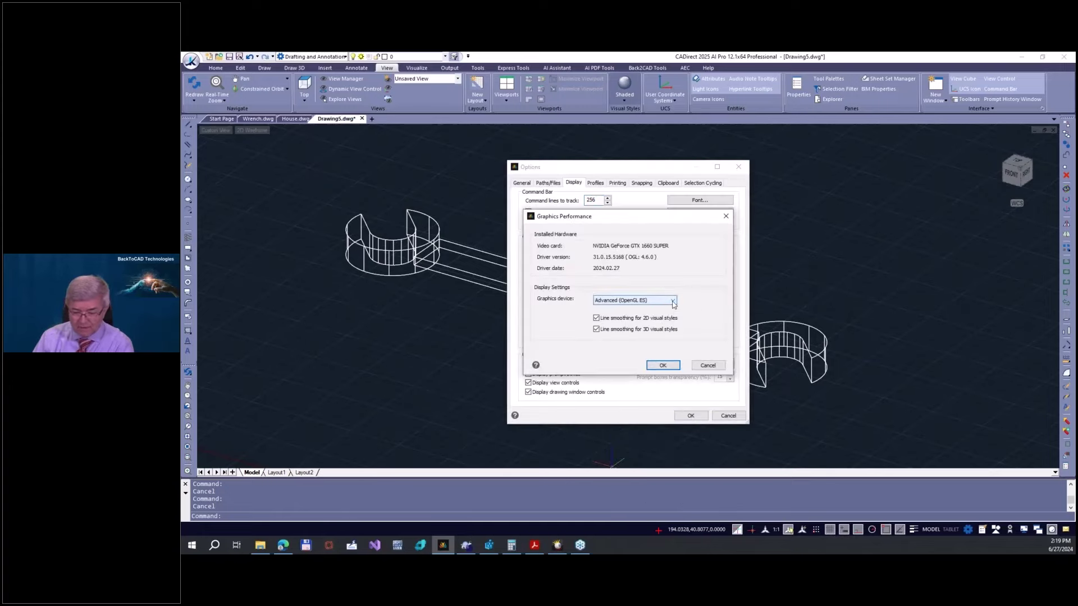
{"action": "left_click", "coordinate": [673, 302]}
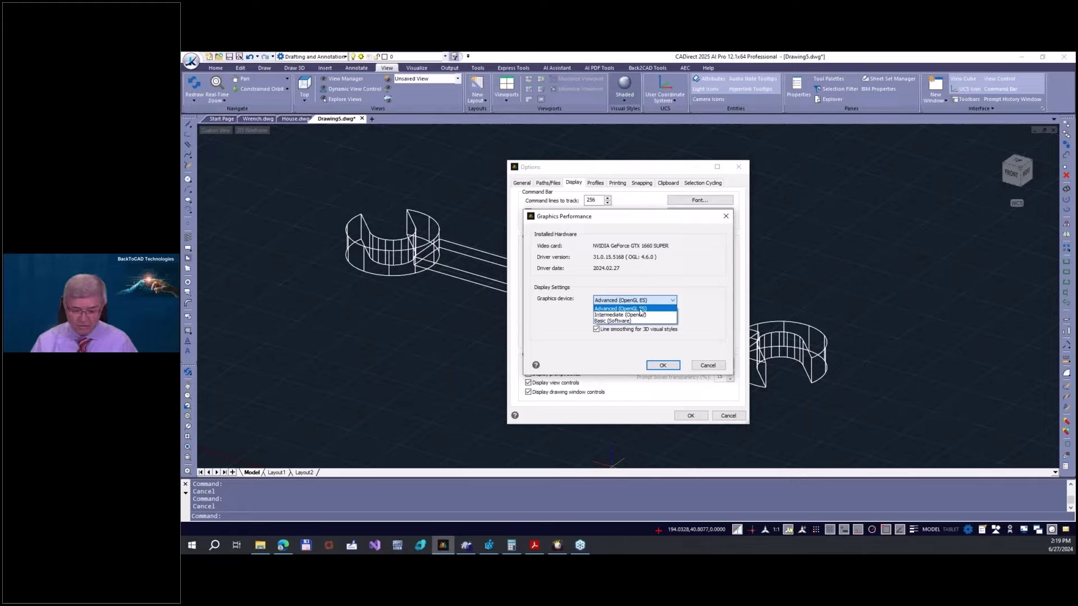
{"action": "left_click", "coordinate": [641, 309]}
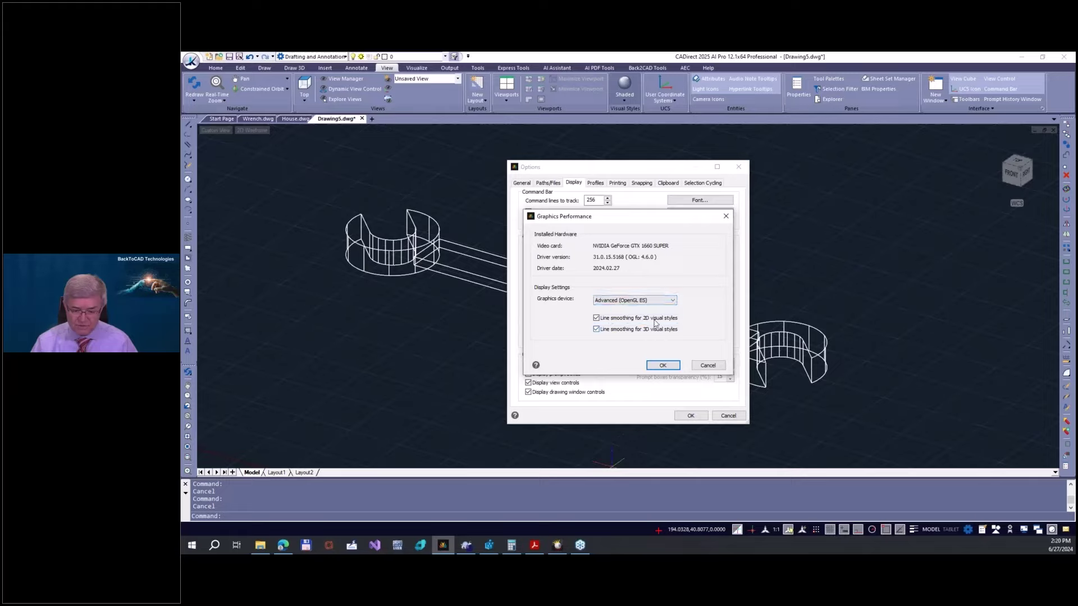
{"action": "left_click", "coordinate": [663, 365]}
{"action": "left_click", "coordinate": [686, 416]}
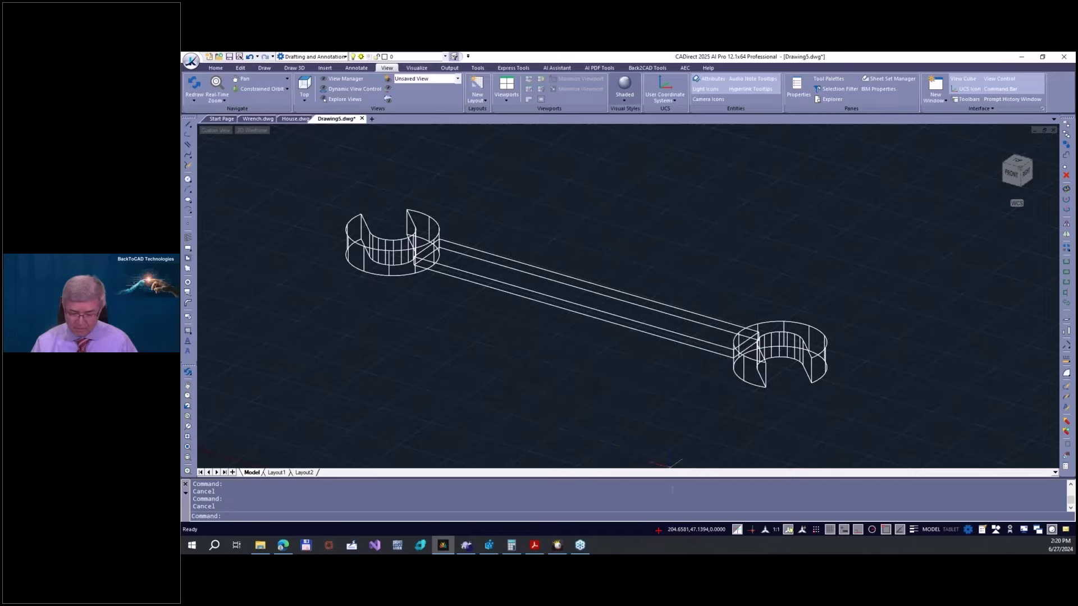
- Check the graphics device setting in the graphics performance options and close the options without changing anything
{"action": "right_click", "coordinate": [672, 489]}
{"action": "left_click", "coordinate": [693, 487]}
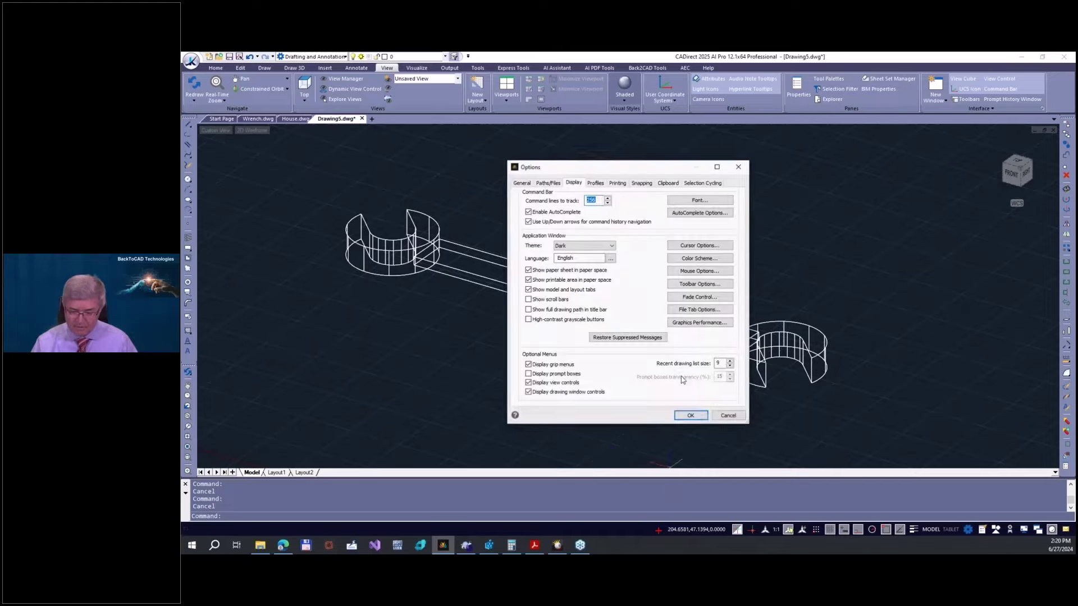
{"action": "left_click", "coordinate": [696, 323]}
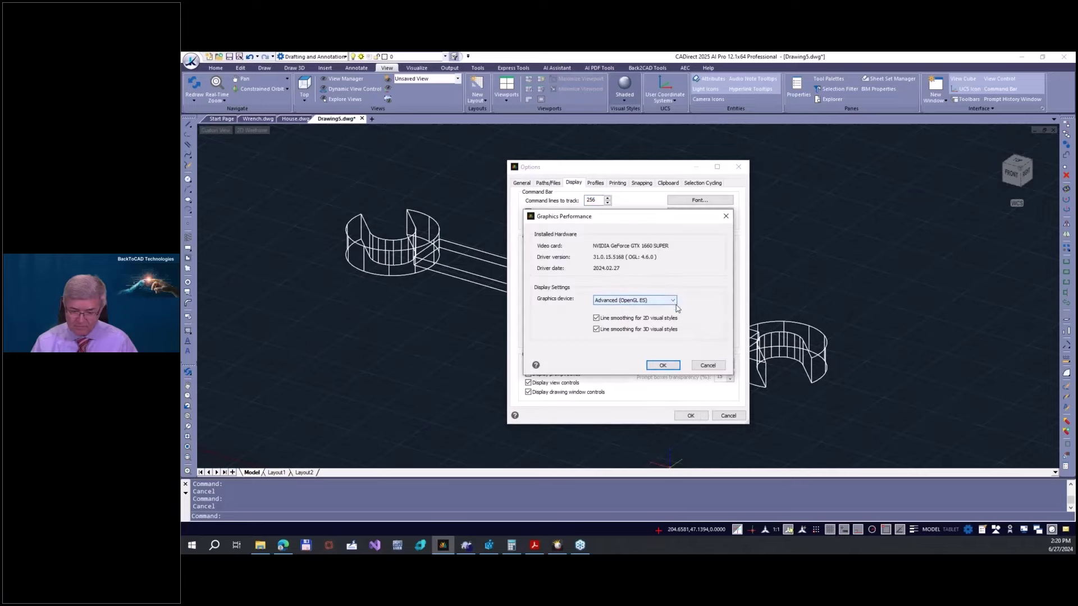
{"action": "left_click", "coordinate": [708, 365]}
{"action": "left_click", "coordinate": [728, 416]}
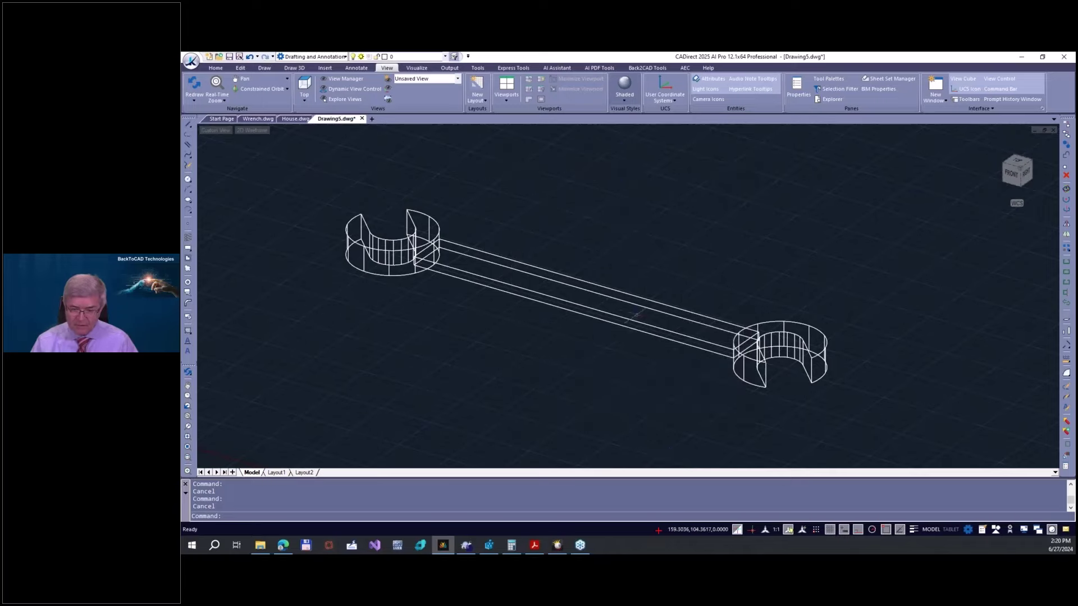
- Apply the Shaded visual style to the wrench model and change it to Shaded with Edges
{"action": "left_click", "coordinate": [626, 89]}
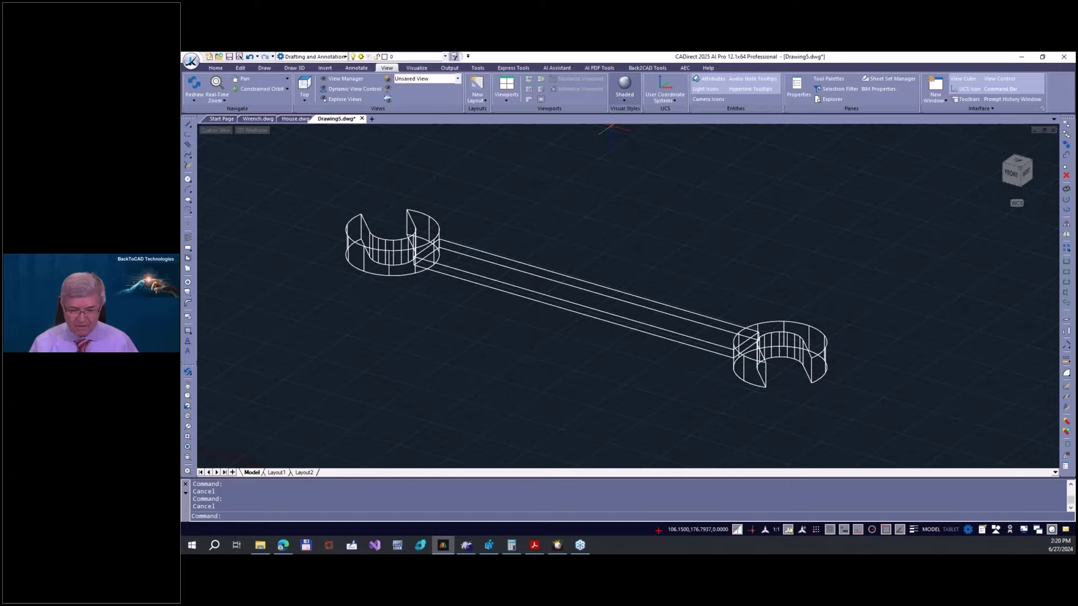
{"action": "left_click", "coordinate": [625, 100]}
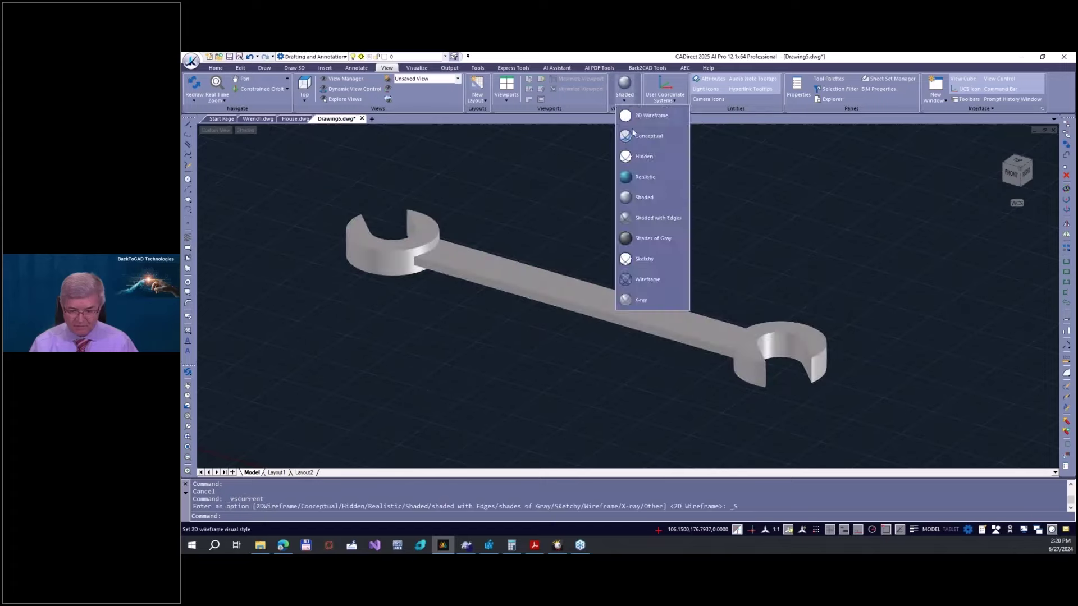
{"action": "left_click", "coordinate": [645, 217]}
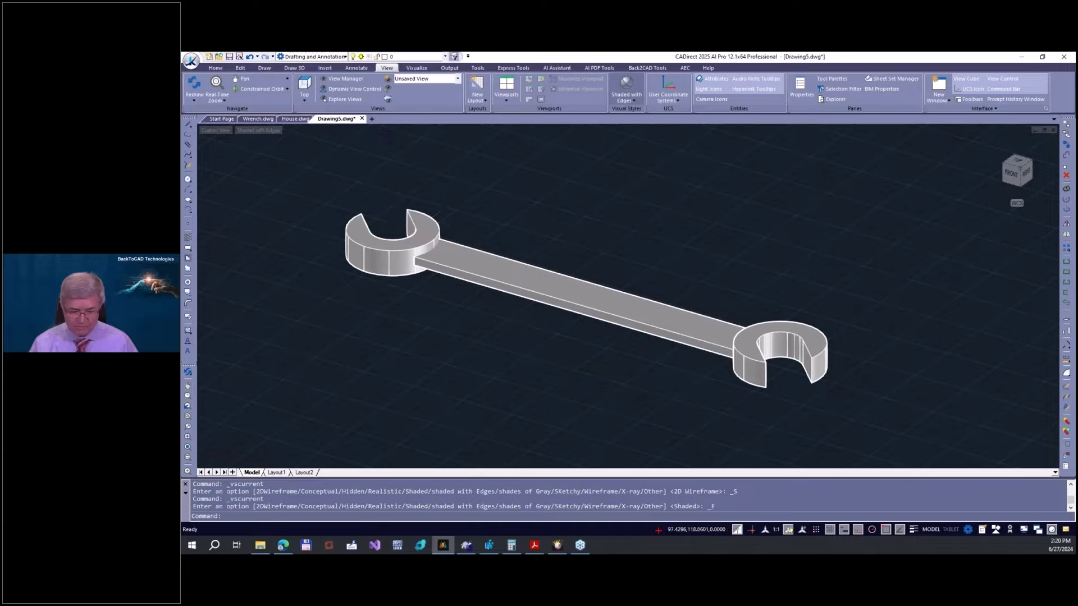
{"action": "scroll", "coordinate": [427, 244], "scroll_direction": "up", "scroll_amount": 4}
{"action": "scroll", "coordinate": [381, 210], "scroll_direction": "down", "scroll_amount": 3}
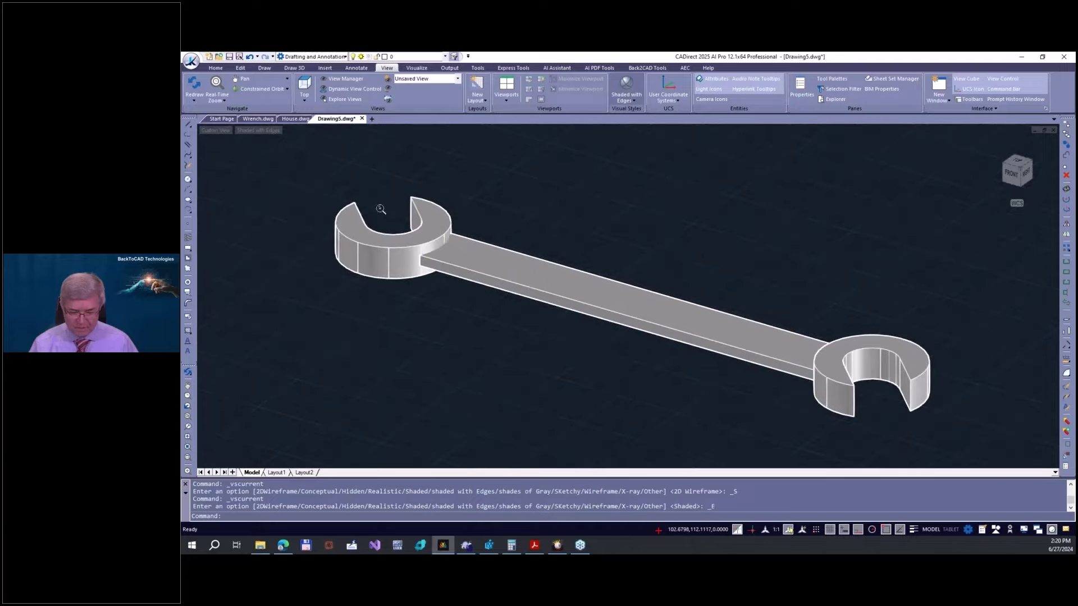
{"action": "scroll", "coordinate": [382, 210], "scroll_direction": "up", "scroll_amount": 5}
{"action": "scroll", "coordinate": [444, 197], "scroll_direction": "down", "scroll_amount": 5}
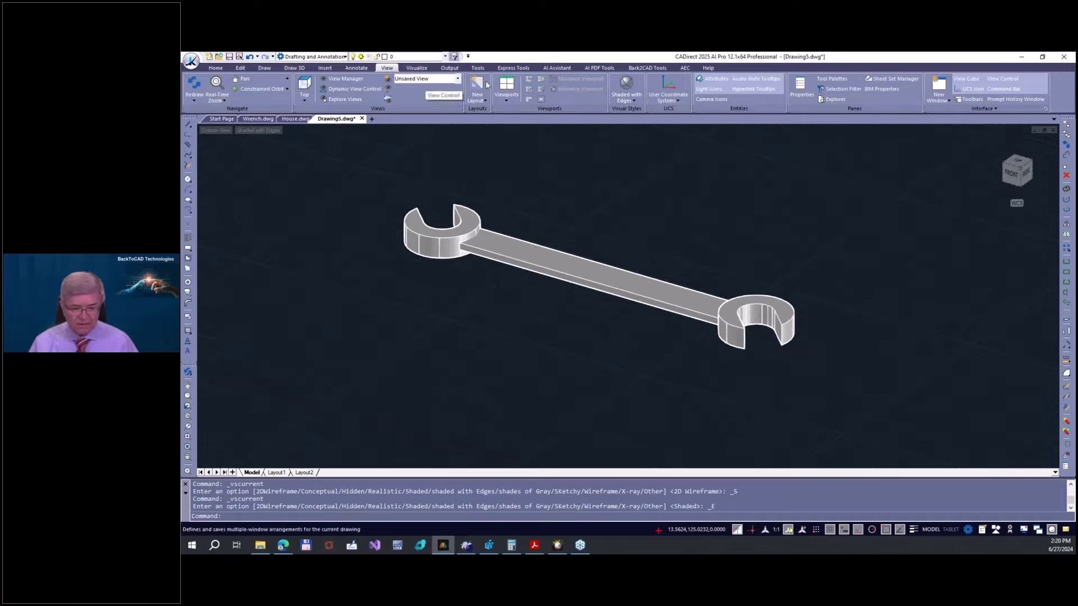
- Make 3D Construction the current layer
{"action": "left_click", "coordinate": [240, 68]}
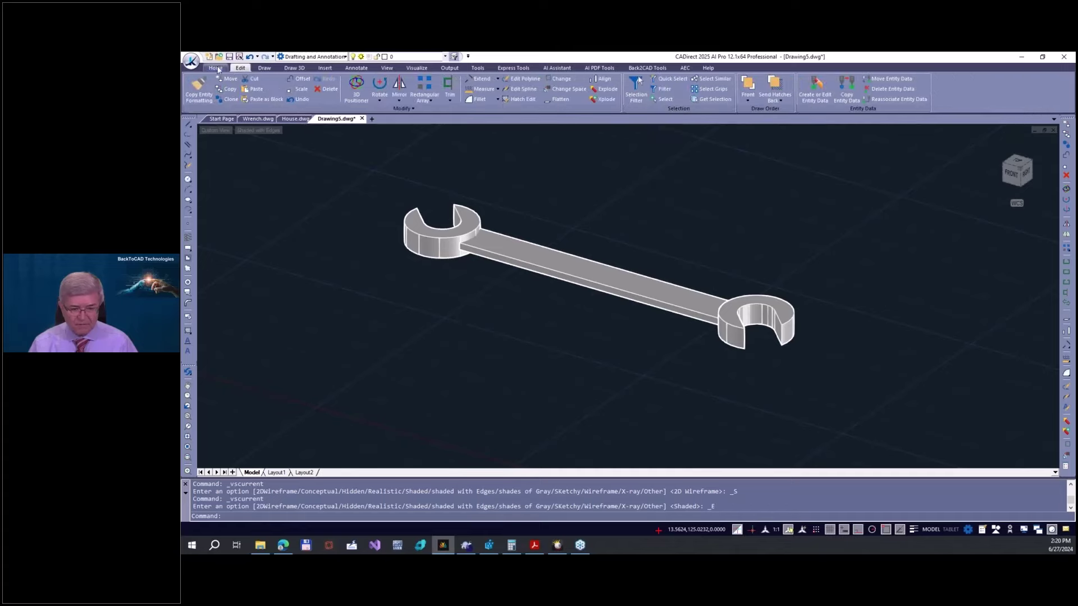
{"action": "left_click", "coordinate": [215, 68]}
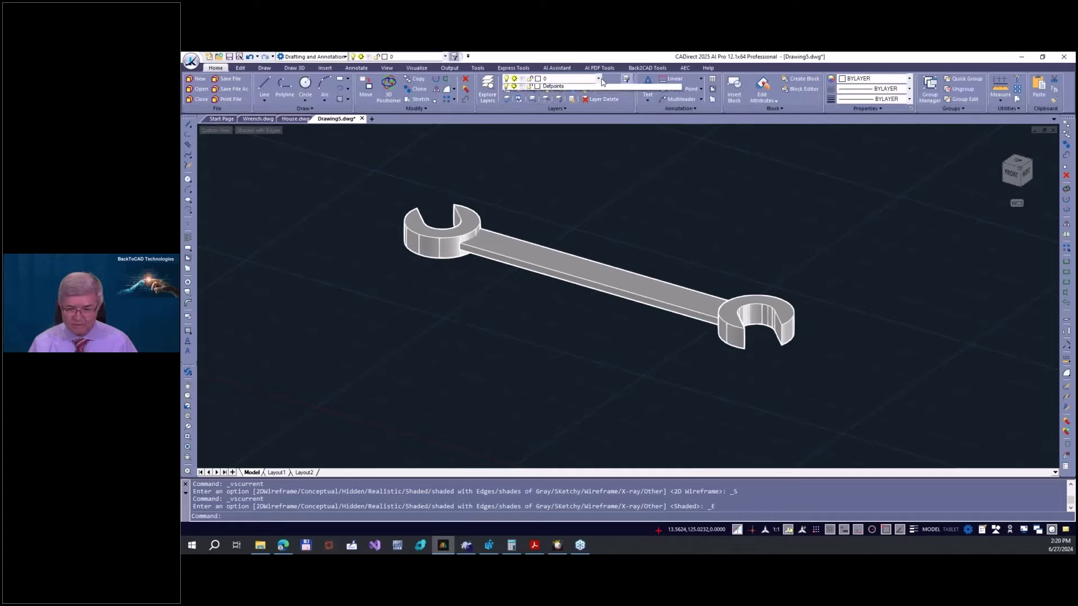
{"action": "left_click", "coordinate": [598, 79]}
{"action": "left_click", "coordinate": [562, 98]}
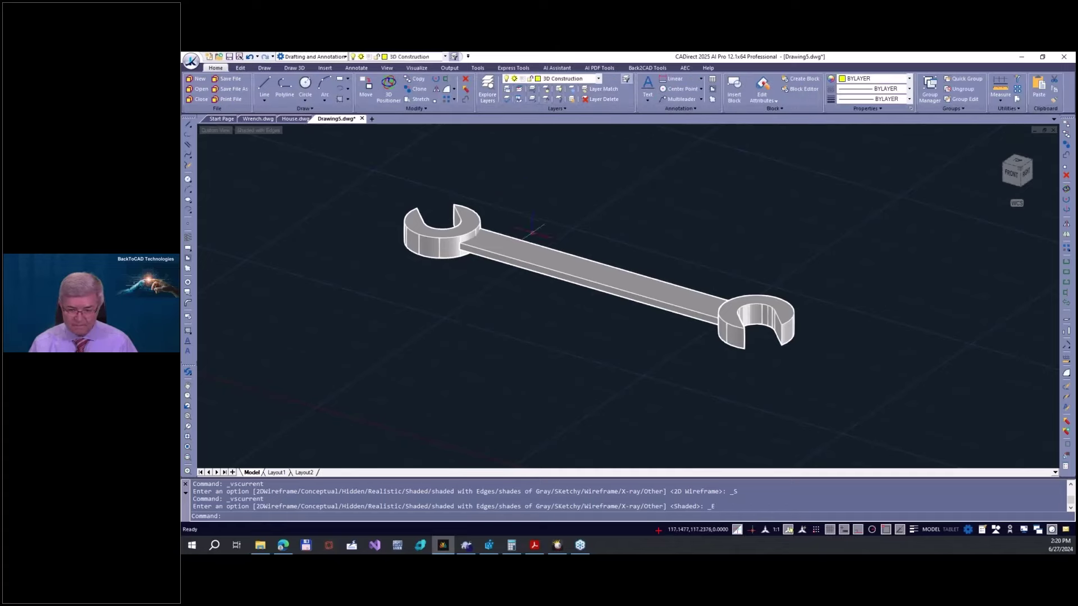
- Assign both jaw solids and the handle solid to the 3D Construction layer and clear the selection
{"action": "left_click", "coordinate": [530, 246]}
{"action": "left_click", "coordinate": [482, 209]}
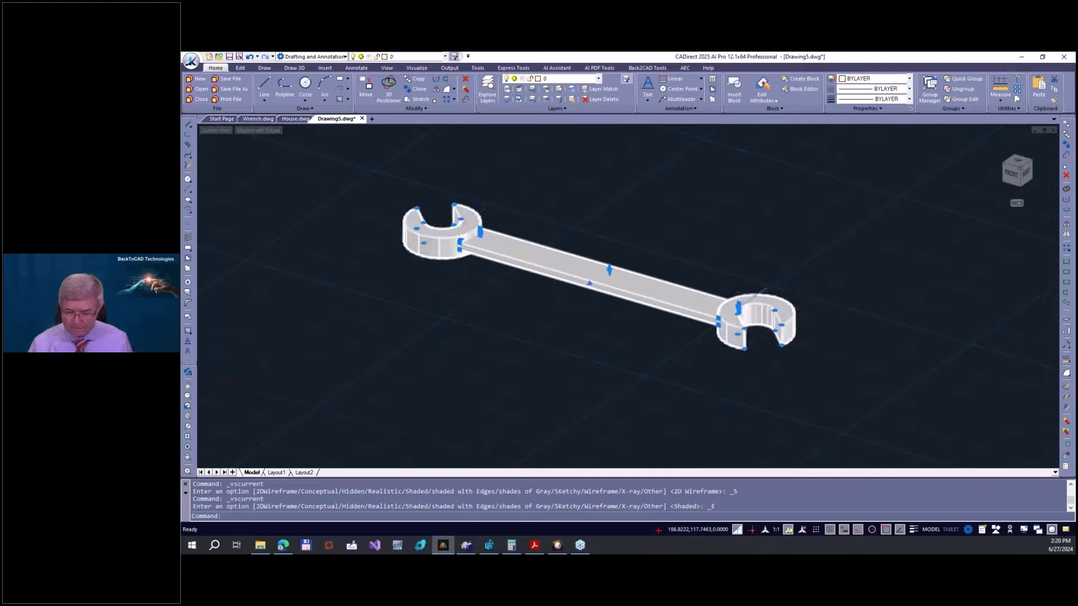
{"action": "left_click", "coordinate": [598, 78]}
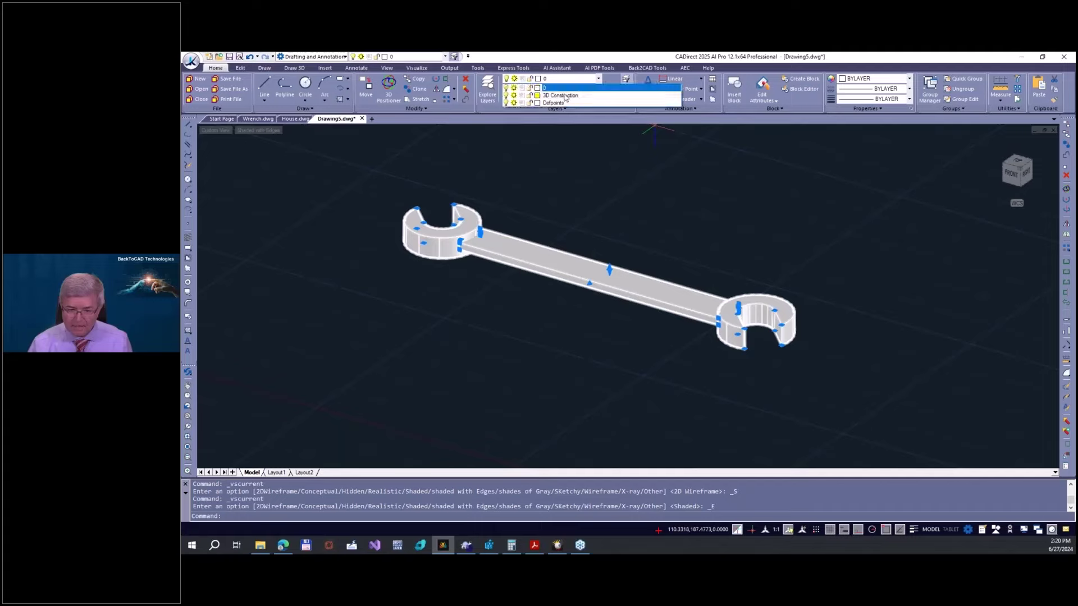
{"action": "left_click", "coordinate": [561, 95]}
{"action": "key", "text": "Escape"}
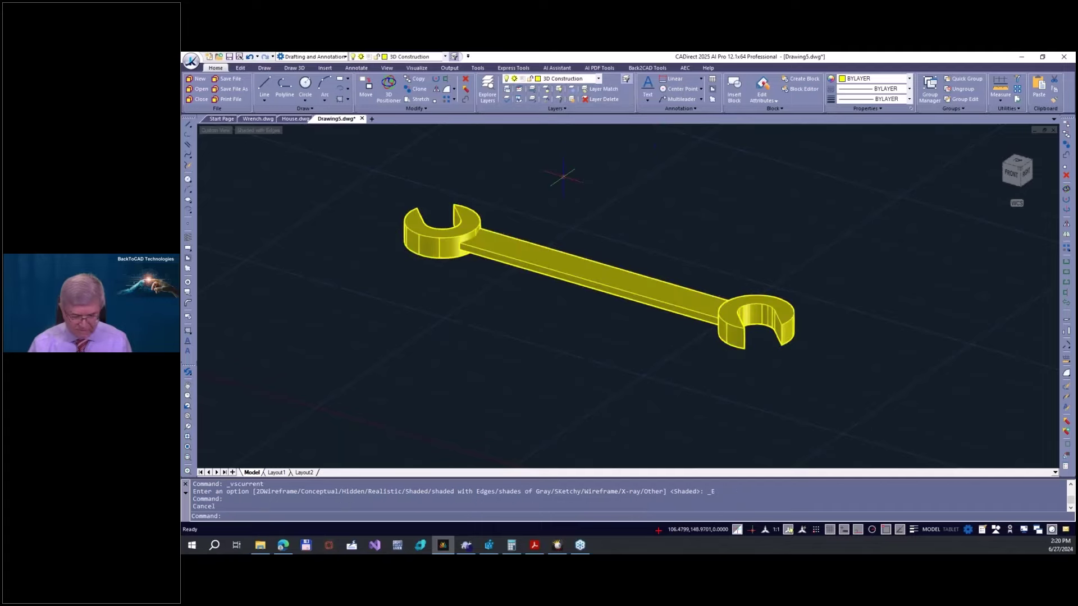
{"action": "key", "text": "Escape"}
- Union the handle solid with the two jaw solids into a single wrench solid
{"action": "scroll", "coordinate": [514, 228], "scroll_direction": "up", "scroll_amount": 3}
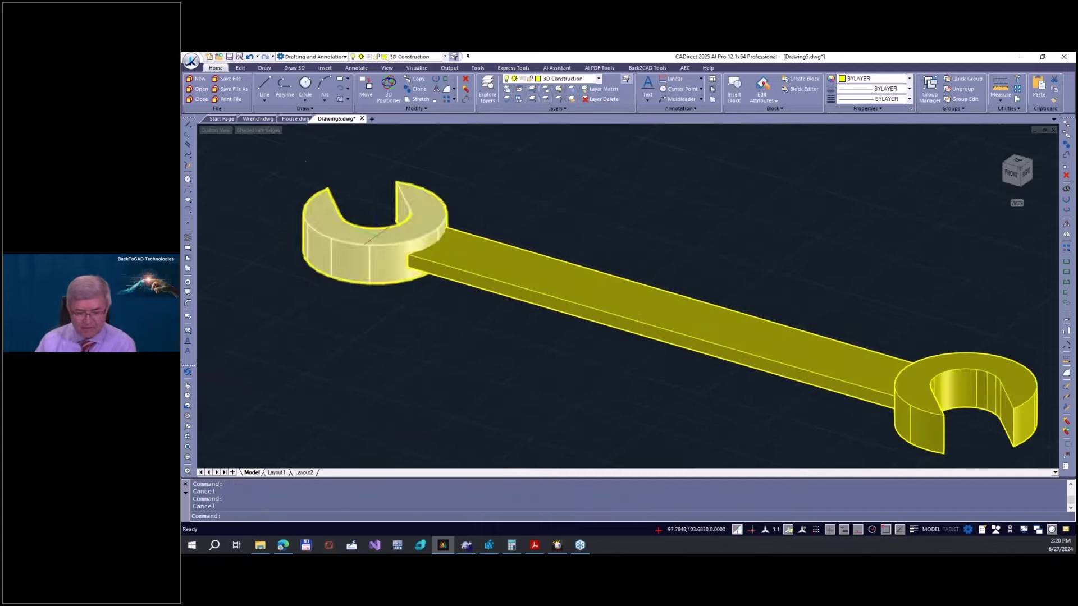
{"action": "scroll", "coordinate": [371, 236], "scroll_direction": "up", "scroll_amount": 2}
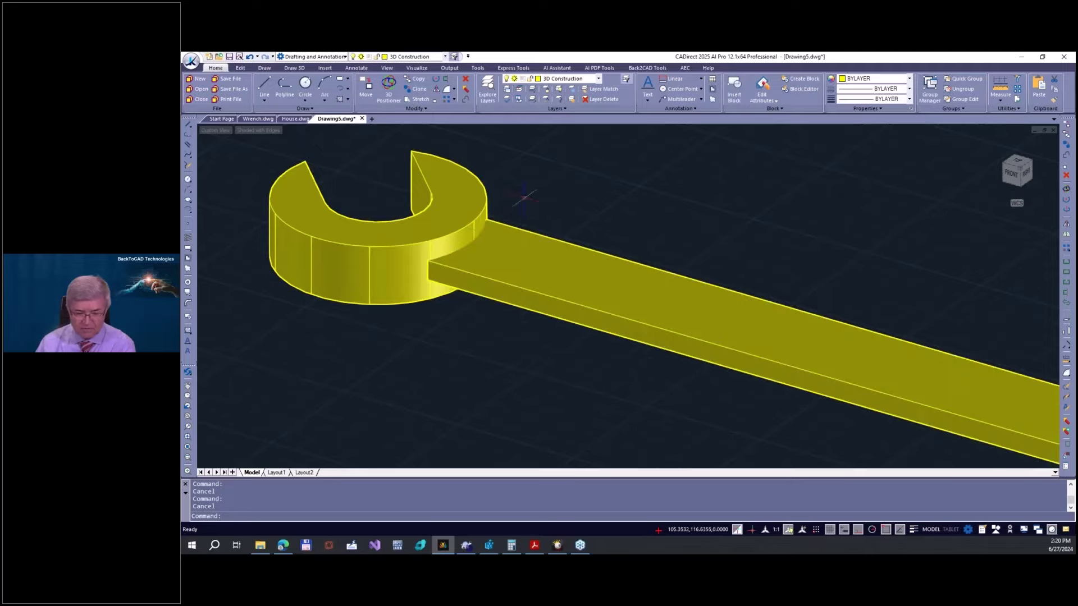
{"action": "scroll", "coordinate": [562, 191], "scroll_direction": "down", "scroll_amount": 3}
{"action": "scroll", "coordinate": [645, 193], "scroll_direction": "up", "scroll_amount": 1}
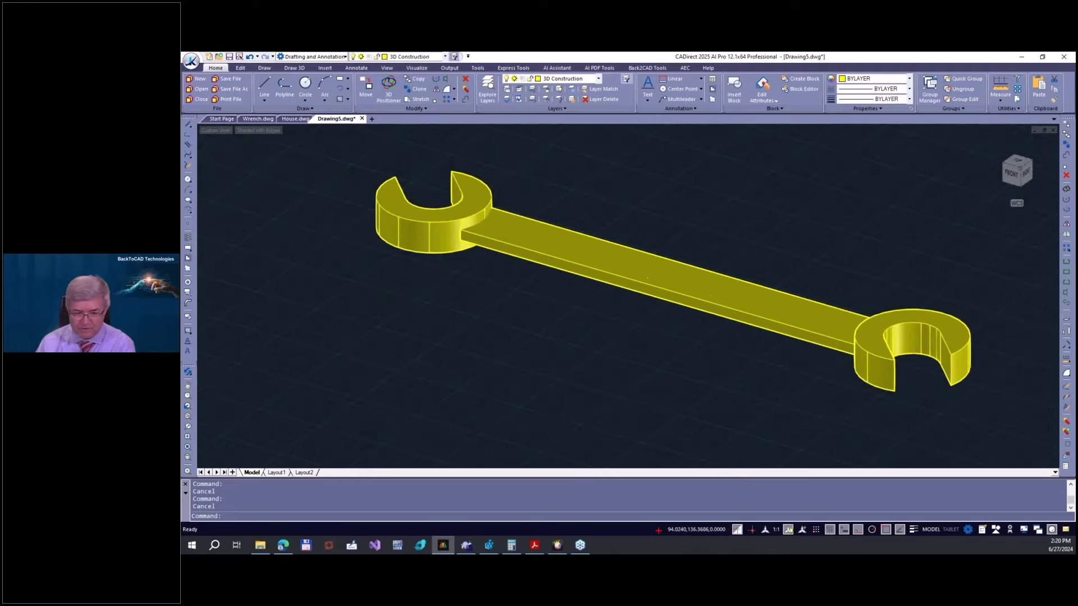
{"action": "left_click", "coordinate": [291, 68]}
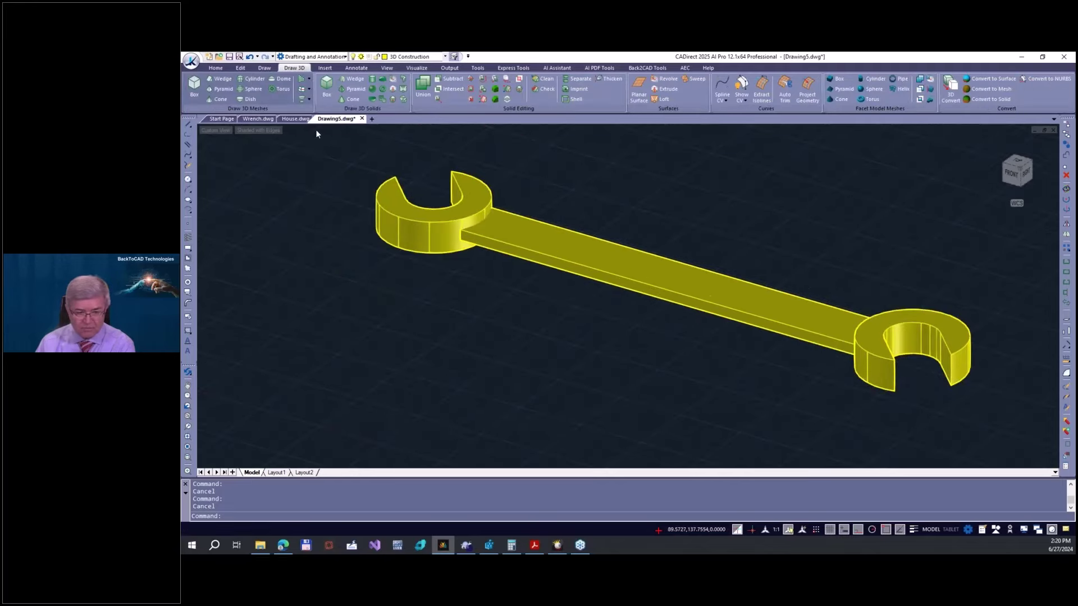
{"action": "left_click", "coordinate": [422, 85]}
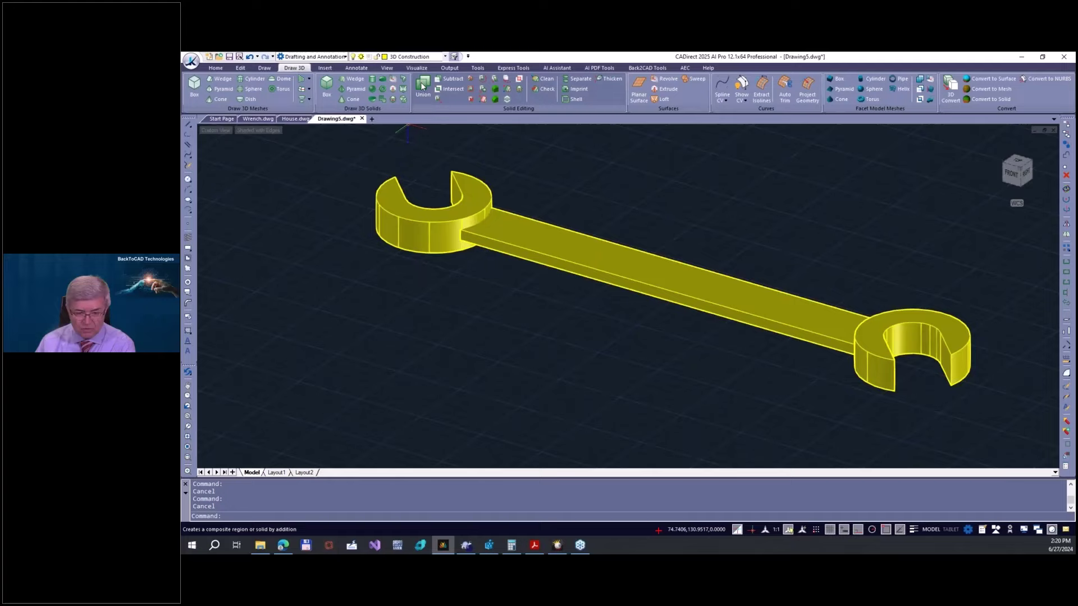
{"action": "left_click", "coordinate": [506, 211]}
{"action": "left_click", "coordinate": [490, 187]}
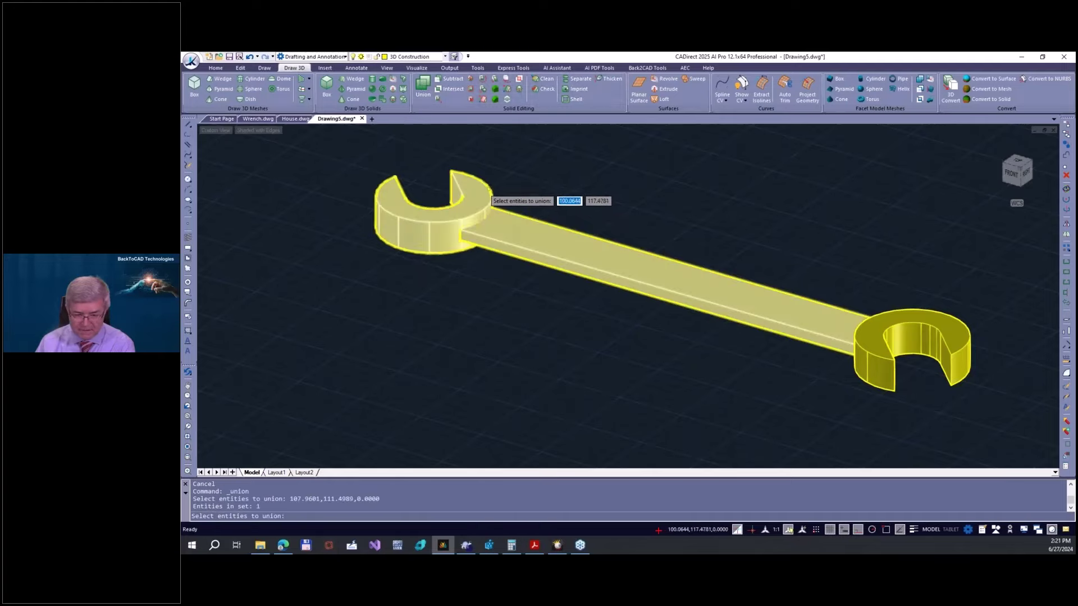
{"action": "left_click", "coordinate": [892, 310]}
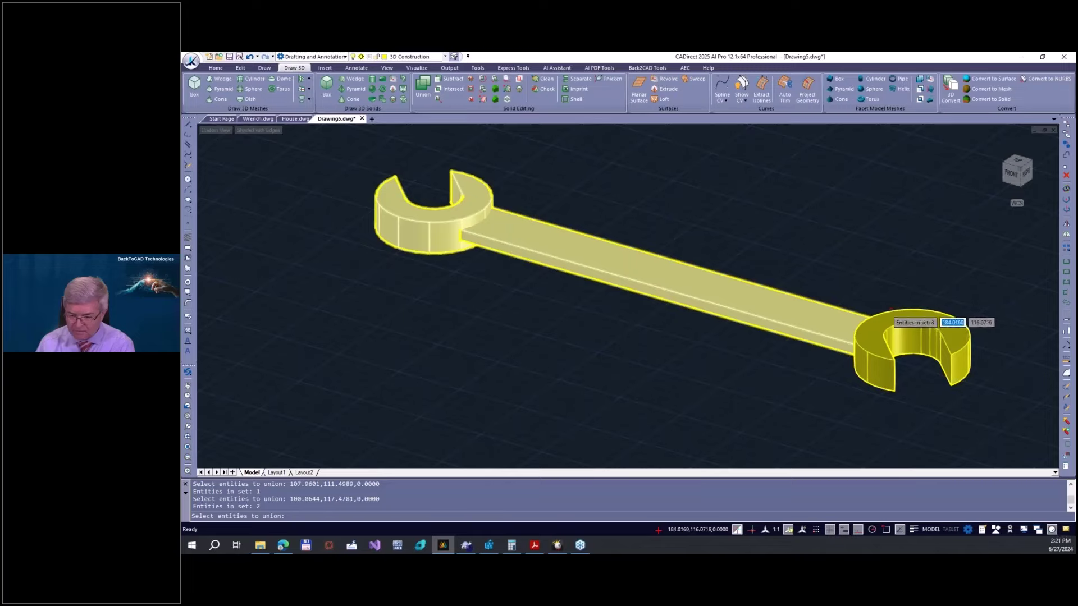
{"action": "key", "text": "Return"}
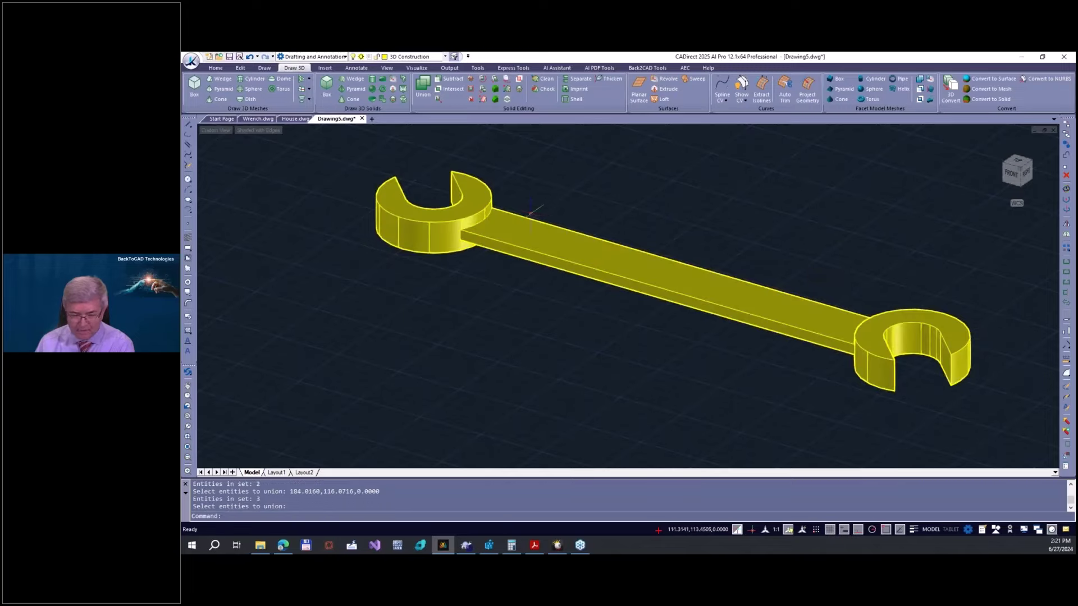
- Select the wrench to check that it is one solid, and examine the joint between jaw and handle
{"action": "left_click", "coordinate": [531, 216]}
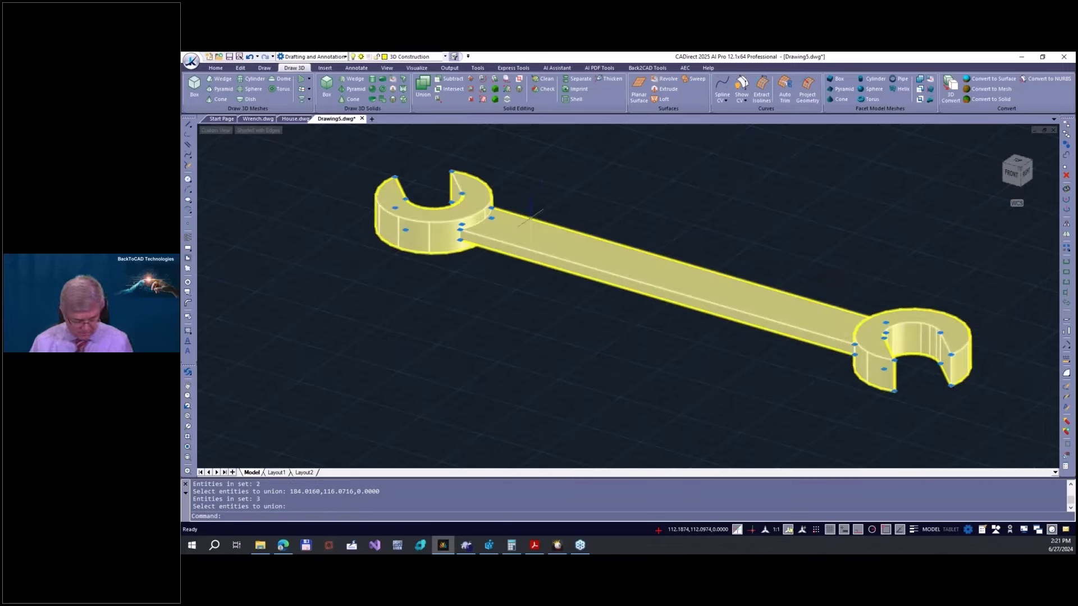
{"action": "key", "text": "Escape"}
{"action": "scroll", "coordinate": [531, 216], "scroll_direction": "up", "scroll_amount": 5}
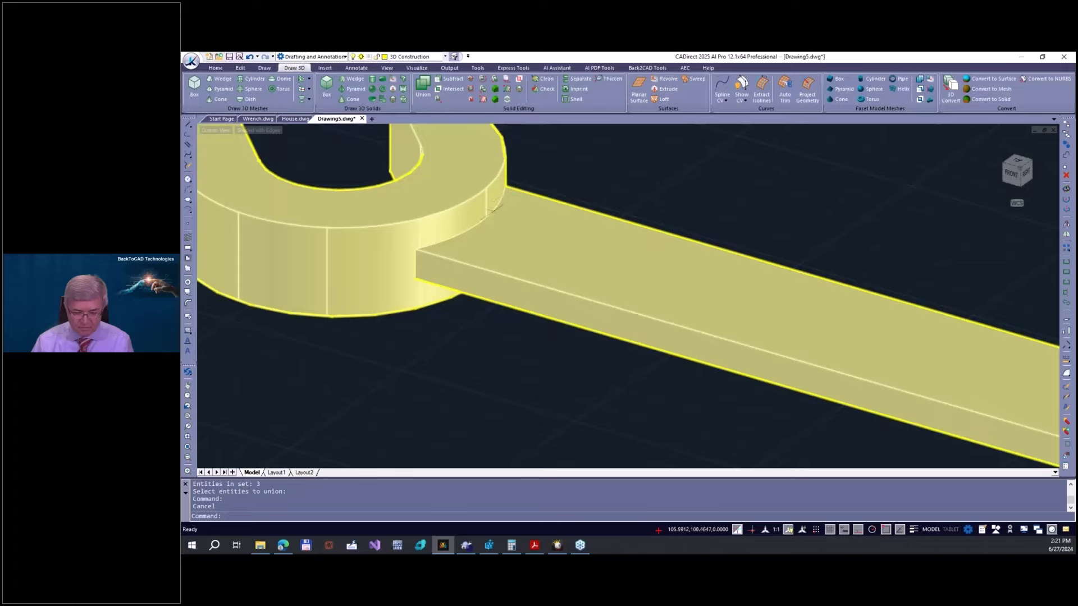
{"action": "scroll", "coordinate": [540, 202], "scroll_direction": "down", "scroll_amount": 8}
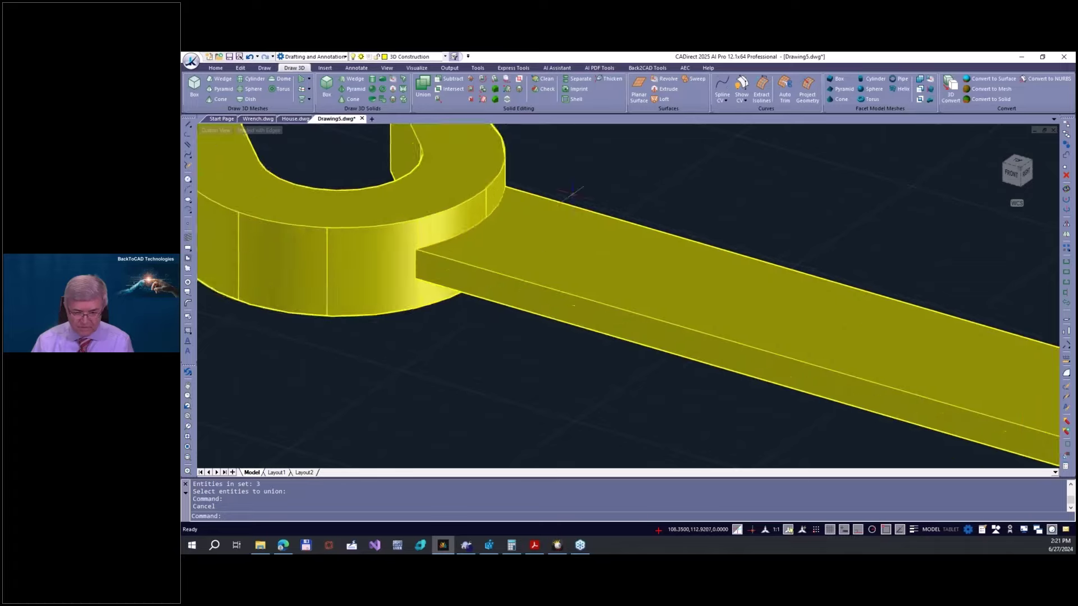
{"action": "scroll", "coordinate": [819, 187], "scroll_direction": "up", "scroll_amount": 3}
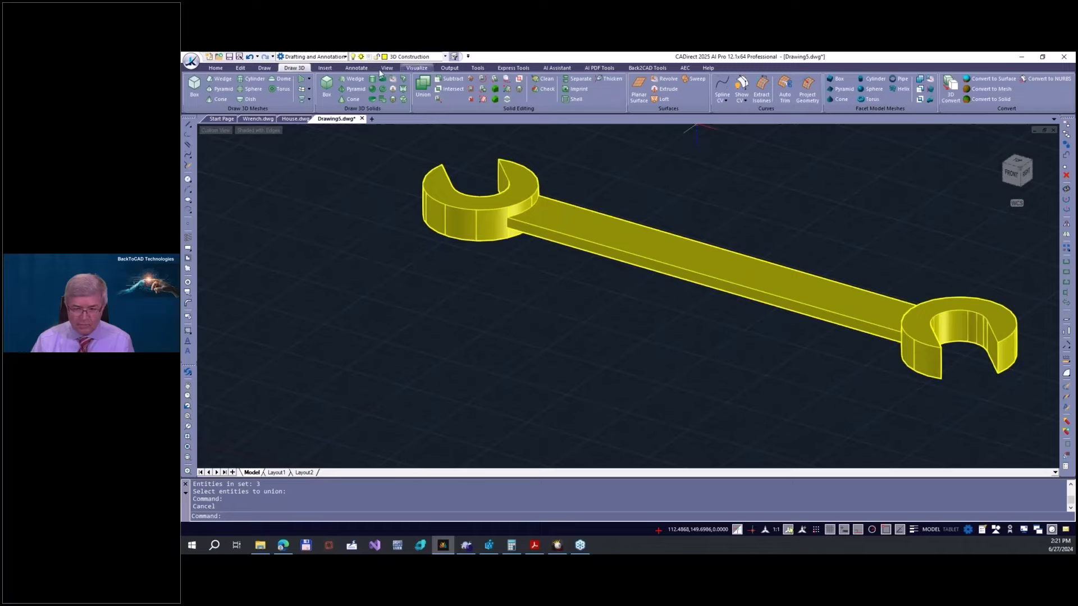
- Display the wrench in the 2D Wireframe visual style and switch it to Conceptual
{"action": "left_click", "coordinate": [386, 68]}
{"action": "left_click", "coordinate": [626, 93]}
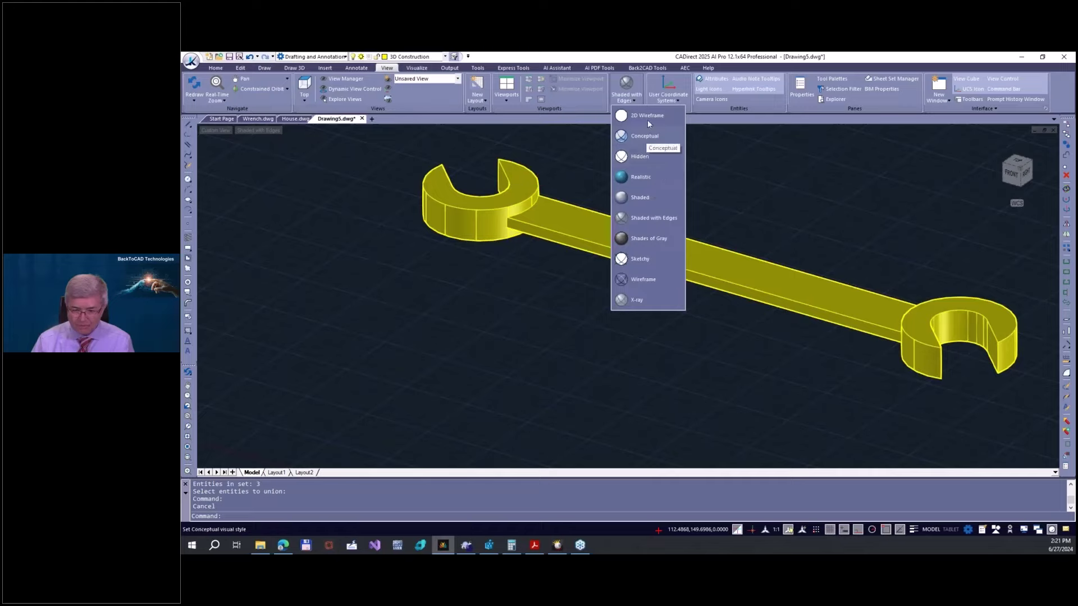
{"action": "left_click", "coordinate": [648, 116]}
{"action": "left_click", "coordinate": [626, 90]}
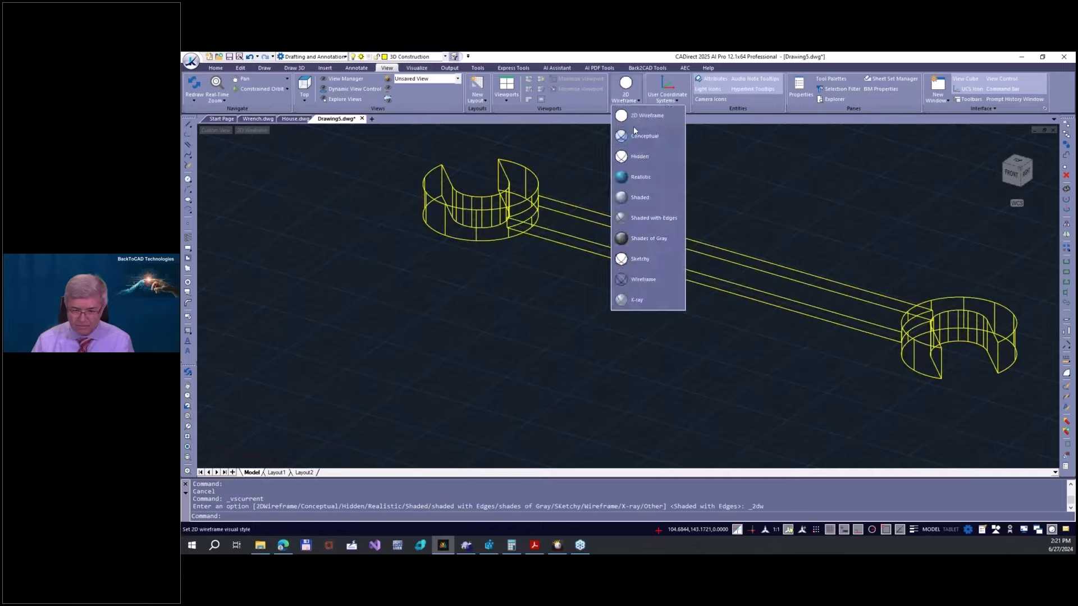
{"action": "left_click", "coordinate": [635, 135]}
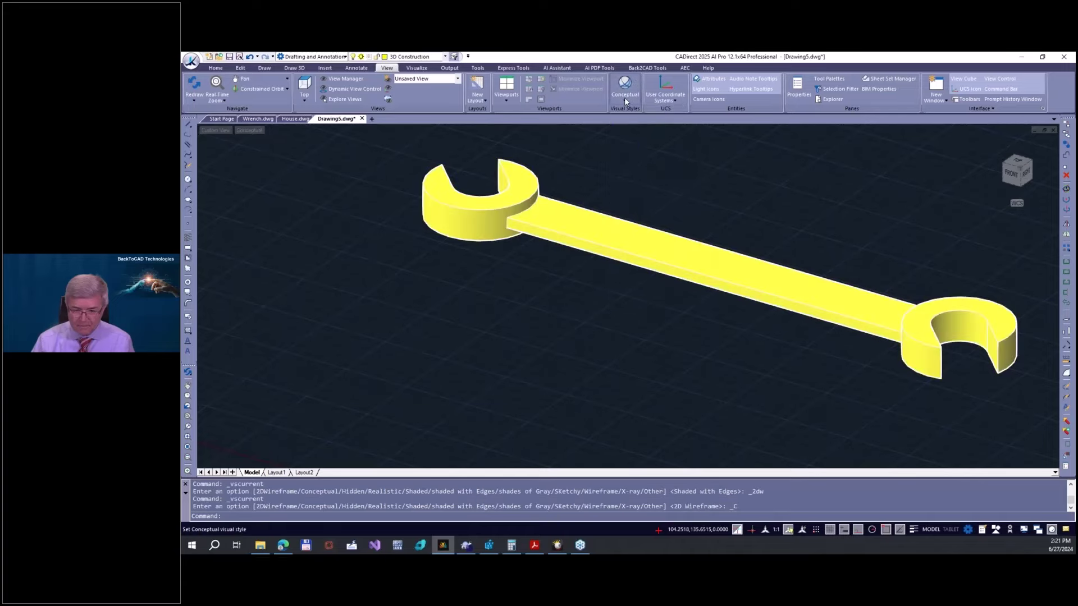
- Examine the jaw and handle joint in the 2D Wireframe visual style, and set the wrench's display to Shaded
{"action": "left_click", "coordinate": [624, 96]}
{"action": "left_click", "coordinate": [636, 116]}
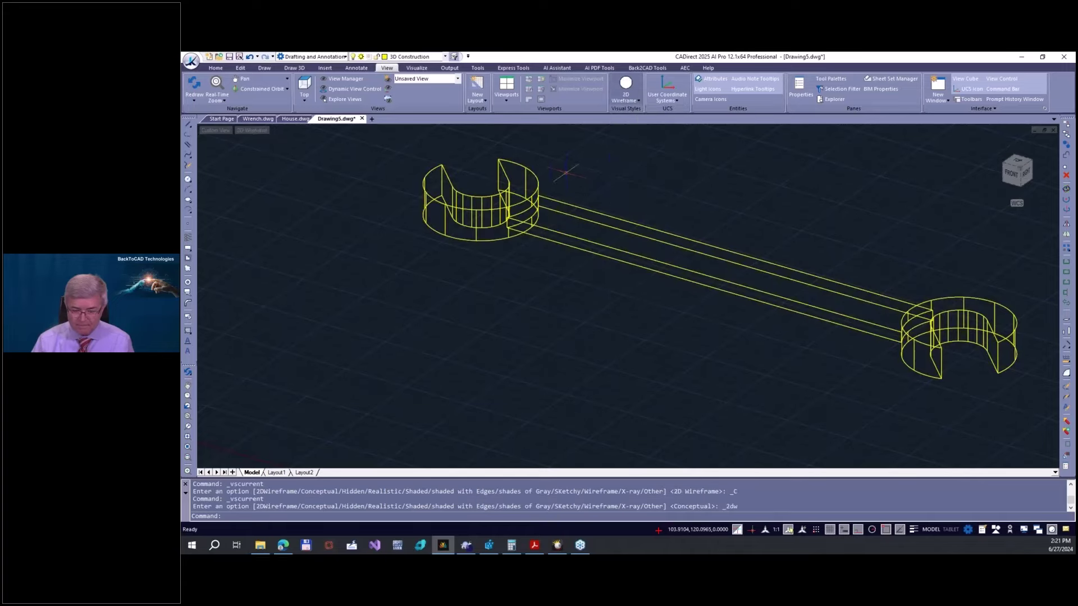
{"action": "scroll", "coordinate": [566, 171], "scroll_direction": "up", "scroll_amount": 5}
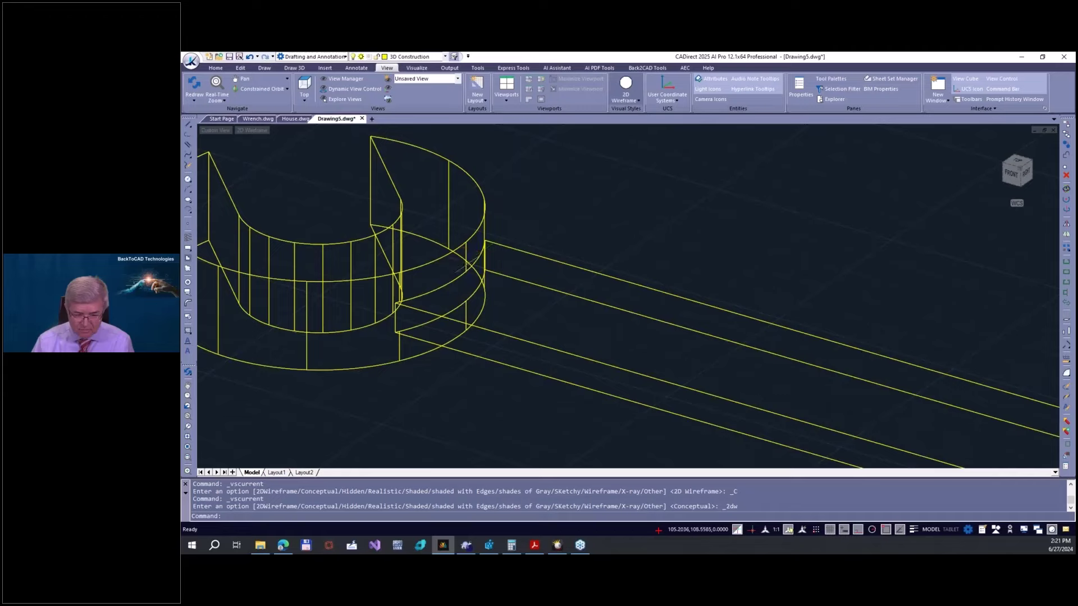
{"action": "scroll", "coordinate": [480, 256], "scroll_direction": "down", "scroll_amount": 6}
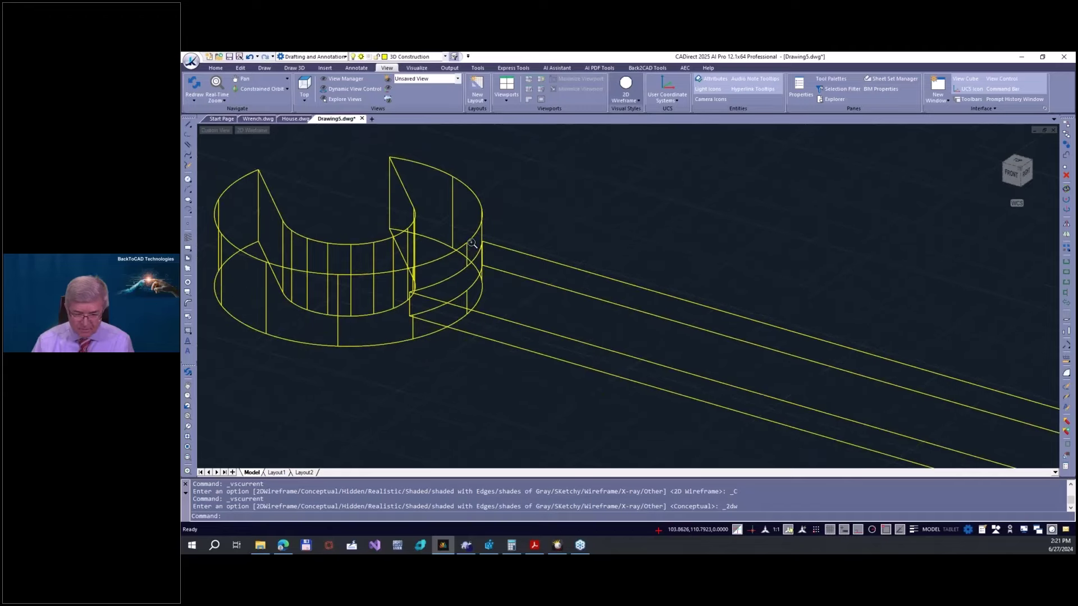
{"action": "scroll", "coordinate": [572, 332], "scroll_direction": "up", "scroll_amount": 1}
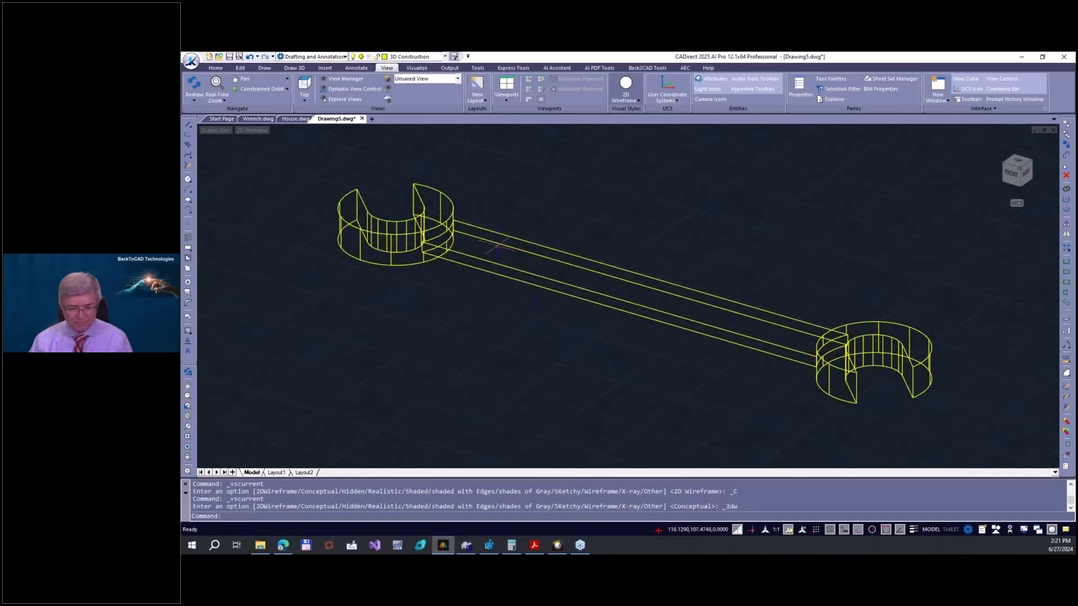
{"action": "left_click", "coordinate": [628, 100]}
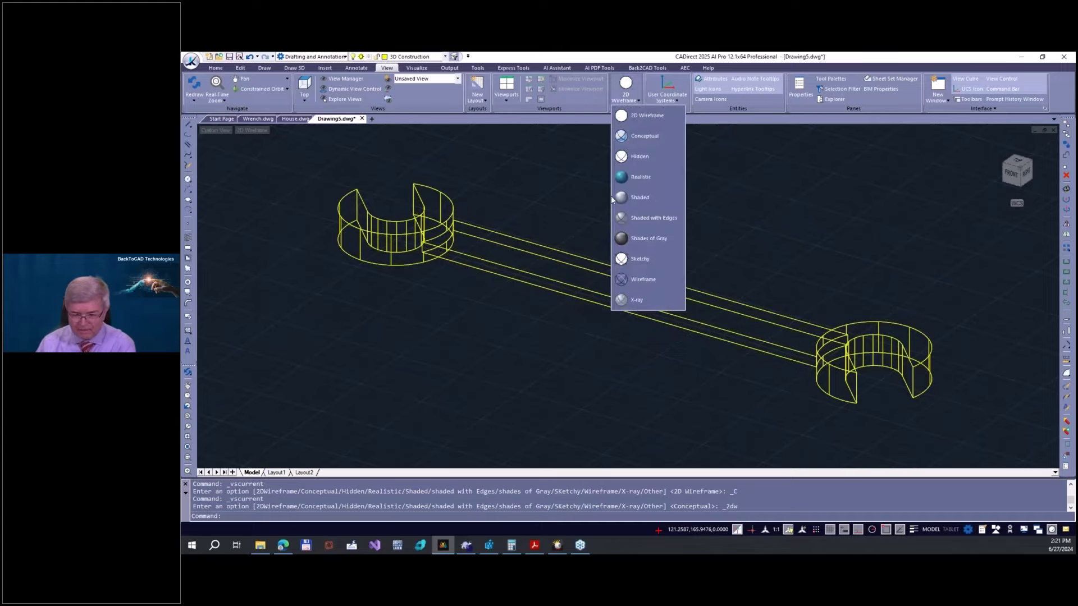
{"action": "left_click", "coordinate": [632, 197]}
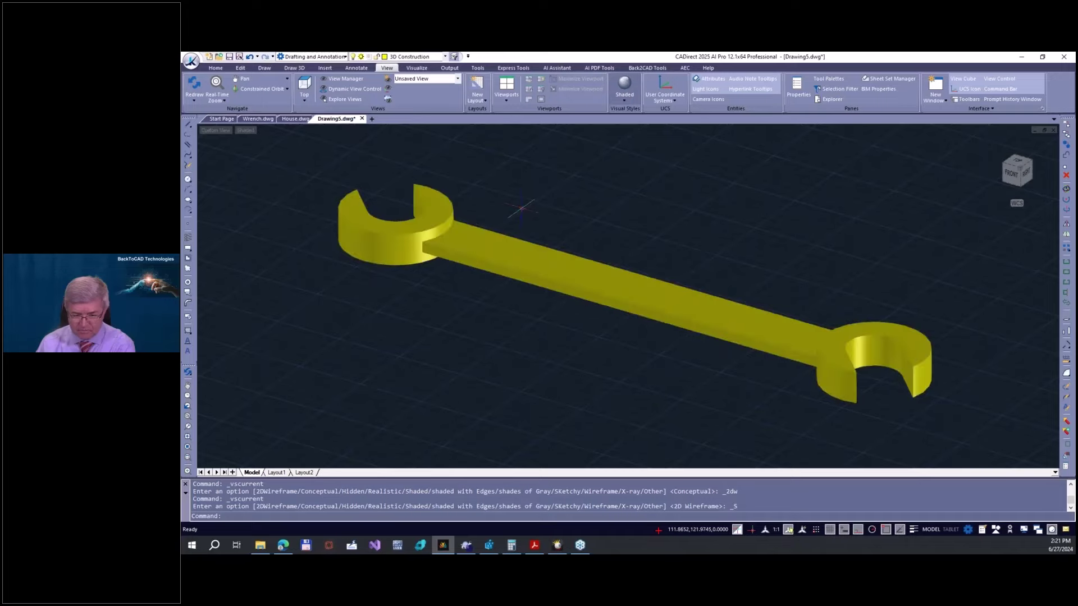
- Display the wrench in the Shaded with Edges visual style
{"action": "key", "text": "Escape"}
{"action": "key", "text": "Escape"}
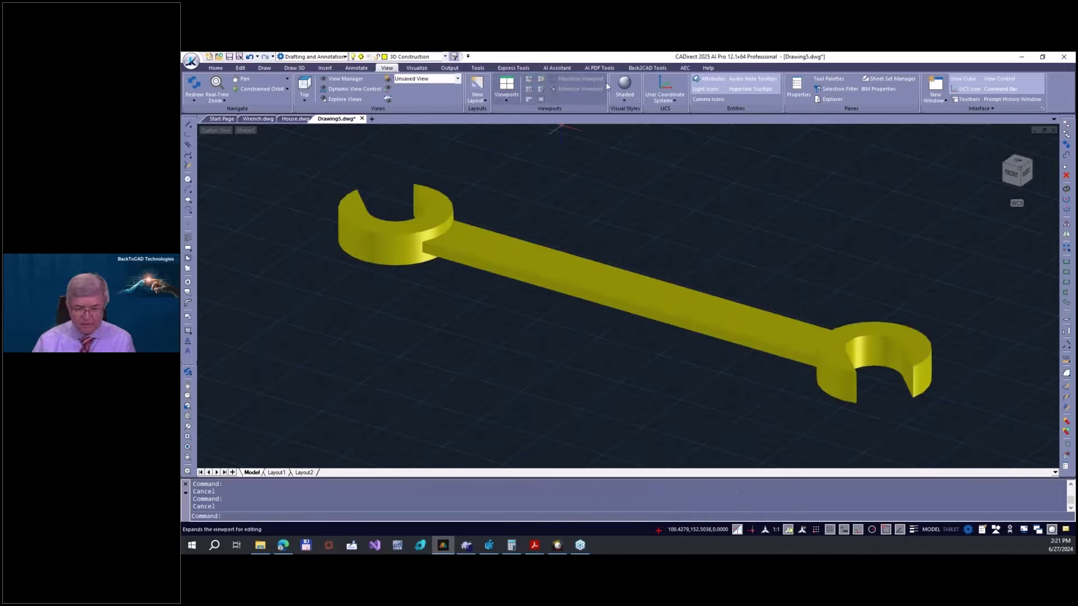
{"action": "left_click", "coordinate": [625, 92]}
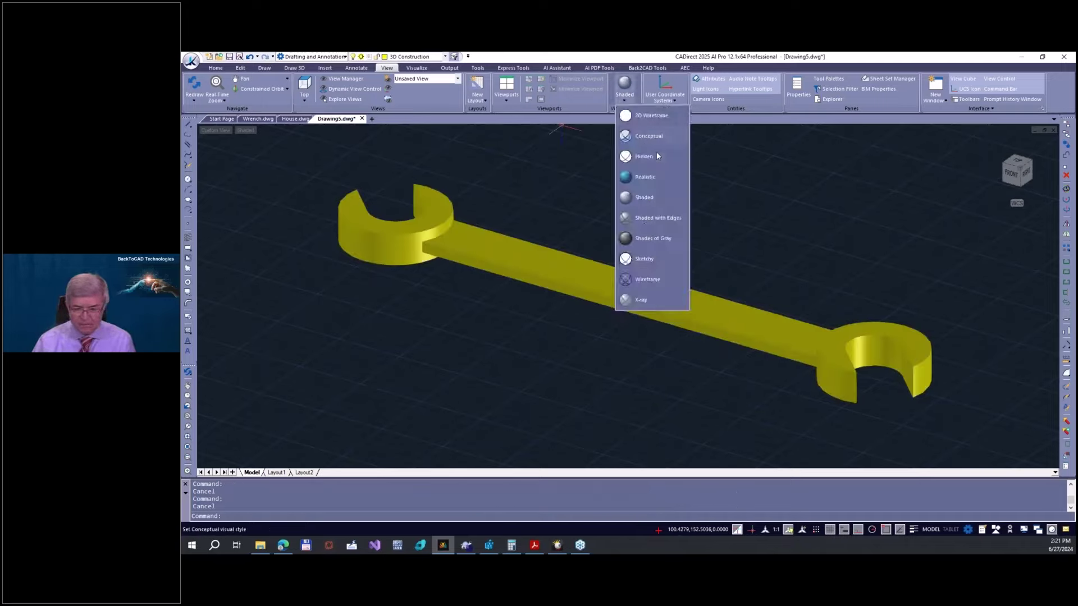
{"action": "left_click", "coordinate": [647, 218]}
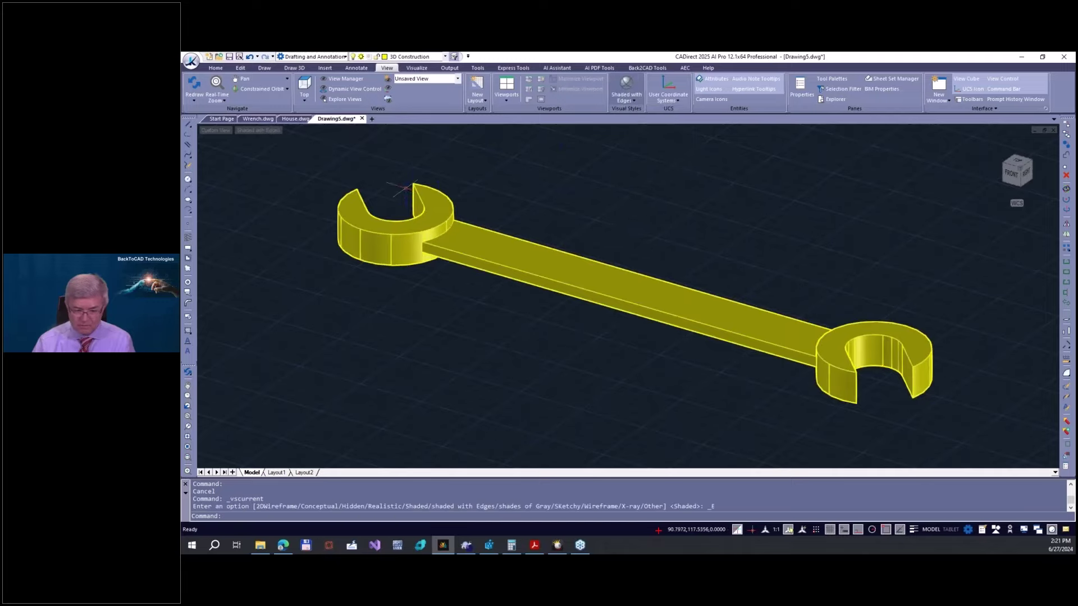
- Fillet the upper and lower outer edges of the left-hand jaw with a radius of 1
{"action": "scroll", "coordinate": [418, 205], "scroll_direction": "up", "scroll_amount": 4}
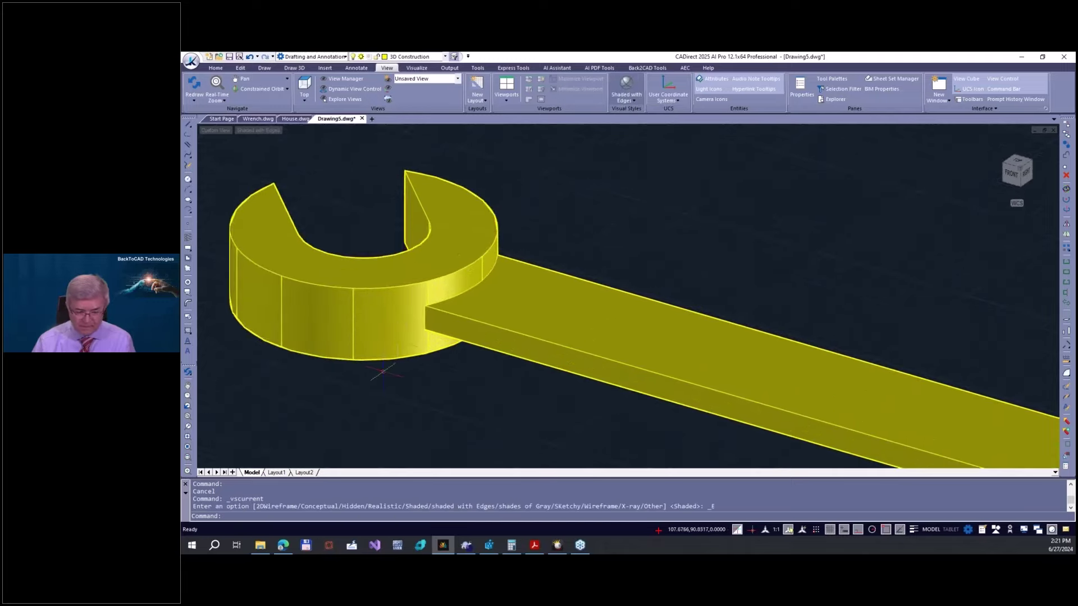
{"action": "scroll", "coordinate": [384, 371], "scroll_direction": "up", "scroll_amount": 2}
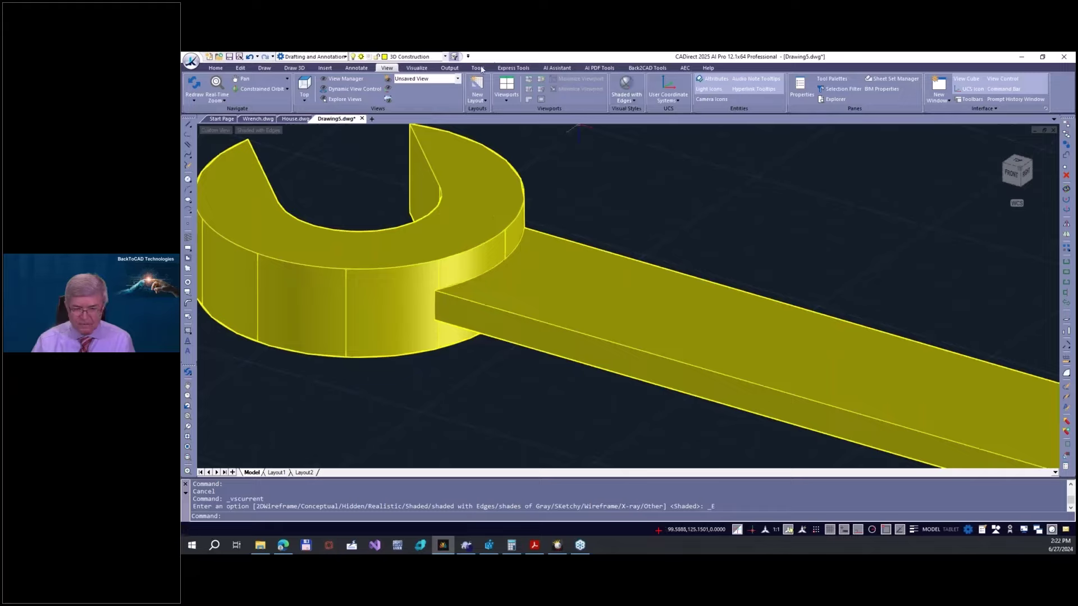
{"action": "left_click", "coordinate": [288, 68]}
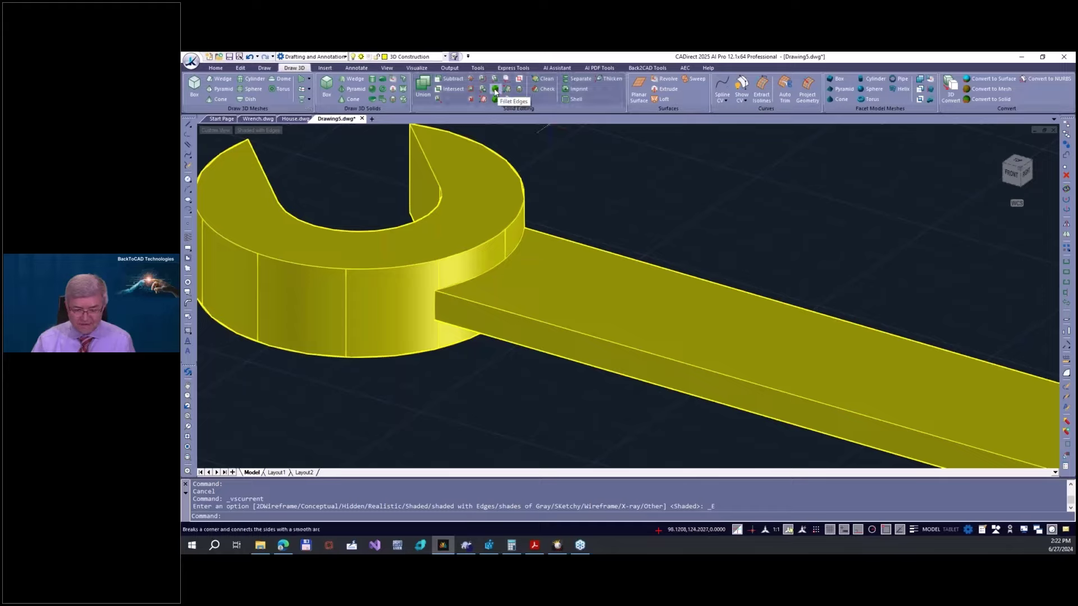
{"action": "left_click", "coordinate": [496, 91]}
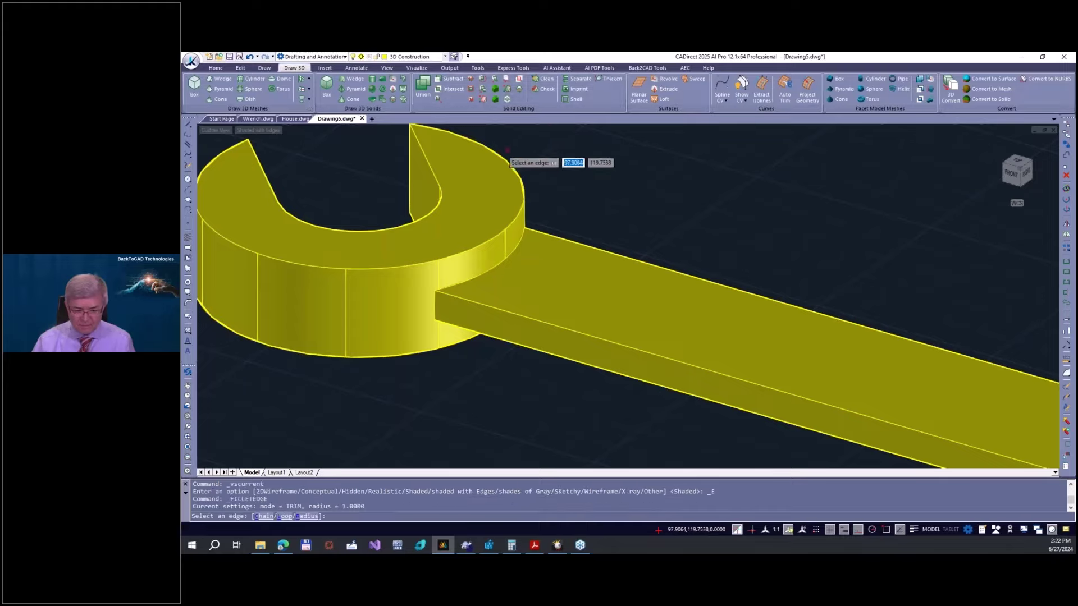
{"action": "left_click", "coordinate": [520, 180]}
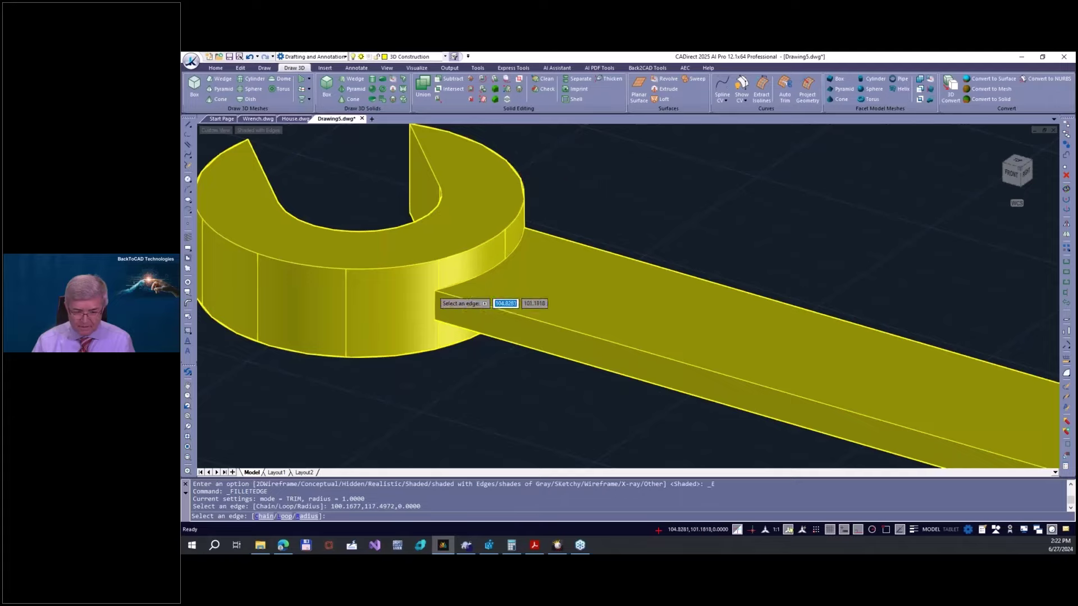
{"action": "left_click", "coordinate": [416, 352]}
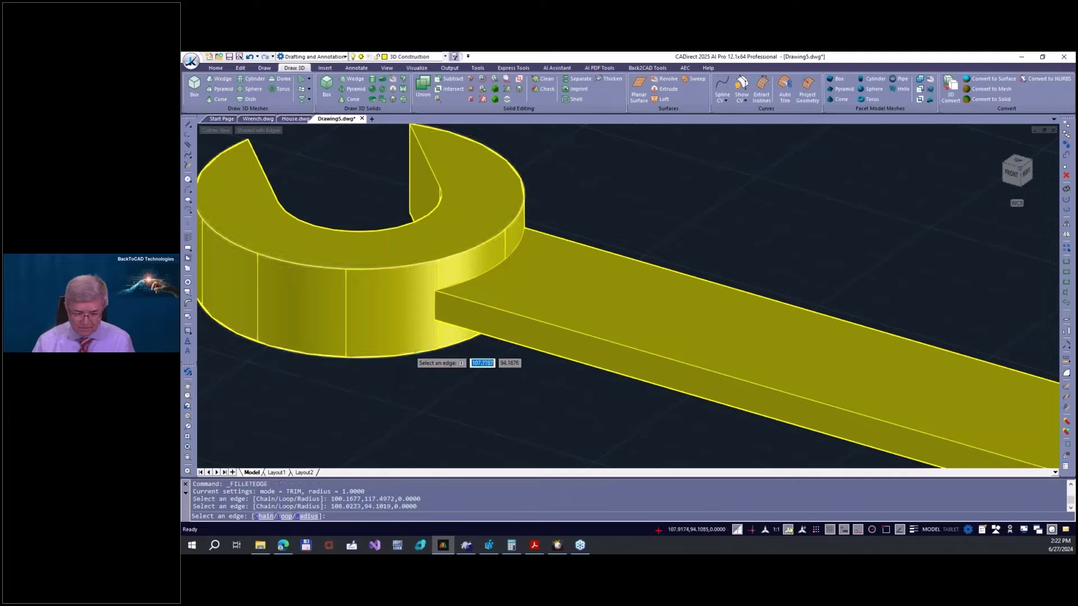
{"action": "key", "text": "Return"}
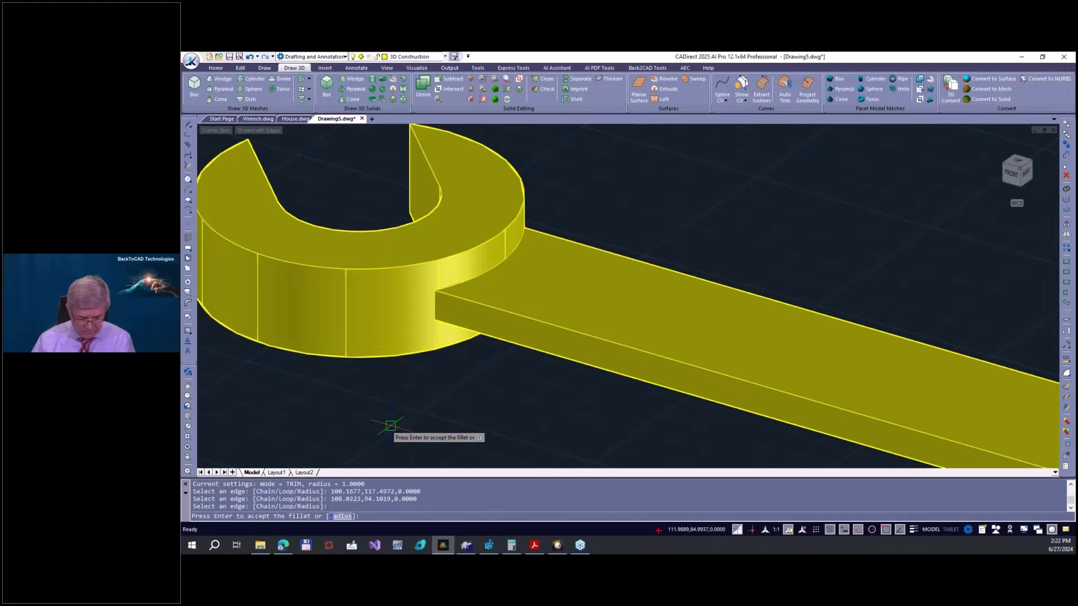
{"action": "key", "text": "Return"}
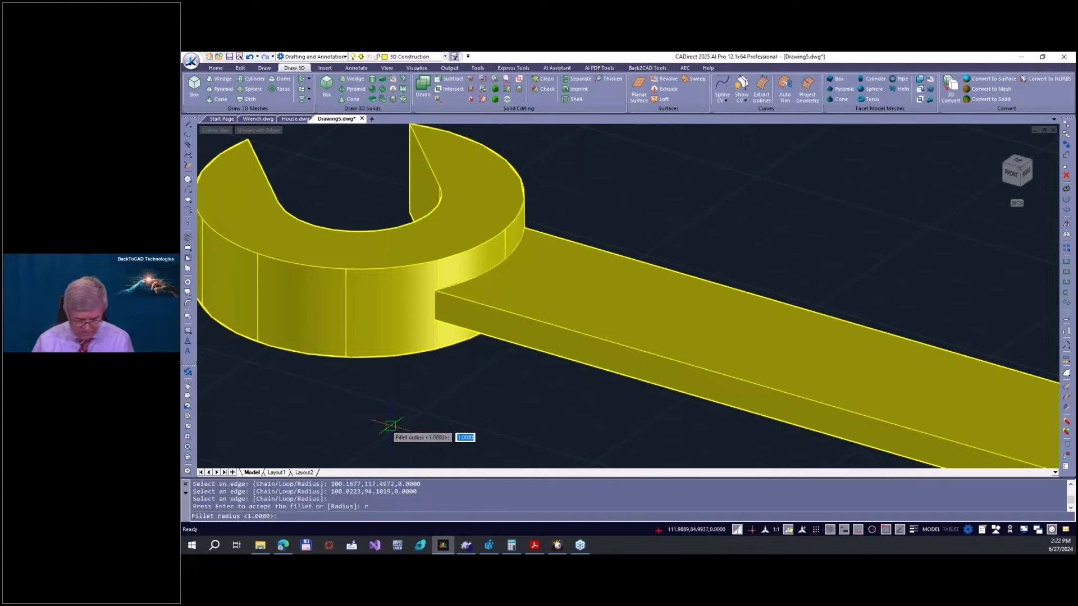
{"action": "type", "text": "1"}
{"action": "key", "text": "Return"}
{"action": "key", "text": "Return"}
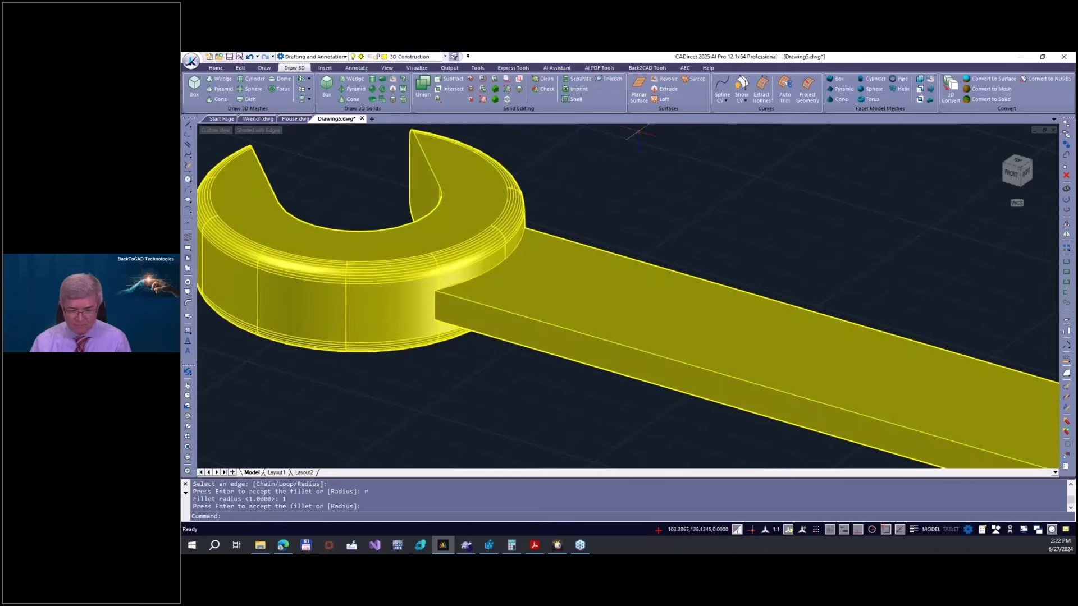
{"action": "left_click", "coordinate": [506, 89]}
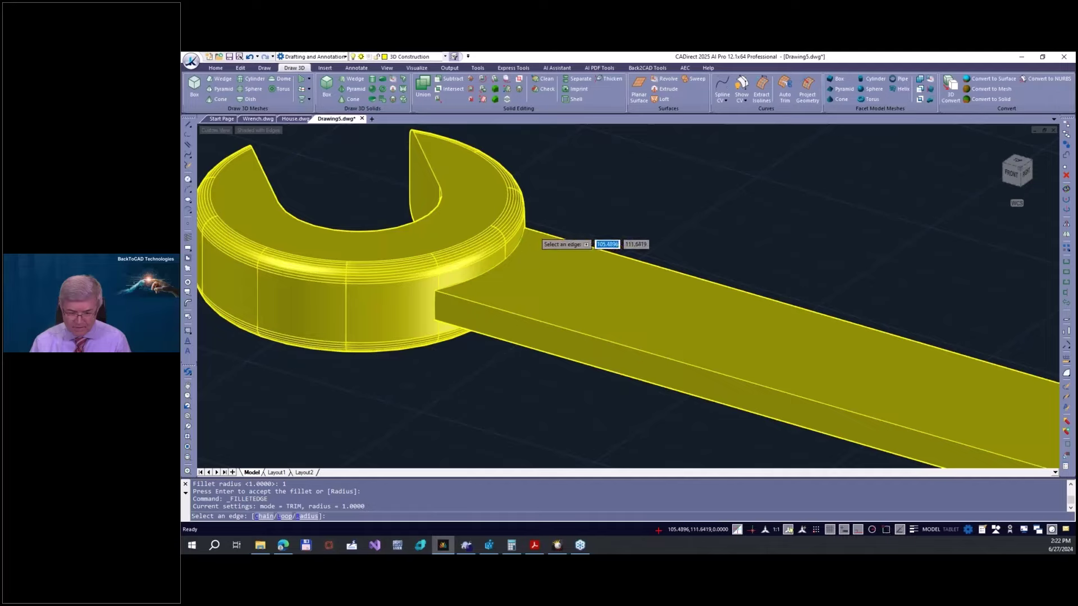
{"action": "left_click", "coordinate": [532, 237]}
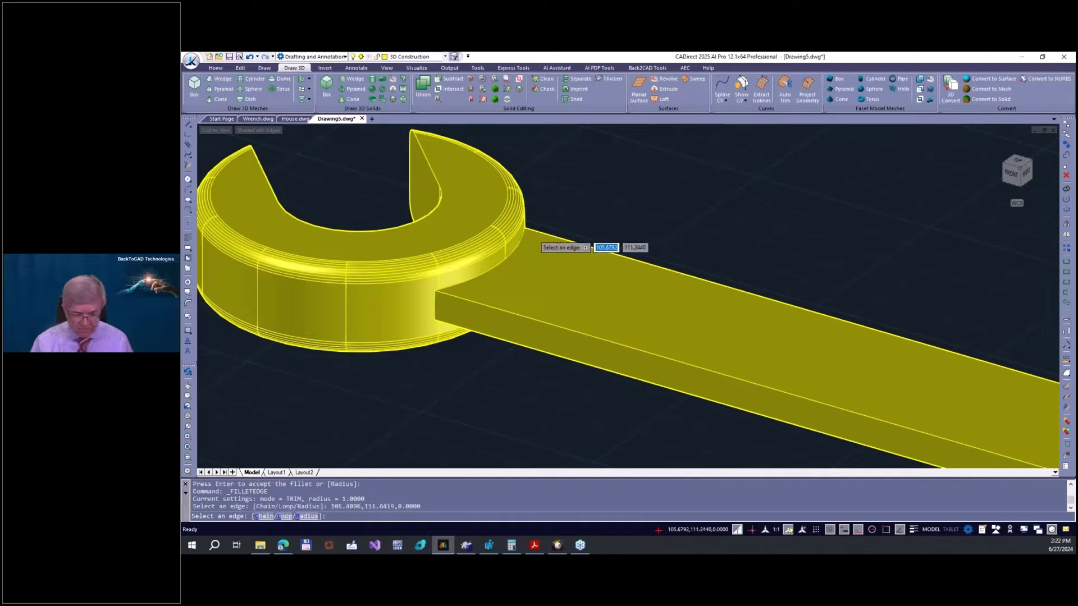
{"action": "key", "text": "Escape"}
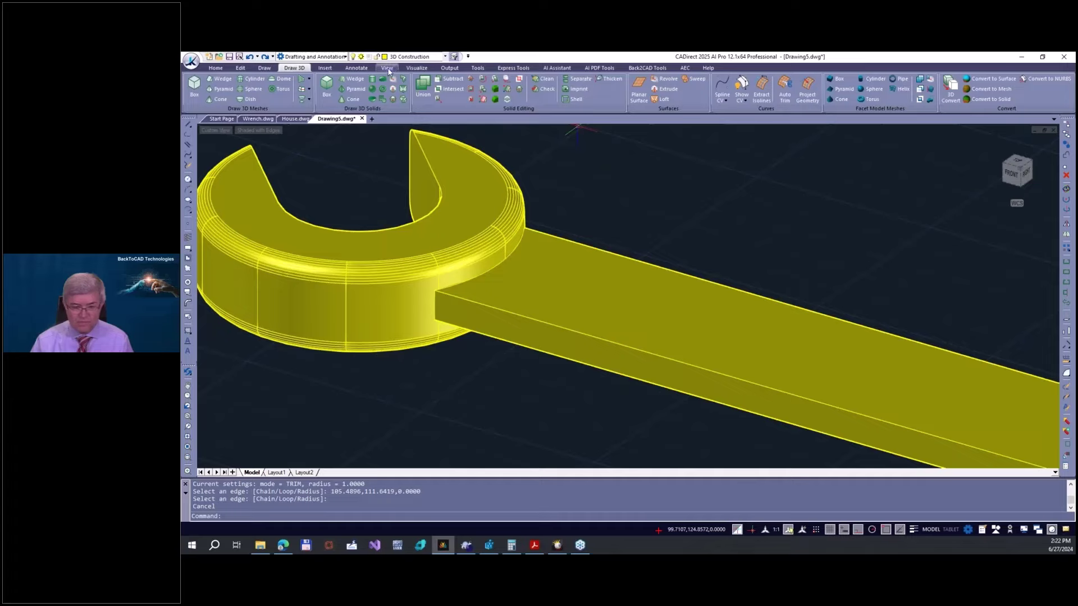
- Display the wrench in the 2D Wireframe visual style so the handle's hidden edges can be selected
{"action": "left_click", "coordinate": [388, 68]}
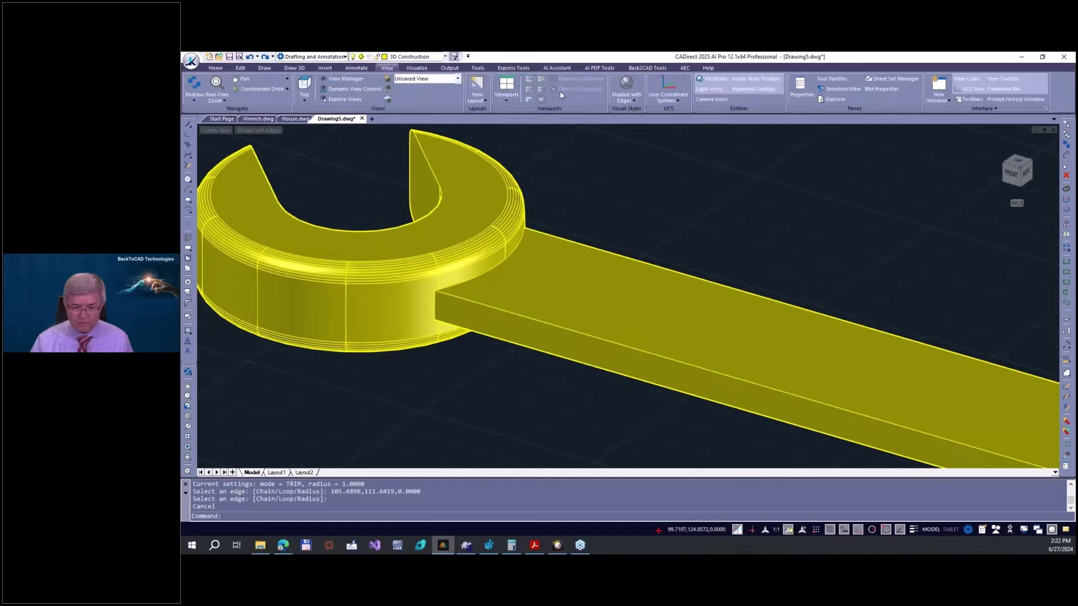
{"action": "left_click", "coordinate": [627, 96]}
{"action": "left_click", "coordinate": [642, 116]}
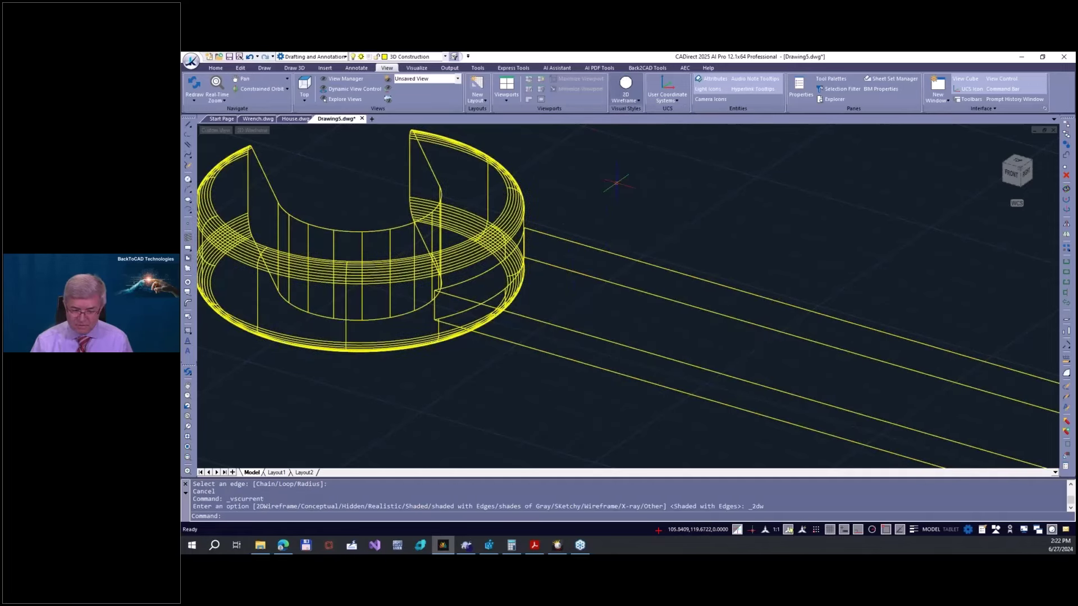
{"action": "key", "text": "Escape"}
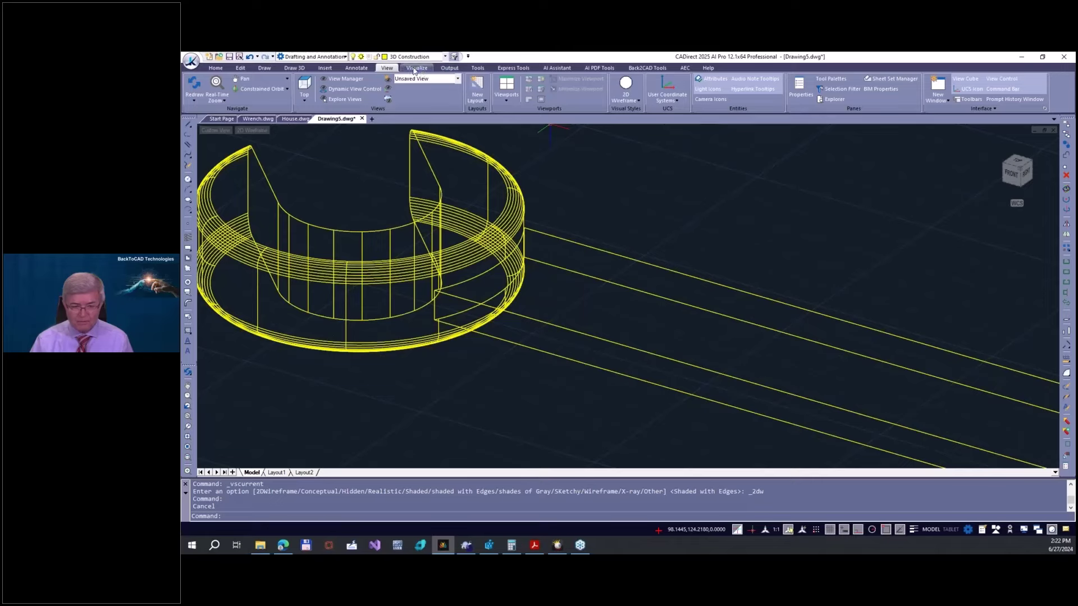
- Fillet the four long edges of the handle with a radius of 0.5
{"action": "left_click", "coordinate": [300, 68]}
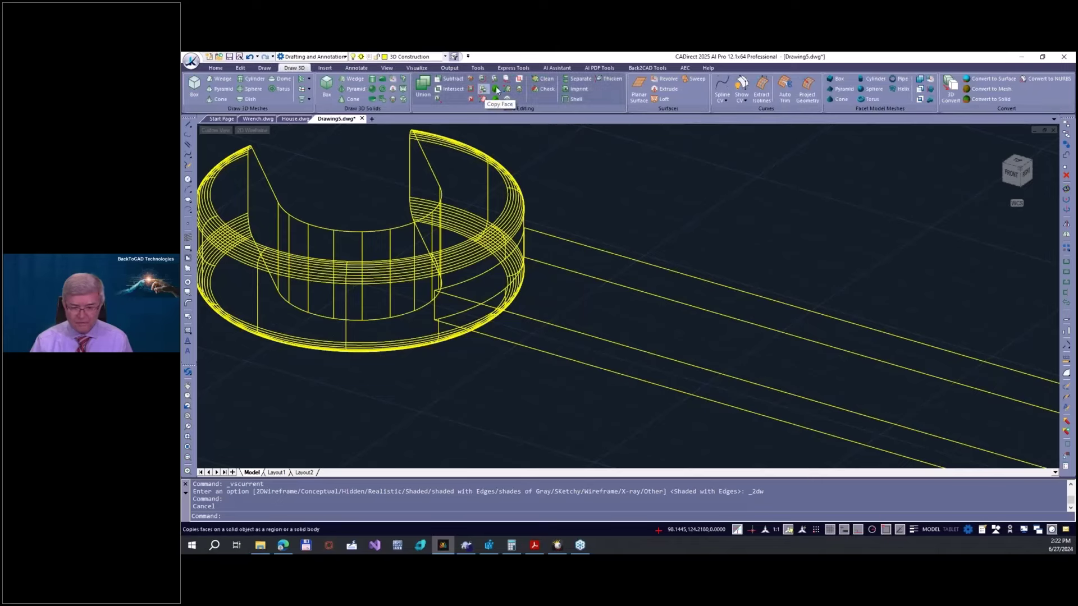
{"action": "left_click", "coordinate": [496, 86]}
{"action": "left_click", "coordinate": [581, 276]}
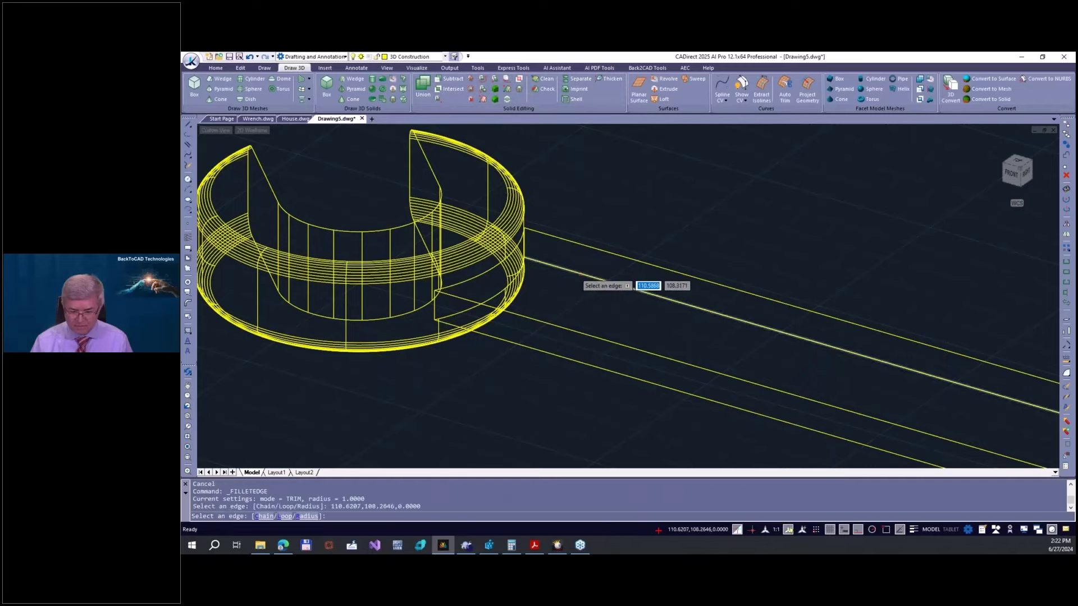
{"action": "left_click", "coordinate": [587, 248]}
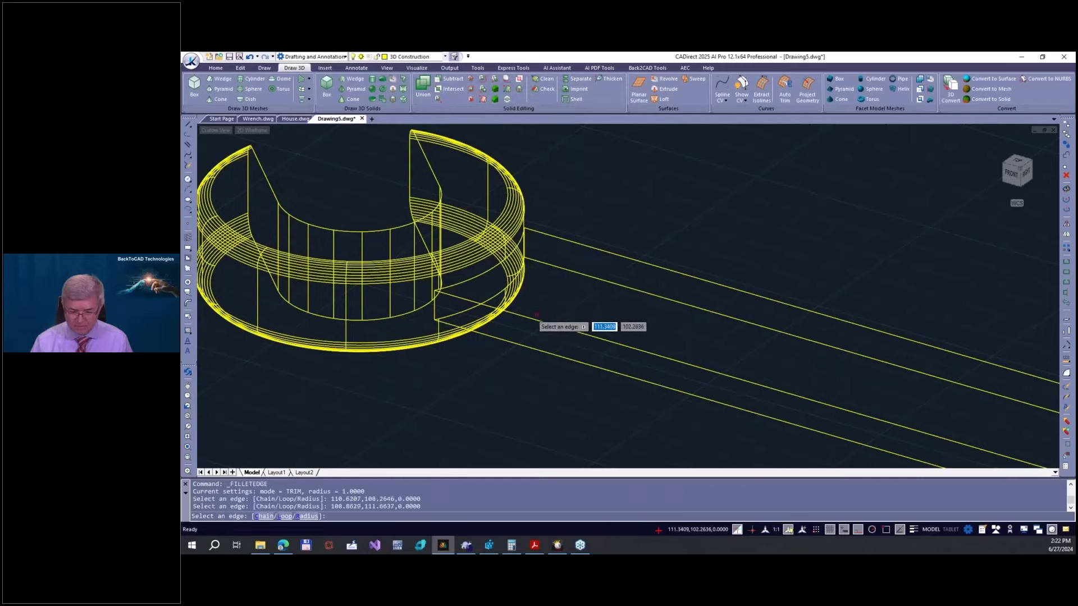
{"action": "left_click", "coordinate": [538, 320]}
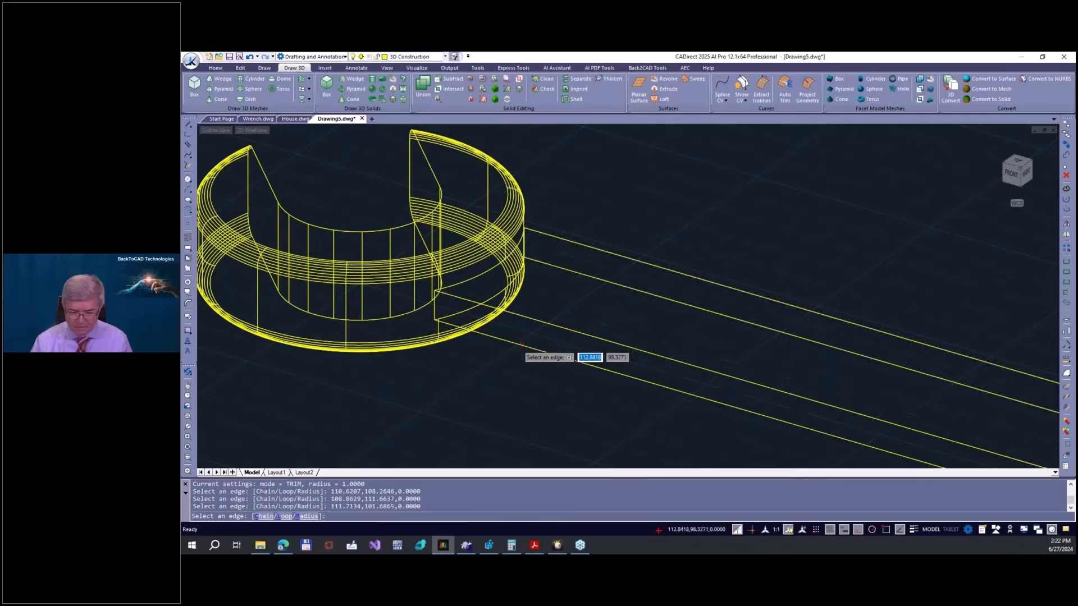
{"action": "left_click", "coordinate": [521, 345]}
{"action": "key", "text": "Return"}
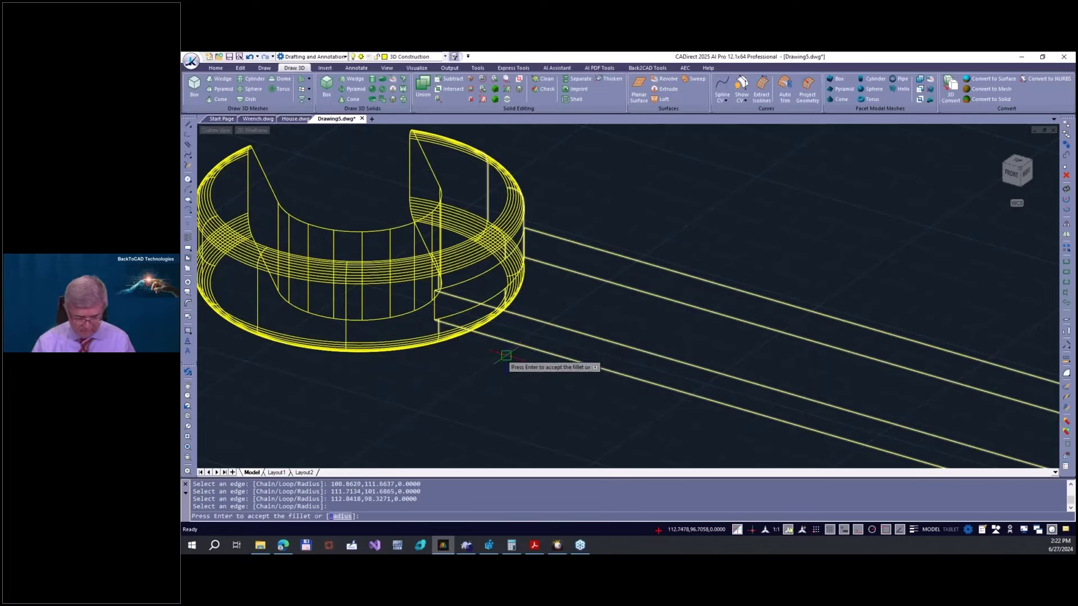
{"action": "type", "text": "r"}
{"action": "key", "text": "Return"}
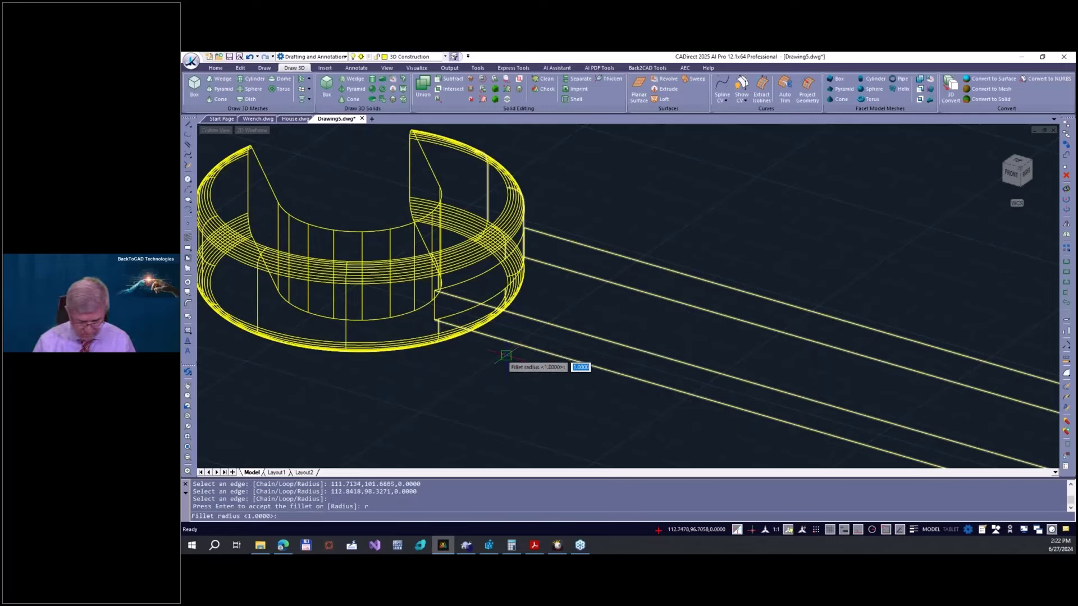
{"action": "type", "text": "0.5"}
{"action": "key", "text": "Return"}
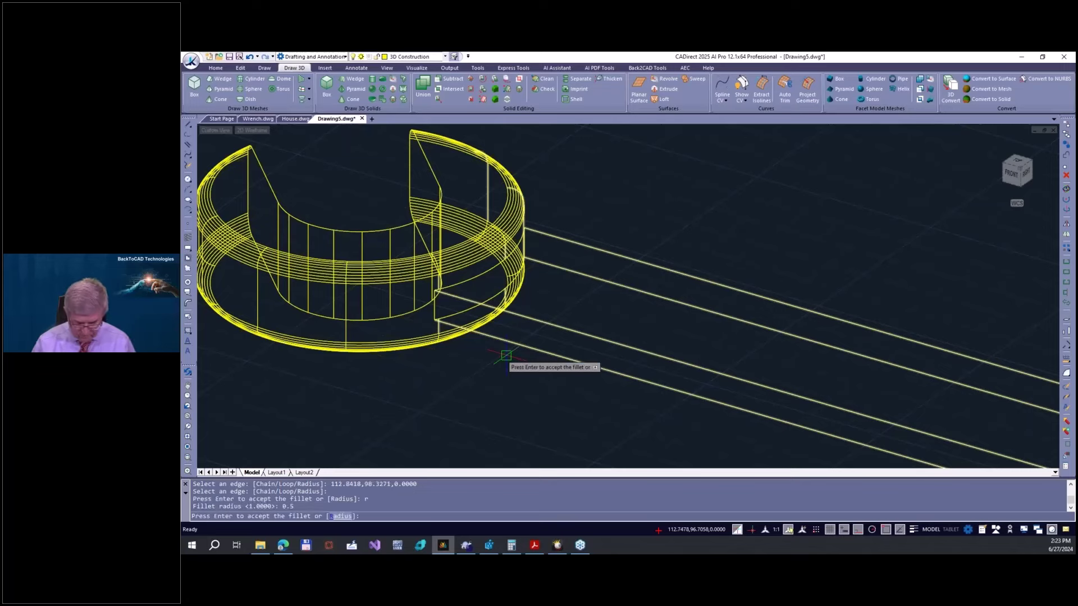
{"action": "key", "text": "Return"}
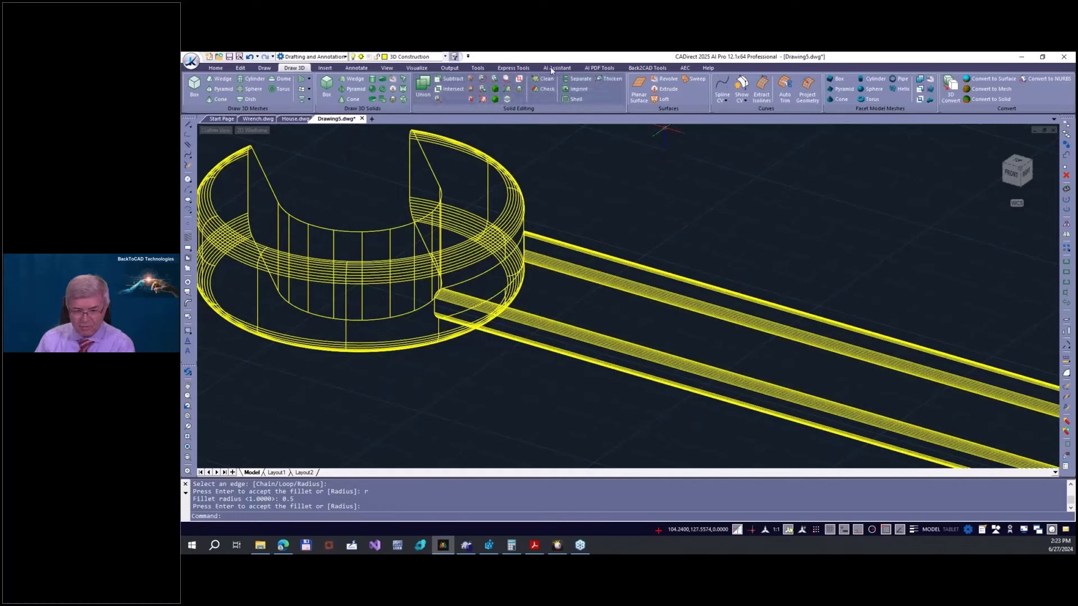
- Fillet the edges where the handle meets the left-hand jaw, using the 0.5 radius
{"action": "left_click", "coordinate": [494, 267]}
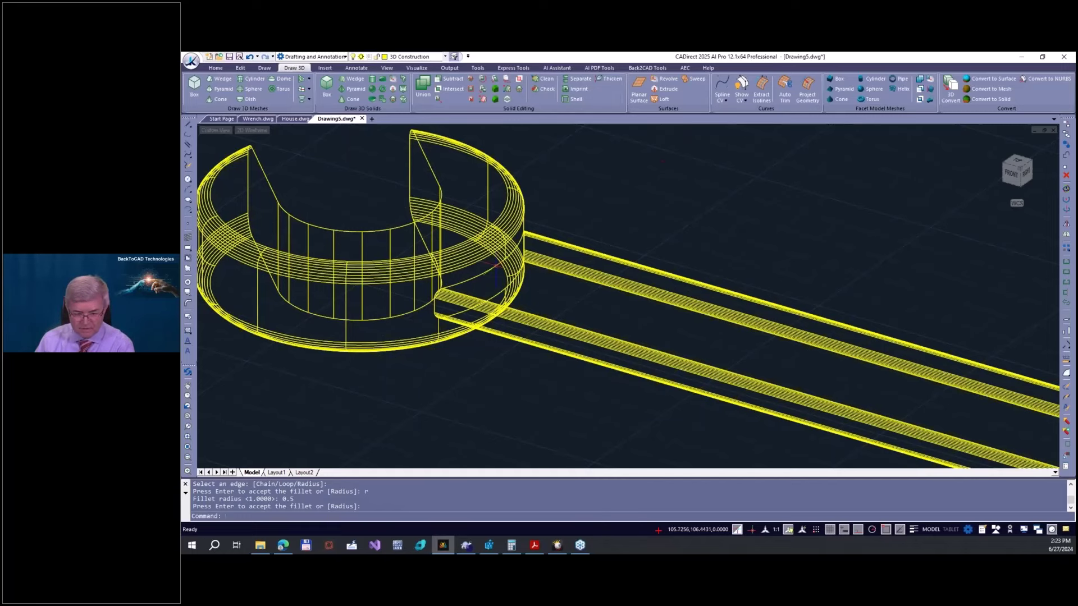
{"action": "key", "text": "Escape"}
{"action": "key", "text": "Escape"}
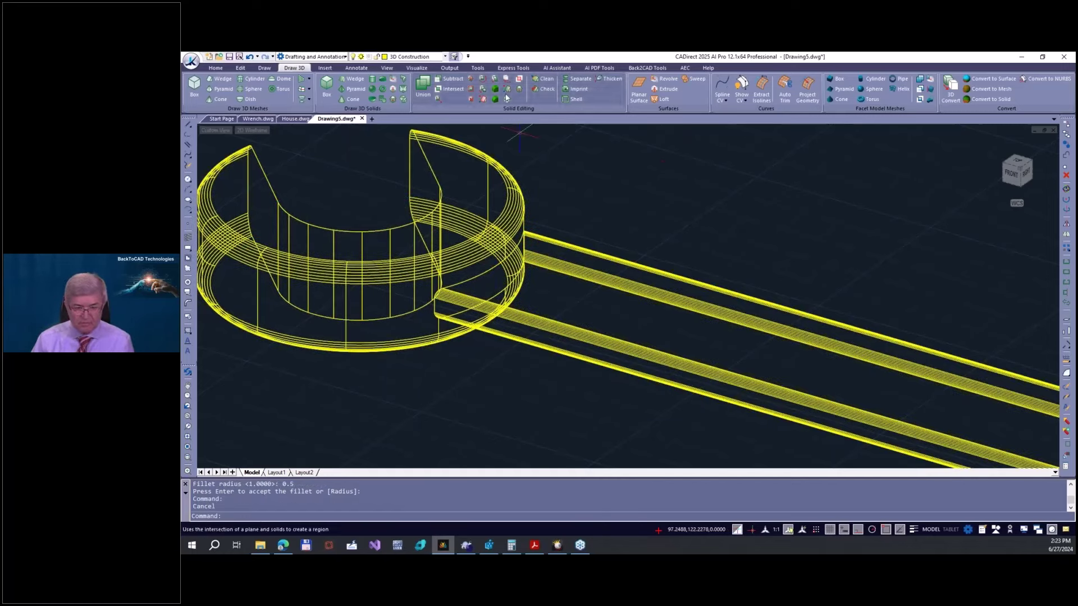
{"action": "left_click", "coordinate": [471, 99]}
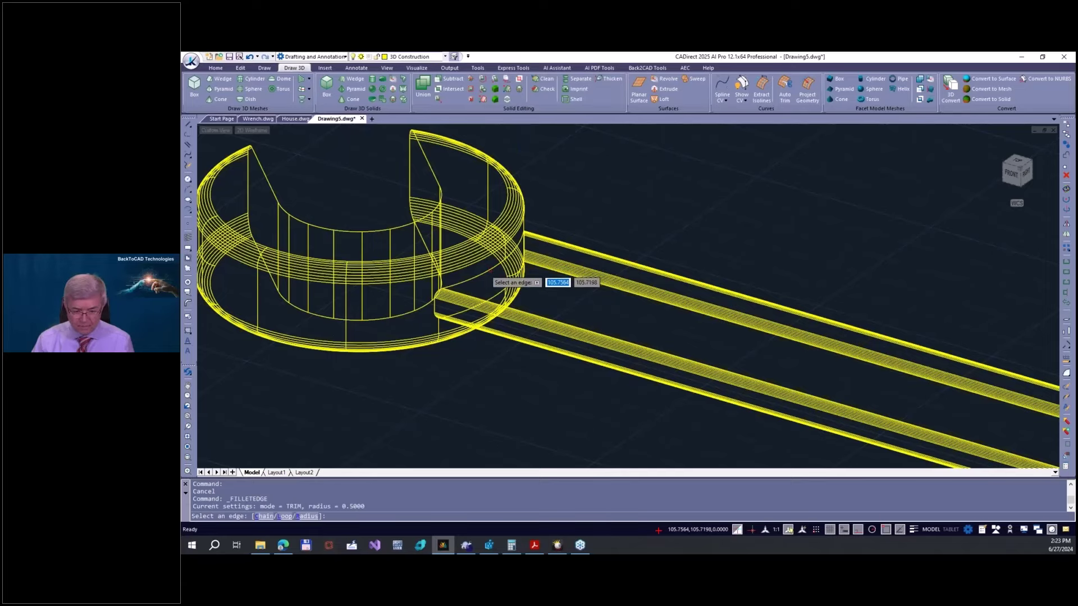
{"action": "left_click", "coordinate": [493, 278]}
{"action": "left_click", "coordinate": [496, 293]}
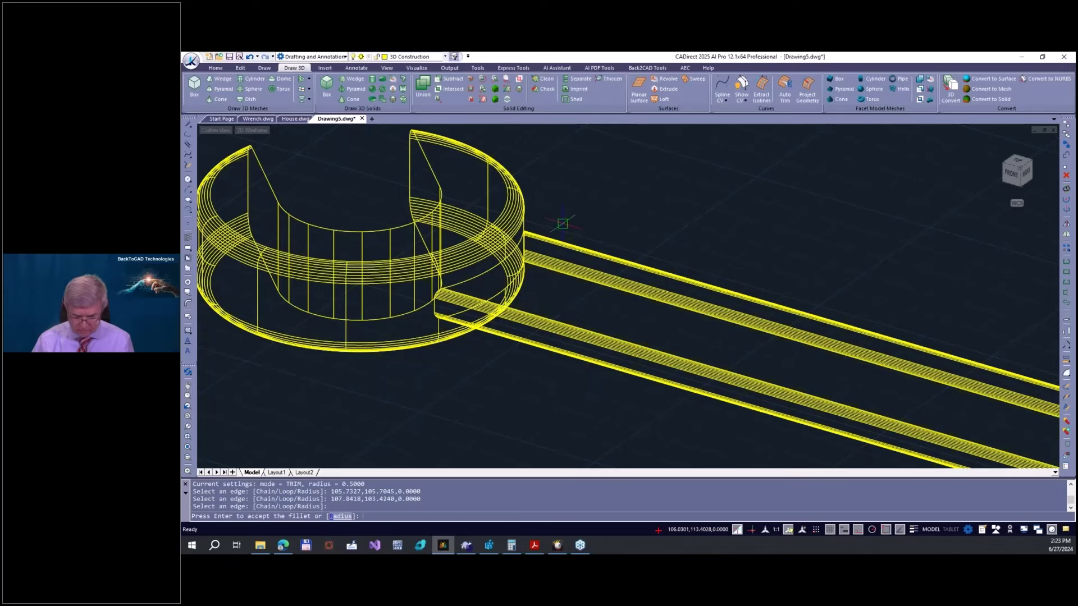
{"action": "key", "text": "Return"}
{"action": "key", "text": "Return"}
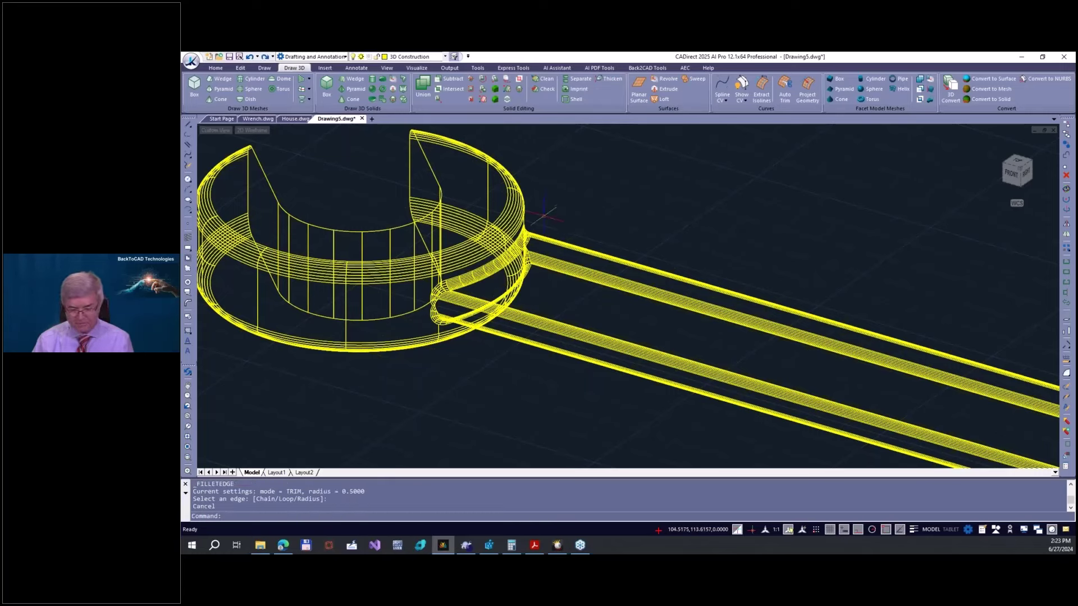
- Fillet the edges where the handle meets the right-hand jaw, using the 0.5 radius
{"action": "scroll", "coordinate": [543, 215], "scroll_direction": "down", "scroll_amount": 6}
{"action": "scroll", "coordinate": [698, 292], "scroll_direction": "up", "scroll_amount": 8}
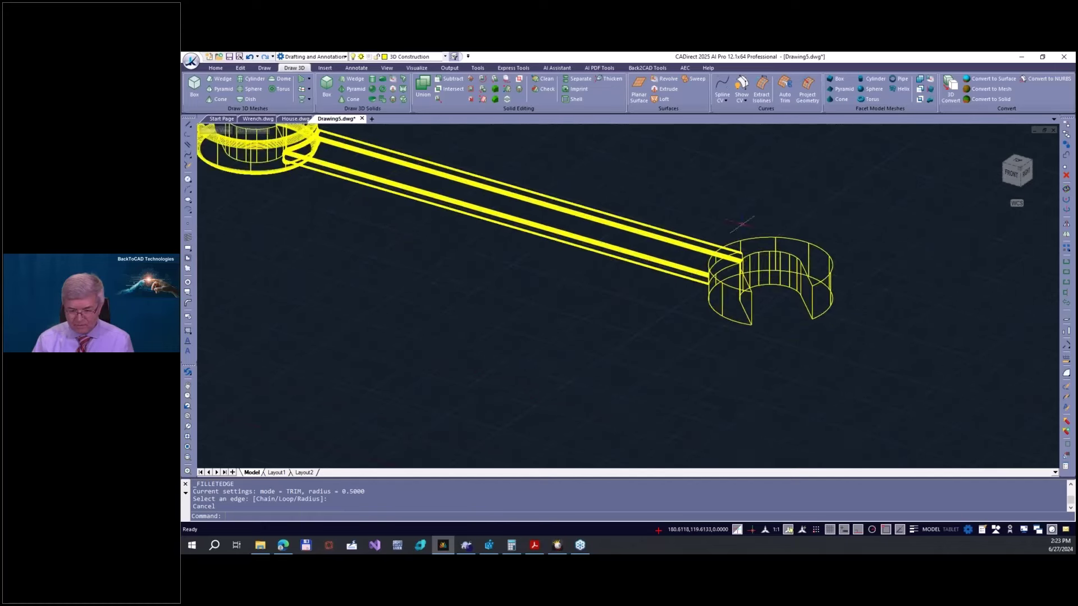
{"action": "scroll", "coordinate": [823, 287], "scroll_direction": "down", "scroll_amount": 1}
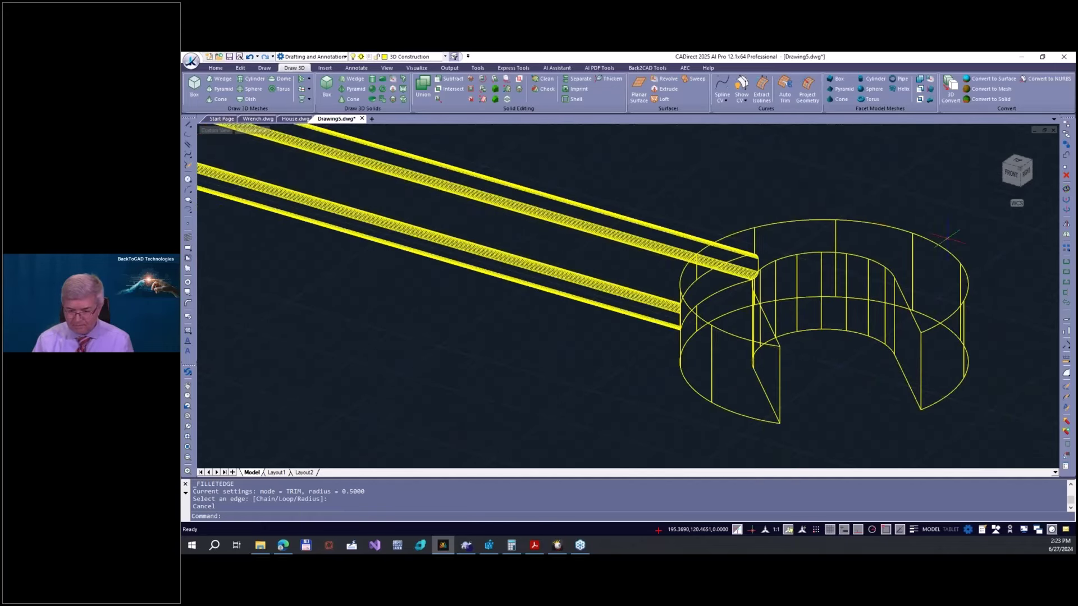
{"action": "scroll", "coordinate": [979, 240], "scroll_direction": "up", "scroll_amount": 1}
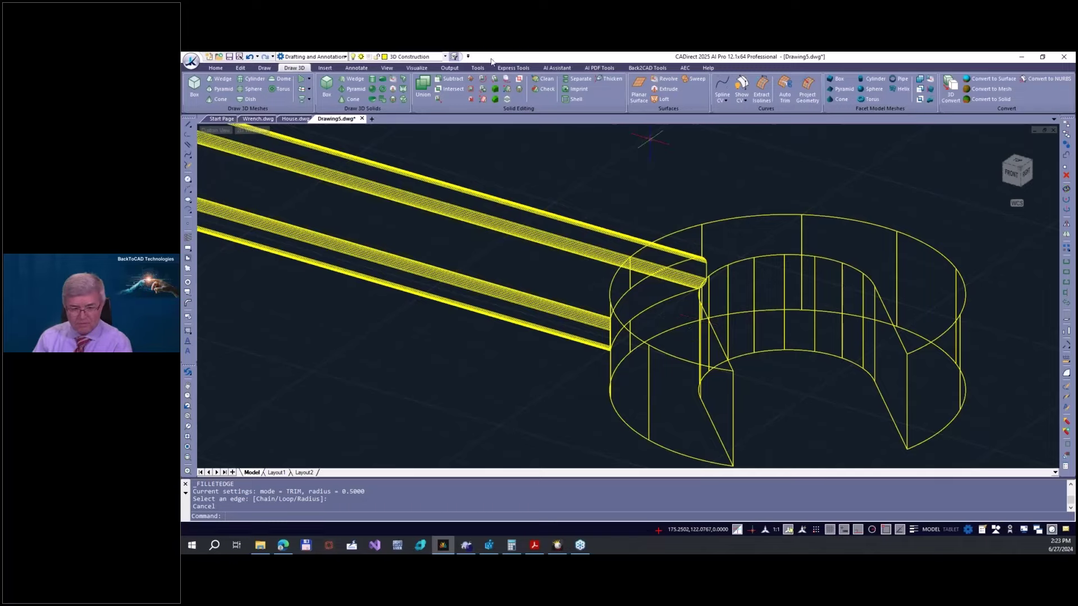
{"action": "left_click", "coordinate": [494, 88]}
{"action": "left_click", "coordinate": [650, 280]}
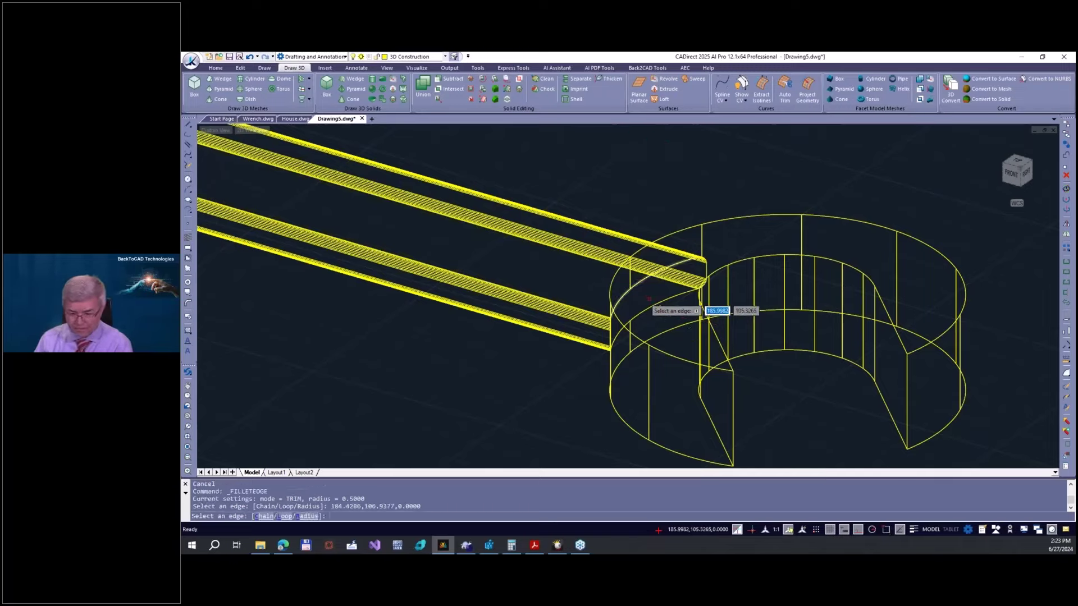
{"action": "left_click", "coordinate": [650, 308]}
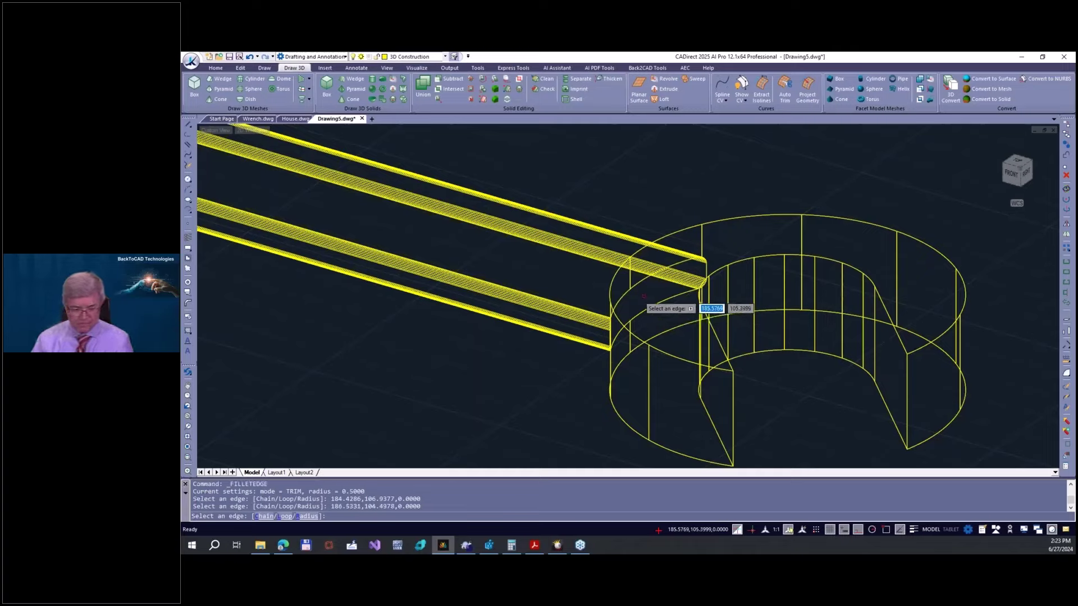
{"action": "key", "text": "Return"}
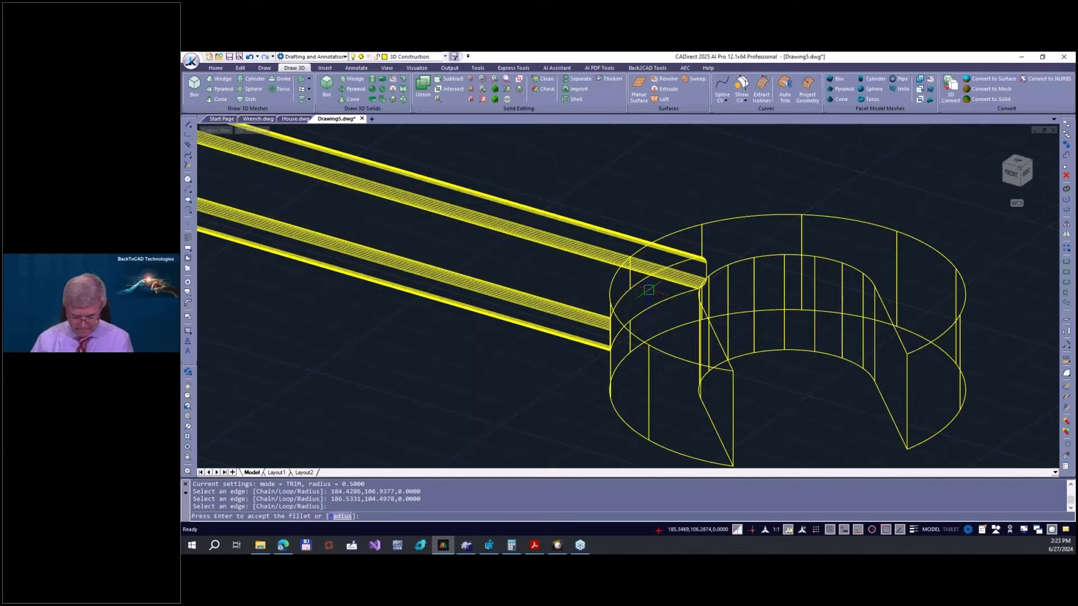
{"action": "key", "text": "Return"}
{"action": "key", "text": "Return"}
{"action": "key", "text": "Escape"}
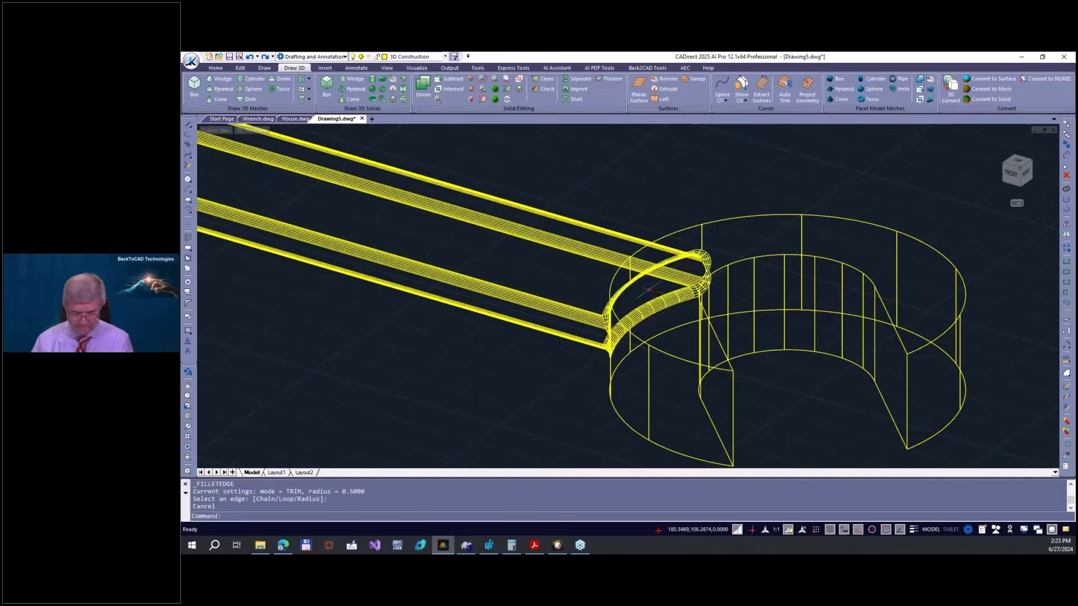
- Fillet the upper and lower outer edges of the right-hand jaw with a radius of 1
{"action": "left_click", "coordinate": [494, 99]}
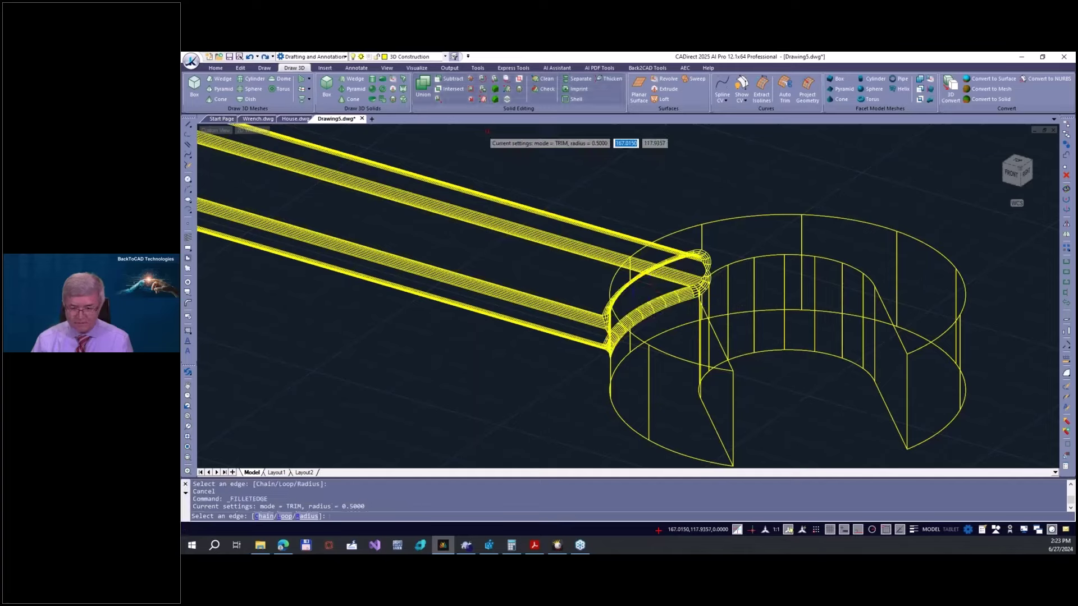
{"action": "left_click", "coordinate": [770, 217]}
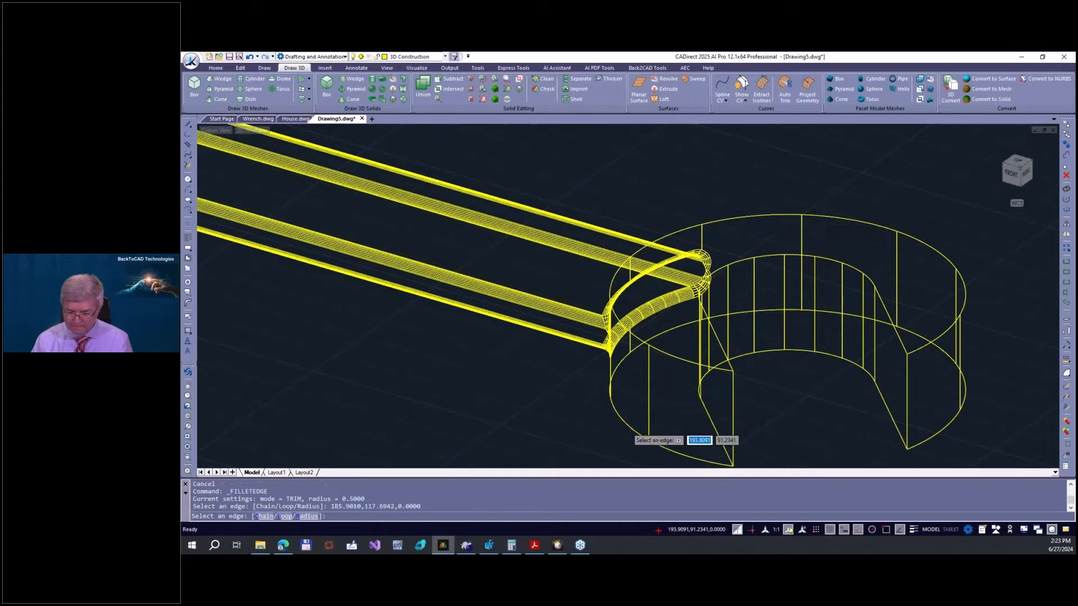
{"action": "left_click", "coordinate": [630, 429]}
{"action": "key", "text": "Return"}
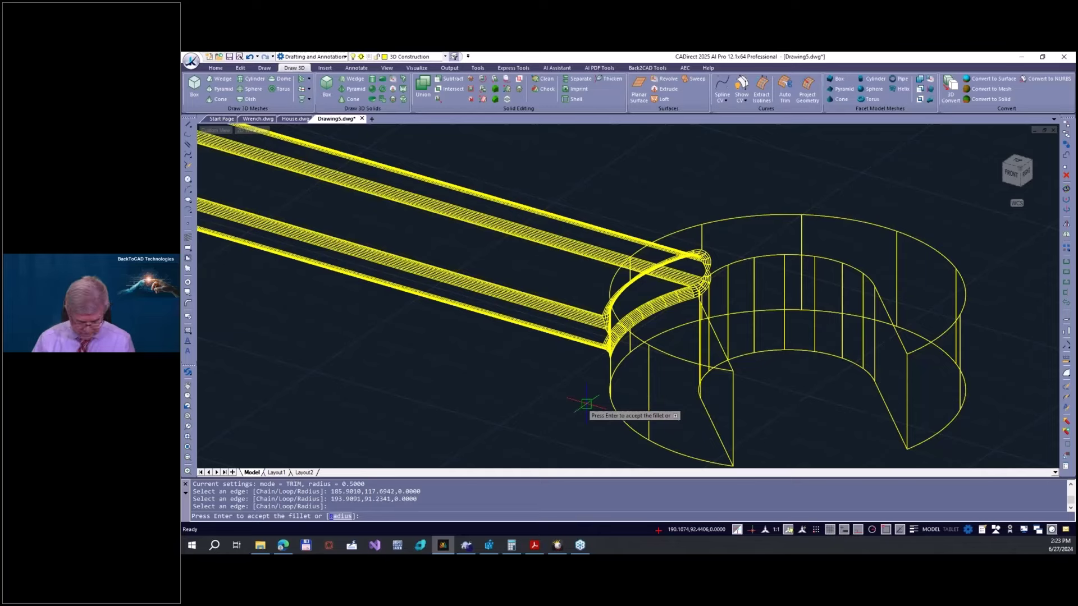
{"action": "type", "text": "r"}
{"action": "key", "text": "Return"}
{"action": "type", "text": "1"}
{"action": "key", "text": "Return"}
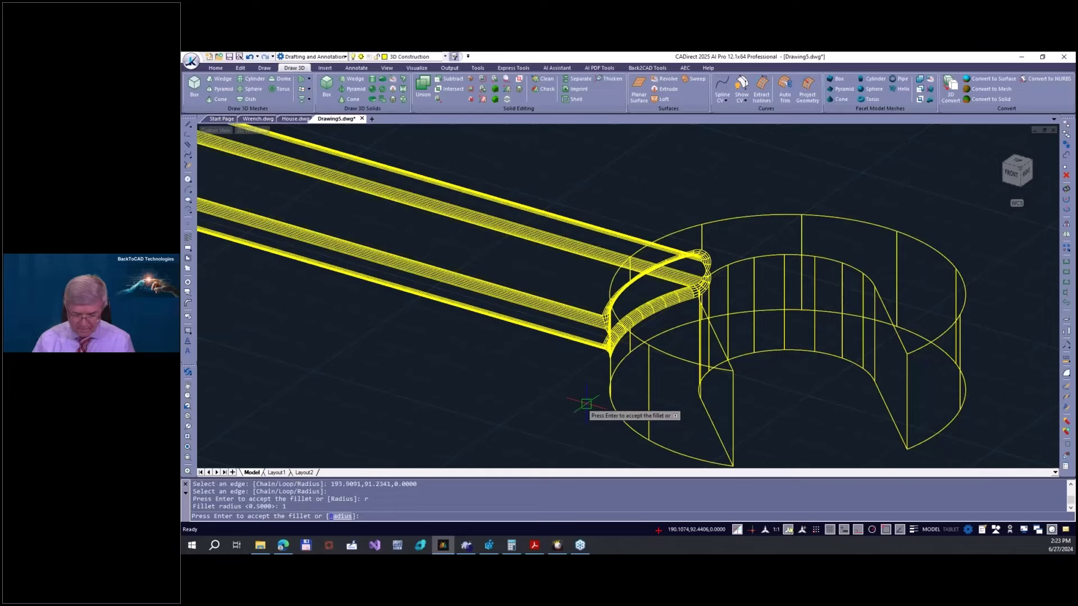
{"action": "key", "text": "Return"}
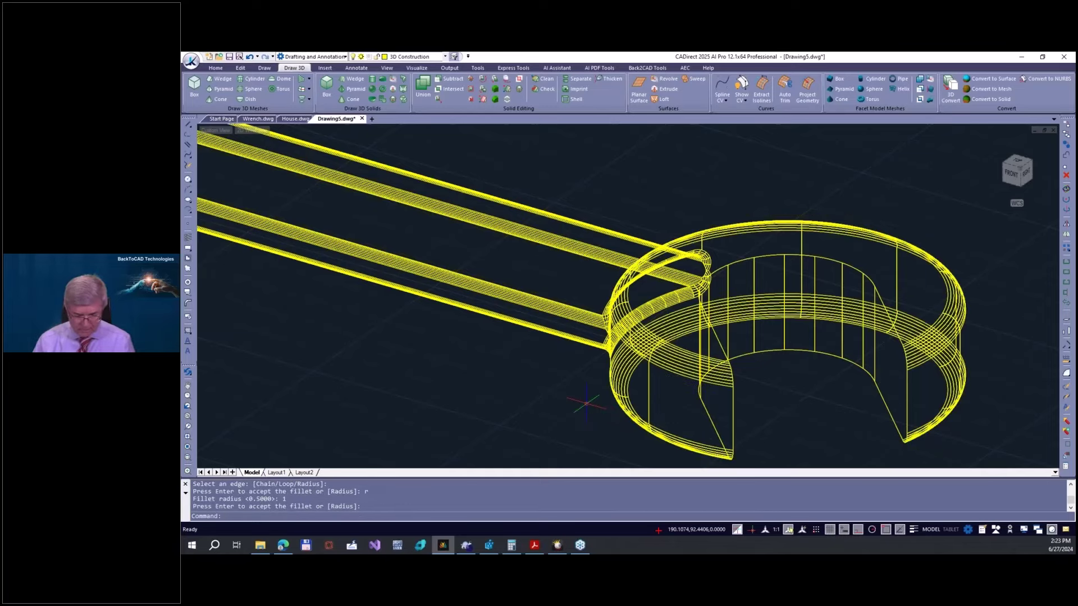
{"action": "key", "text": "Escape"}
- Display the whole wrench in the Realistic visual style
{"action": "scroll", "coordinate": [562, 174], "scroll_direction": "down", "scroll_amount": 5}
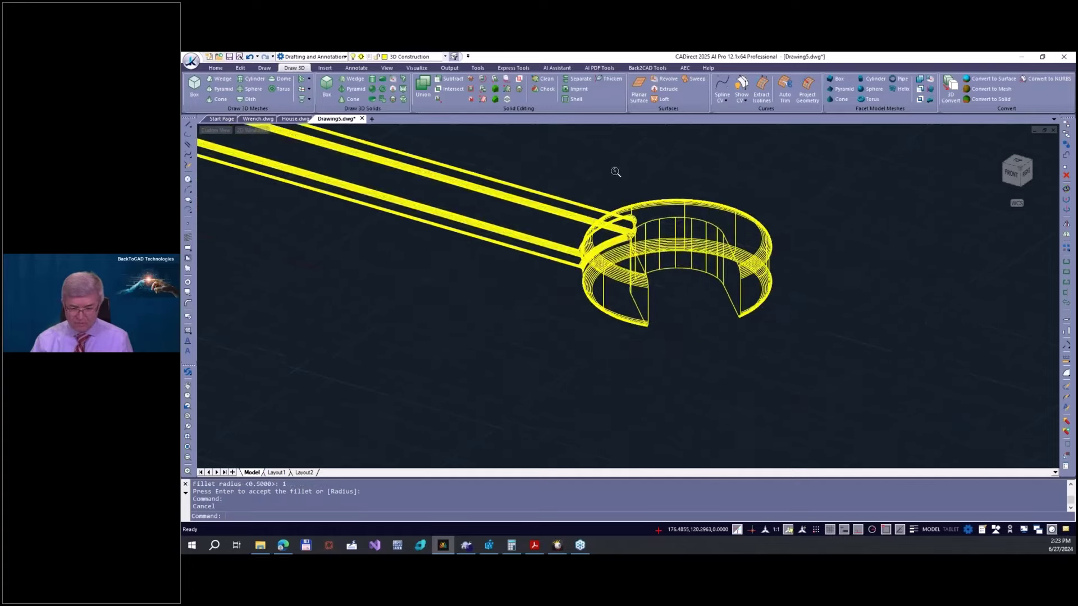
{"action": "scroll", "coordinate": [480, 162], "scroll_direction": "up", "scroll_amount": 3}
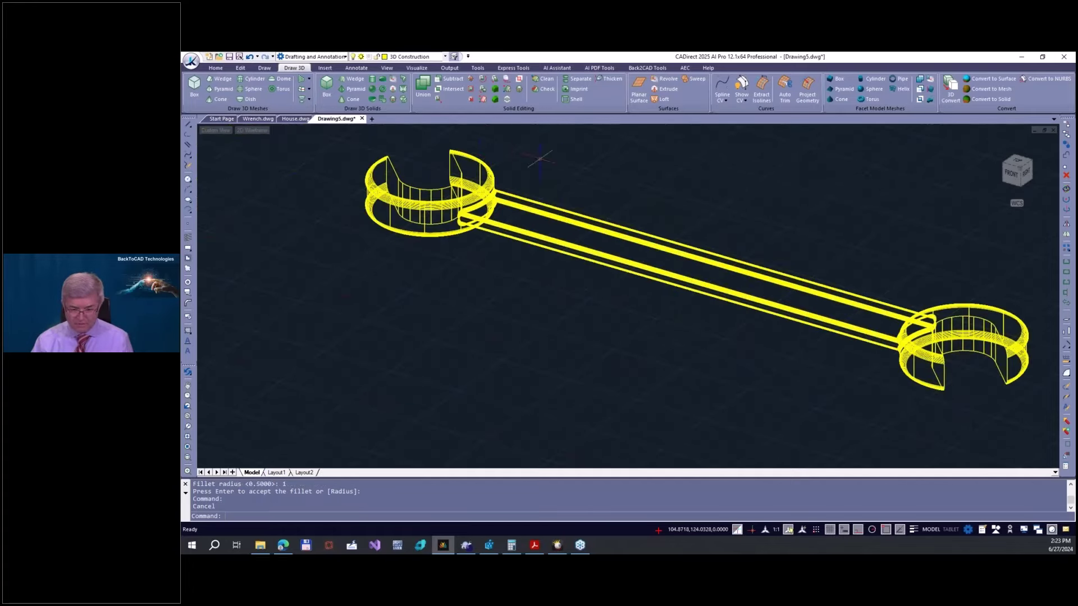
{"action": "scroll", "coordinate": [562, 166], "scroll_direction": "down", "scroll_amount": 3}
{"action": "scroll", "coordinate": [696, 164], "scroll_direction": "up", "scroll_amount": 3}
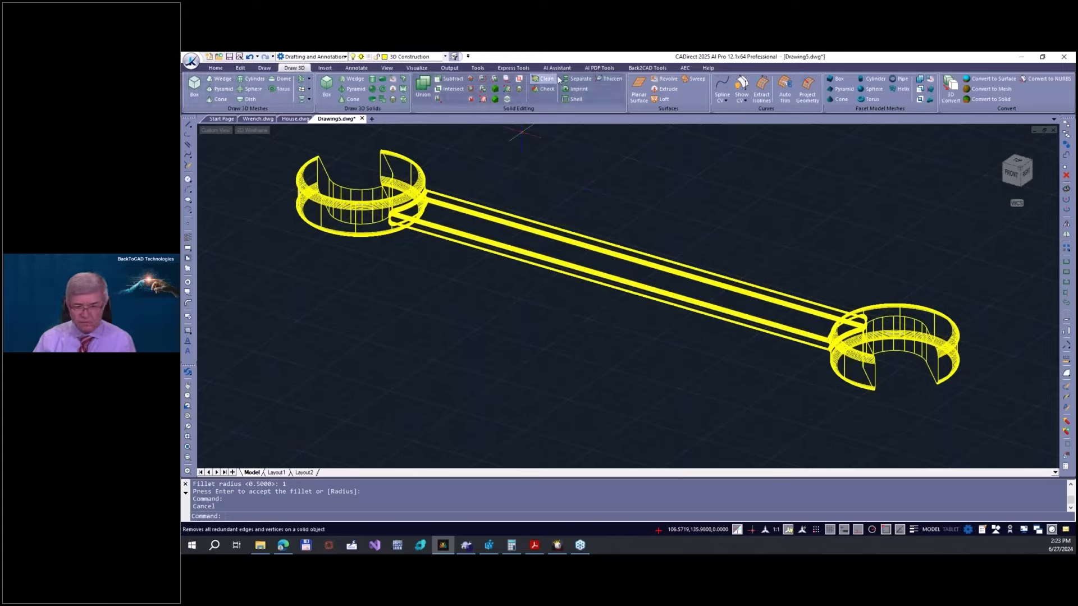
{"action": "scroll", "coordinate": [556, 90], "scroll_direction": "down", "scroll_amount": 3}
{"action": "left_click", "coordinate": [624, 99]}
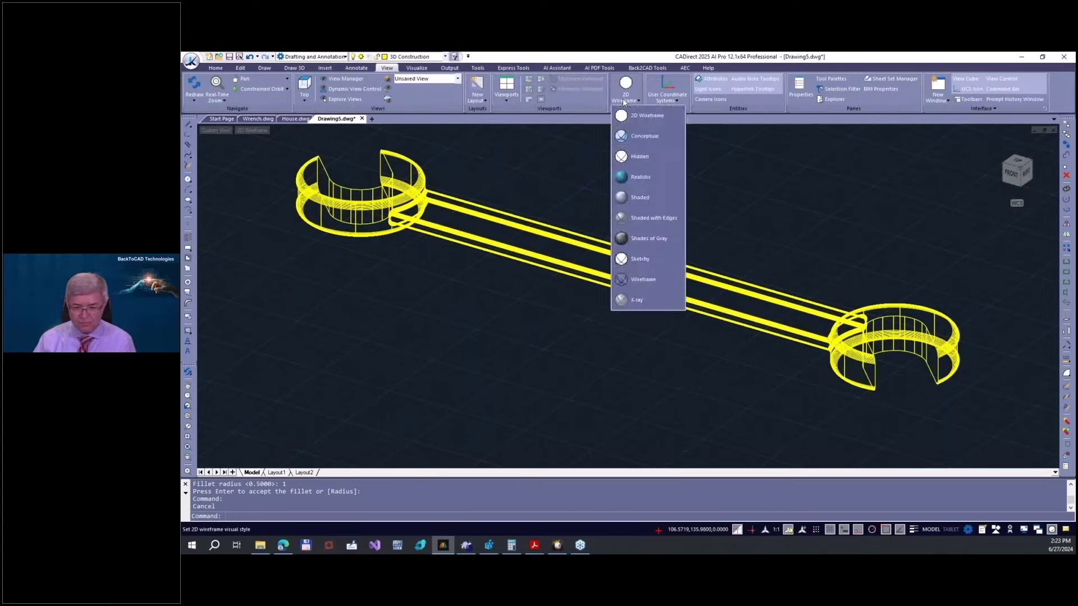
{"action": "left_click", "coordinate": [651, 176]}
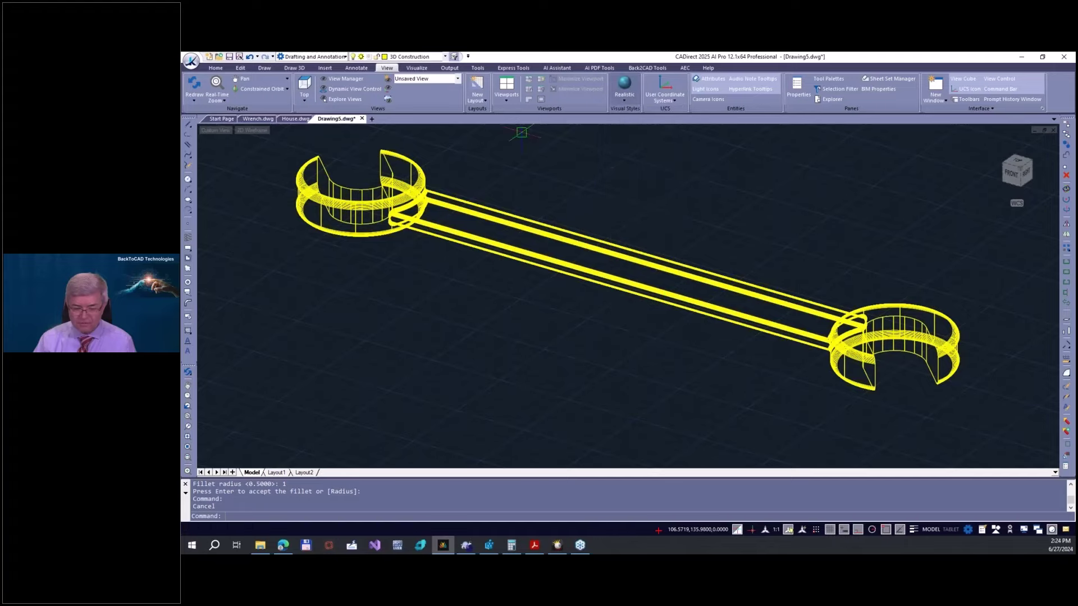
{"action": "scroll", "coordinate": [553, 126], "scroll_direction": "down", "scroll_amount": 3}
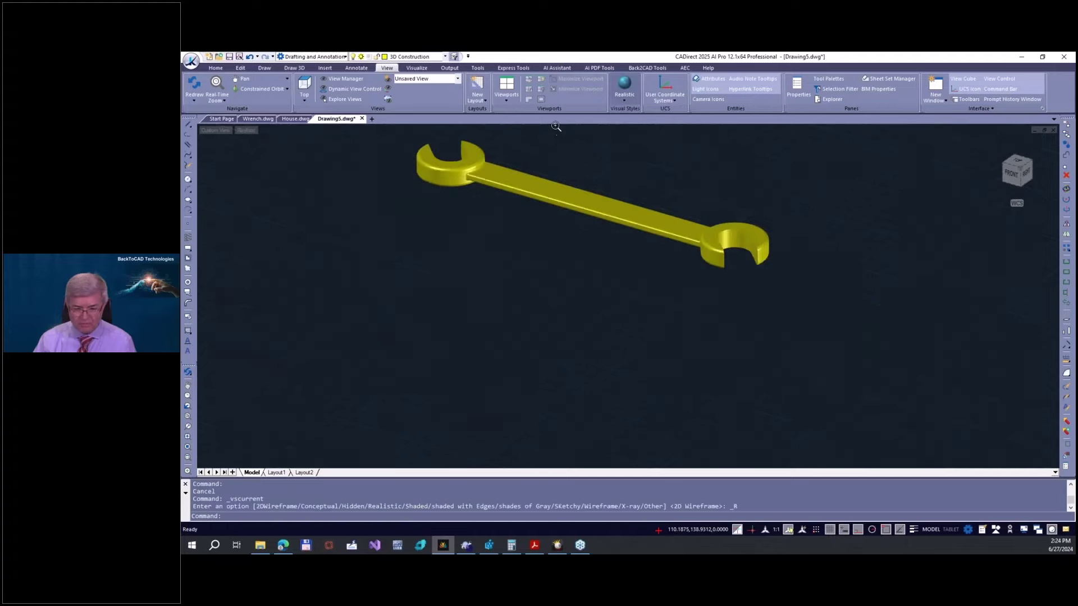
{"action": "scroll", "coordinate": [555, 124], "scroll_direction": "up", "scroll_amount": 3}
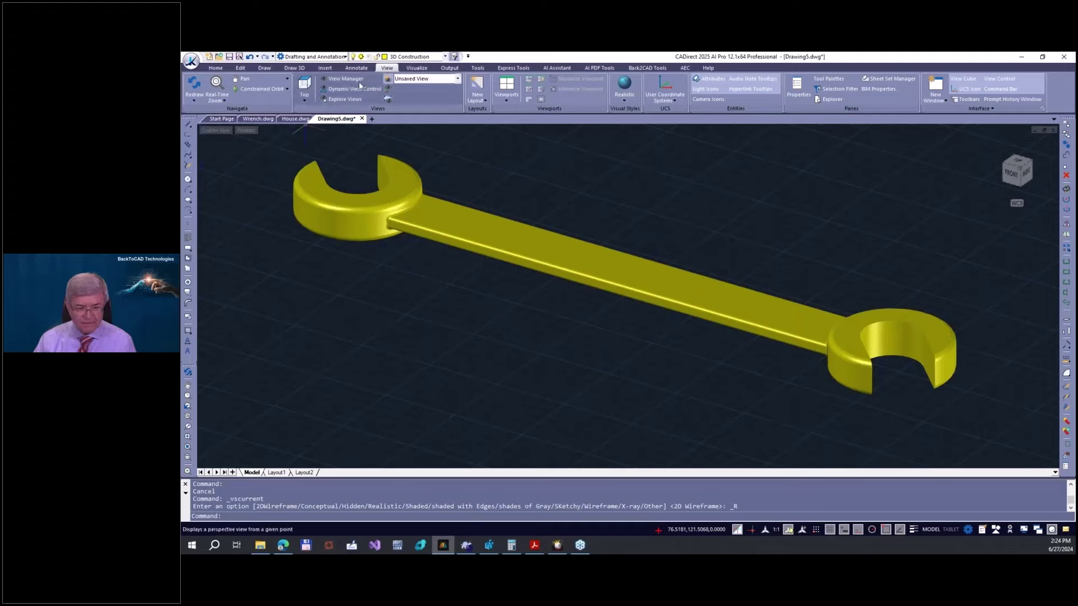
- Orbit the wrench with the constrained orbit to a view from higher above and render it
{"action": "left_click", "coordinate": [262, 89]}
{"action": "left_click_drag", "start_coordinate": [667, 214], "coordinate": [1005, 175]}
{"action": "key", "text": "Escape"}
{"action": "key", "text": "Escape"}
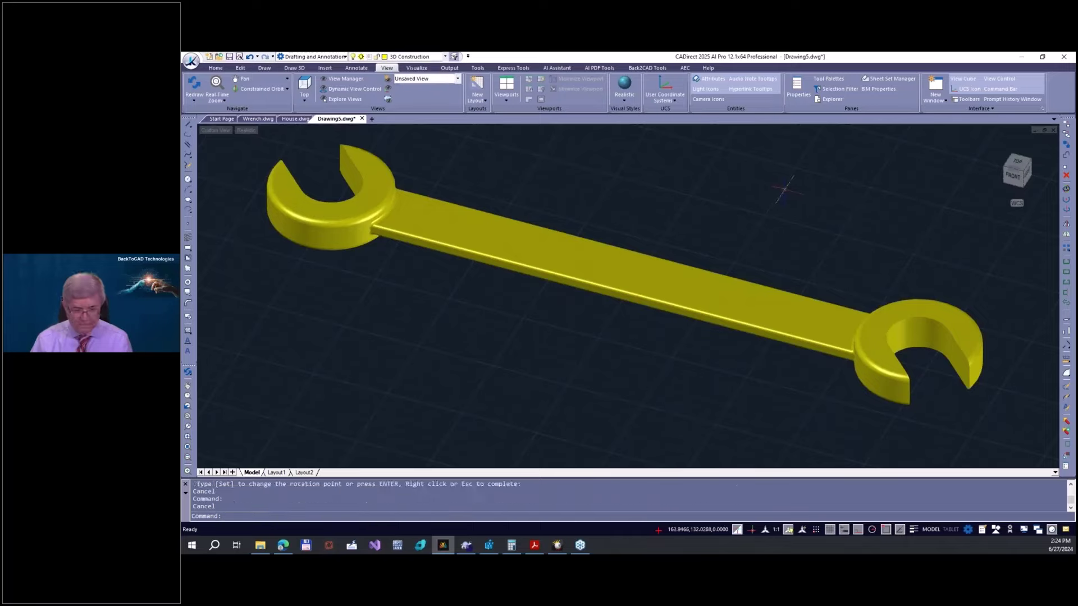
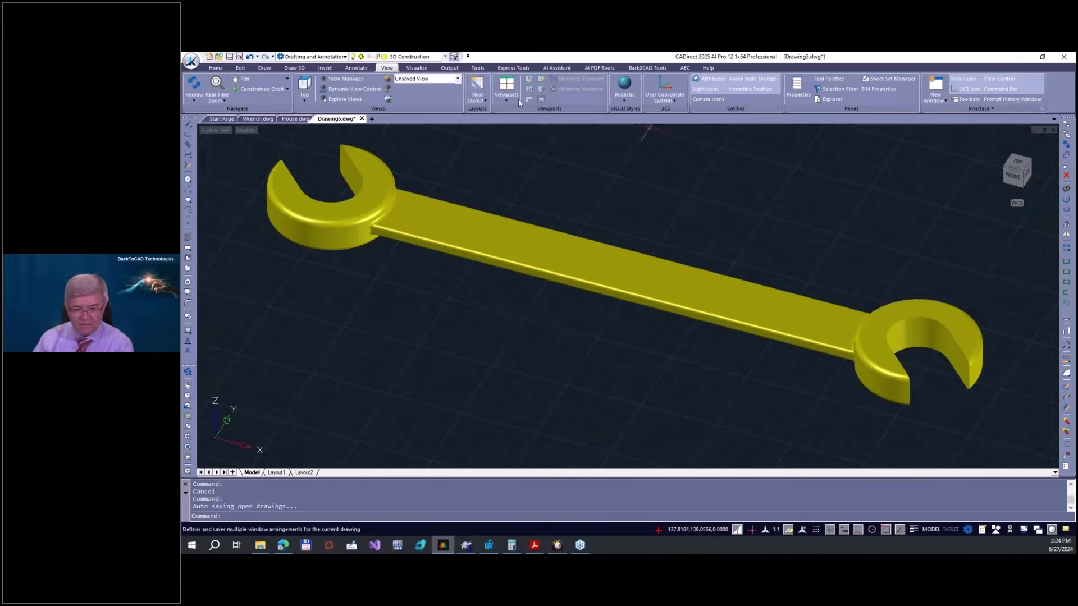
{"action": "left_click", "coordinate": [417, 68]}
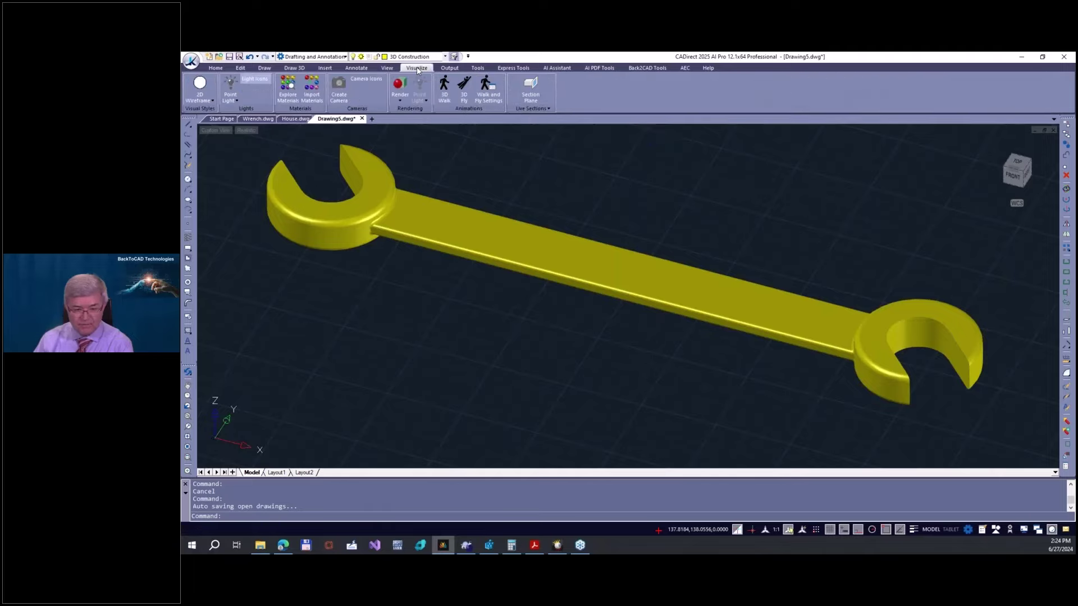
{"action": "left_click", "coordinate": [404, 93]}
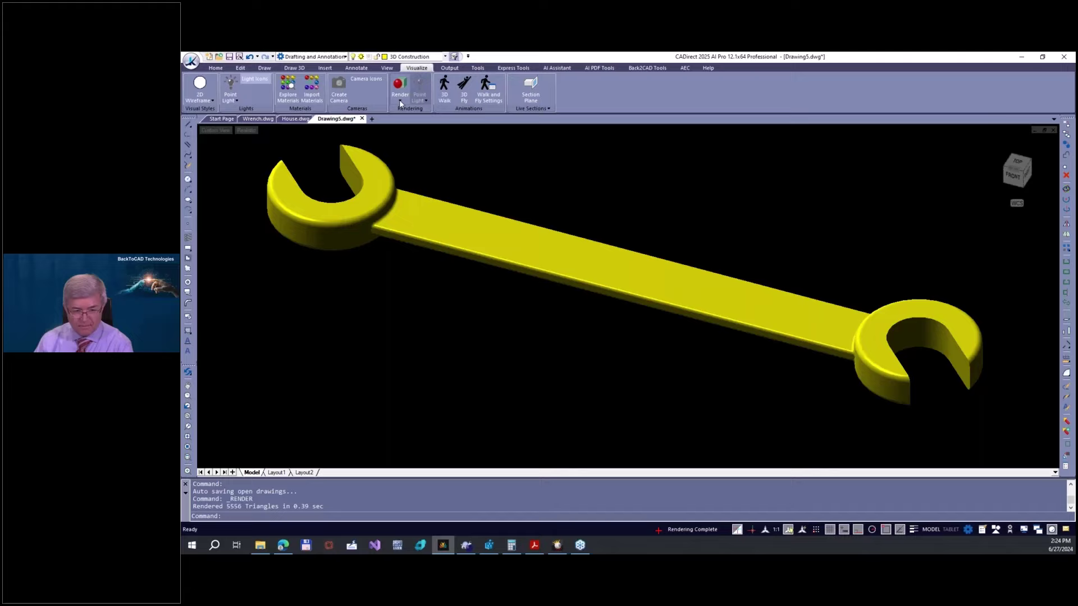
- Assign the MediumChrome.tex material from the Metal library folder to the 3D Construction layer
{"action": "left_click", "coordinate": [401, 102]}
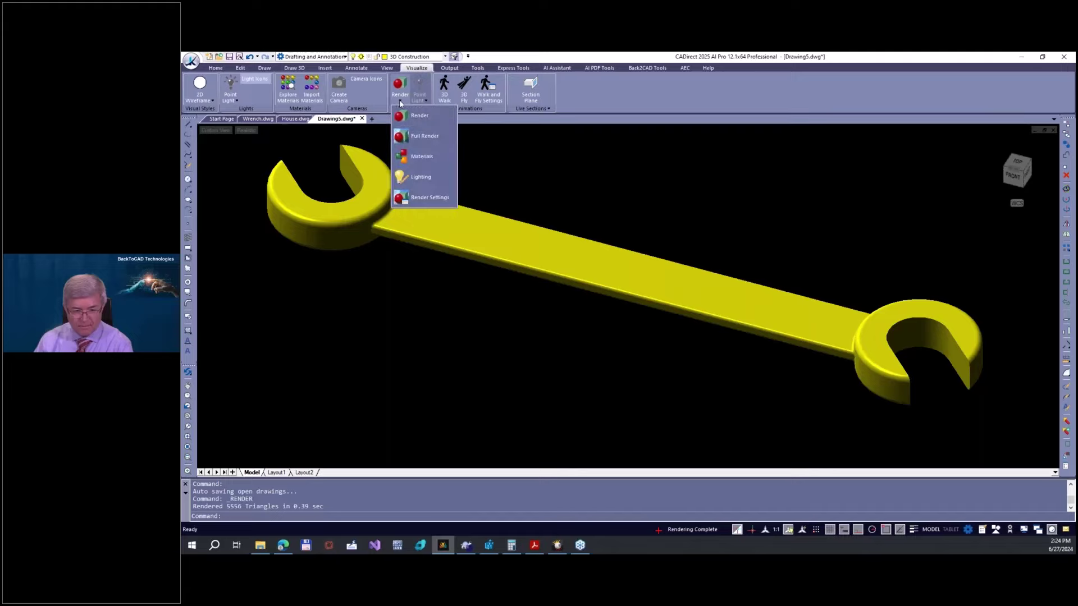
{"action": "left_click", "coordinate": [421, 157]}
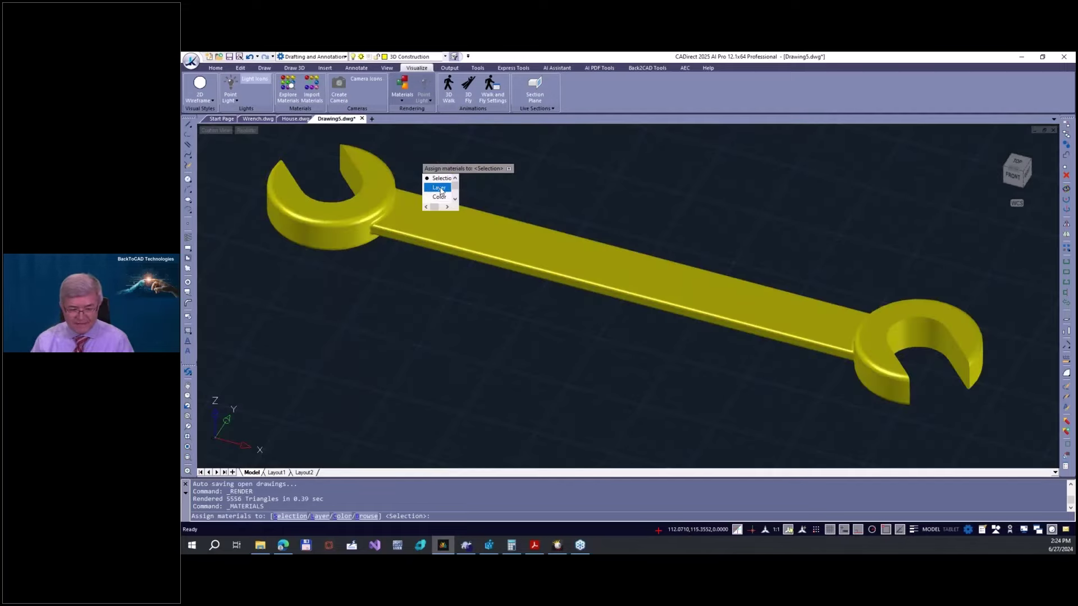
{"action": "left_click", "coordinate": [440, 188]}
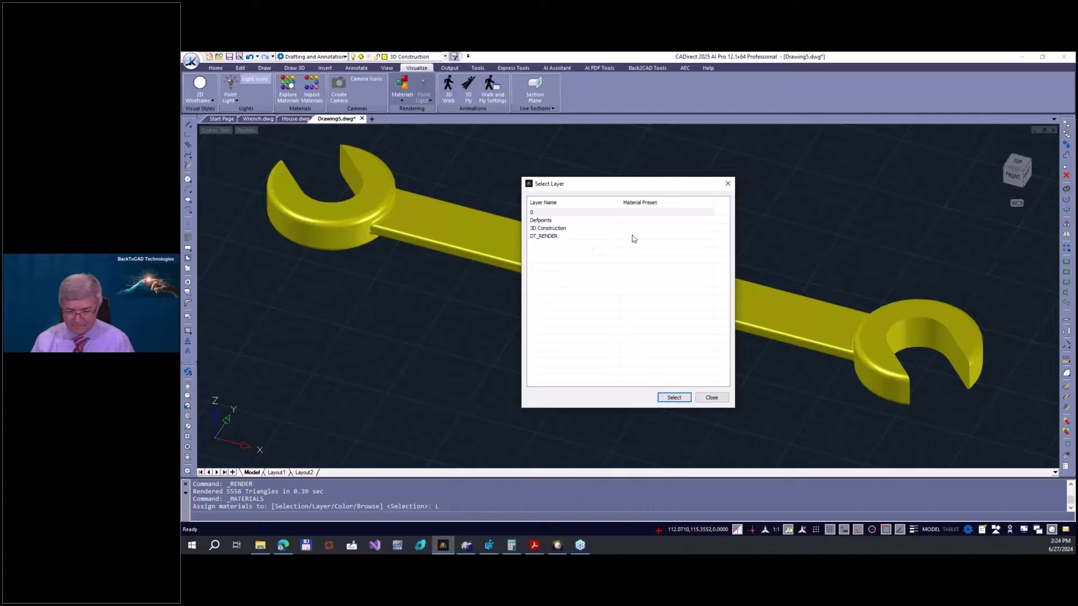
{"action": "left_click", "coordinate": [638, 229]}
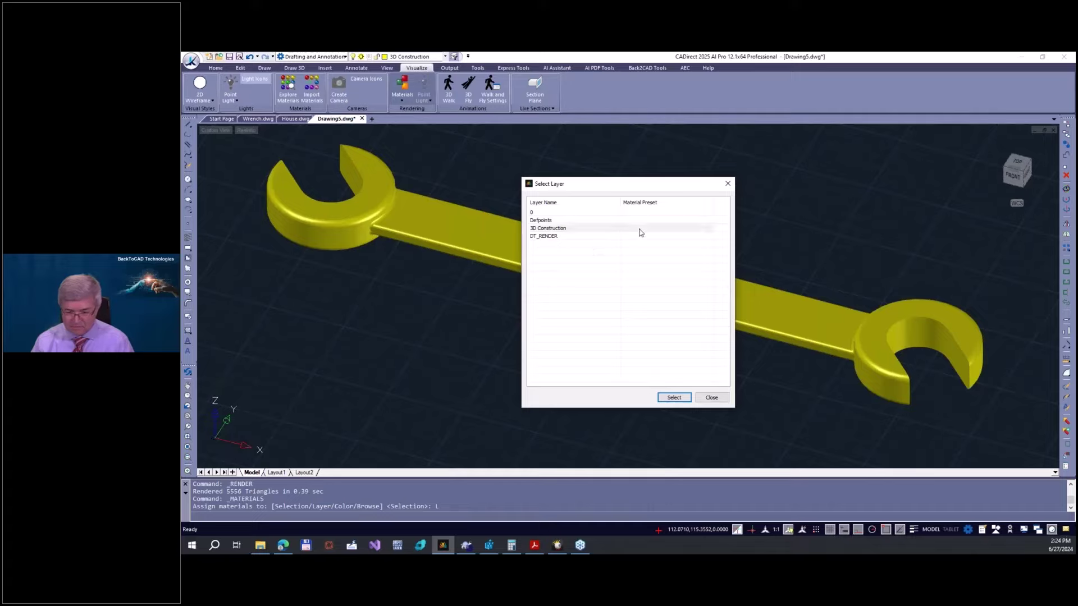
{"action": "left_click", "coordinate": [683, 401]}
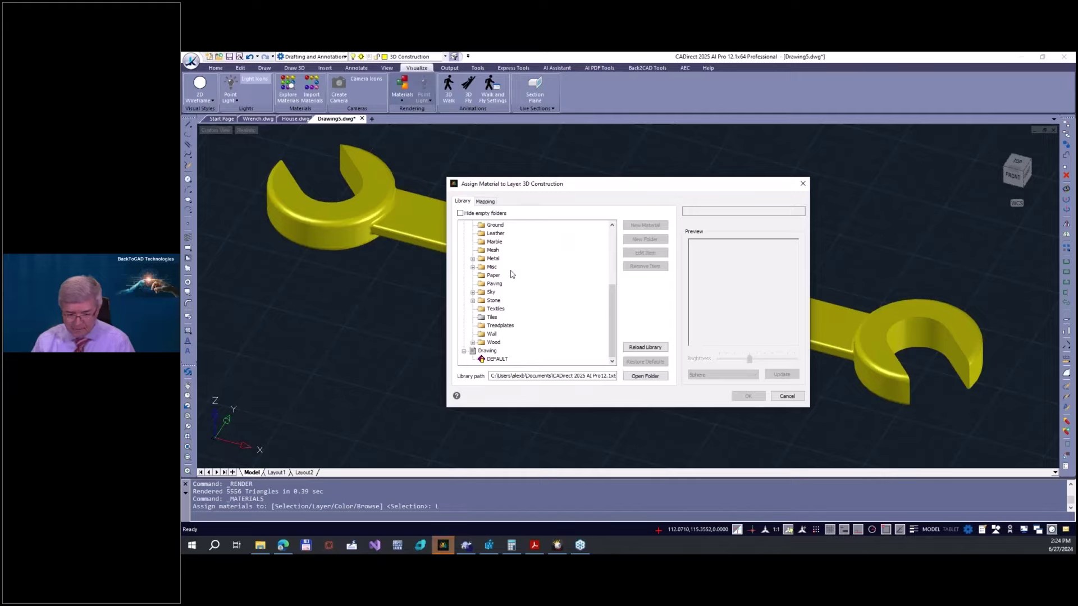
{"action": "scroll", "coordinate": [520, 267], "scroll_direction": "up", "scroll_amount": 1}
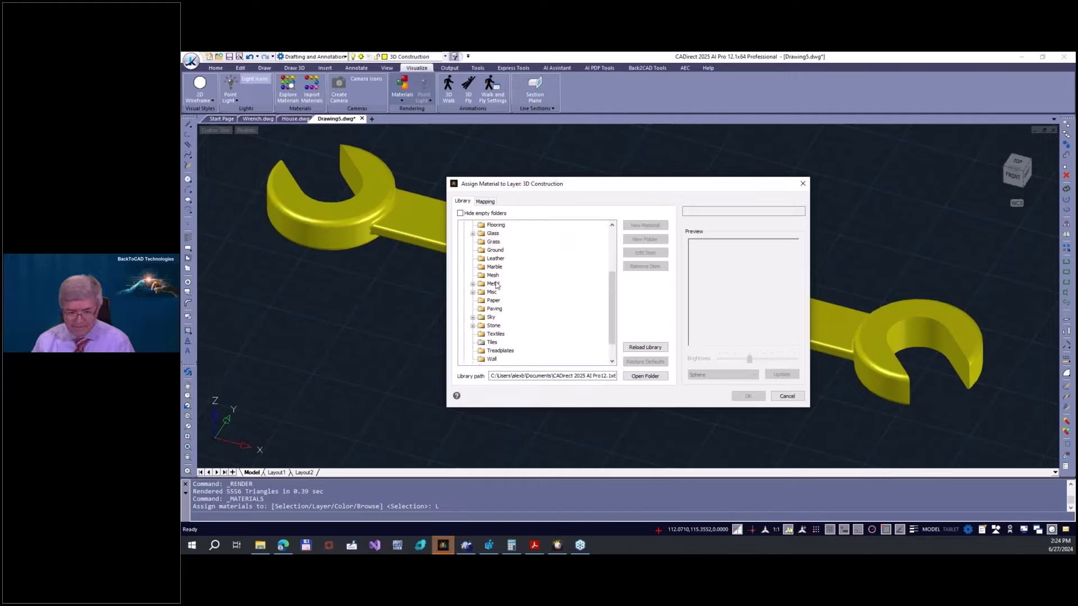
{"action": "left_click", "coordinate": [473, 283]}
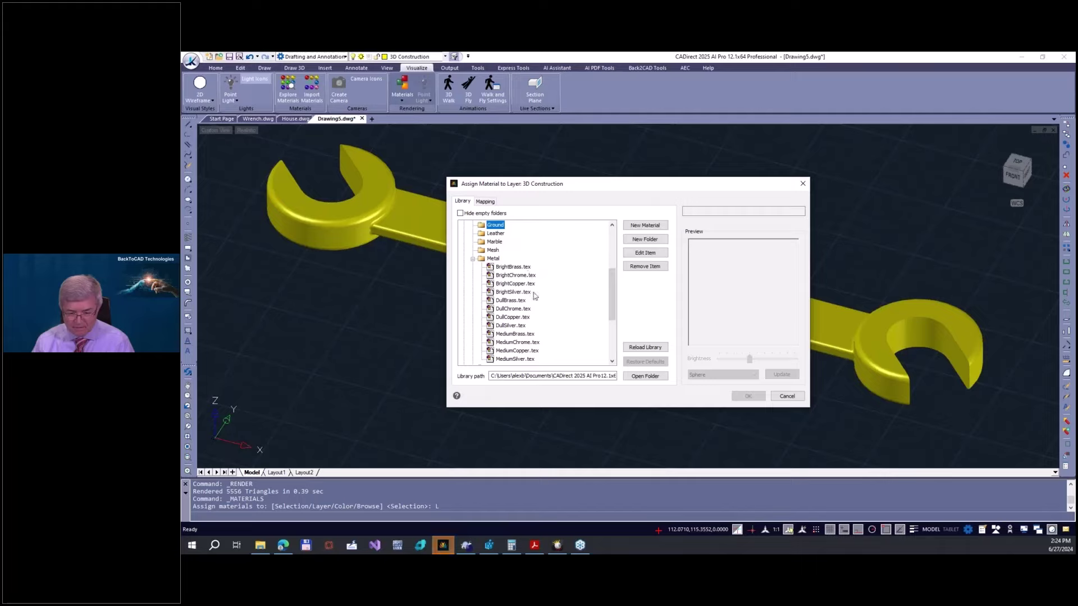
{"action": "scroll", "coordinate": [541, 336], "scroll_direction": "down", "scroll_amount": 1}
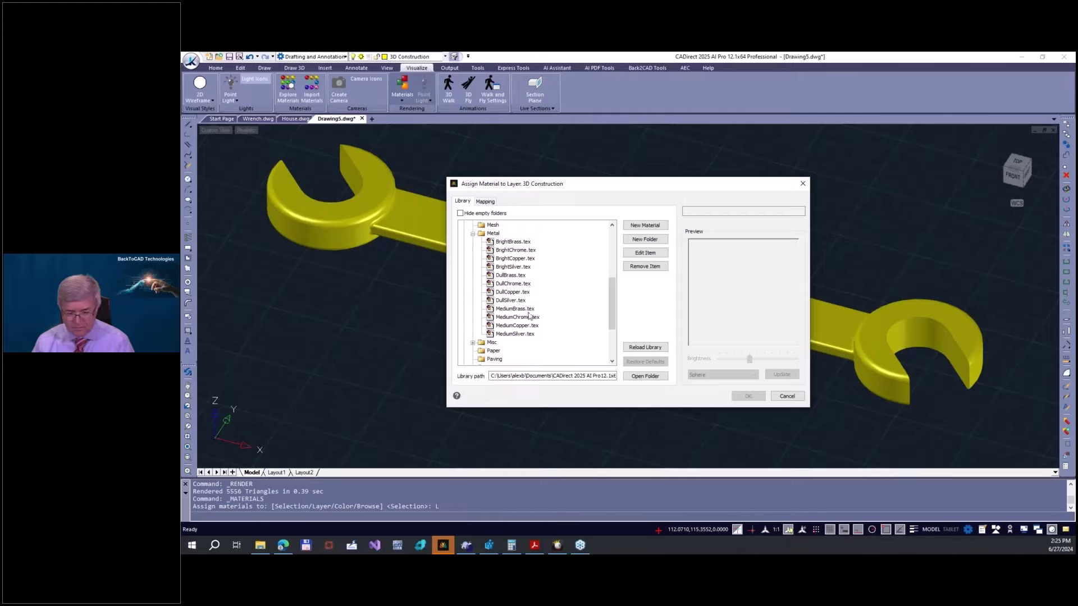
{"action": "left_click", "coordinate": [515, 318]}
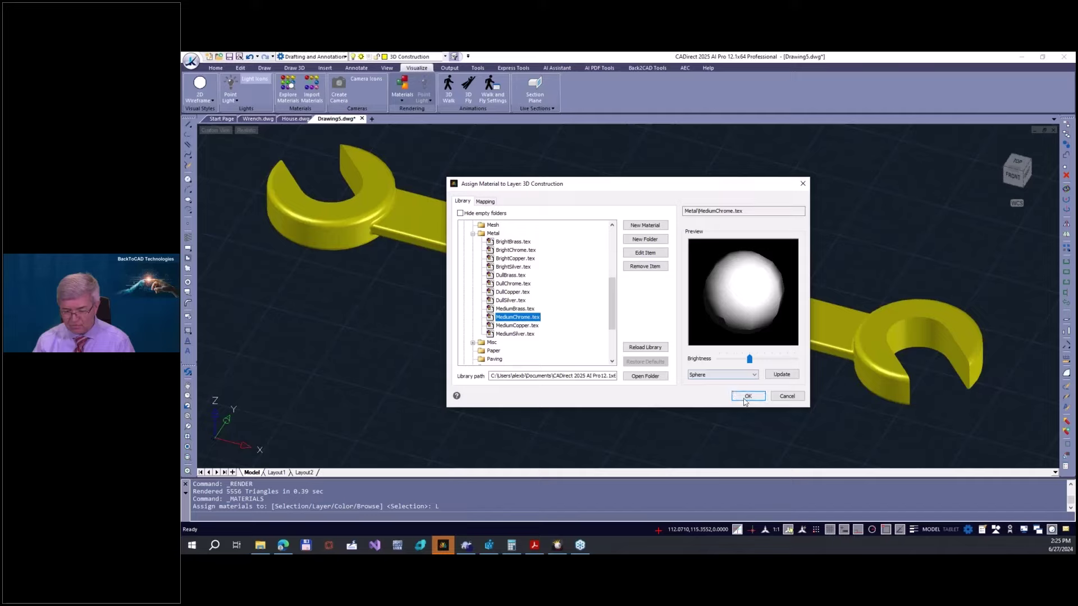
{"action": "left_click", "coordinate": [748, 396]}
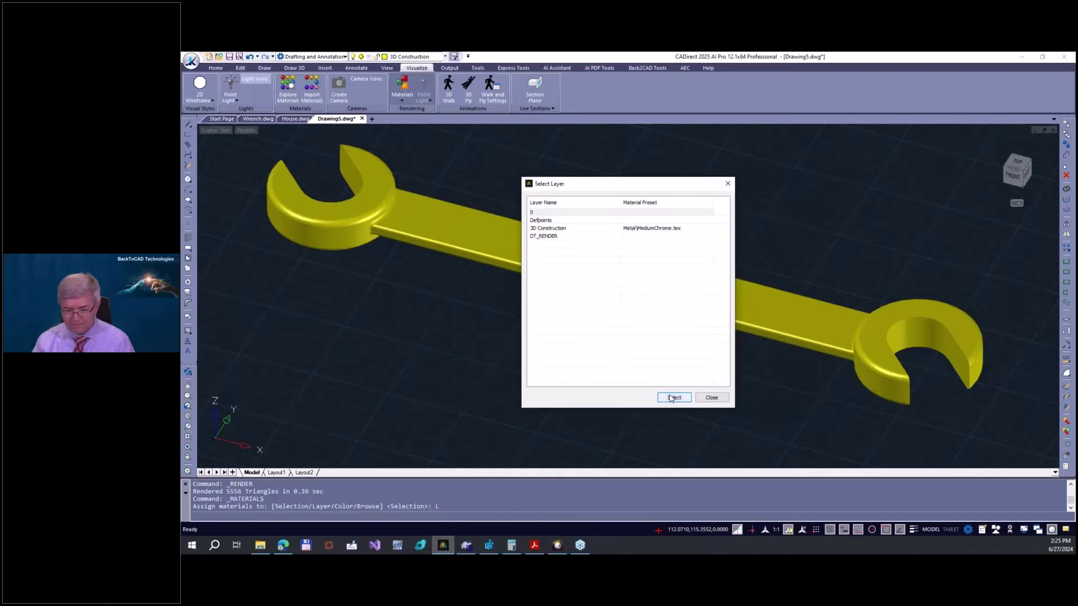
{"action": "left_click", "coordinate": [673, 397]}
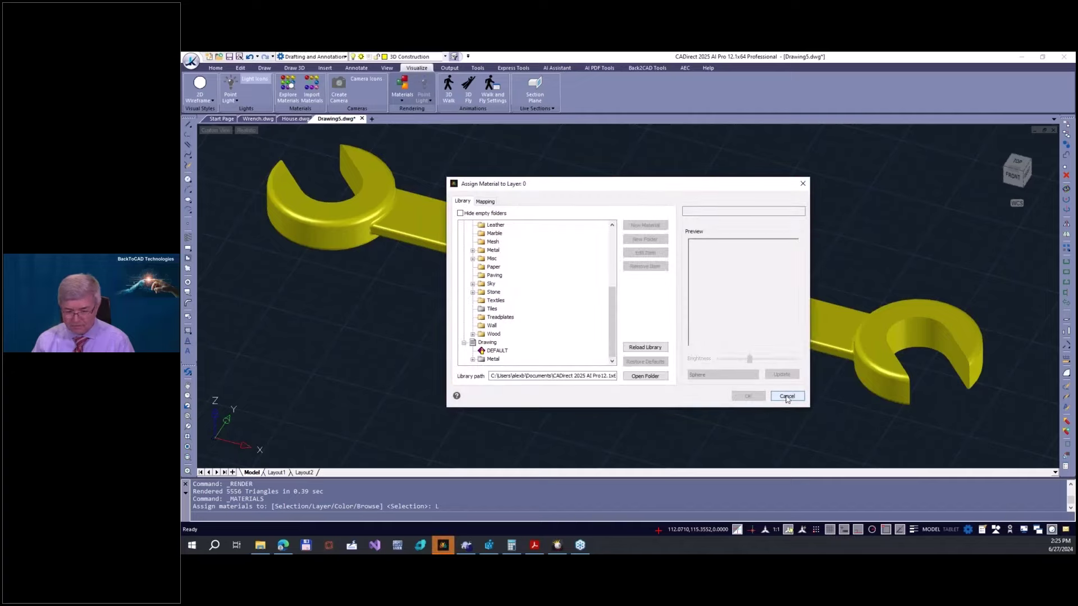
{"action": "left_click", "coordinate": [787, 396]}
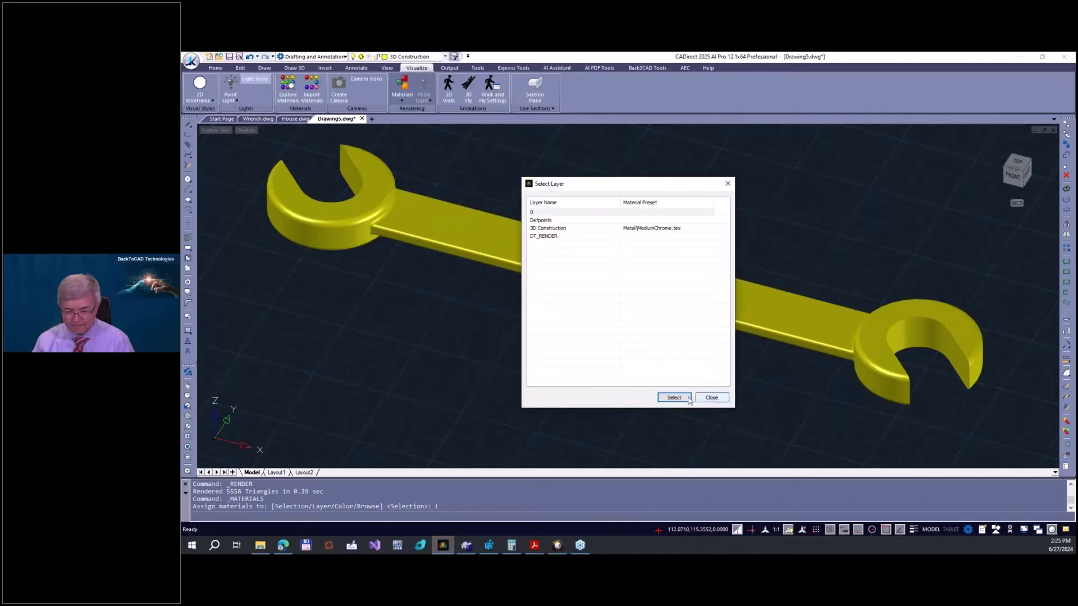
- Render the wrench with its medium chrome material and return to the model view
{"action": "left_click", "coordinate": [402, 101]}
{"action": "left_click", "coordinate": [412, 118]}
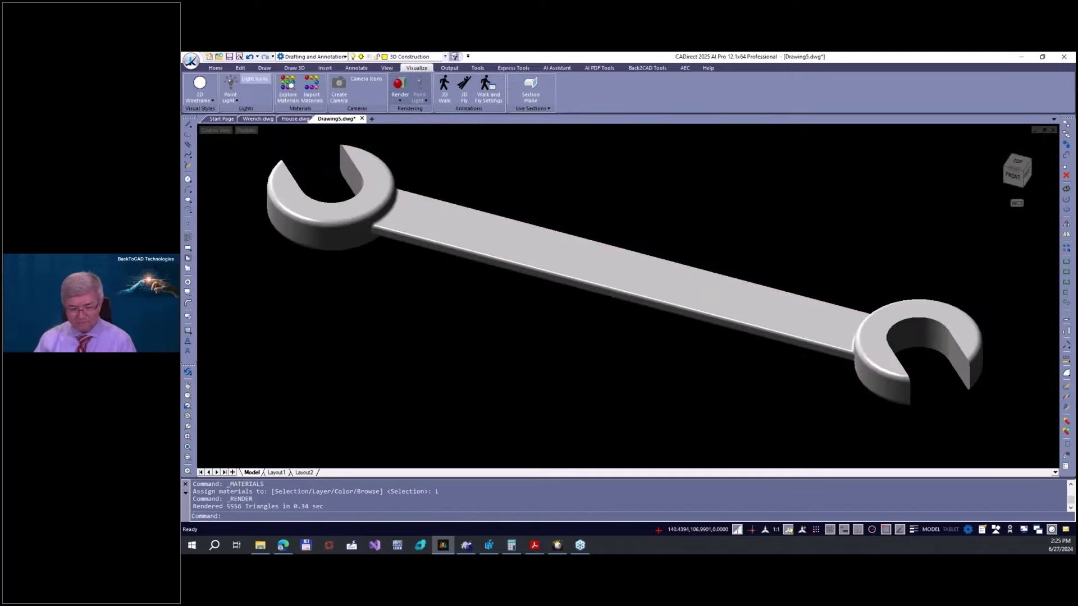
{"action": "key", "text": "Escape"}
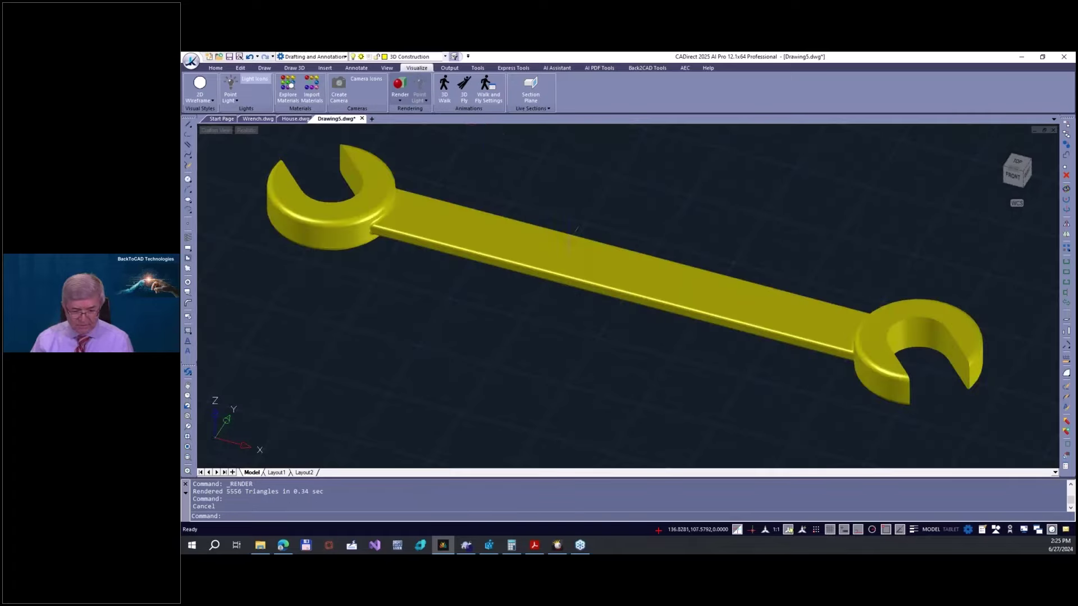
- Assign the BrightBrass.tex material from the Metal library folder to the 3D Construction layer and render the wrench
{"action": "left_click", "coordinate": [401, 101]}
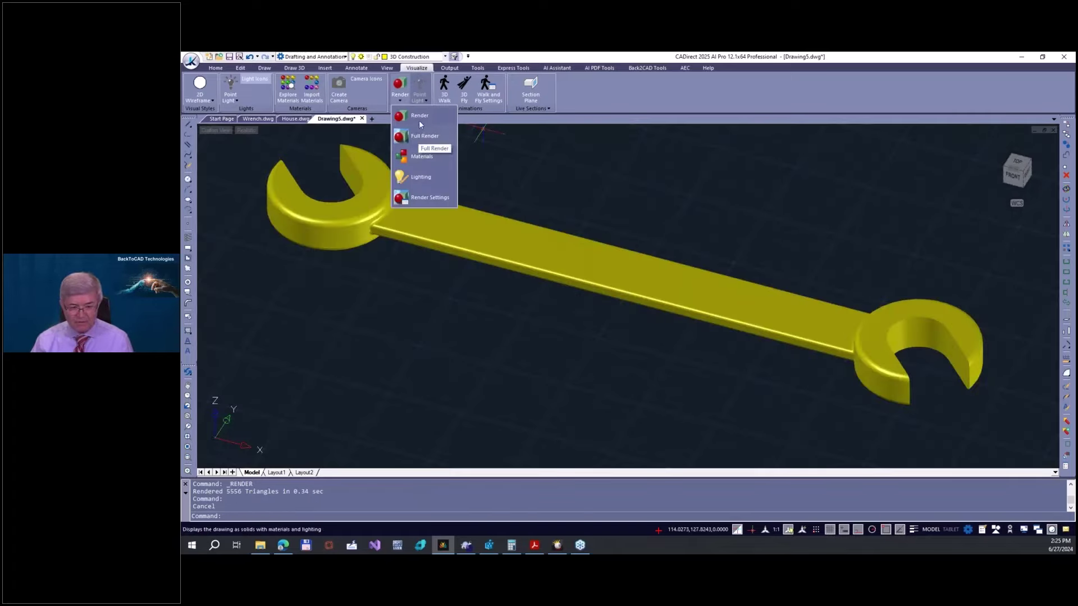
{"action": "left_click", "coordinate": [432, 162]}
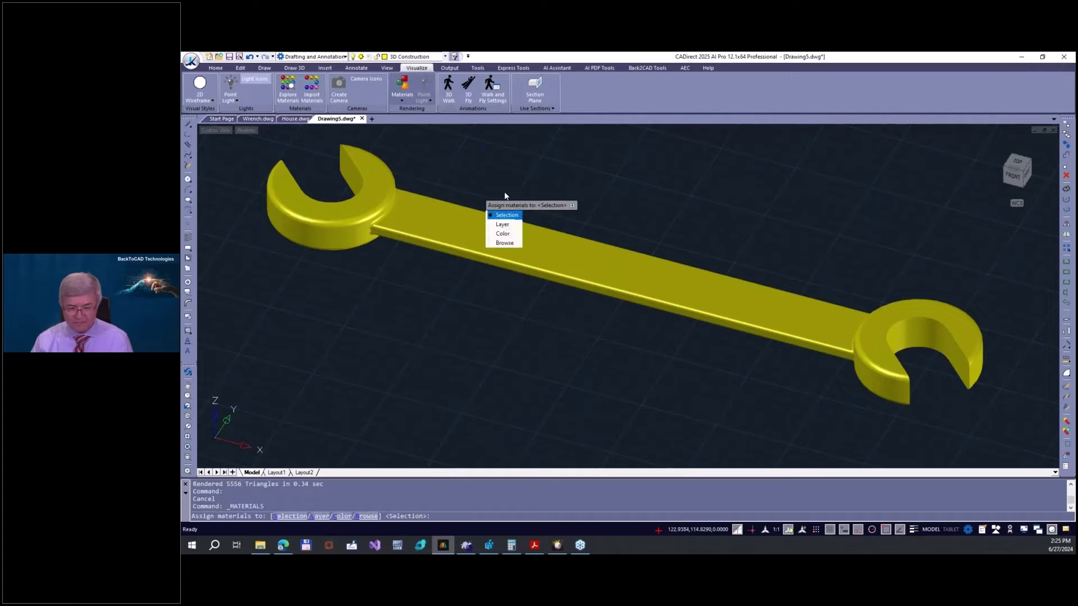
{"action": "left_click", "coordinate": [505, 227]}
{"action": "left_click", "coordinate": [660, 229]}
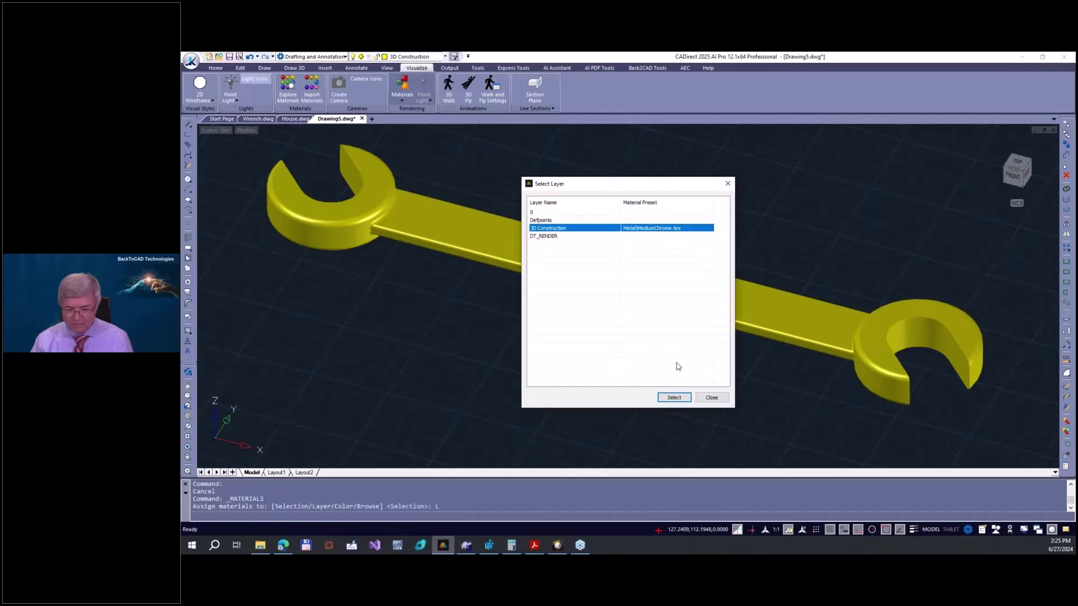
{"action": "left_click", "coordinate": [674, 398]}
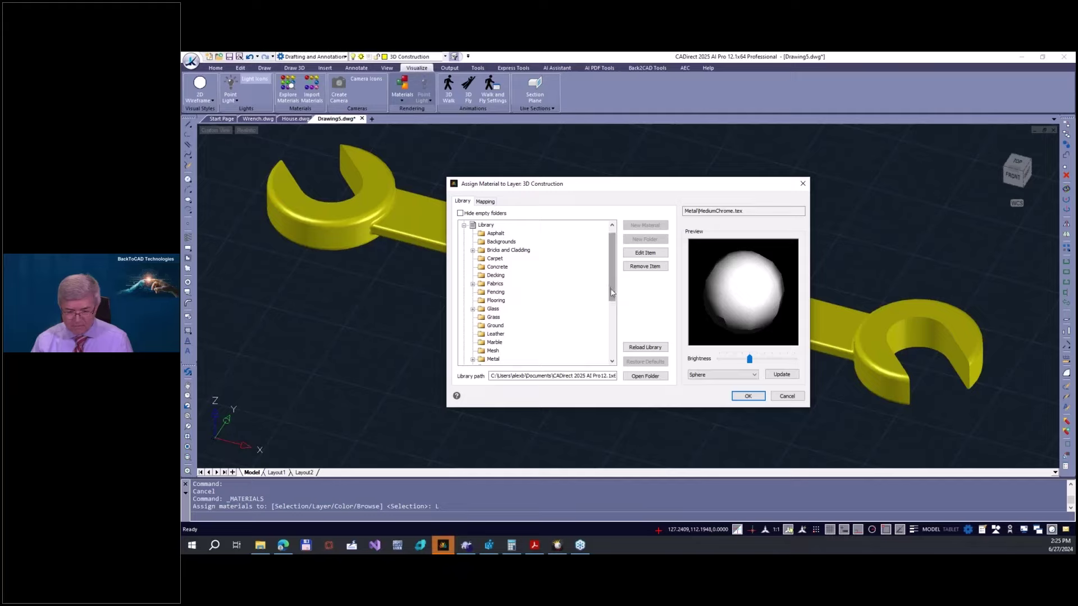
{"action": "scroll", "coordinate": [612, 291], "scroll_direction": "down", "scroll_amount": 3}
{"action": "left_click", "coordinate": [473, 296]}
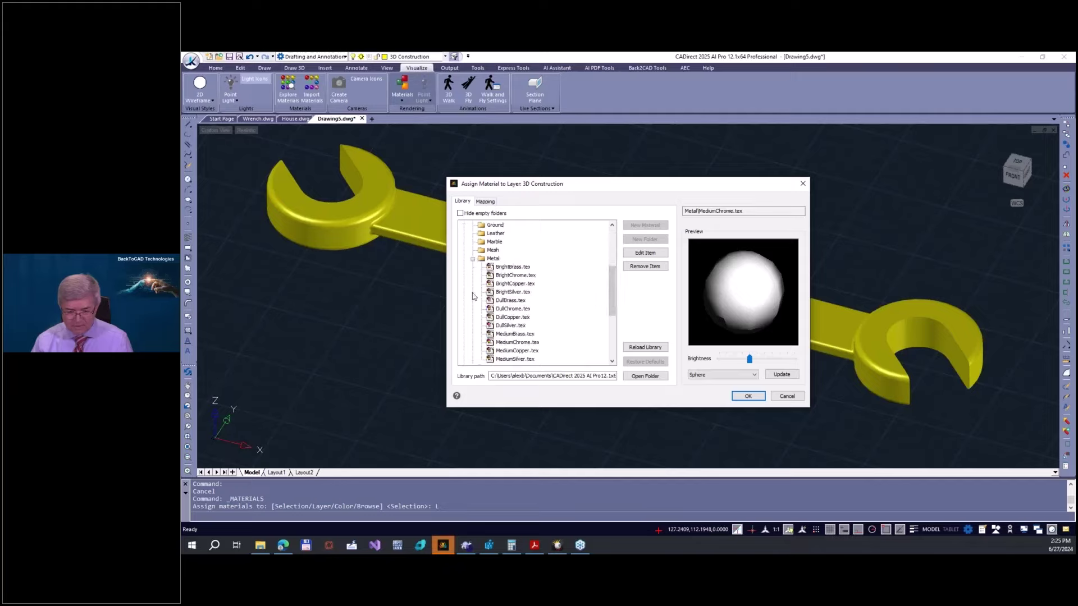
{"action": "left_click", "coordinate": [514, 268]}
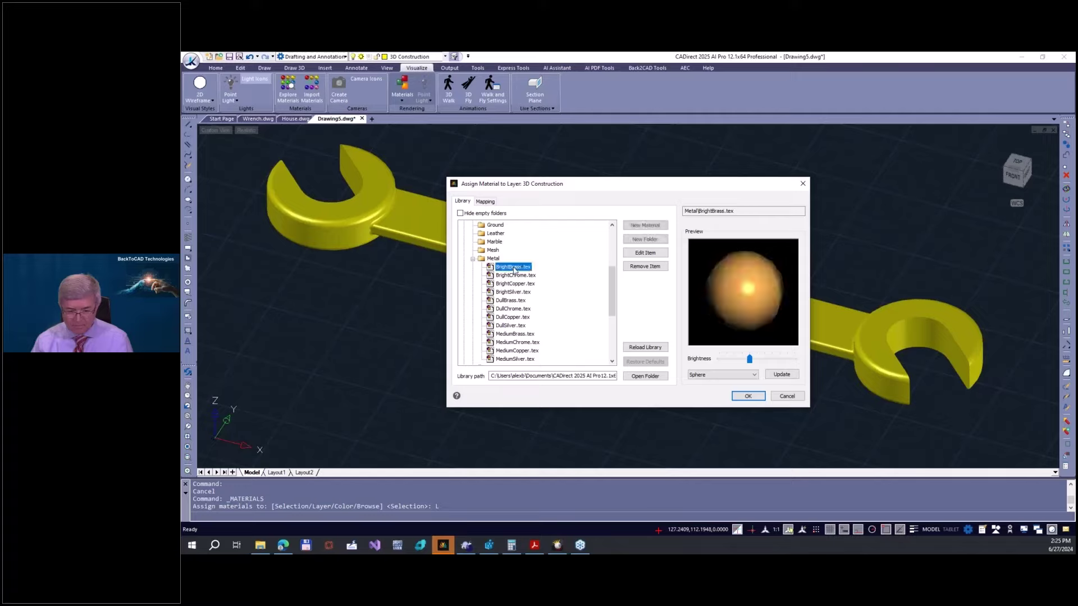
{"action": "left_click", "coordinate": [745, 396]}
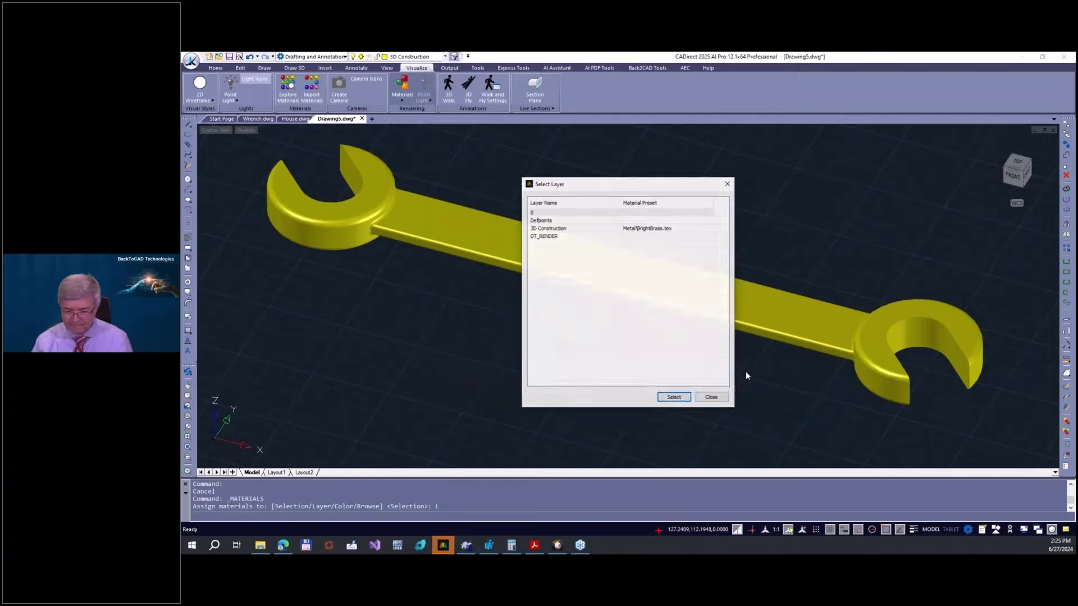
{"action": "left_click", "coordinate": [711, 397]}
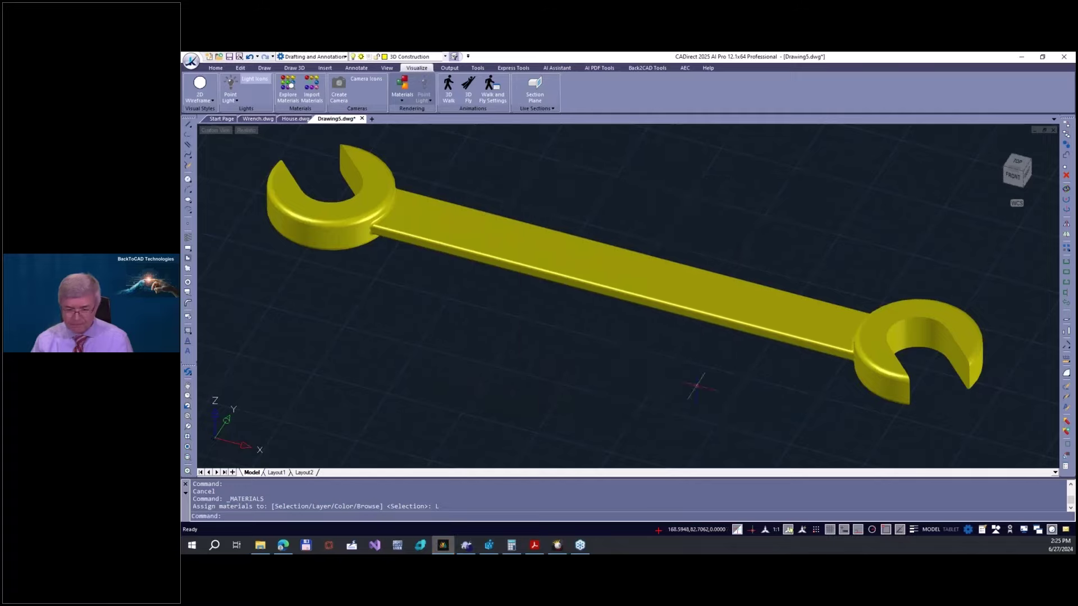
{"action": "left_click", "coordinate": [402, 100]}
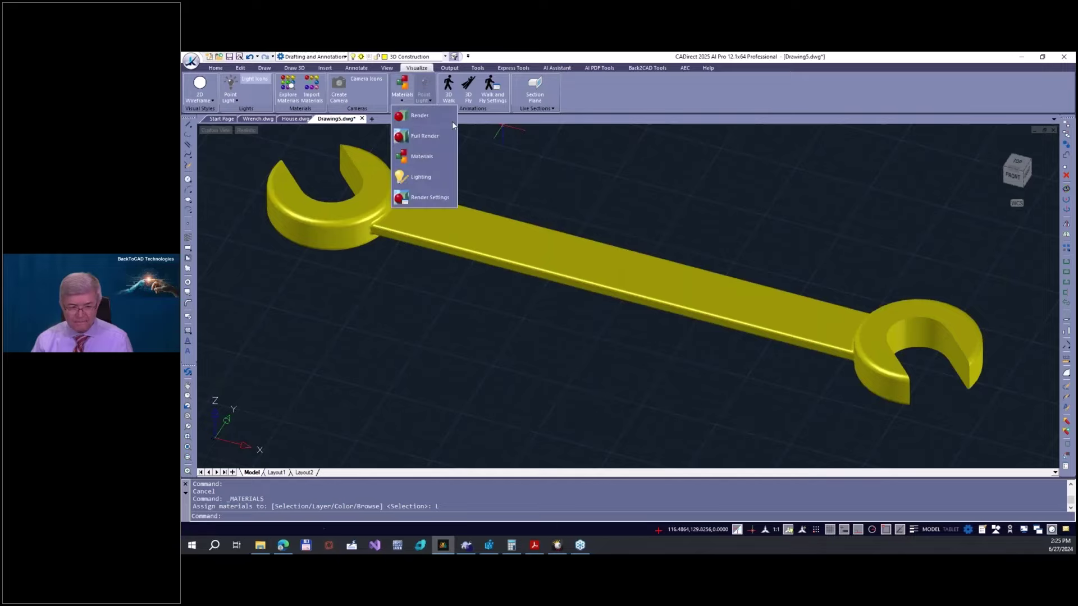
{"action": "left_click", "coordinate": [418, 117]}
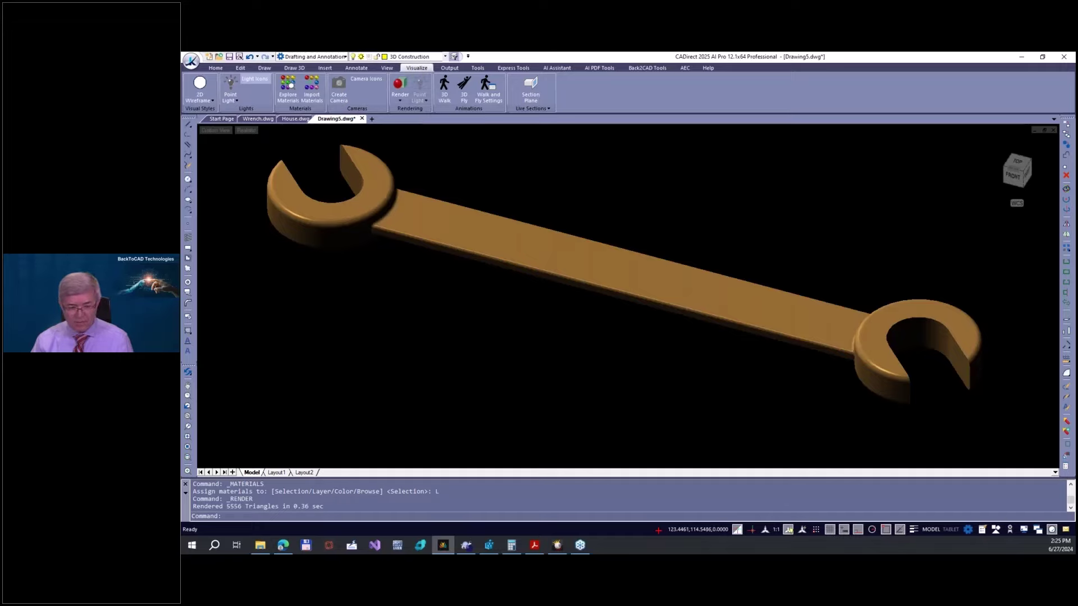
- Enable the automatically generated rendered background surface in the render settings
{"action": "left_click", "coordinate": [401, 102]}
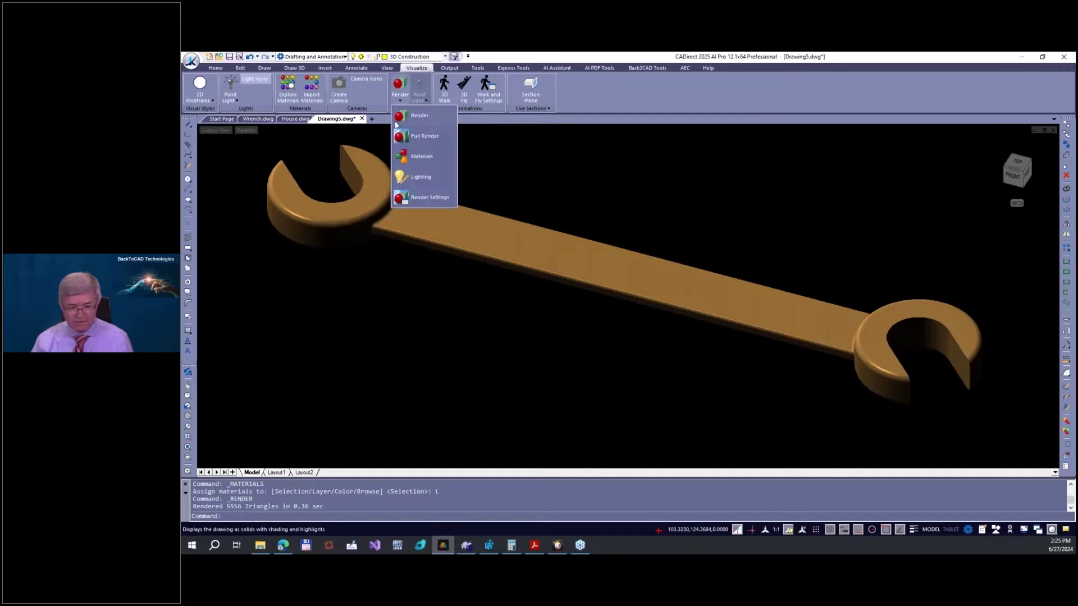
{"action": "left_click", "coordinate": [424, 198]}
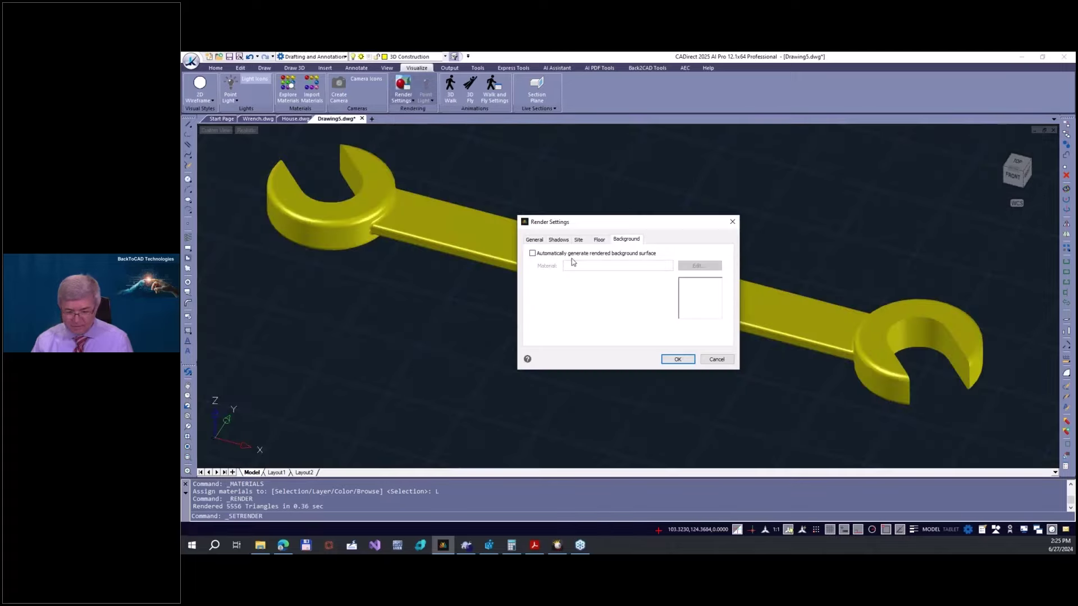
{"action": "left_click", "coordinate": [557, 256]}
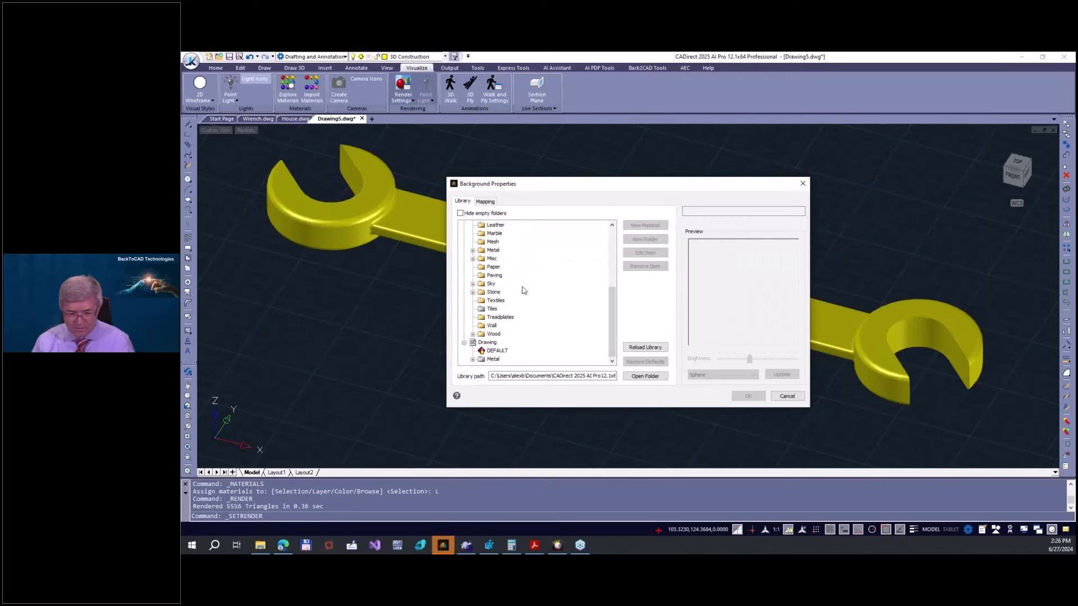
{"action": "left_click", "coordinate": [473, 284]}
{"action": "left_click", "coordinate": [508, 292]}
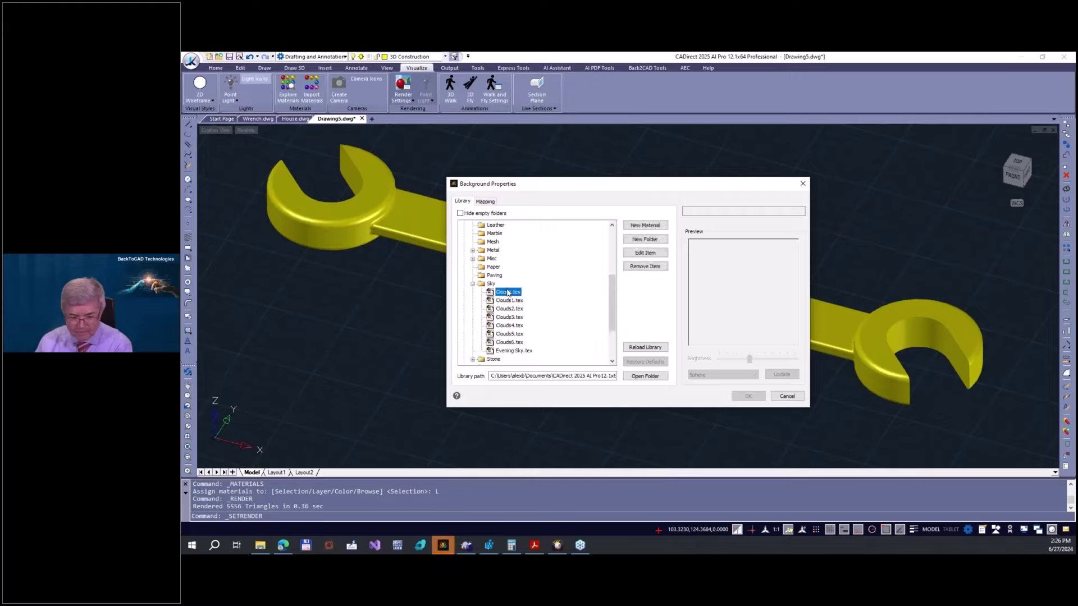
{"action": "left_click", "coordinate": [473, 283]}
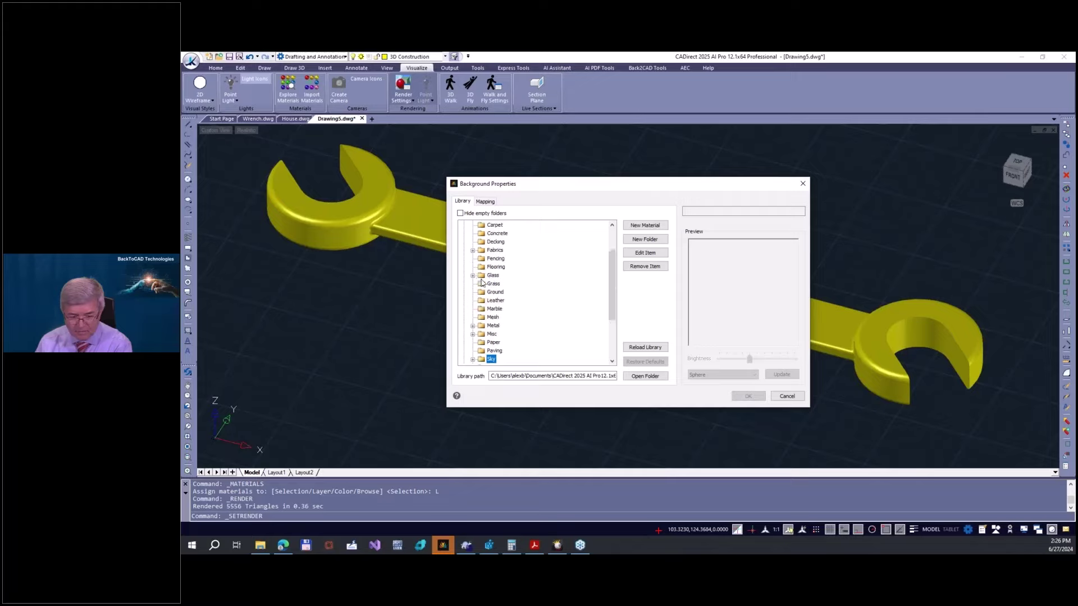
{"action": "scroll", "coordinate": [481, 283], "scroll_direction": "down", "scroll_amount": 1}
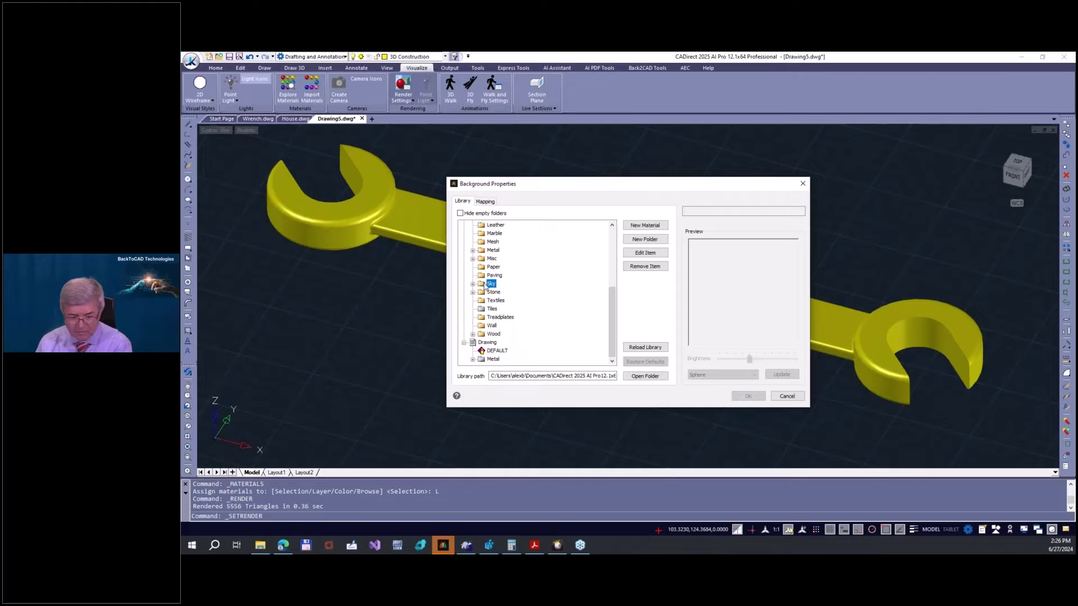
{"action": "scroll", "coordinate": [484, 286], "scroll_direction": "up", "scroll_amount": 2}
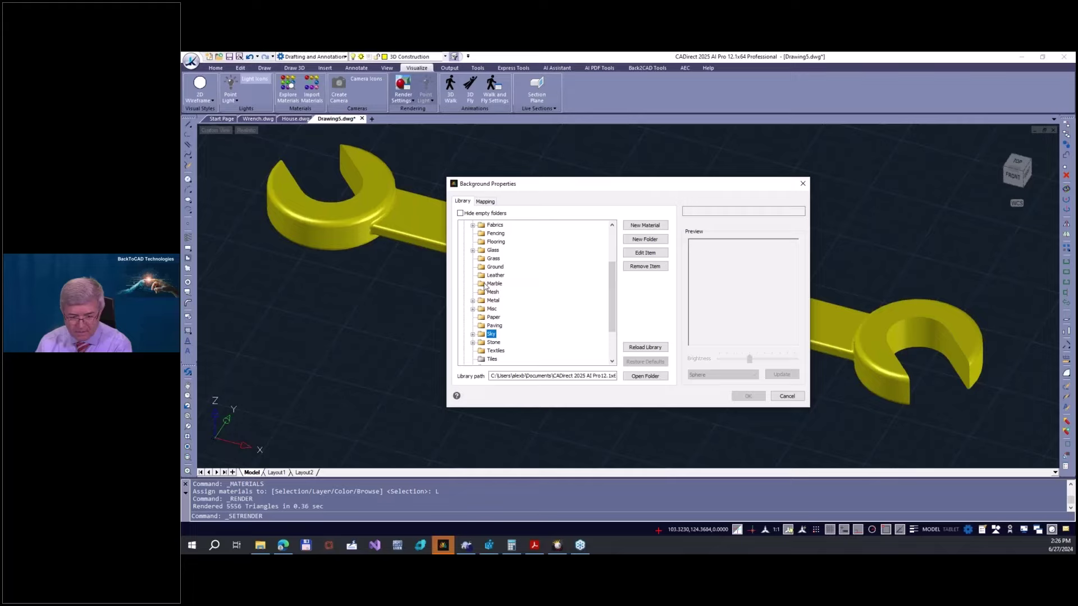
- Set the render background material to Black Oak.tex from the Dark subfolder of the Wood library and accept the render settings
{"action": "scroll", "coordinate": [488, 288], "scroll_direction": "down", "scroll_amount": 2}
{"action": "left_click", "coordinate": [473, 334]}
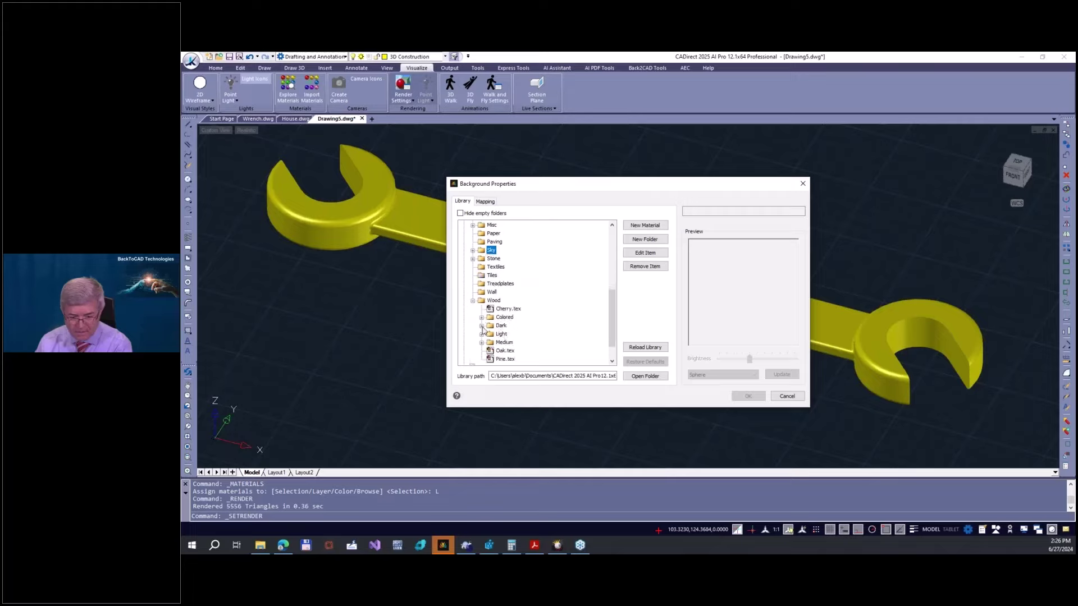
{"action": "left_click", "coordinate": [481, 326]}
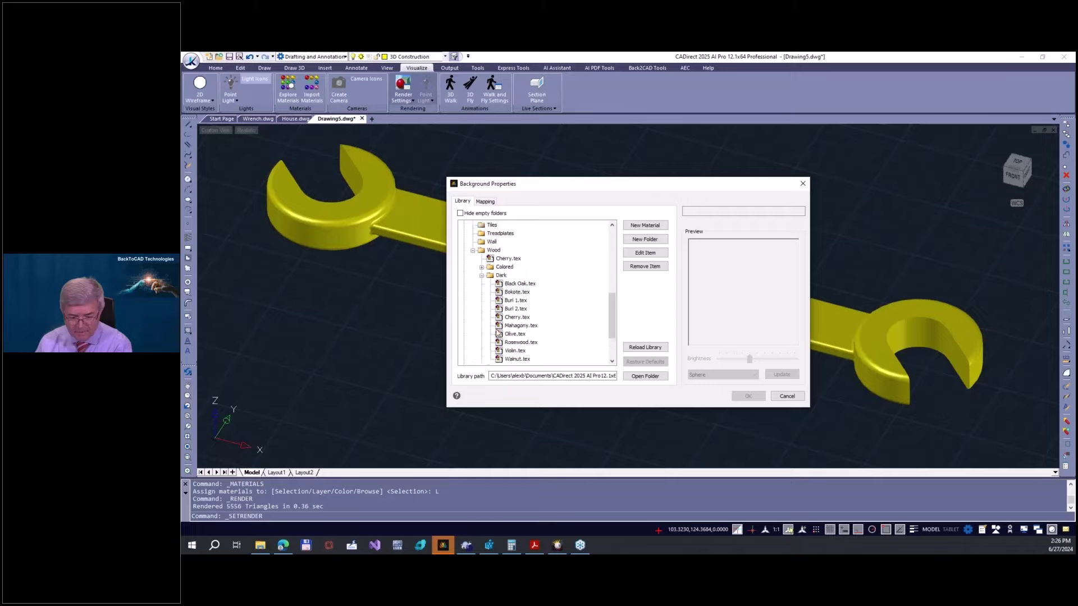
{"action": "left_click", "coordinate": [519, 285]}
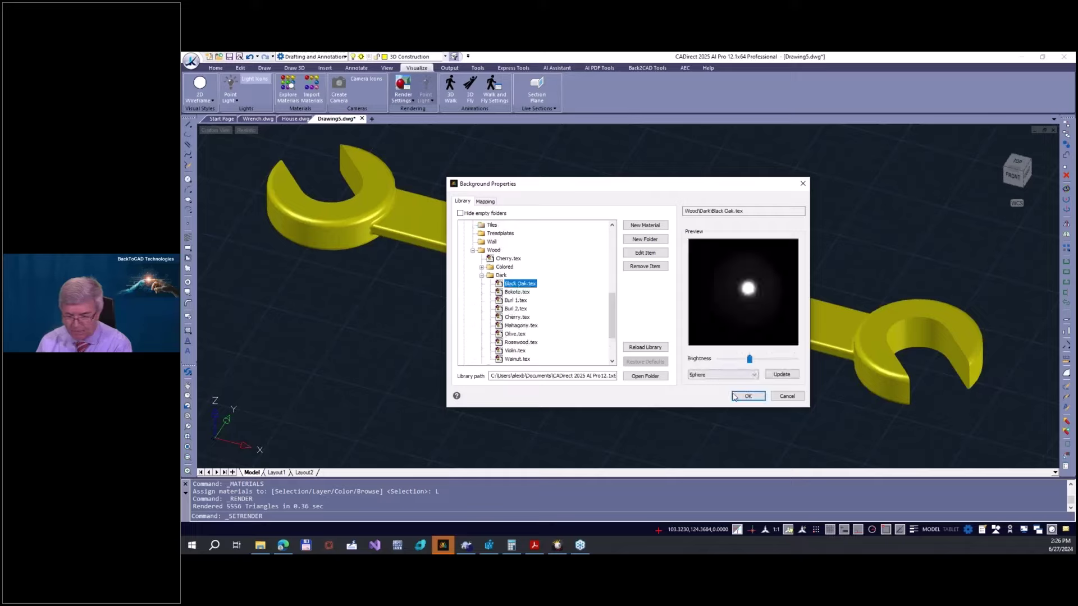
{"action": "left_click", "coordinate": [738, 397]}
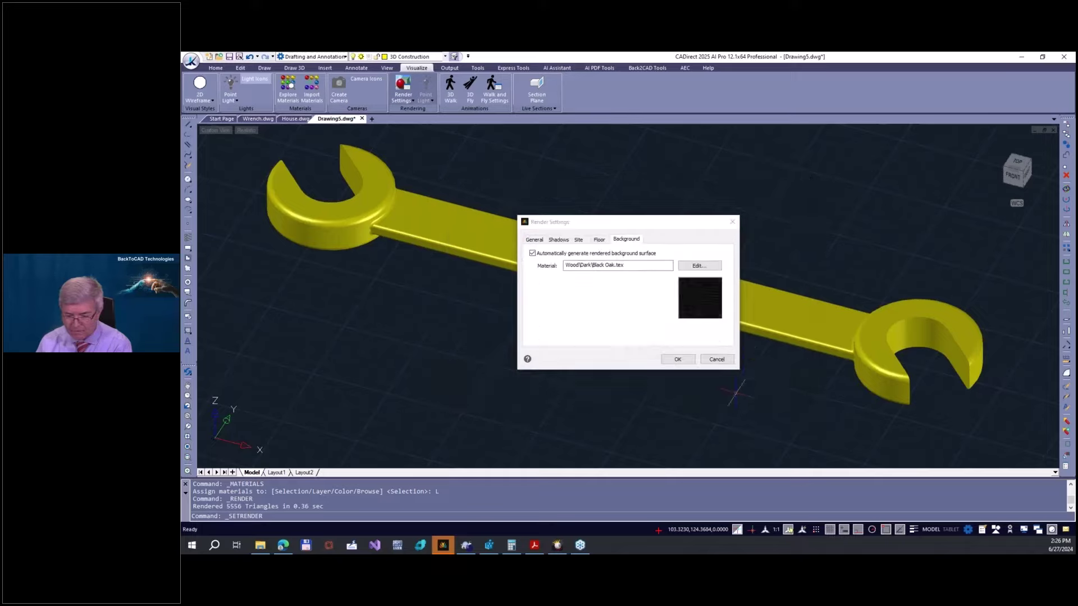
{"action": "left_click", "coordinate": [678, 360]}
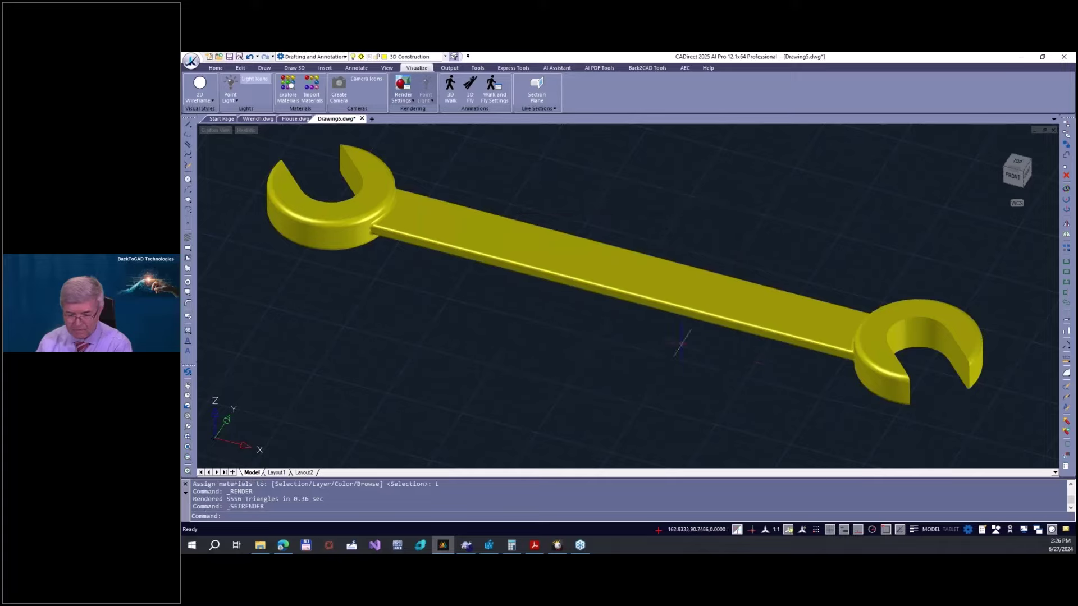
- Render the brass wrench against the black oak background and return to the model view
{"action": "left_click", "coordinate": [403, 96]}
{"action": "left_click", "coordinate": [416, 117]}
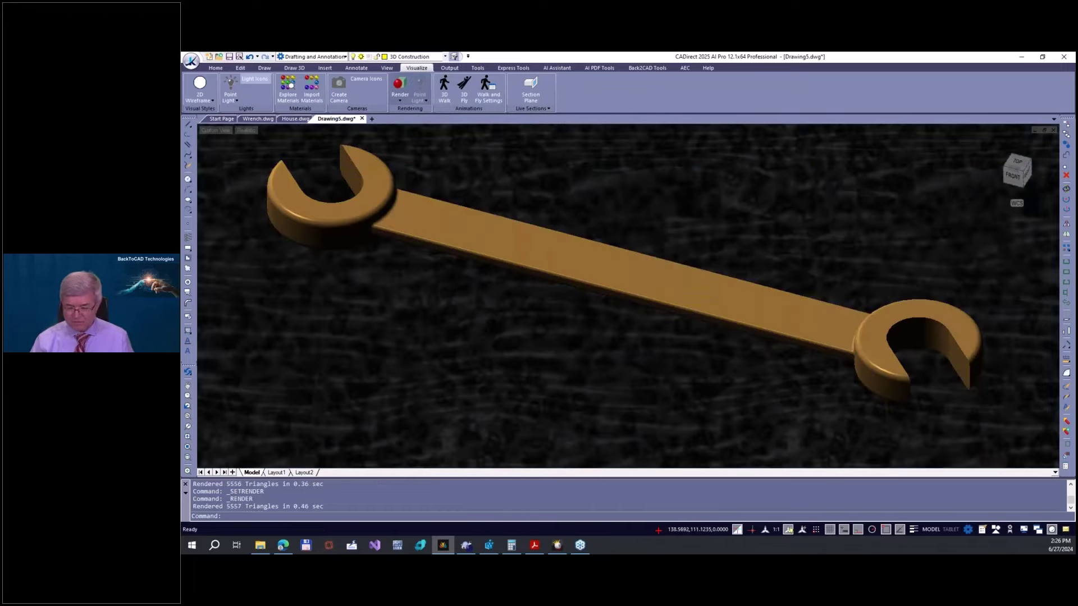
{"action": "key", "text": "Escape"}
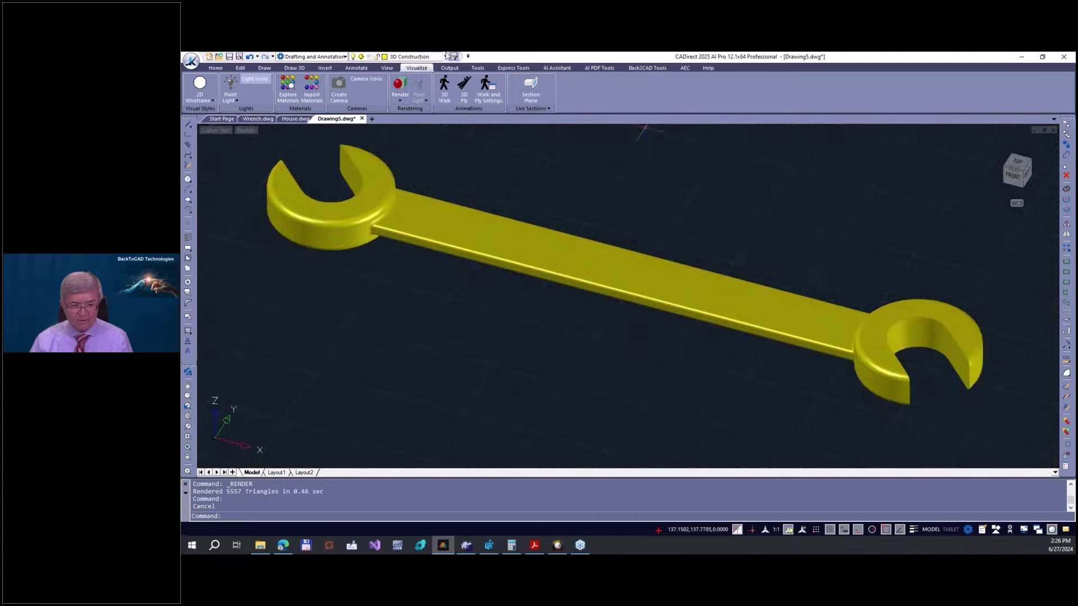
- Orbit the wrench with the constrained orbit to a lower, slightly rotated viewing angle and render it again
{"action": "scroll", "coordinate": [456, 169], "scroll_direction": "down", "scroll_amount": 4}
{"action": "scroll", "coordinate": [451, 135], "scroll_direction": "up", "scroll_amount": 1}
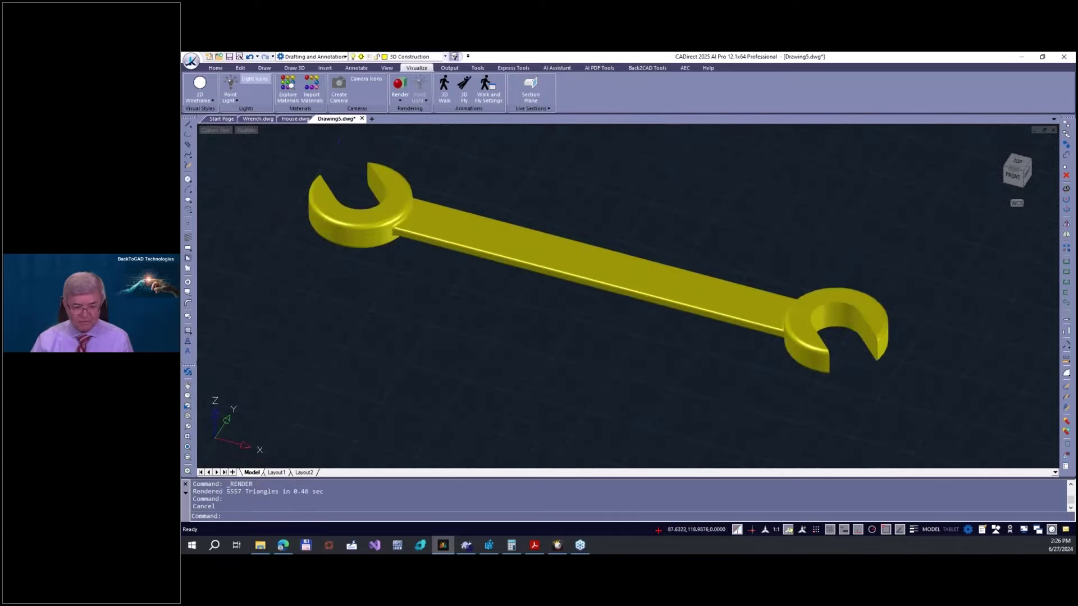
{"action": "scroll", "coordinate": [339, 157], "scroll_direction": "up", "scroll_amount": 2}
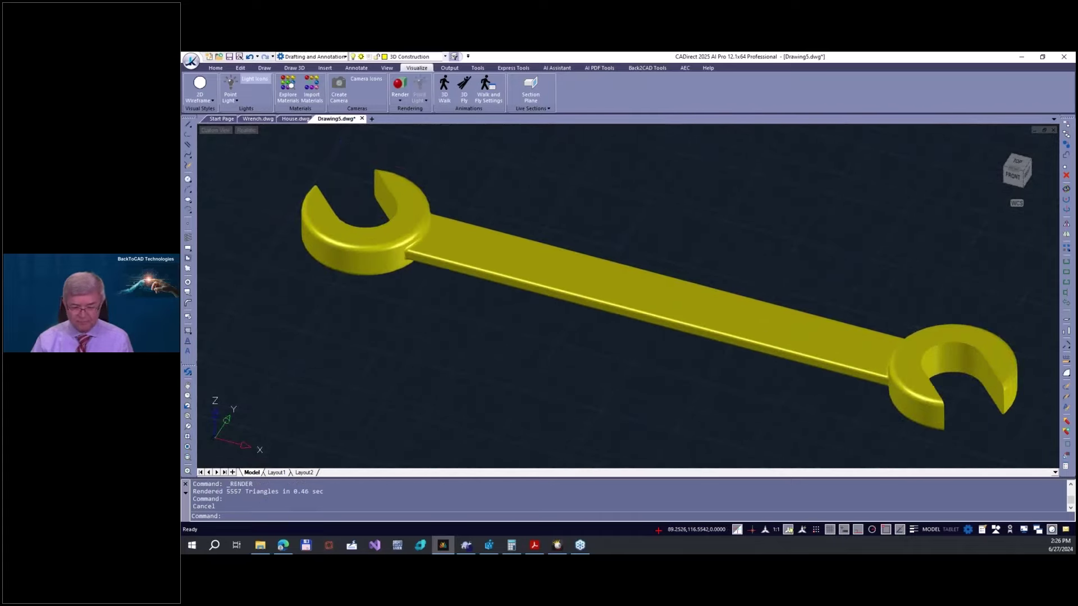
{"action": "left_click", "coordinate": [387, 67]}
{"action": "left_click", "coordinate": [256, 89]}
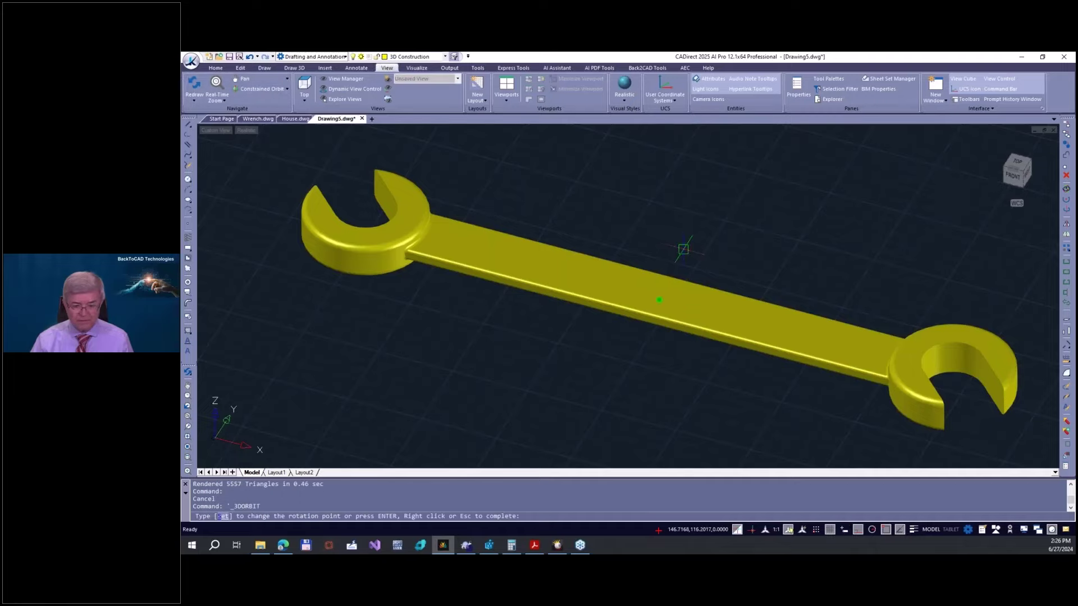
{"action": "left_click_drag", "start_coordinate": [663, 280], "coordinate": [663, 225]}
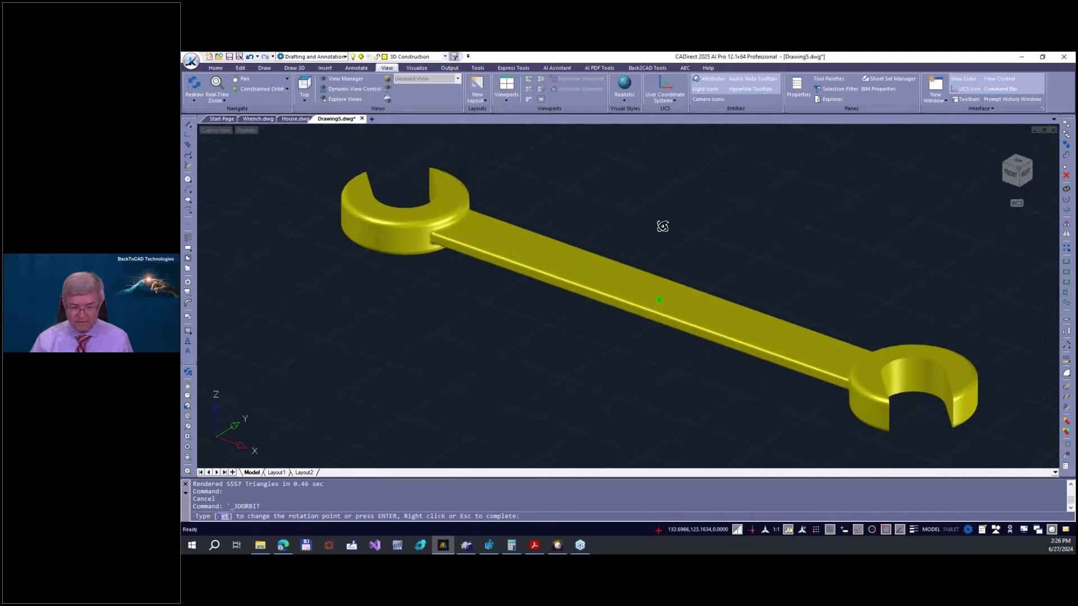
{"action": "key", "text": "Escape"}
{"action": "left_click", "coordinate": [416, 67]}
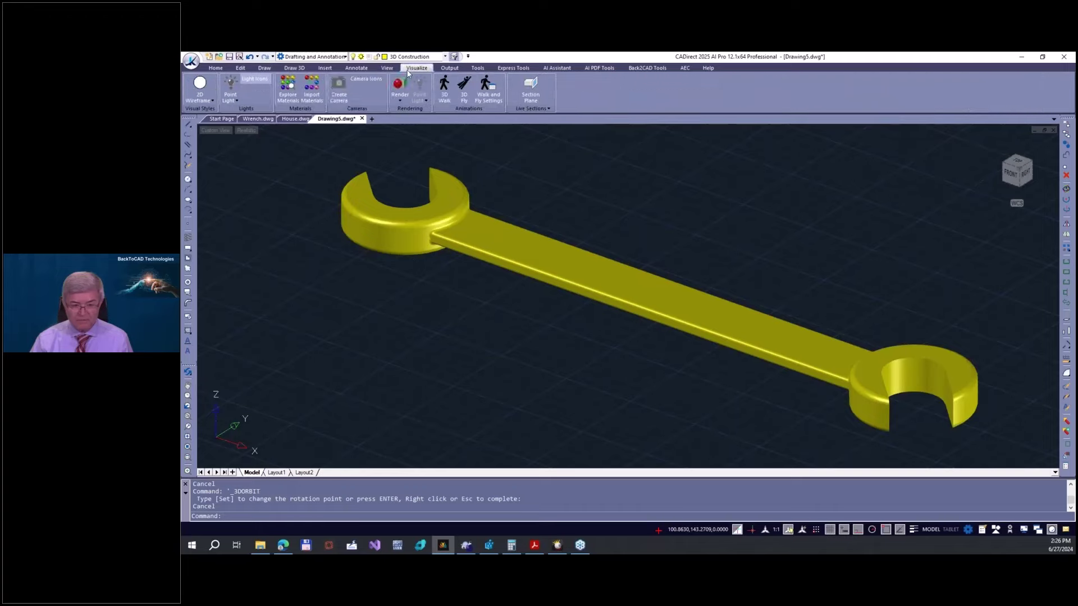
{"action": "left_click", "coordinate": [401, 95]}
{"action": "left_click", "coordinate": [409, 115]}
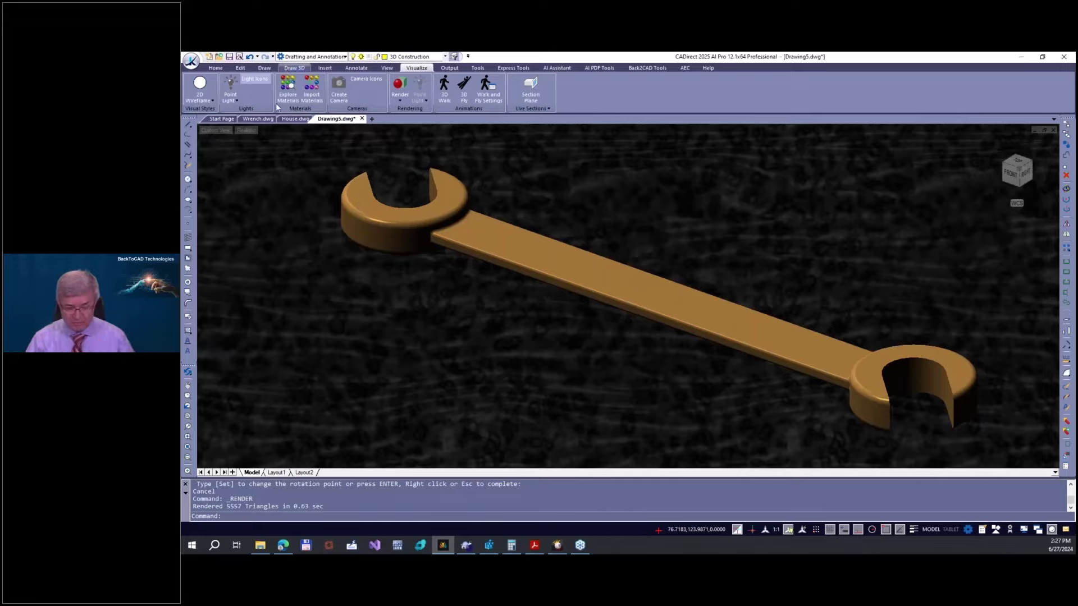
- Review the graphics device and line smoothing settings in the graphics performance options, leaving them as they are
{"action": "right_click", "coordinate": [691, 486]}
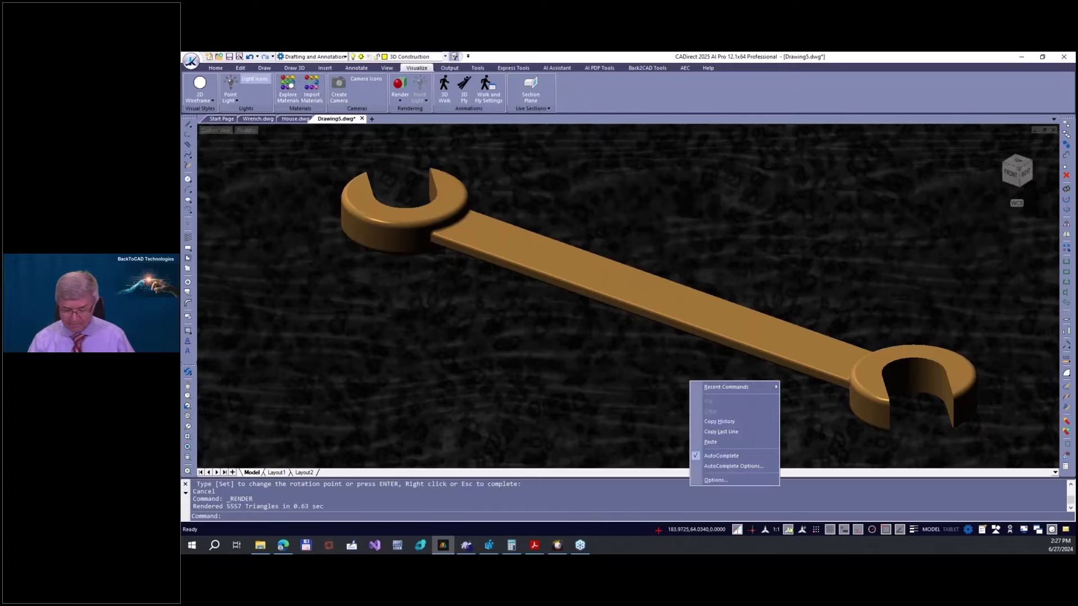
{"action": "left_click", "coordinate": [716, 481]}
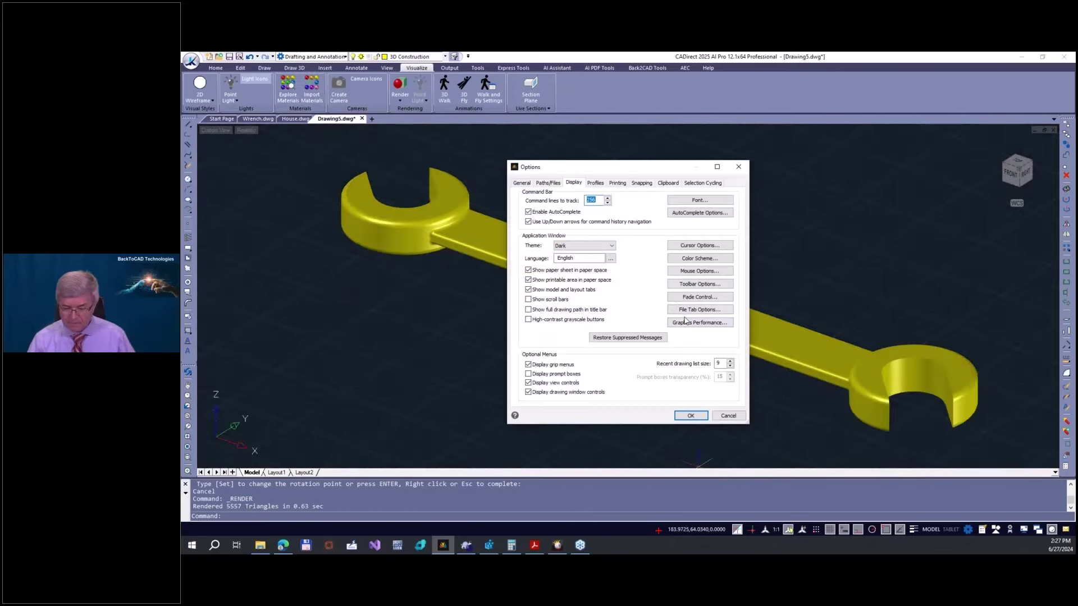
{"action": "left_click", "coordinate": [699, 323]}
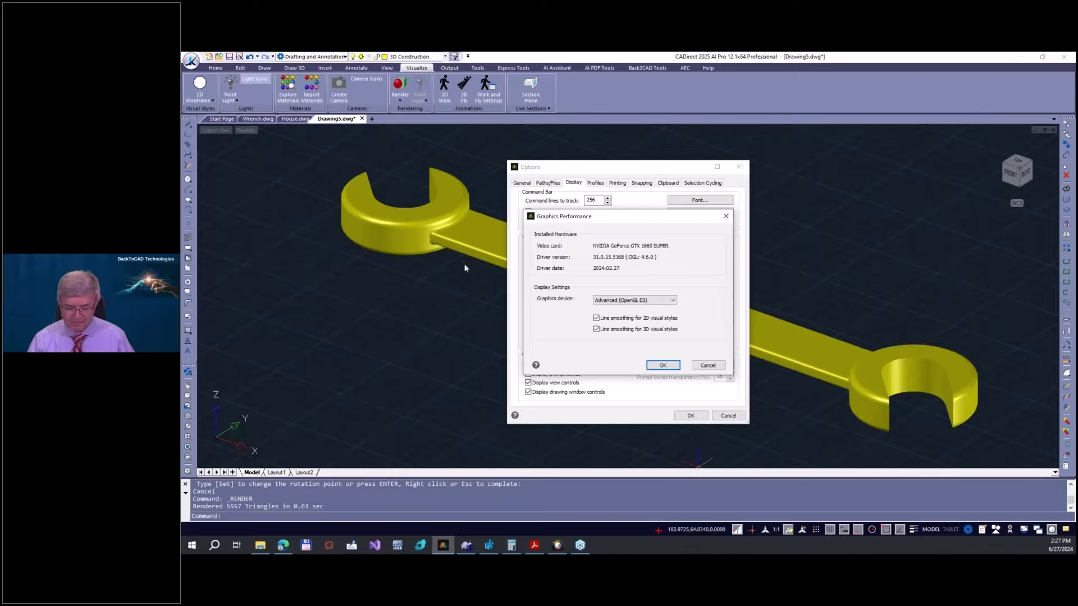
{"action": "left_click", "coordinate": [708, 365]}
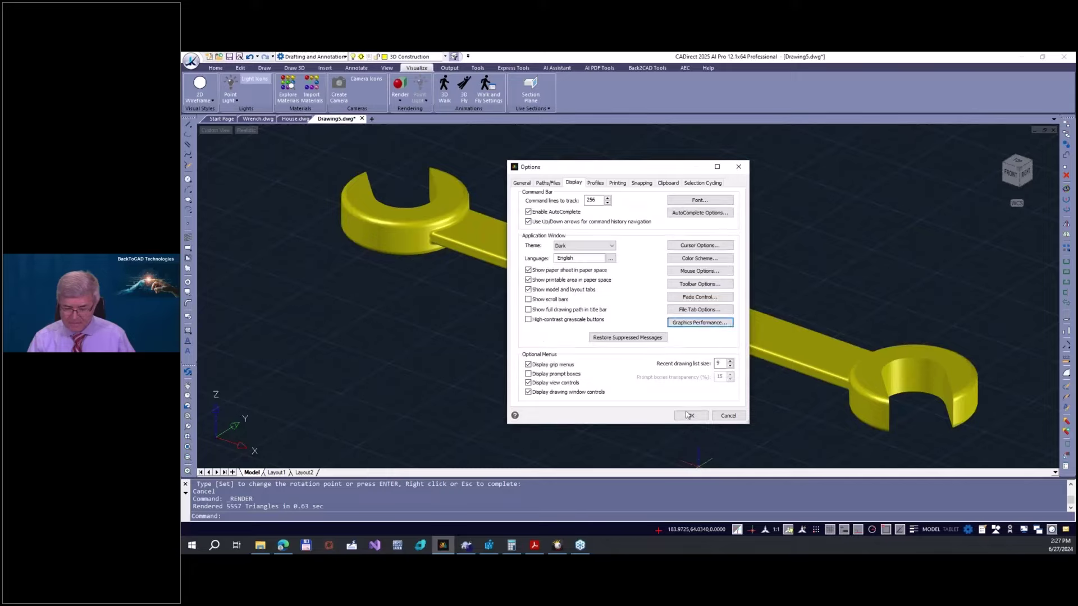
{"action": "left_click", "coordinate": [689, 415]}
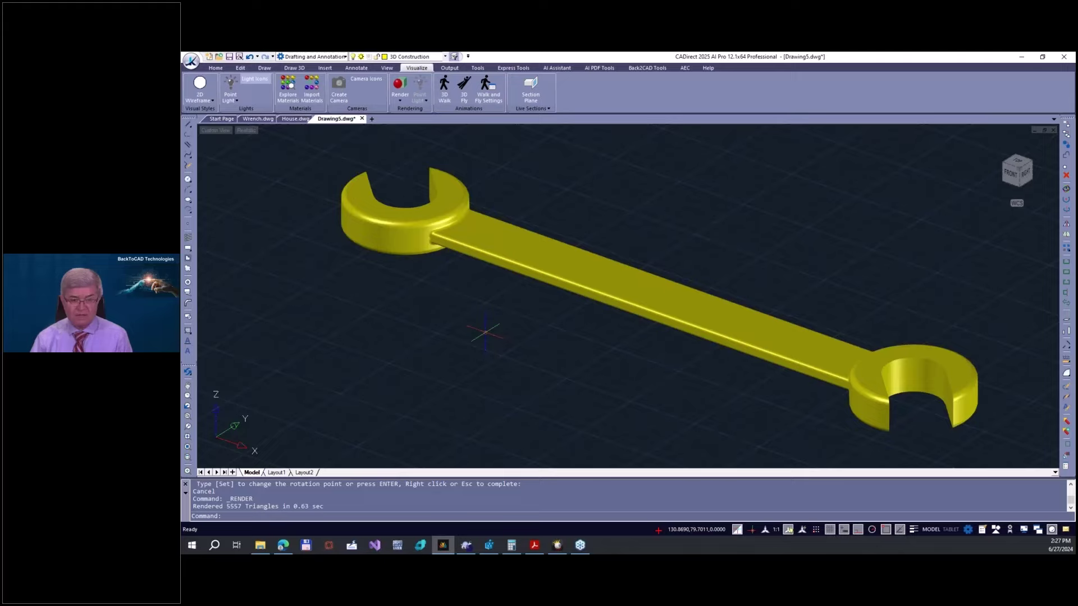
- Save the drawing under the new name Wrench-1.dwg in the 3D Webinar folder
{"action": "left_click", "coordinate": [294, 68]}
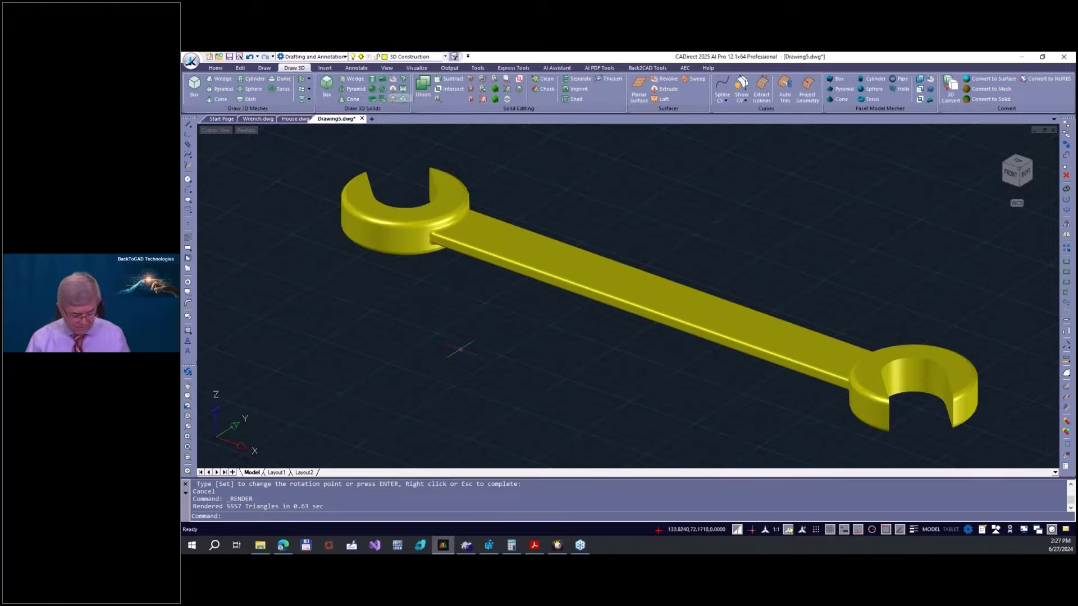
{"action": "key", "text": "Escape"}
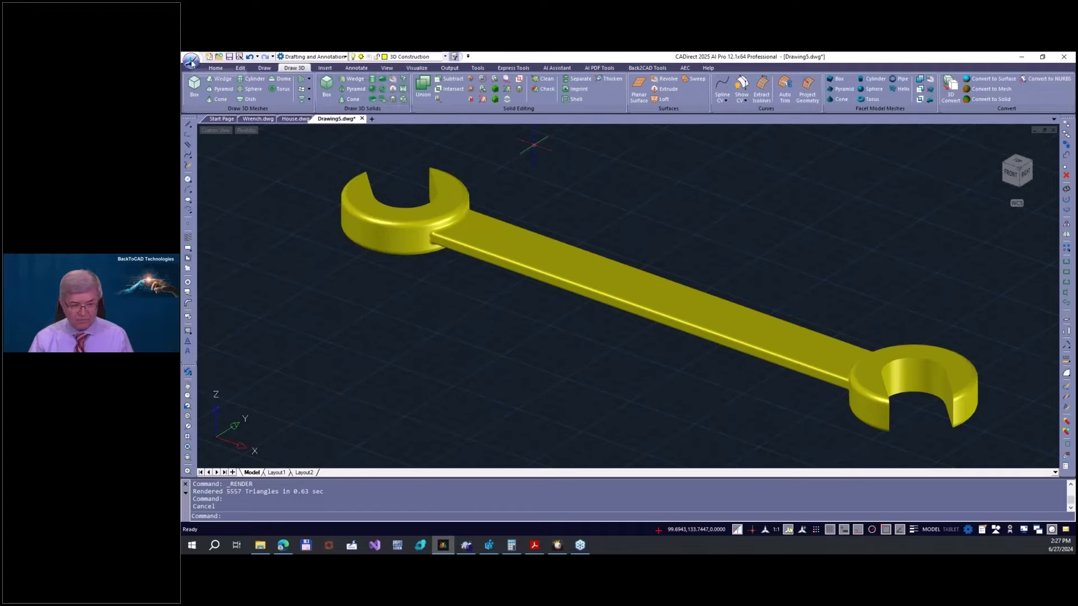
{"action": "left_click", "coordinate": [191, 60]}
{"action": "left_click", "coordinate": [219, 185]}
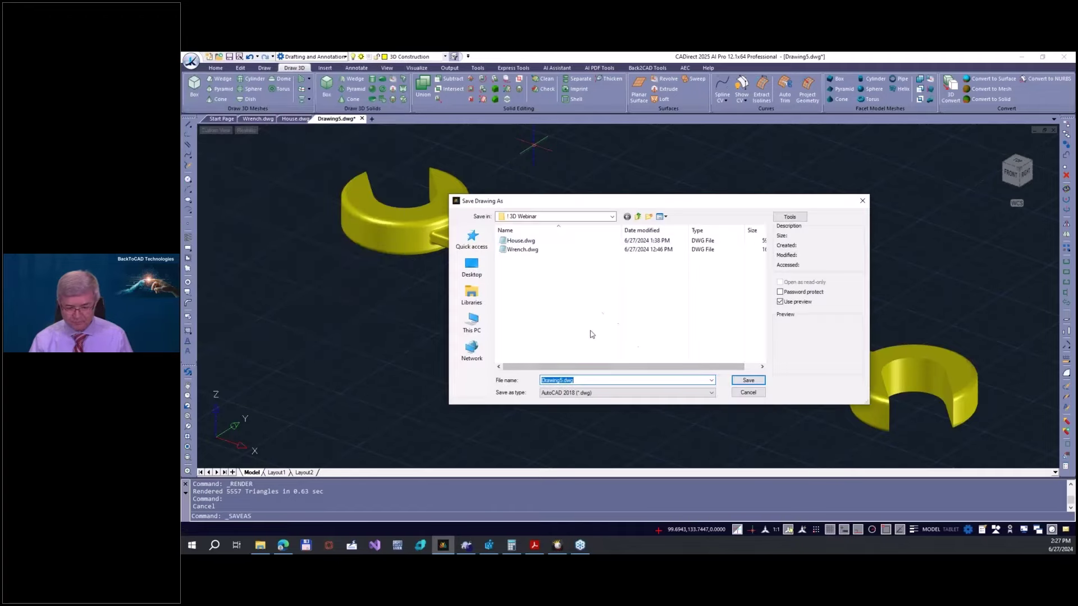
{"action": "left_click", "coordinate": [521, 250]}
{"action": "double_click", "coordinate": [564, 380]}
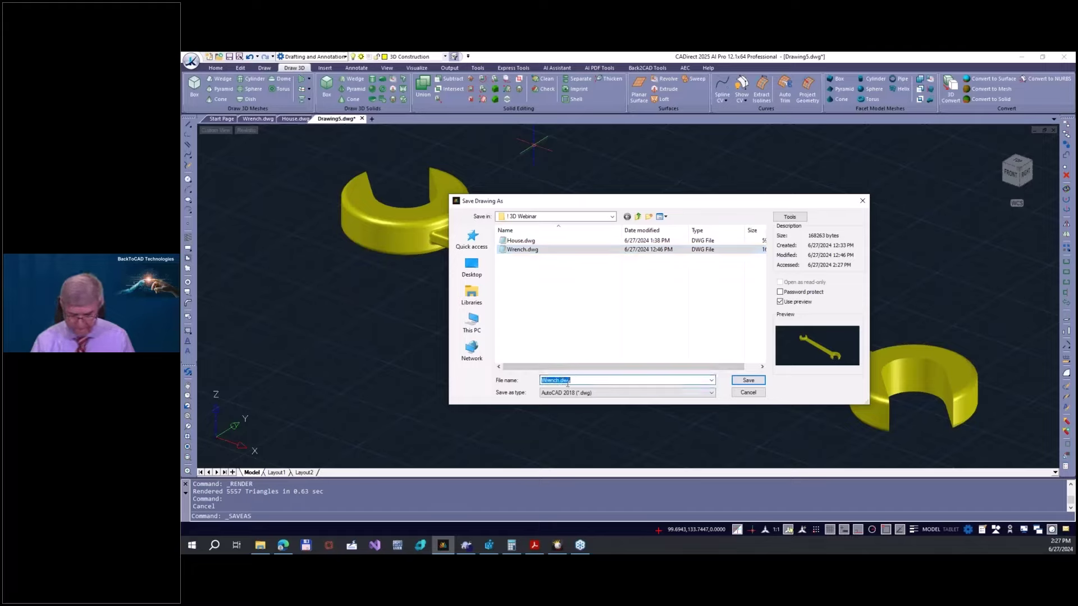
{"action": "left_click", "coordinate": [563, 381]}
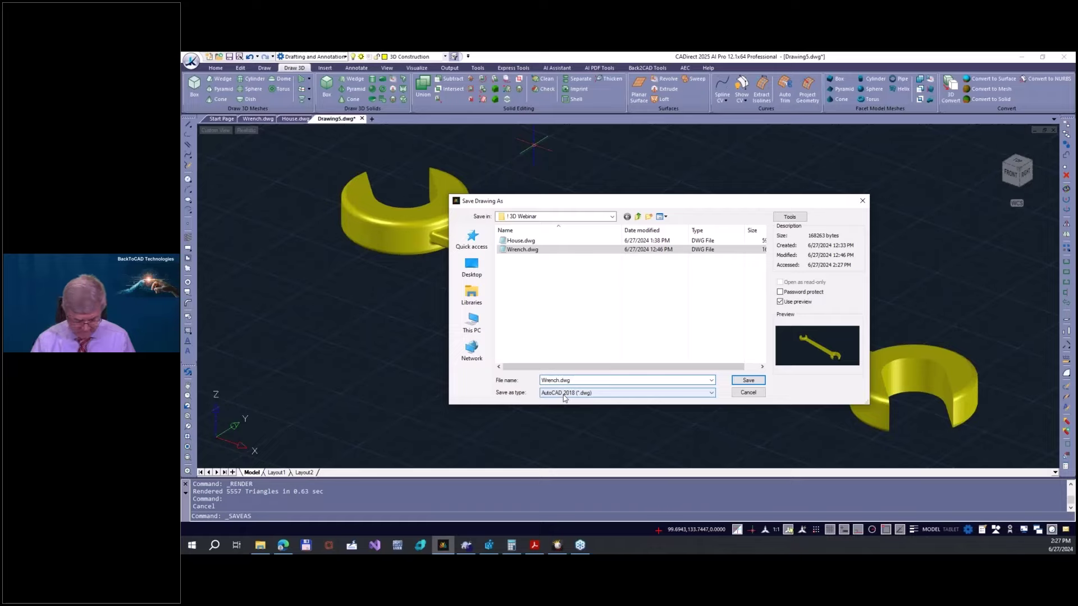
{"action": "type", "text": "-1"}
{"action": "double_click", "coordinate": [559, 381]}
{"action": "key", "text": "Return"}
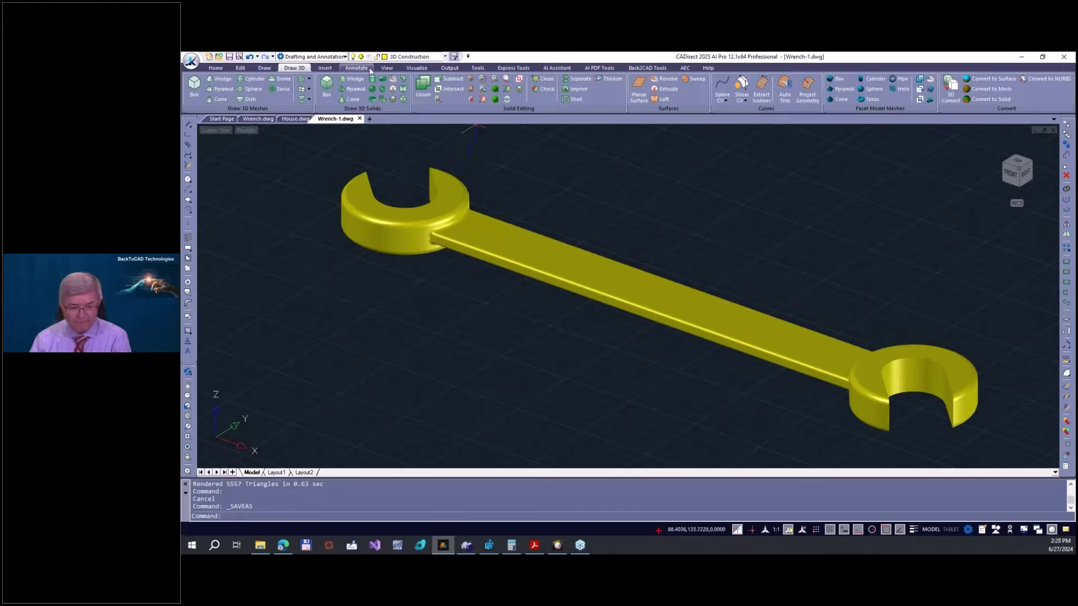
- Start the 2D/3D PDF export and add Wrench-1.dwg from the 3D Webinar folder as the file to convert
{"action": "left_click", "coordinate": [449, 68]}
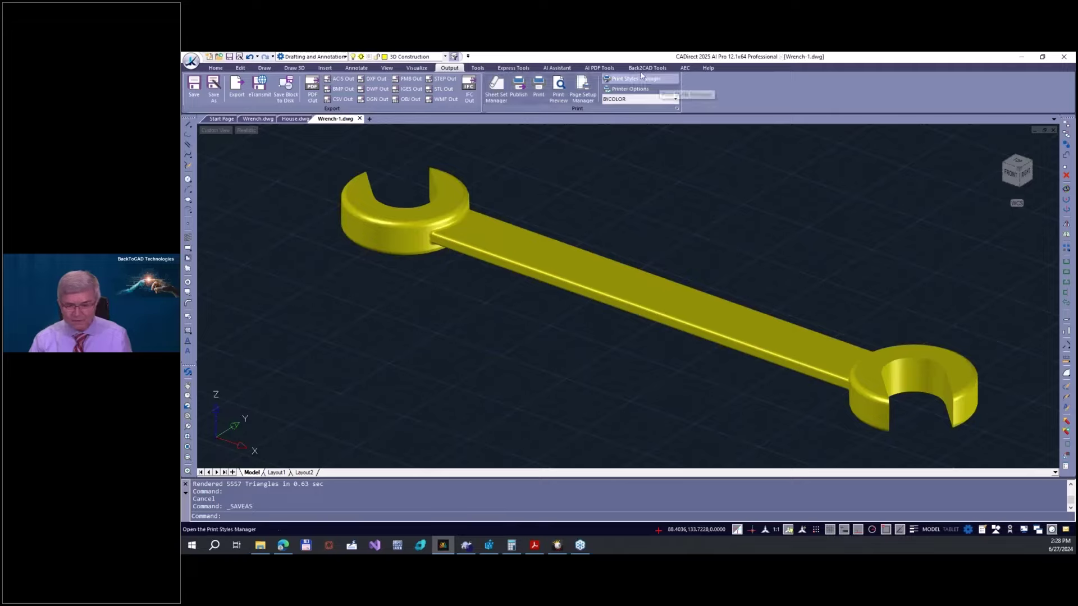
{"action": "left_click", "coordinate": [600, 68]}
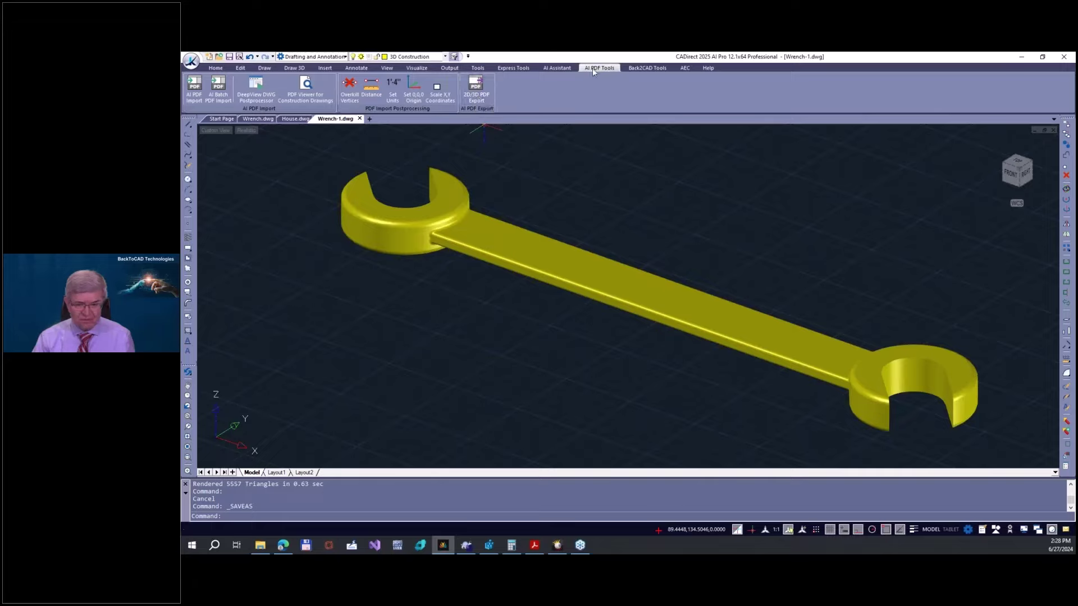
{"action": "left_click", "coordinate": [476, 90]}
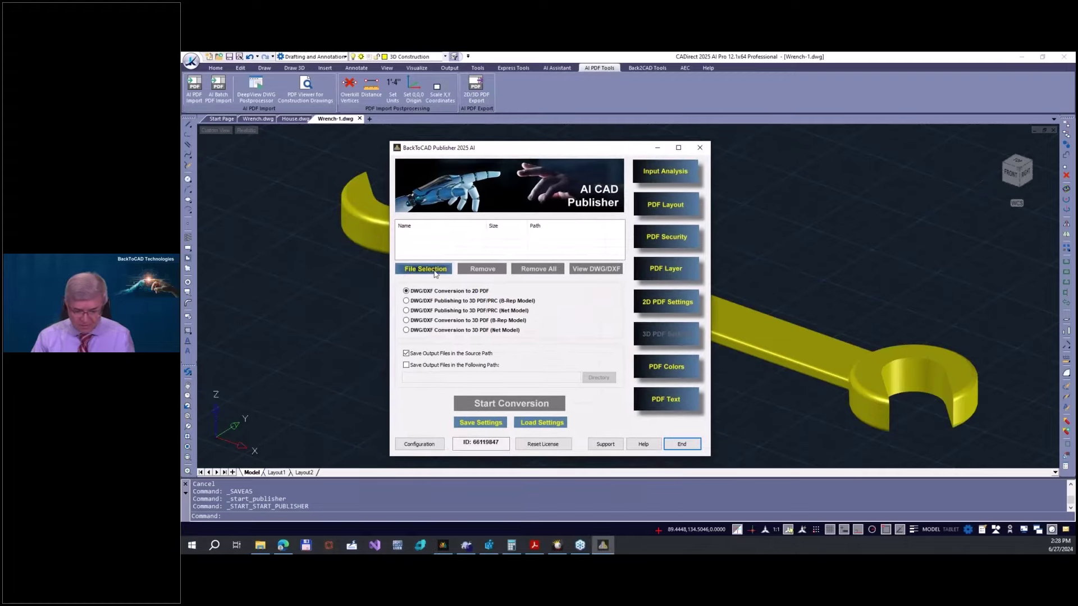
{"action": "left_click", "coordinate": [435, 272]}
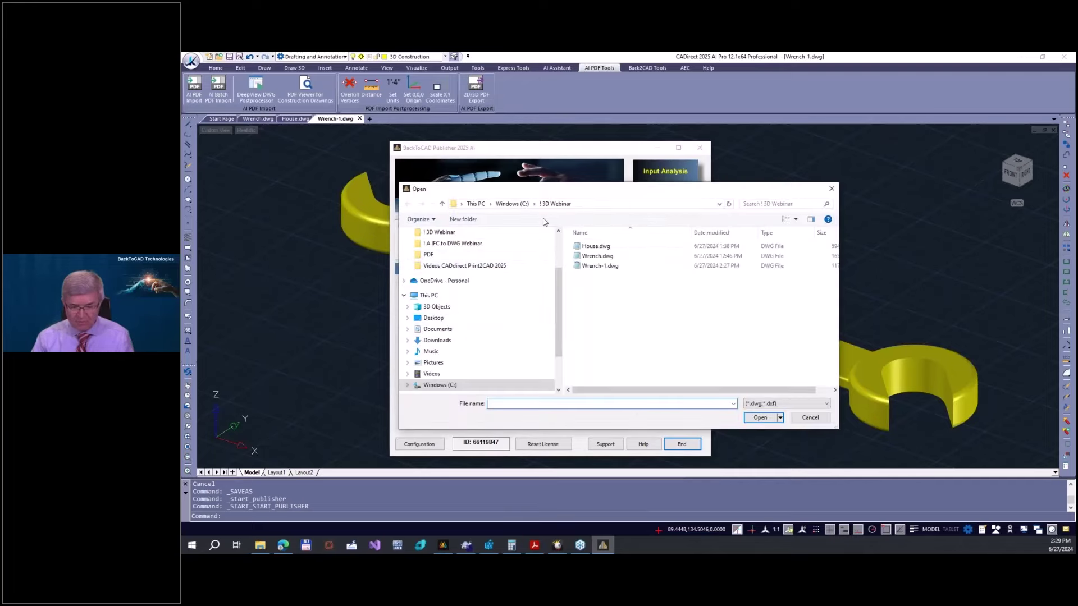
{"action": "double_click", "coordinate": [600, 267]}
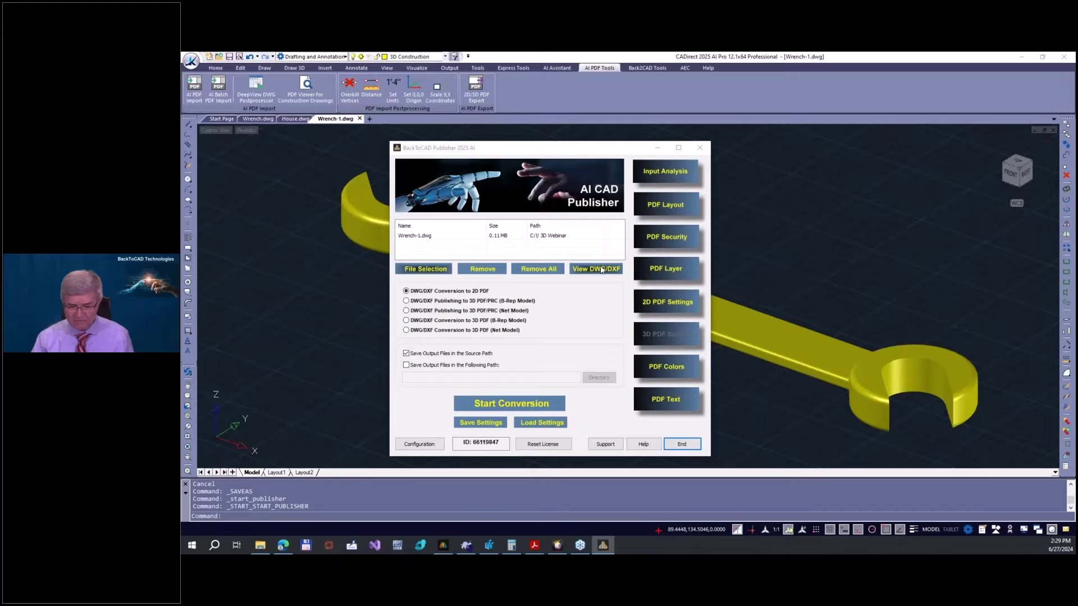
- Select publishing to 3D PDF/PRC (B-Rep Model) and set the PDF layout to an olive background with Template 5
{"action": "left_click", "coordinate": [406, 301]}
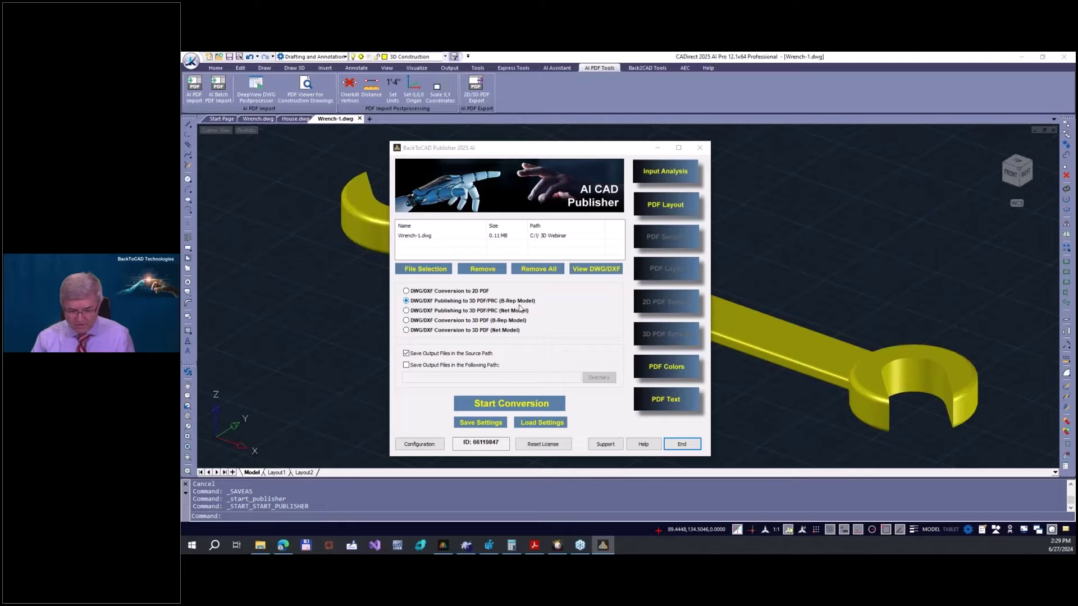
{"action": "left_click", "coordinate": [674, 205]}
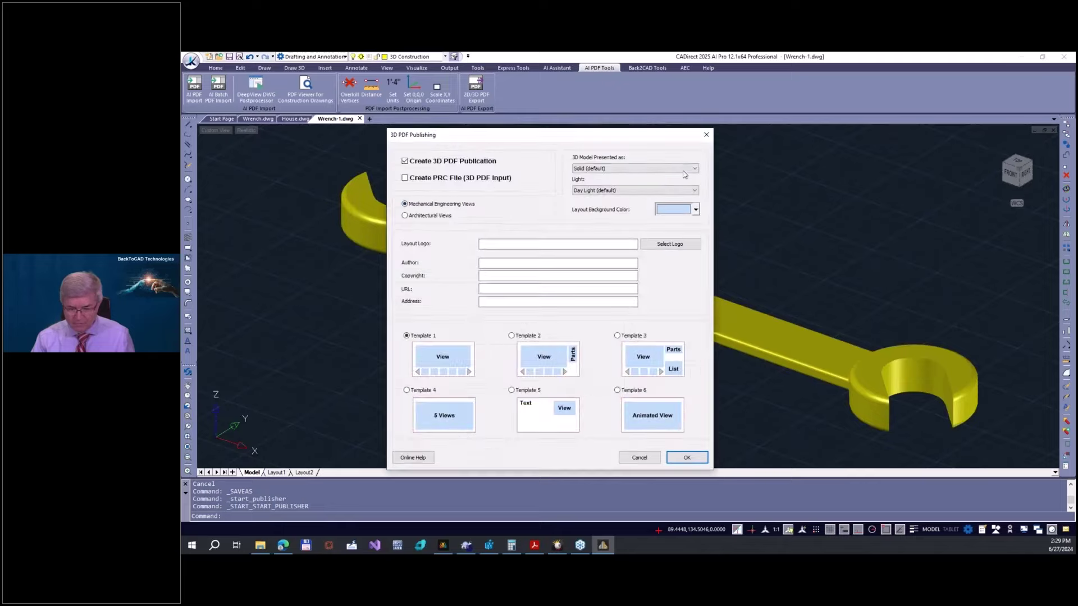
{"action": "left_click", "coordinate": [695, 210]}
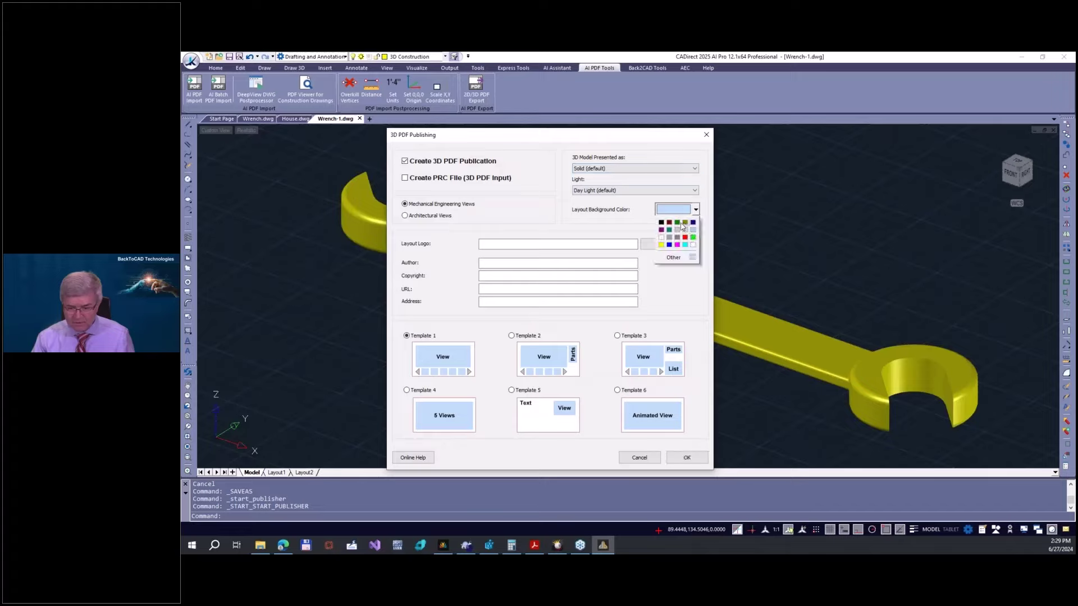
{"action": "left_click", "coordinate": [685, 223]}
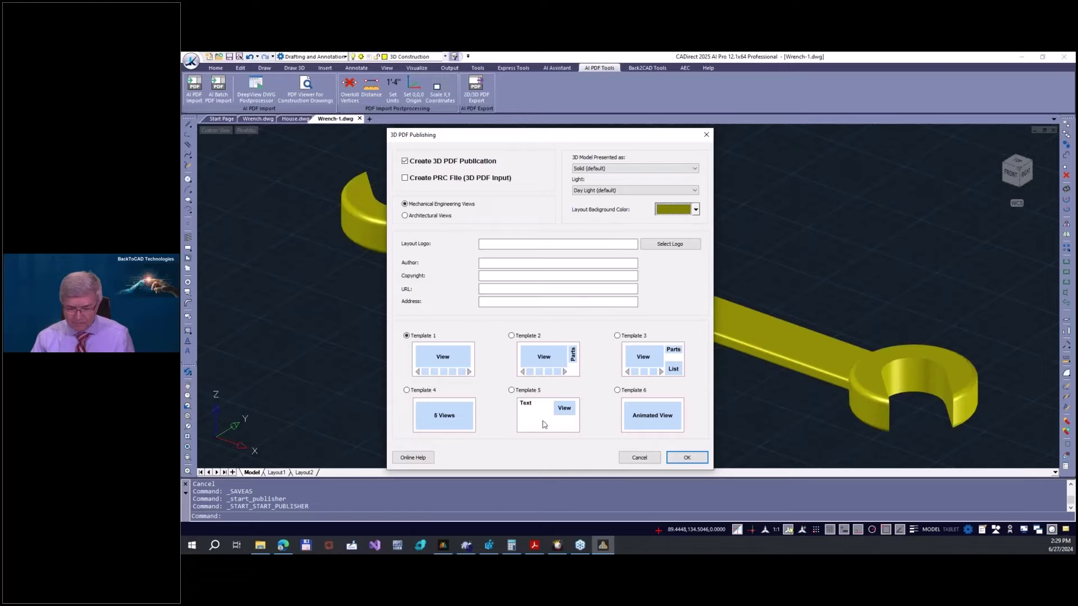
{"action": "left_click", "coordinate": [681, 456]}
- Run the conversion, view the resulting Wrench-1.pdf in Acrobat and trust the document always to enable its 3D content
{"action": "left_click", "coordinate": [516, 408]}
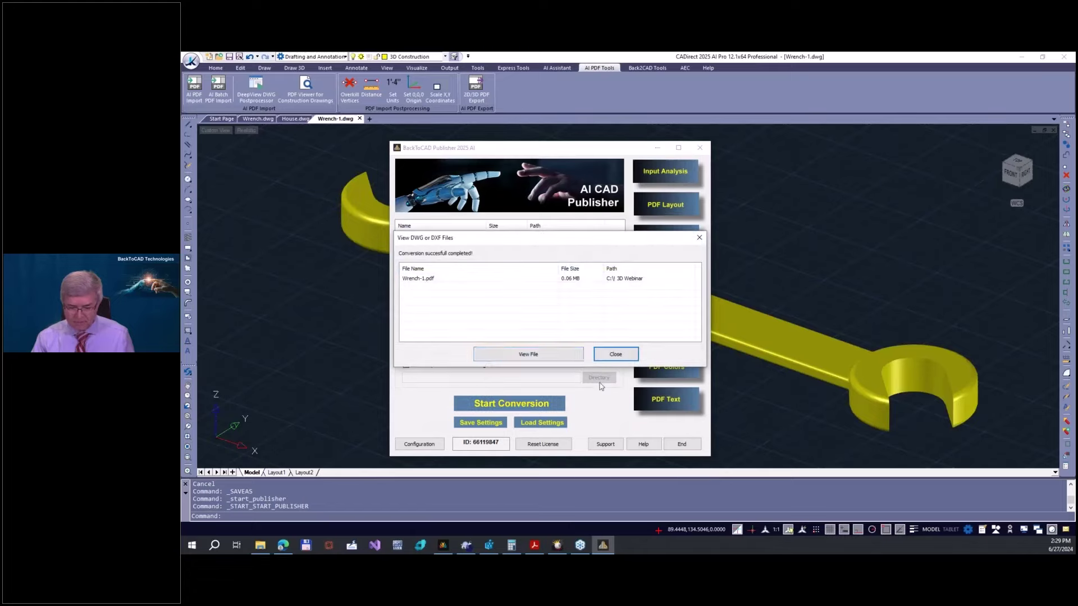
{"action": "left_click", "coordinate": [554, 355]}
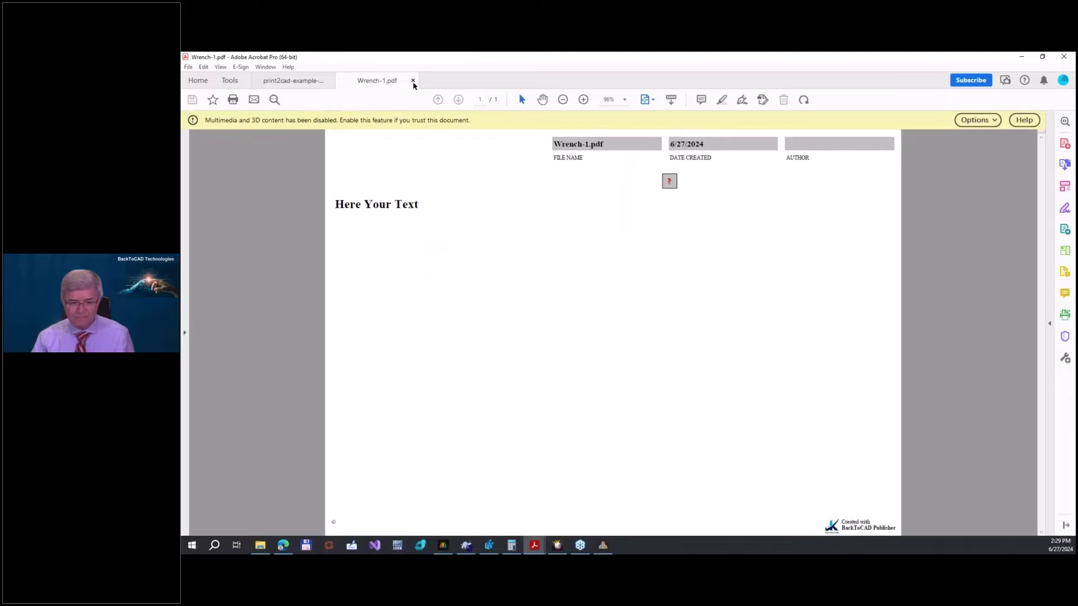
{"action": "left_click", "coordinate": [996, 121]}
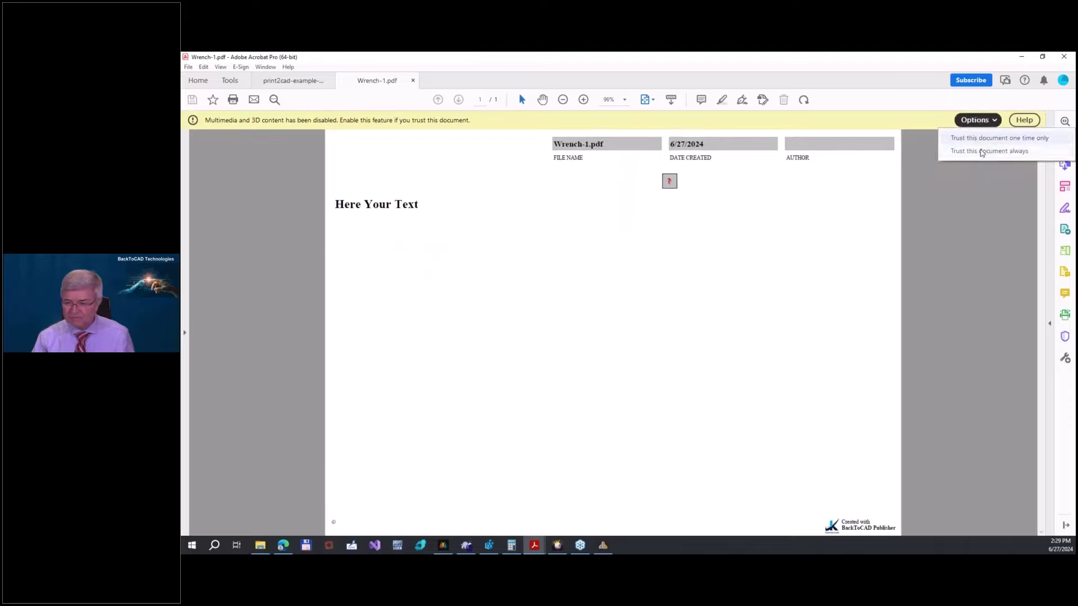
{"action": "left_click", "coordinate": [978, 152]}
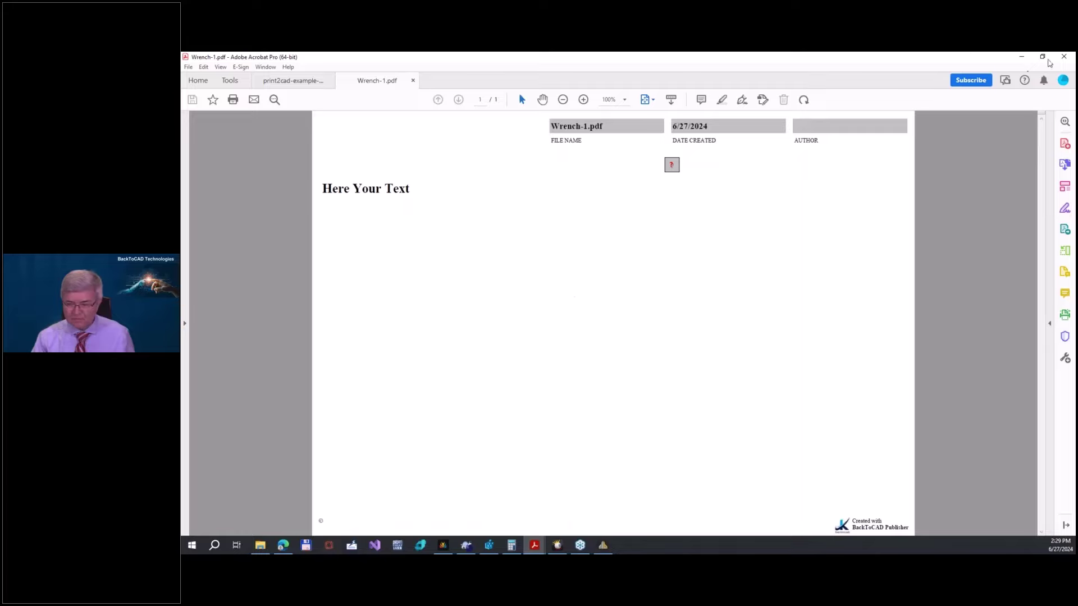
- Close and reopen Wrench-1.pdf, rotate the 3D wrench in its view, and leave the PDF viewer
{"action": "left_click", "coordinate": [413, 81]}
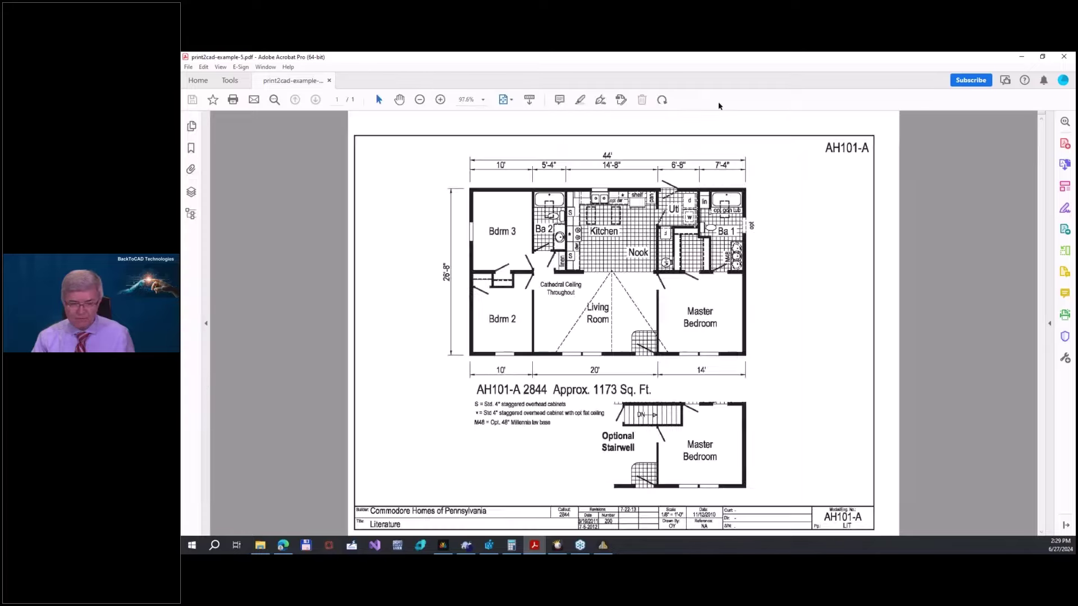
{"action": "left_click", "coordinate": [1022, 57]}
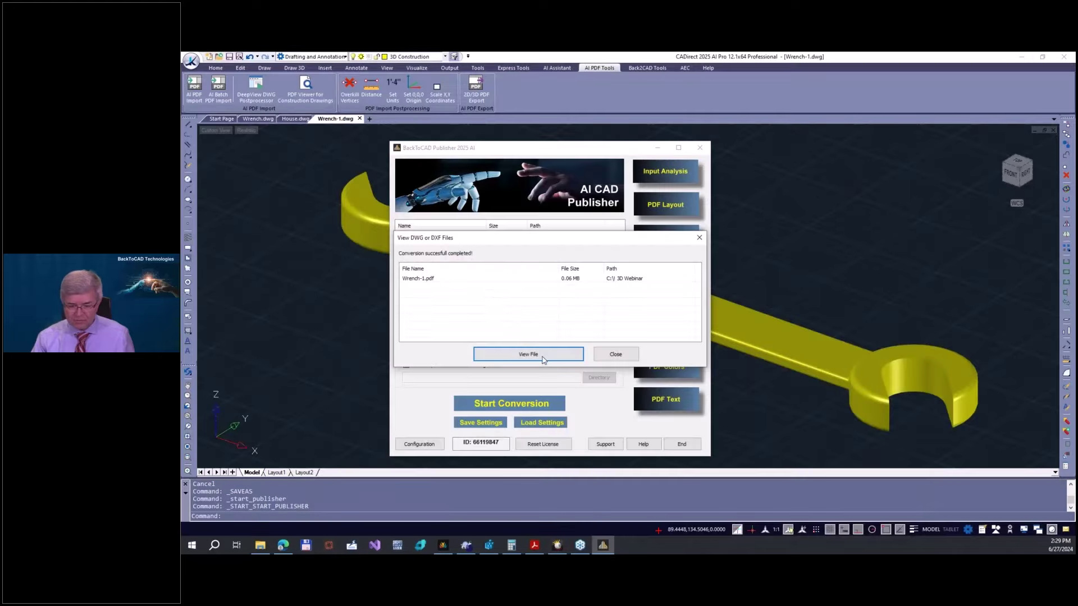
{"action": "key", "text": "Return"}
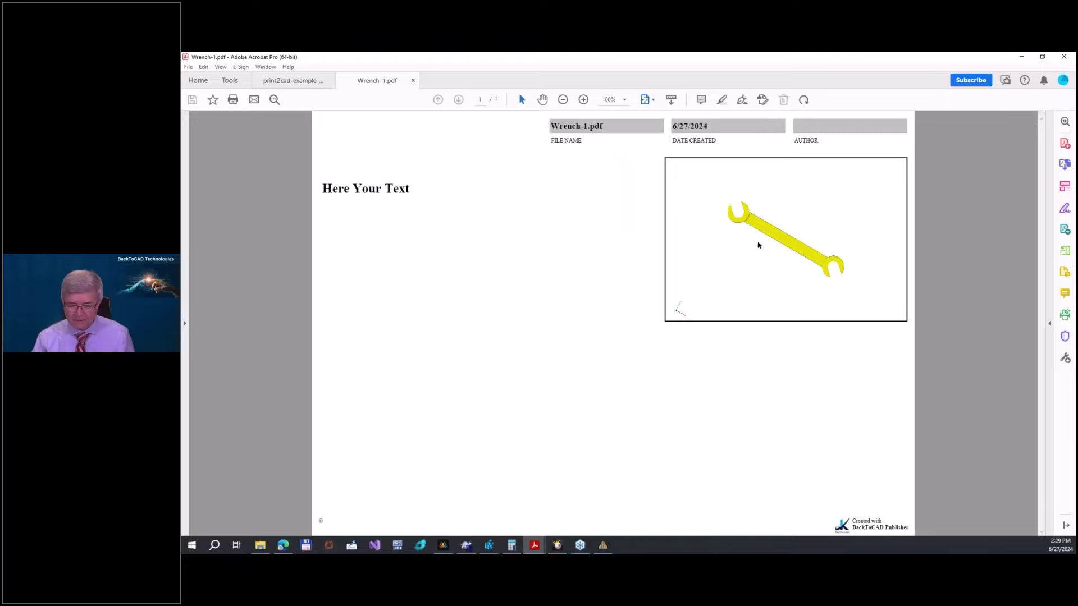
{"action": "mouse_move", "coordinate": [777, 237]}
{"action": "left_mouse_down"}
{"action": "mouse_move", "coordinate": [760, 267]}
{"action": "mouse_move", "coordinate": [820, 219]}
{"action": "mouse_move", "coordinate": [789, 231]}
{"action": "left_mouse_up"}
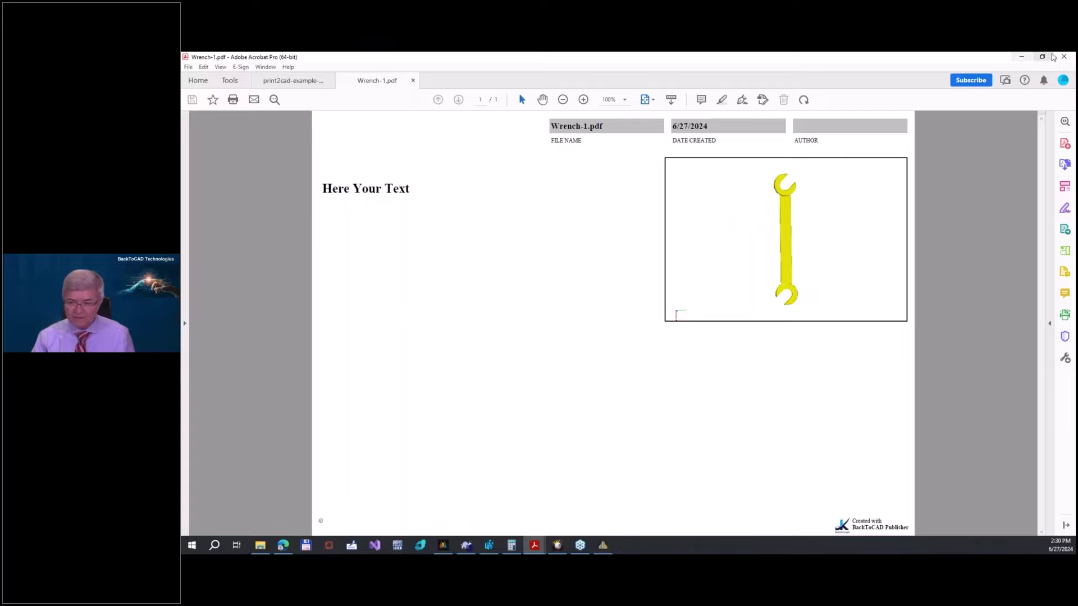
{"action": "left_click", "coordinate": [413, 82]}
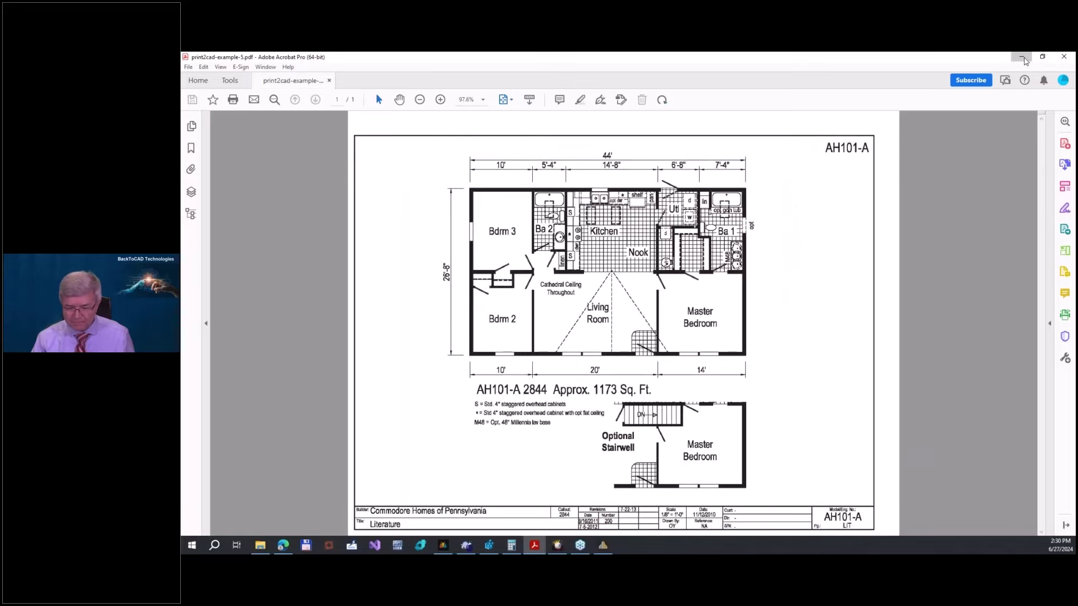
{"action": "left_click", "coordinate": [1022, 57]}
- Change the PDF layout to Template 6 (Animated View) and publish the wrench again, overwriting the existing PDF
{"action": "left_click", "coordinate": [612, 355]}
{"action": "left_click", "coordinate": [681, 207]}
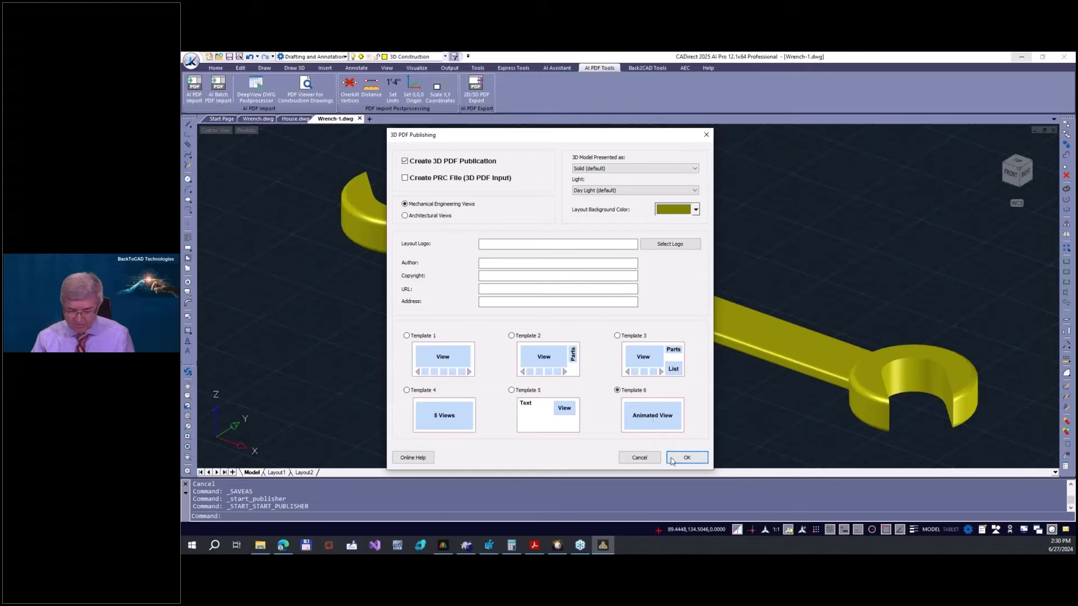
{"action": "left_click", "coordinate": [688, 458]}
{"action": "left_click", "coordinate": [514, 408]}
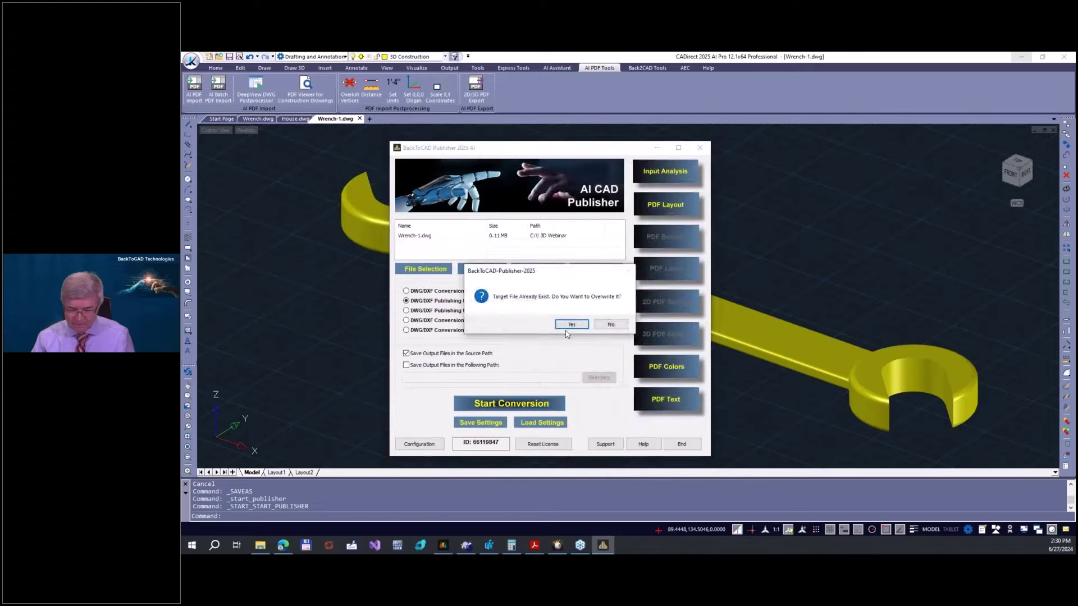
{"action": "left_click", "coordinate": [572, 324]}
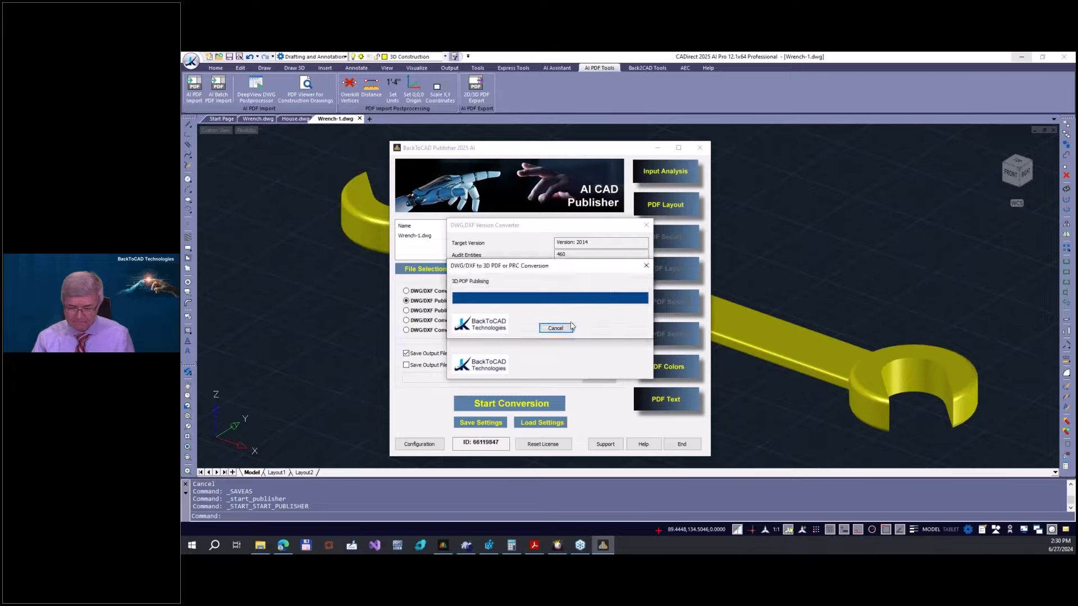
- View the republished Wrench-1.pdf, rotate the animated wrench model, and close the document
{"action": "key", "text": "Return"}
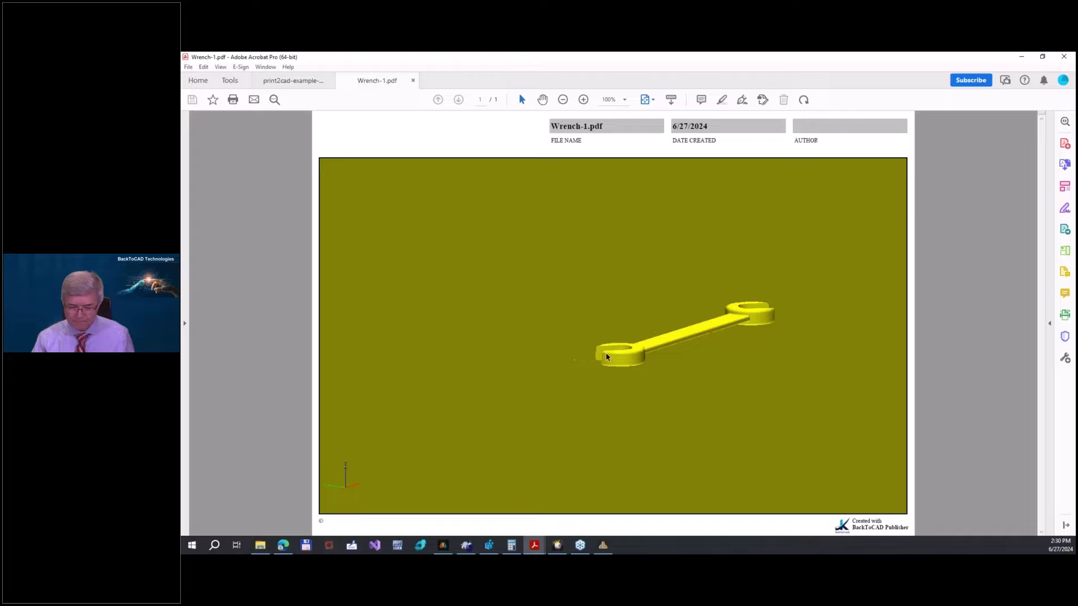
{"action": "left_click_drag", "start_coordinate": [730, 337], "coordinate": [618, 336]}
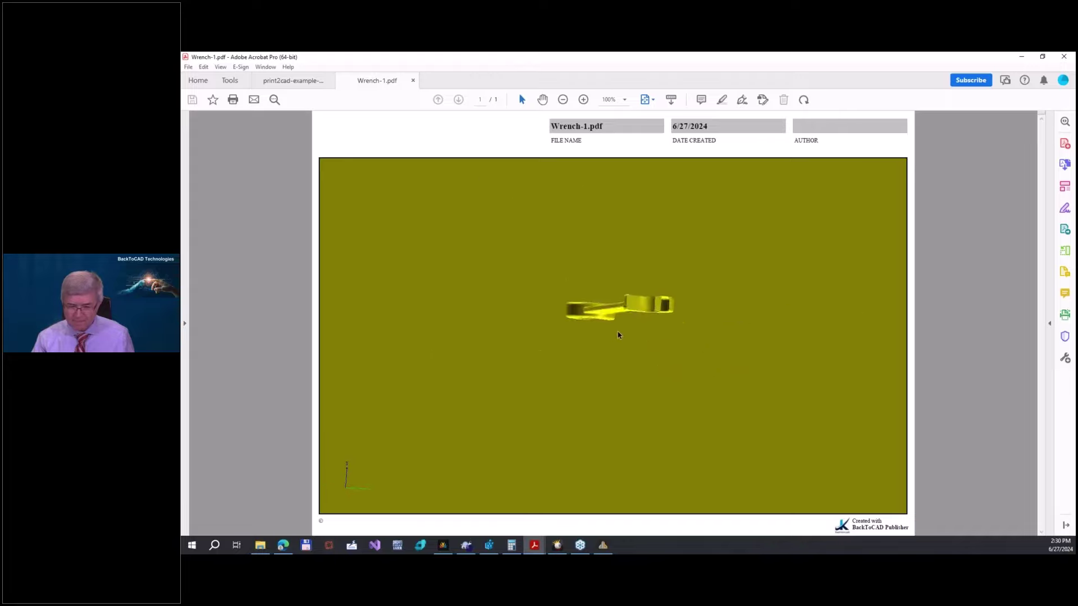
{"action": "left_click", "coordinate": [414, 81]}
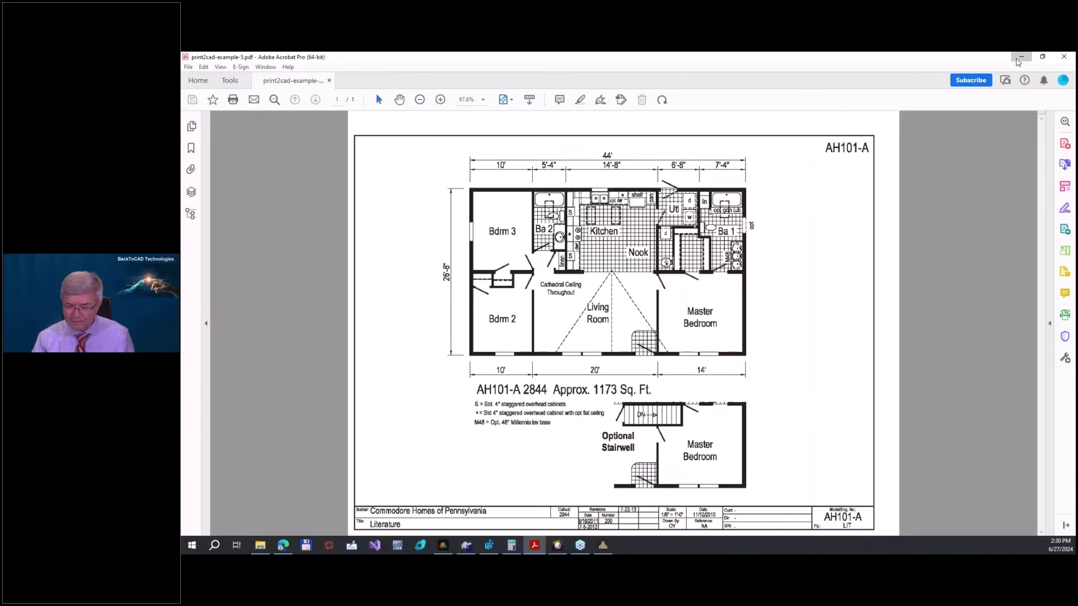
- Set the PDF layout to Template 1 and publish the wrench to 3D PDF again, overwriting the existing file
{"action": "left_click", "coordinate": [1017, 58]}
{"action": "left_click", "coordinate": [614, 352]}
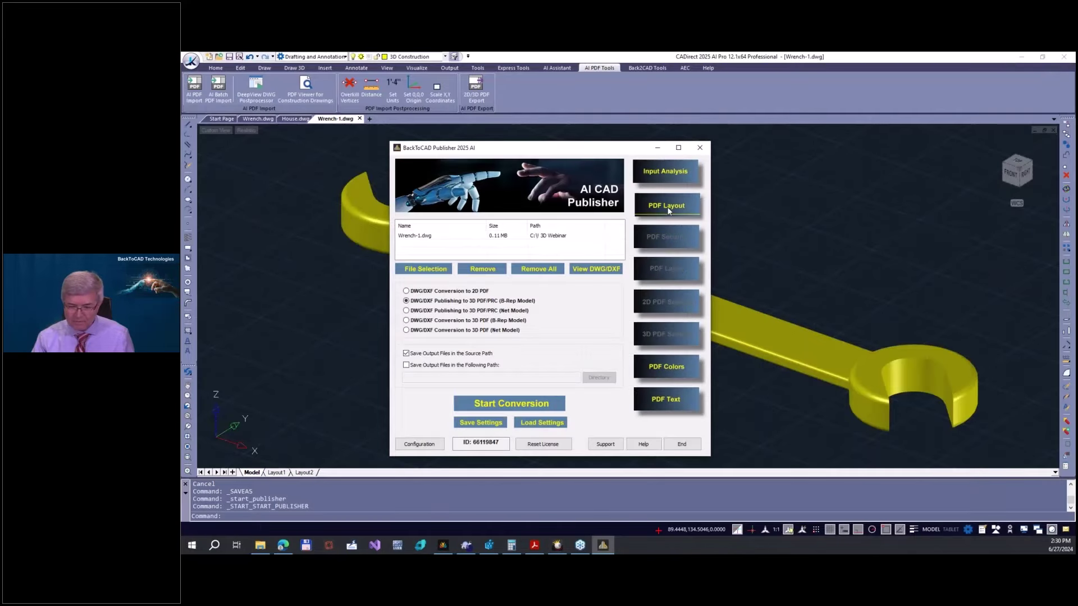
{"action": "left_click", "coordinate": [667, 207]}
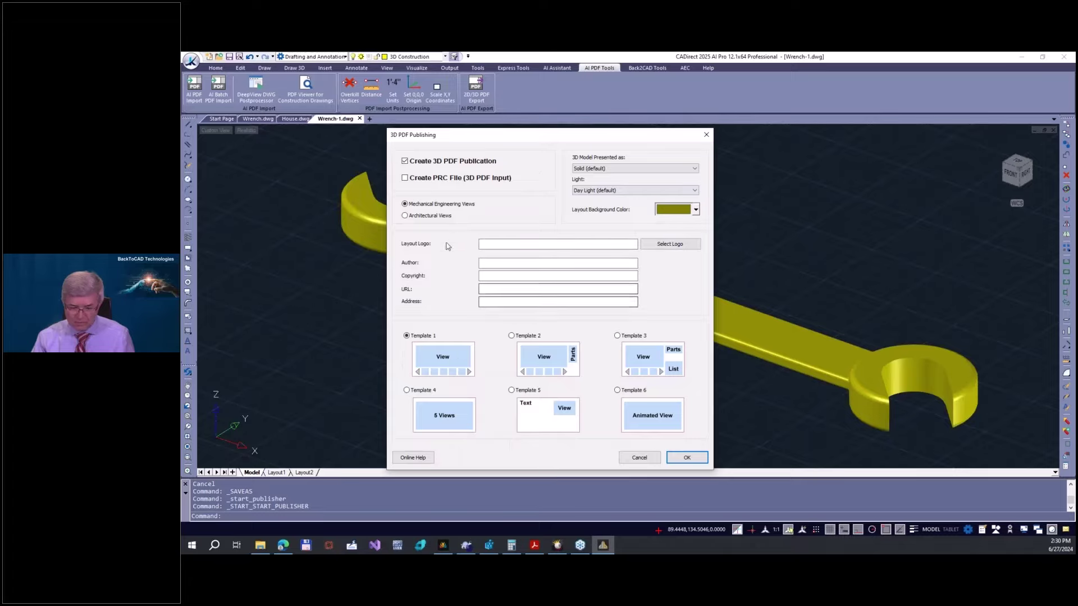
{"action": "left_click", "coordinate": [687, 458]}
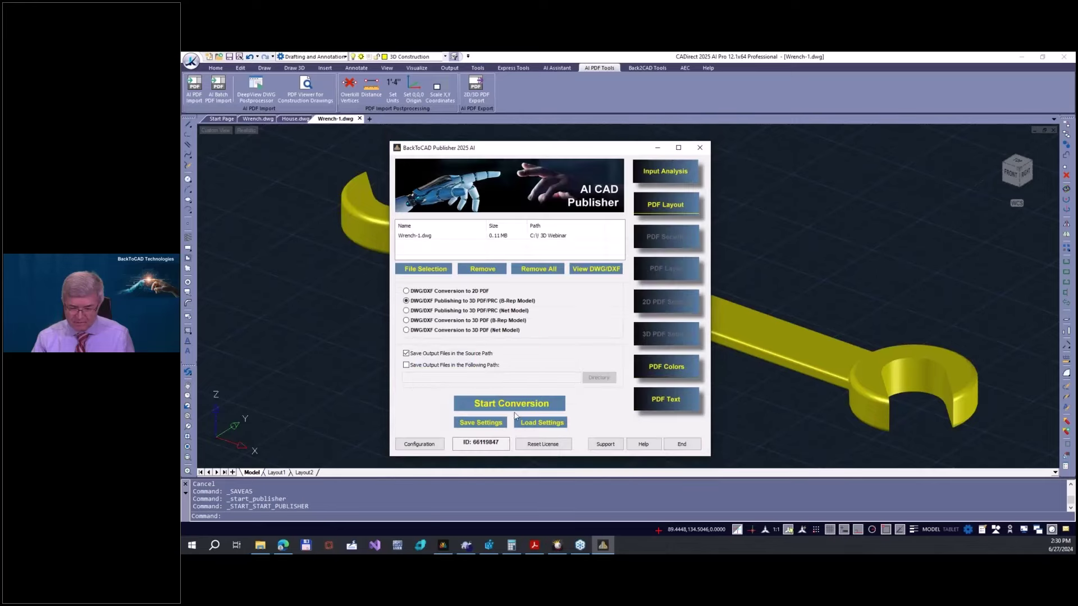
{"action": "left_click", "coordinate": [515, 409]}
{"action": "left_click", "coordinate": [572, 325]}
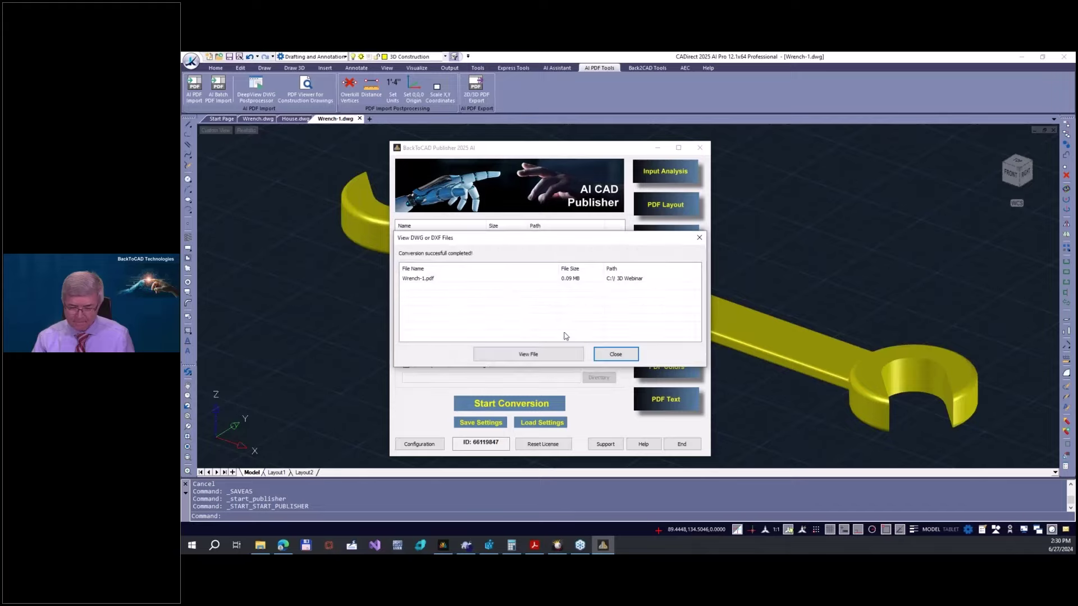
- View the republished Wrench-1.pdf and rotate the 3D wrench to inspect it from several angles
{"action": "left_click", "coordinate": [542, 355]}
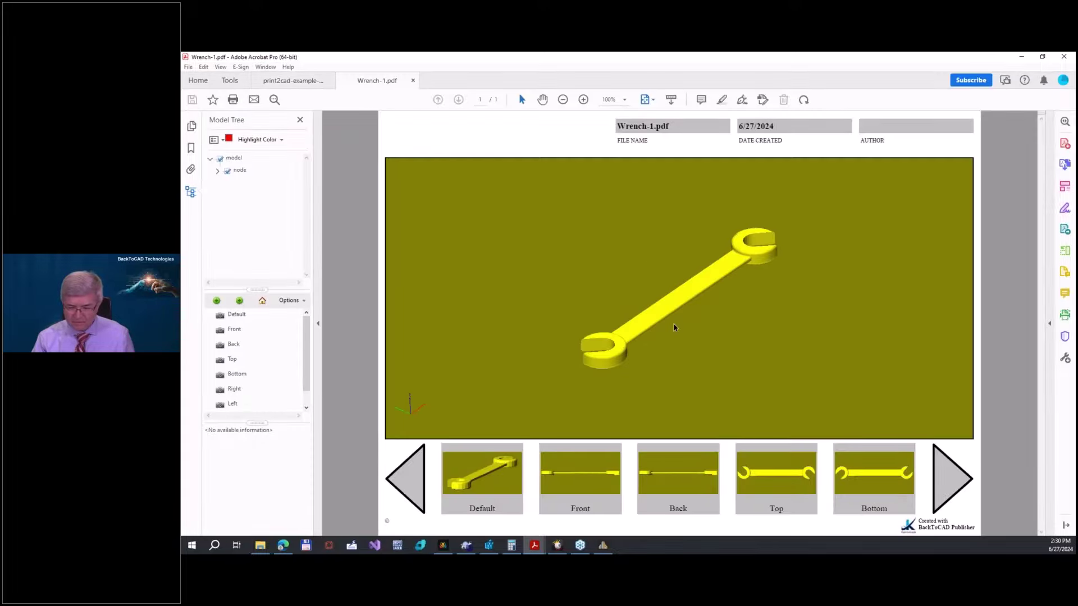
{"action": "left_click_drag", "start_coordinate": [646, 261], "coordinate": [801, 312]}
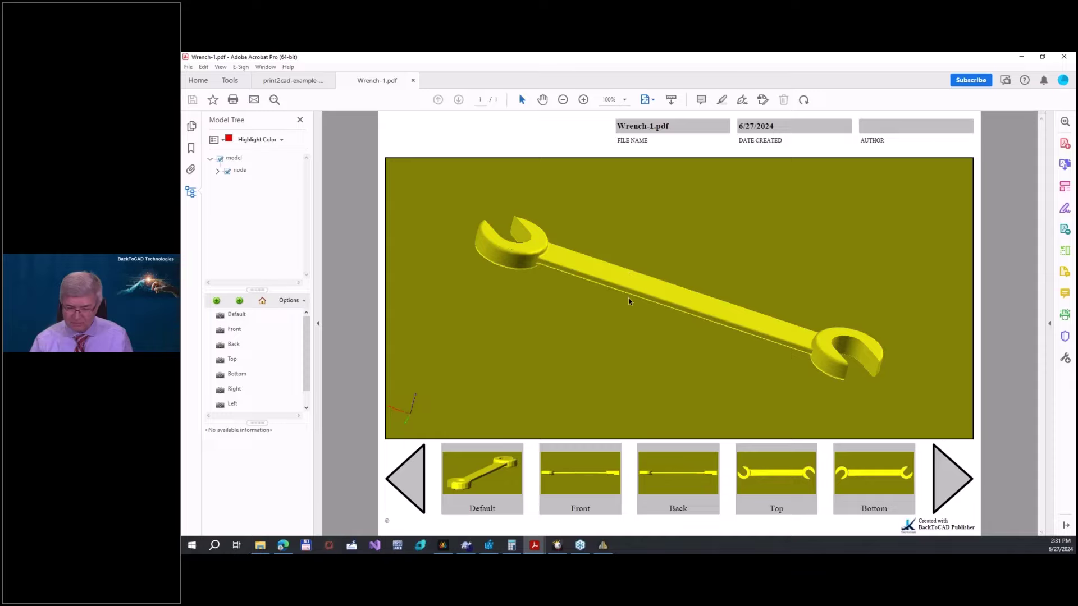
{"action": "left_click_drag", "start_coordinate": [629, 302], "coordinate": [658, 235]}
{"action": "left_click_drag", "start_coordinate": [501, 292], "coordinate": [559, 341]}
- Show the wrench in the Front, Back, Top, Bottom and Right preset views, return to Bottom, and rotate the model from there
{"action": "left_click", "coordinate": [590, 468]}
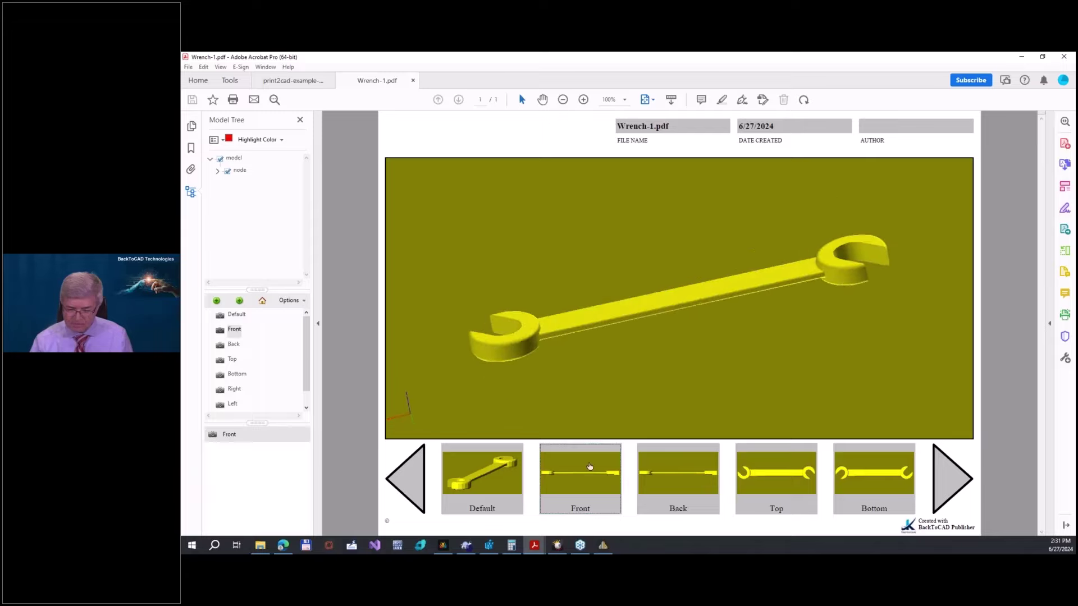
{"action": "left_click", "coordinate": [663, 476]}
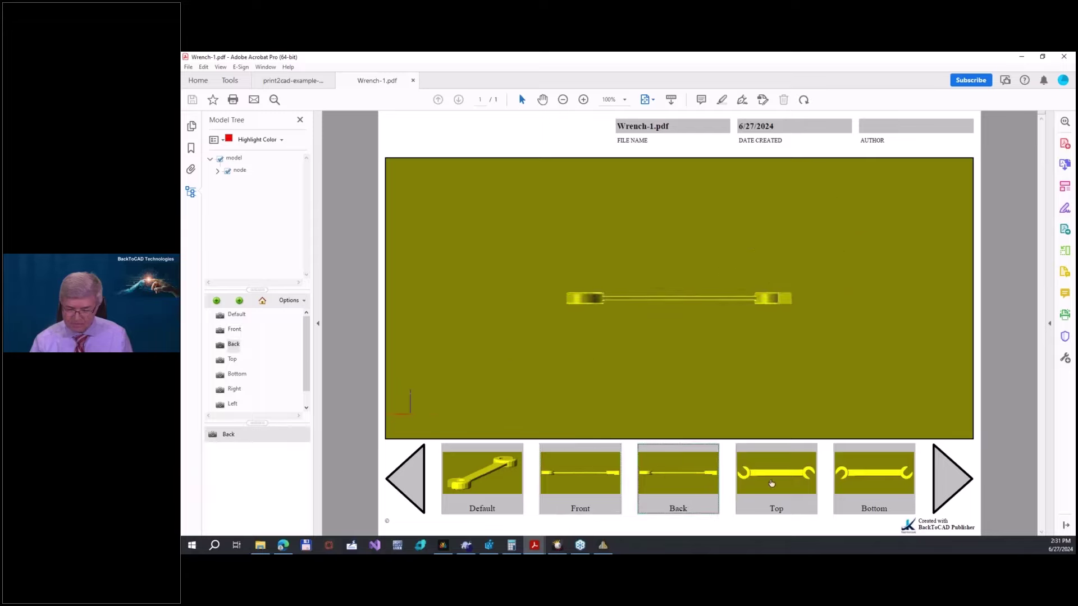
{"action": "left_click", "coordinate": [774, 479]}
{"action": "left_click", "coordinate": [859, 479]}
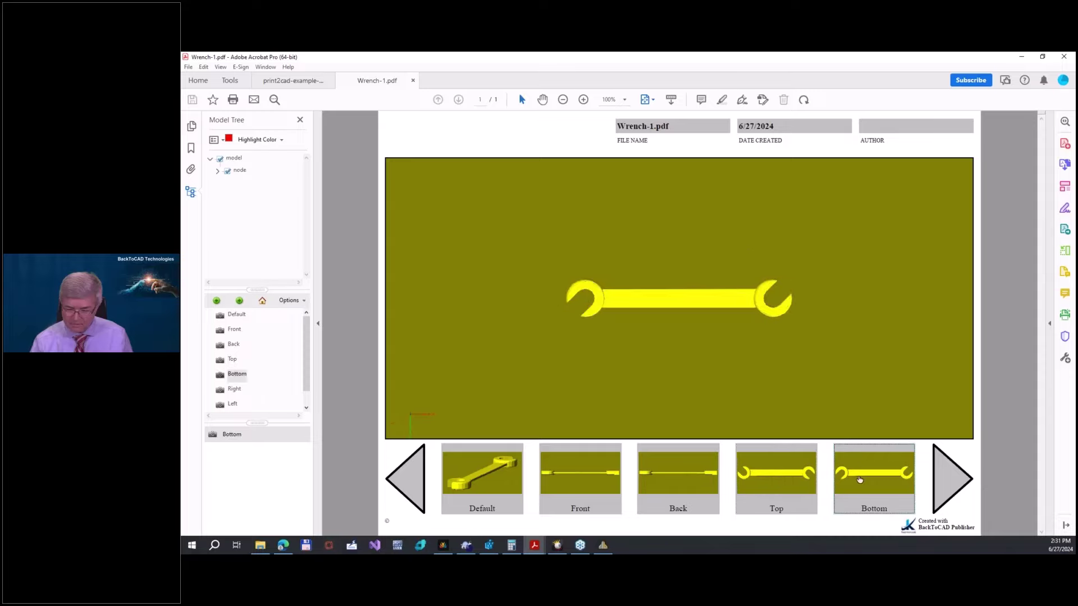
{"action": "left_click", "coordinate": [949, 478]}
{"action": "left_click", "coordinate": [905, 479]}
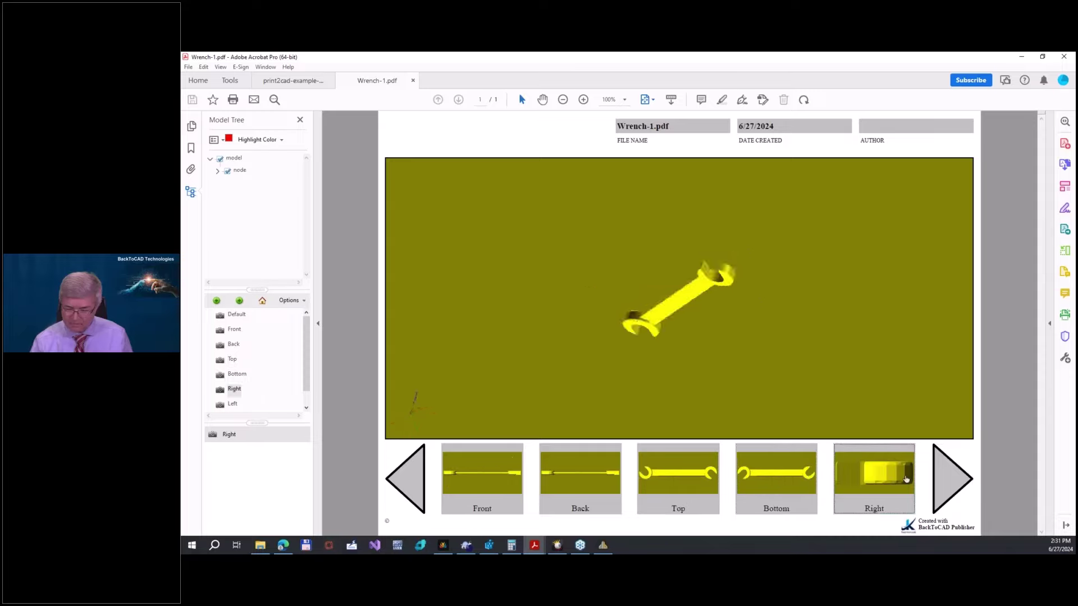
{"action": "left_click", "coordinate": [776, 474]}
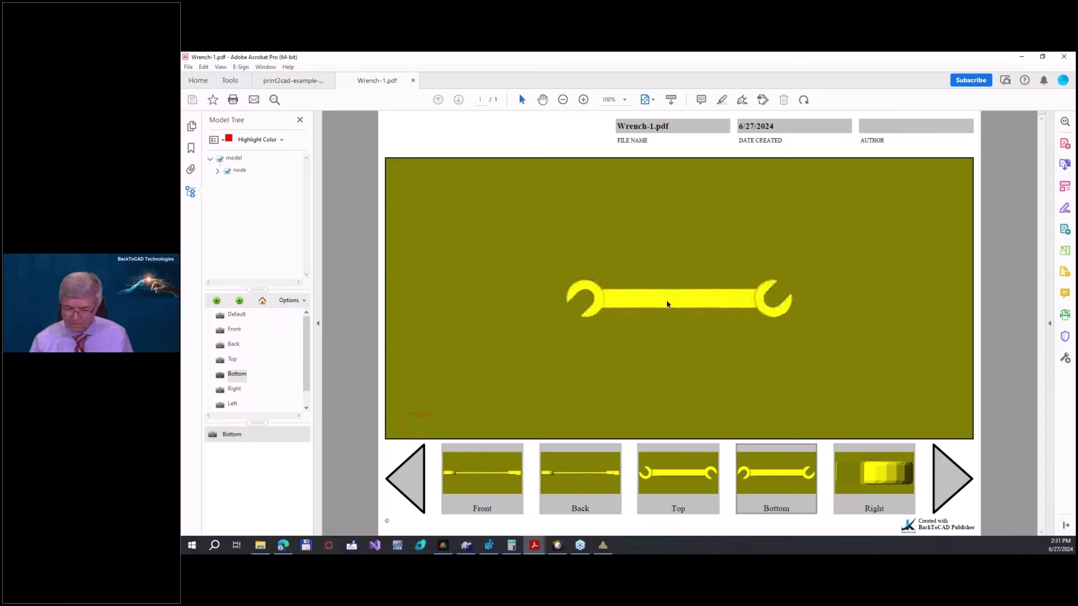
{"action": "left_click_drag", "start_coordinate": [688, 288], "coordinate": [722, 306]}
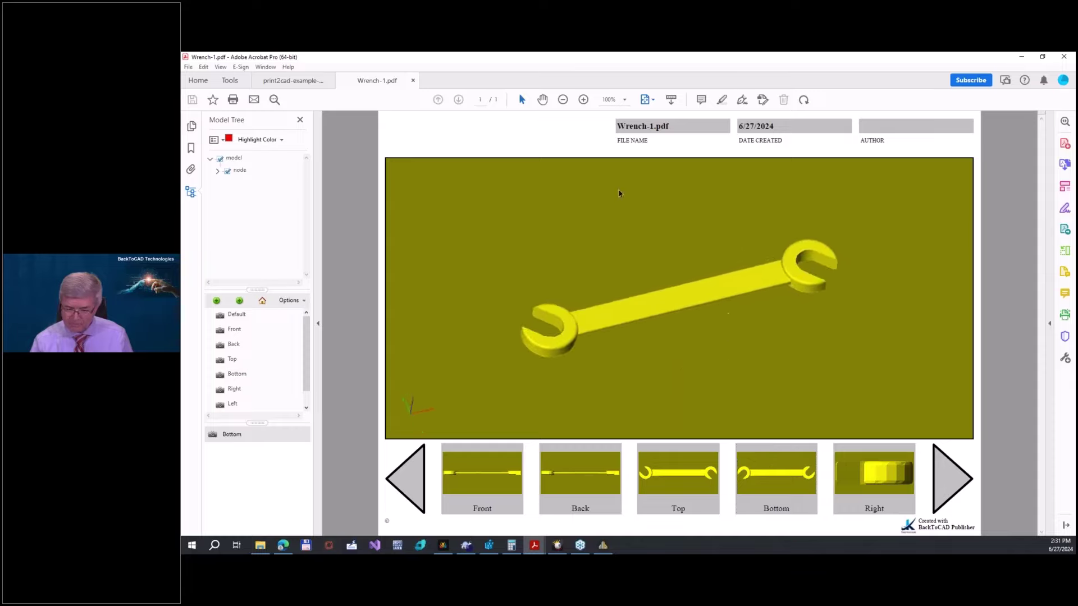
- Close only Wrench-1.pdf in the PDF viewer, return to the publisher, dismiss its conversion results and exit it
{"action": "left_click", "coordinate": [1064, 56]}
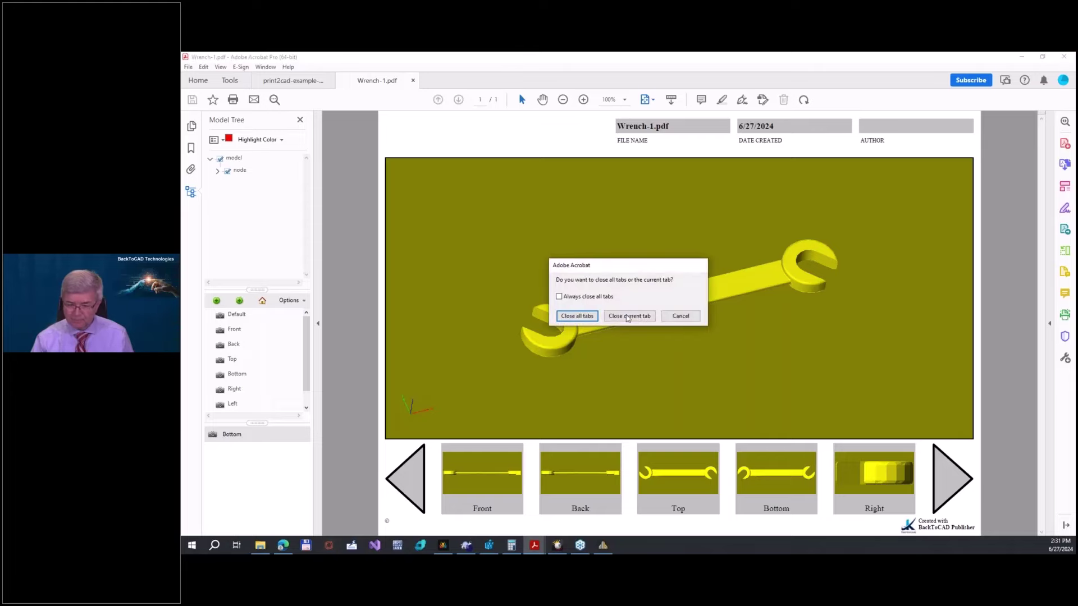
{"action": "left_click", "coordinate": [628, 317]}
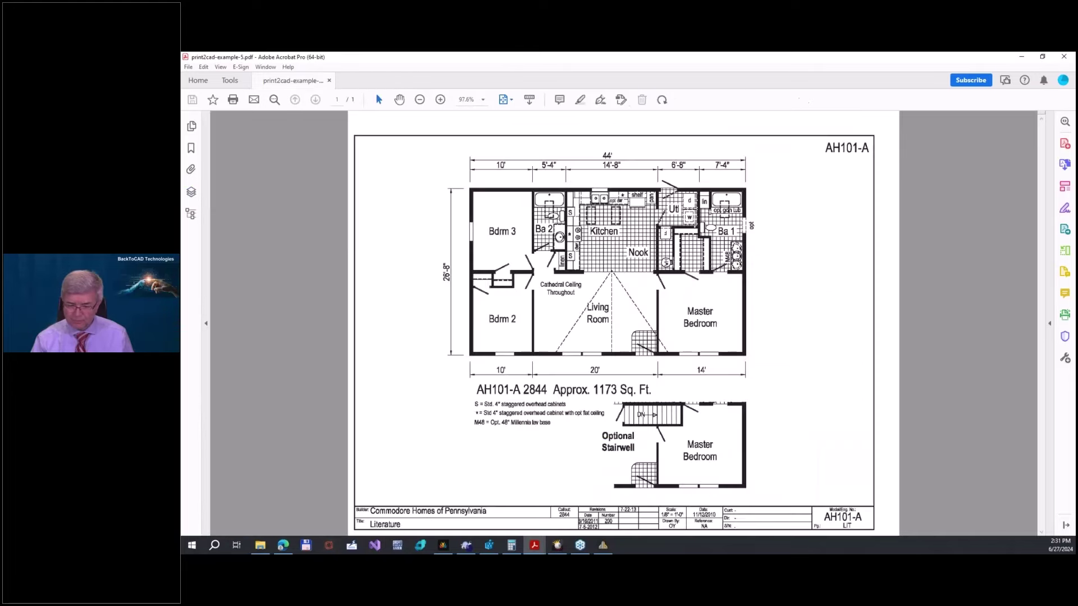
{"action": "left_click", "coordinate": [1021, 56]}
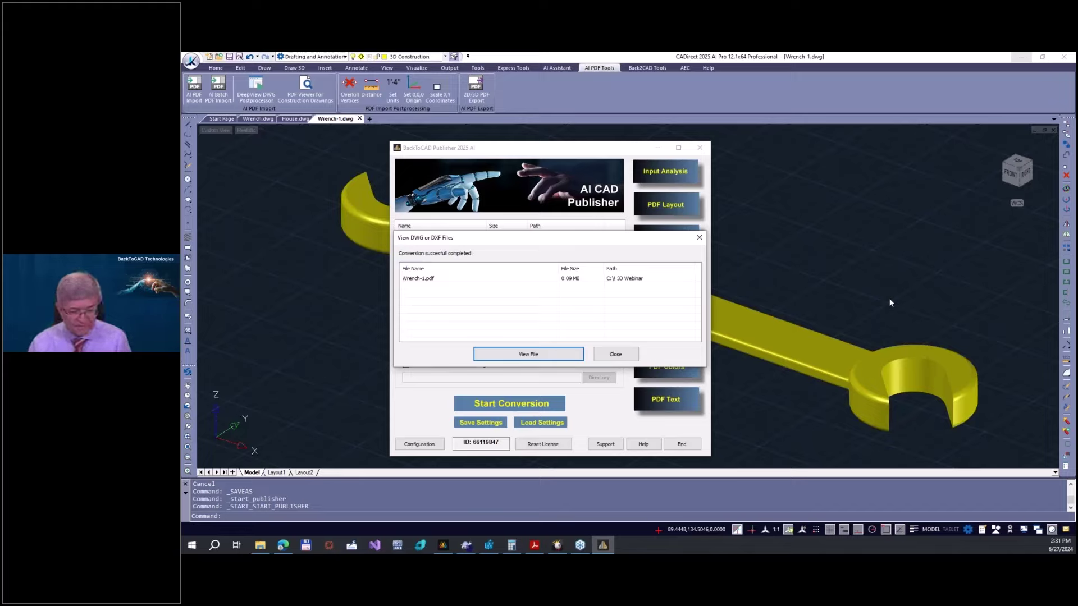
{"action": "left_click", "coordinate": [616, 355]}
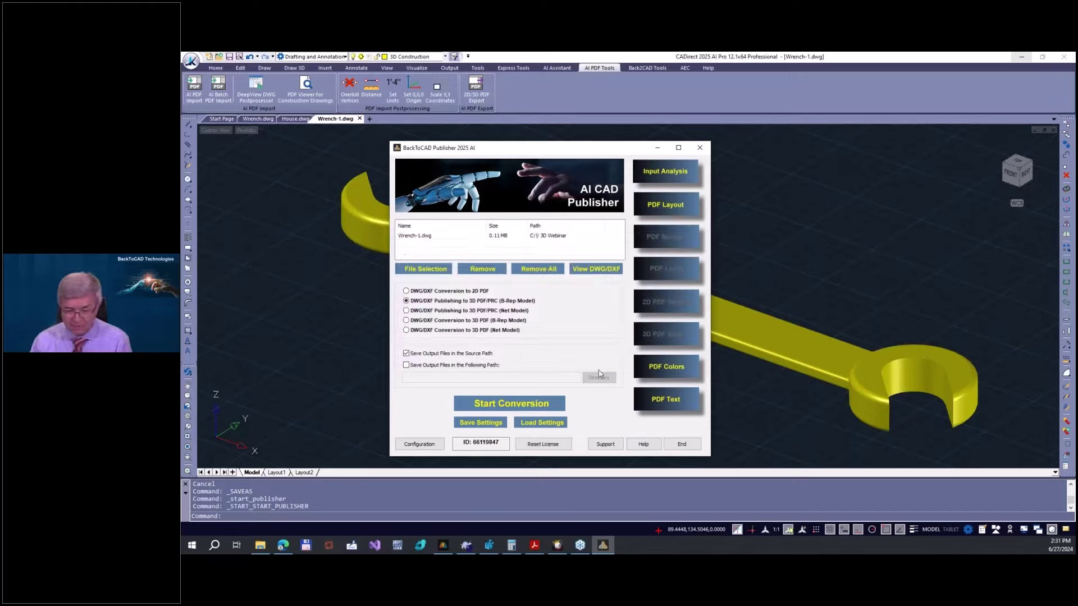
{"action": "left_click", "coordinate": [682, 444]}
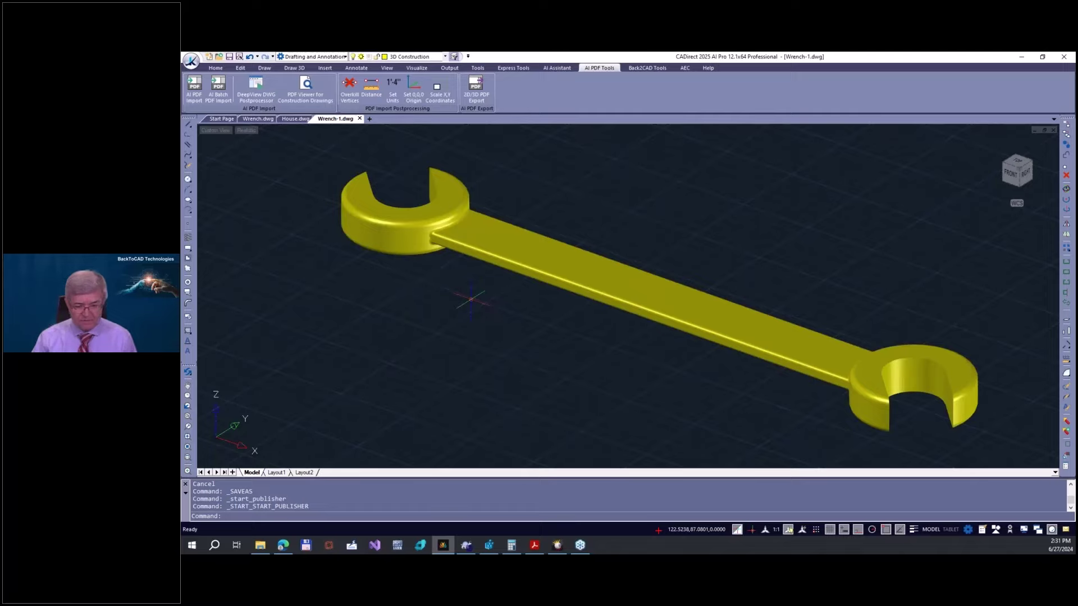
- Close the Wrench-1.dwg and House.dwg drawings
{"action": "left_click", "coordinate": [360, 119]}
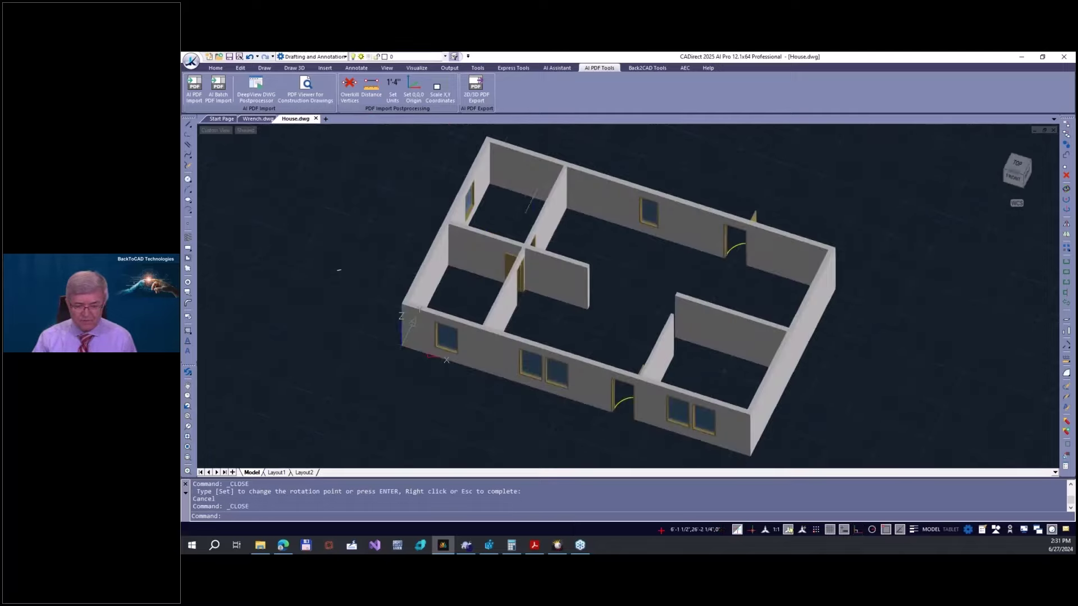
{"action": "left_click", "coordinate": [316, 118]}
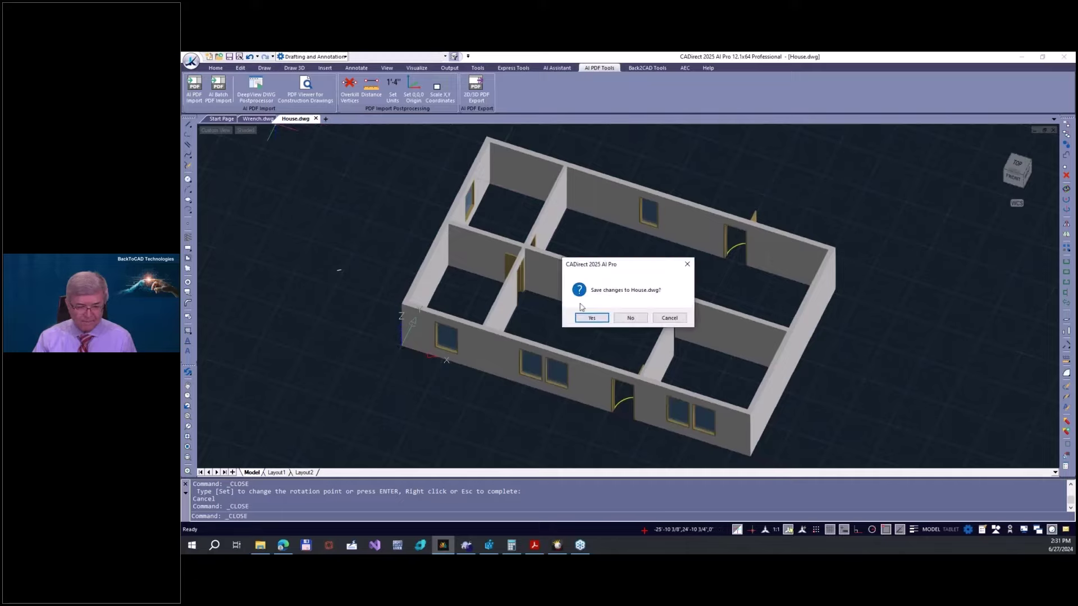